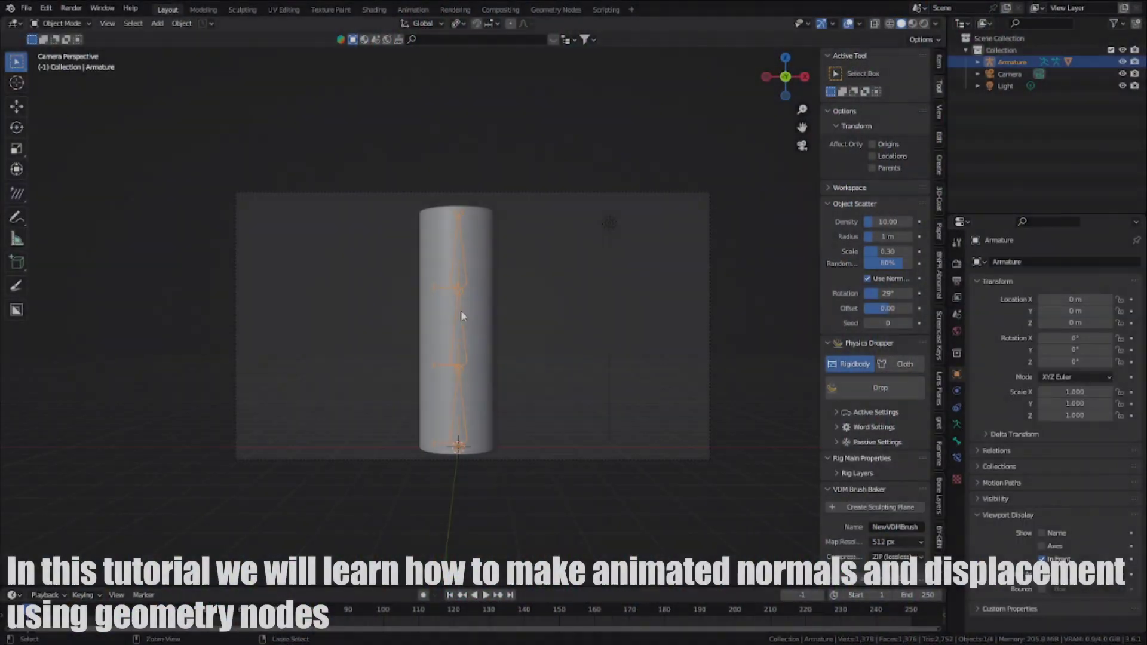
Step: Try rotating the armature's upper and middle bones in Pose Mode and return to Object Mode
{"action": "key", "text": "ctrl+Tab"}
{"action": "left_click", "coordinate": [461, 265]}
{"action": "left_click", "coordinate": [454, 332]}
{"action": "key", "text": "r"}
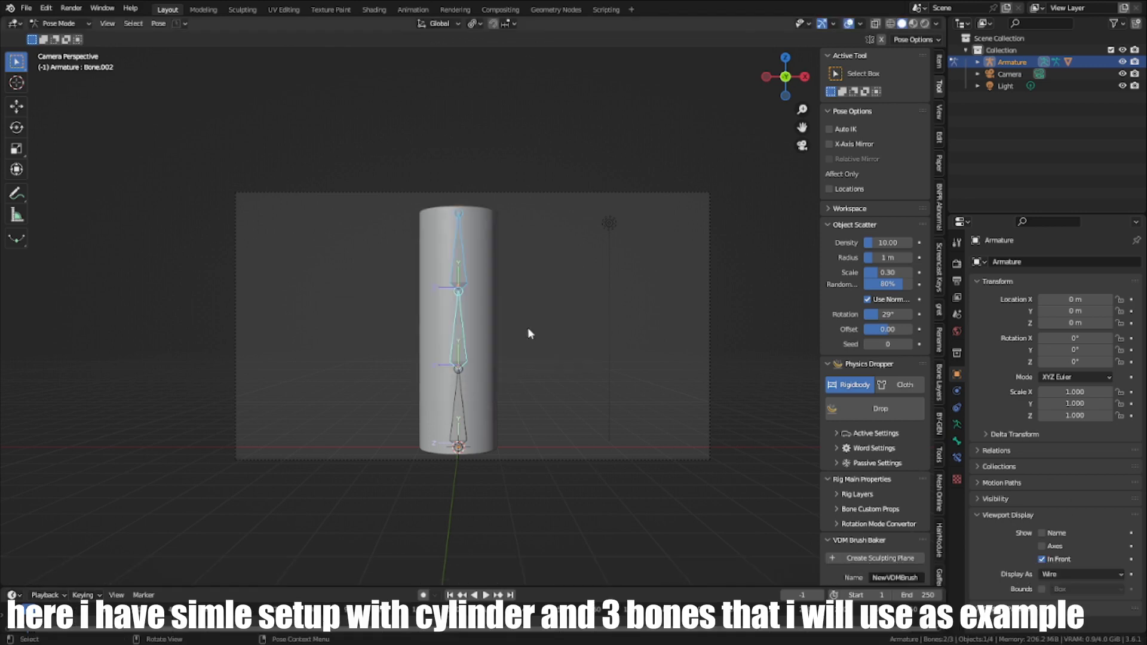
{"action": "key", "text": "ctrl+Tab"}
Step: Select the cylinder mesh, leave the camera view and create a new geometry node tree for it in the Geometry Nodes workspace
{"action": "left_click", "coordinate": [500, 321]}
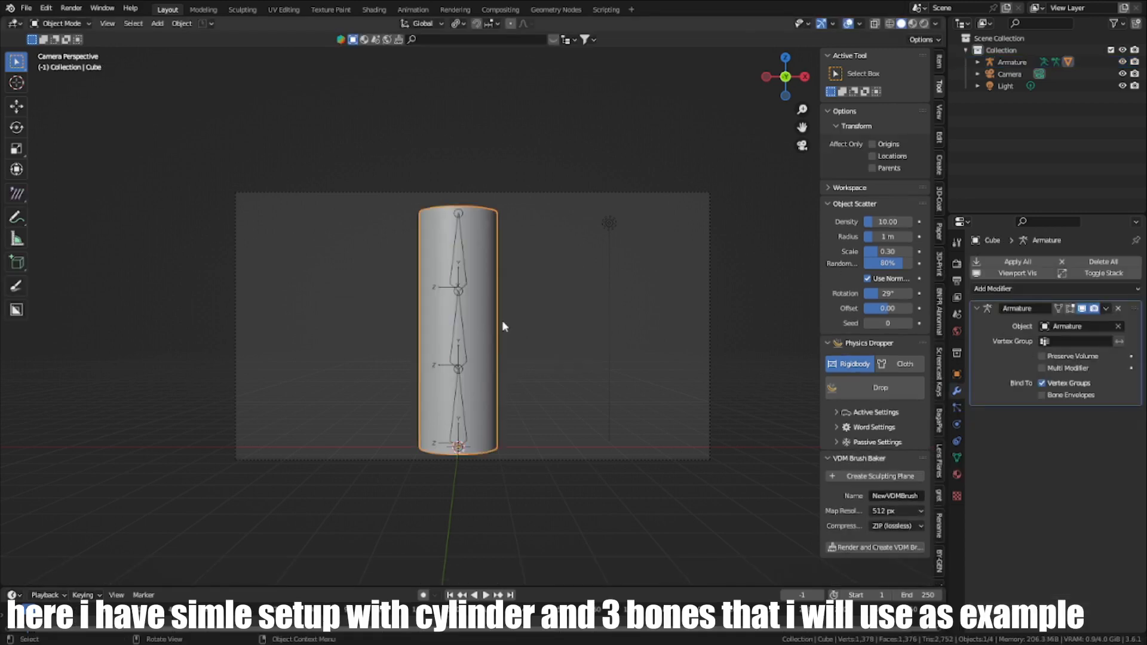
{"action": "key", "text": "KP_0"}
{"action": "middle_click_drag", "start_coordinate": [478, 312], "coordinate": [457, 335], "text": "shift"}
{"action": "scroll", "coordinate": [458, 334], "scroll_direction": "down", "scroll_amount": 1}
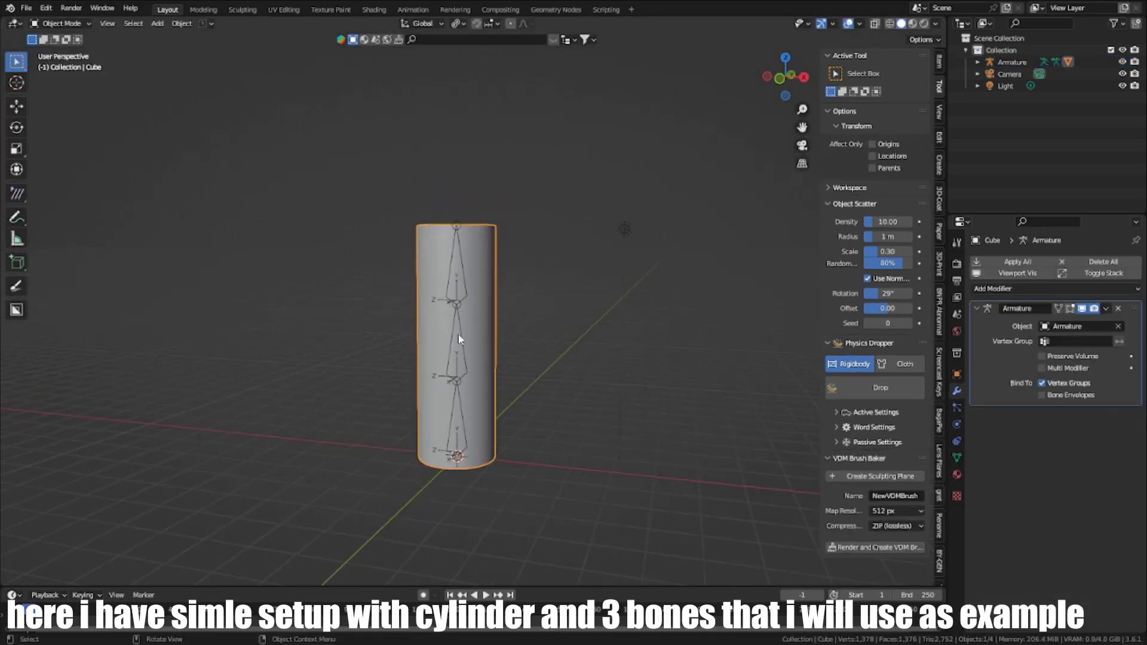
{"action": "left_click", "coordinate": [571, 13]}
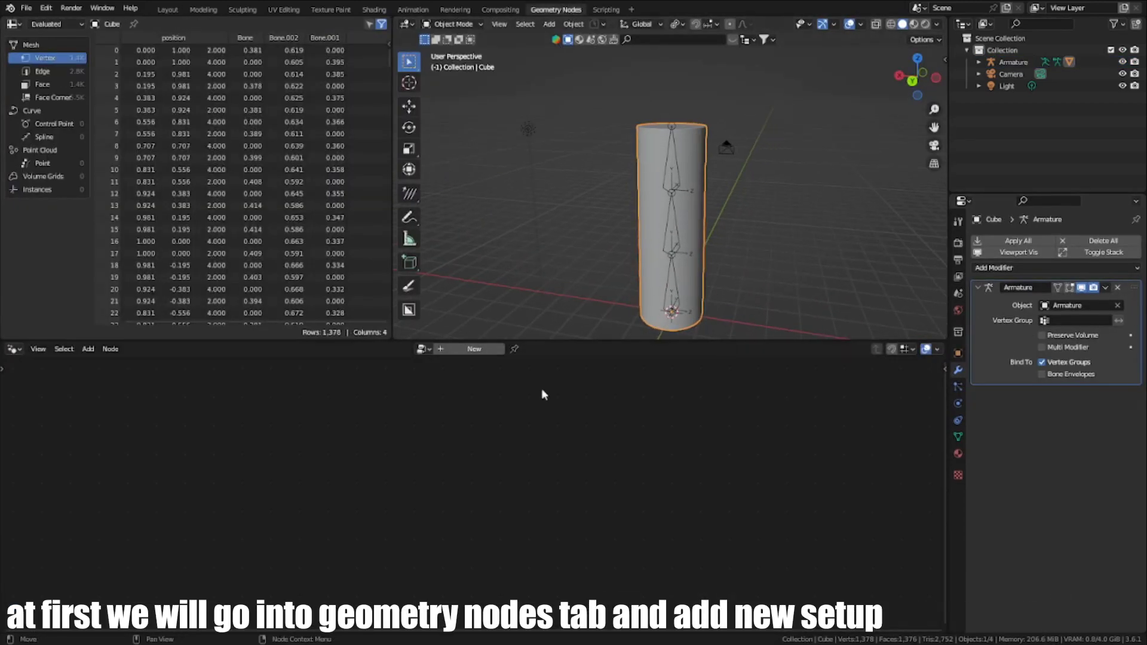
{"action": "middle_click_drag", "start_coordinate": [650, 225], "coordinate": [663, 217]}
{"action": "left_click", "coordinate": [469, 350]}
{"action": "scroll", "coordinate": [463, 442], "scroll_direction": "up", "scroll_amount": 3}
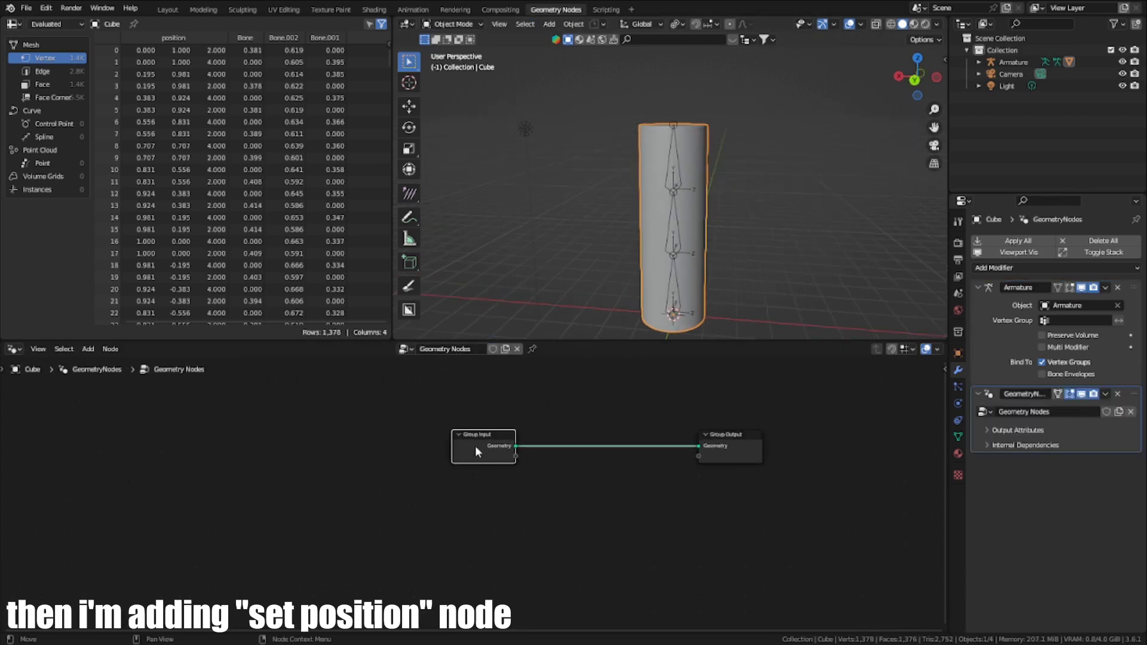
Step: Insert a Set Position node on the geometry link between Group Input and Group Output
{"action": "left_click_drag", "start_coordinate": [475, 445], "coordinate": [416, 455]}
{"action": "key", "text": "shift+a"}
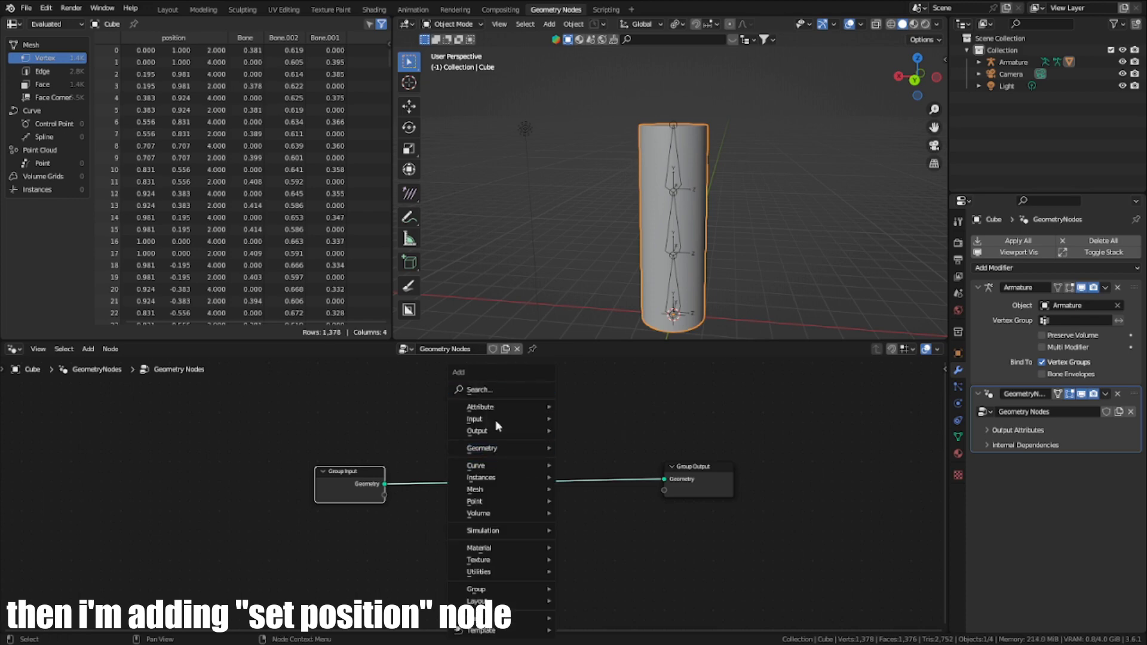
{"action": "left_click", "coordinate": [504, 390]}
{"action": "type", "text": "se"}
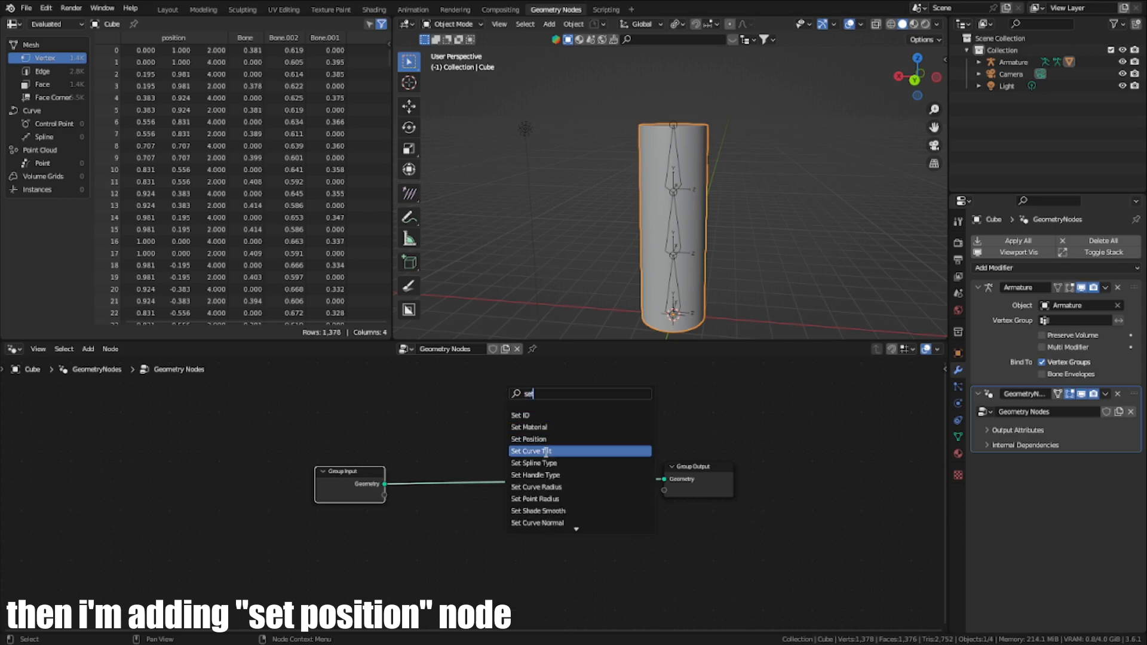
{"action": "left_click", "coordinate": [528, 439]}
{"action": "left_click", "coordinate": [545, 488]}
{"action": "left_click", "coordinate": [658, 499]}
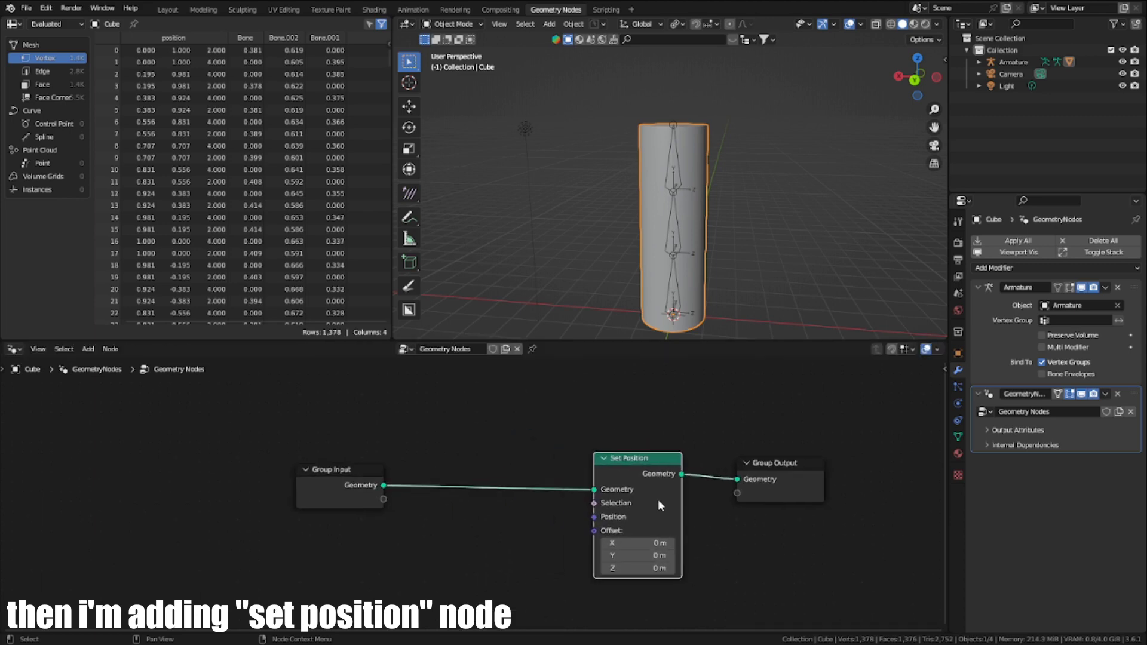
Step: Add a Normal node below Group Input and connect it to the Offset of Set Position
{"action": "key", "text": "shift+a"}
{"action": "left_click", "coordinate": [490, 388]}
{"action": "type", "text": "norm"}
{"action": "left_click", "coordinate": [520, 409]}
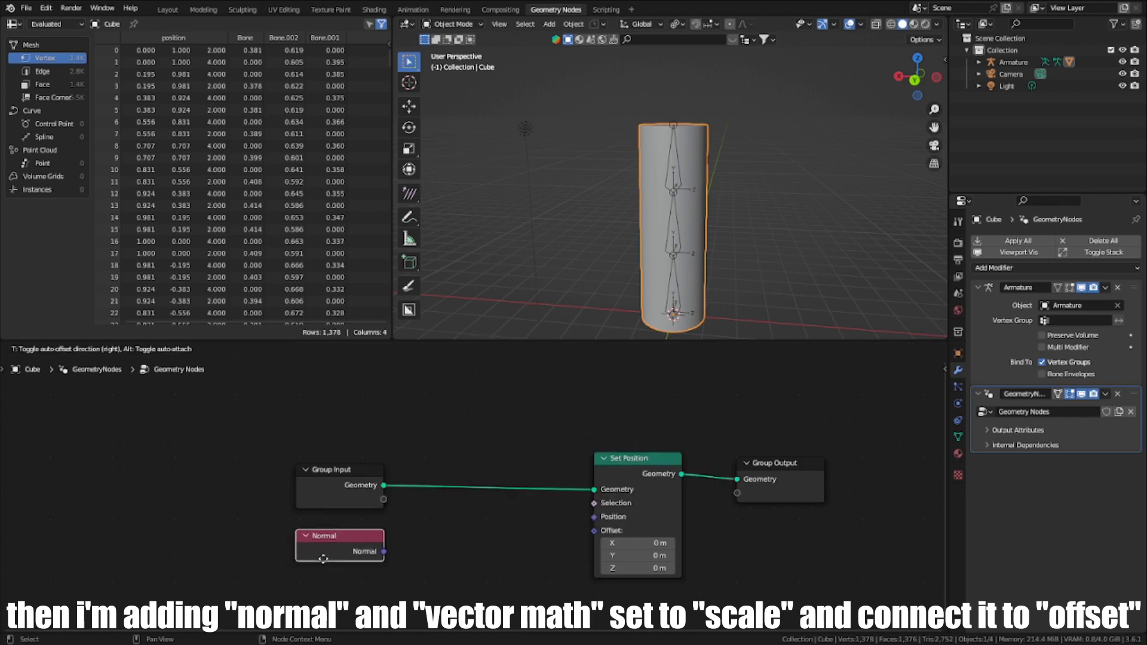
{"action": "left_click", "coordinate": [397, 549]}
{"action": "left_click_drag", "start_coordinate": [388, 545], "coordinate": [594, 531]}
{"action": "middle_click_drag", "start_coordinate": [822, 169], "coordinate": [807, 173]}
{"action": "scroll", "coordinate": [596, 469], "scroll_direction": "down", "scroll_amount": 3}
{"action": "scroll", "coordinate": [484, 505], "scroll_direction": "up", "scroll_amount": 2}
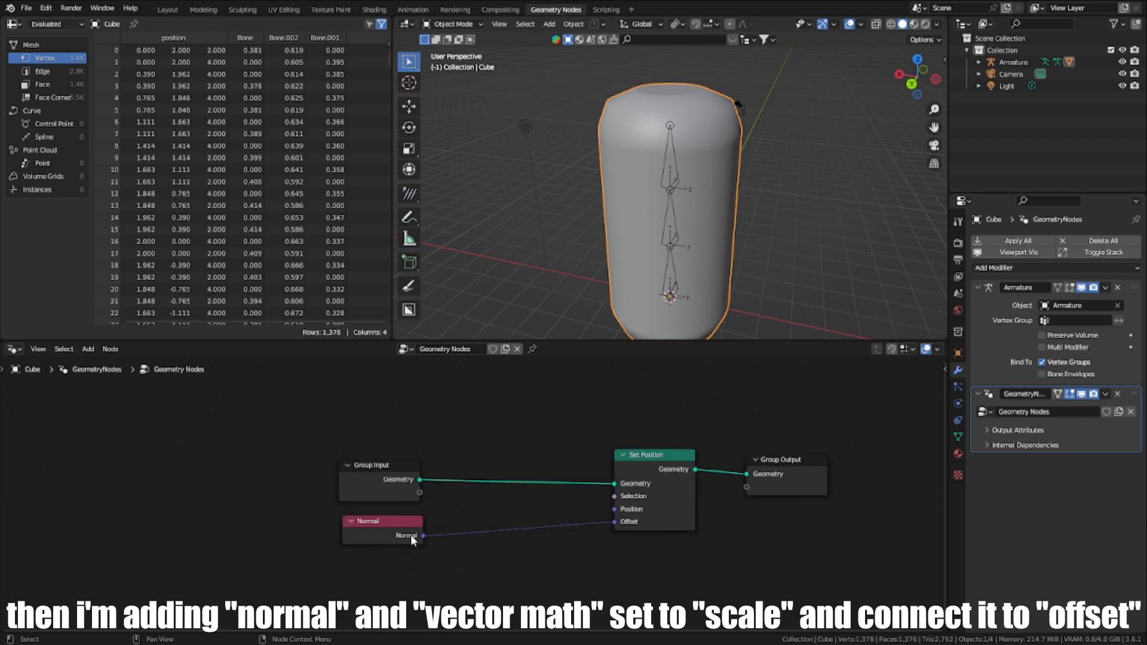
Step: Insert a Vector Math node set to Scale between Normal and the Set Position Offset, with a Scale value of 0
{"action": "left_click_drag", "start_coordinate": [423, 536], "coordinate": [560, 585]}
{"action": "type", "text": "sca"}
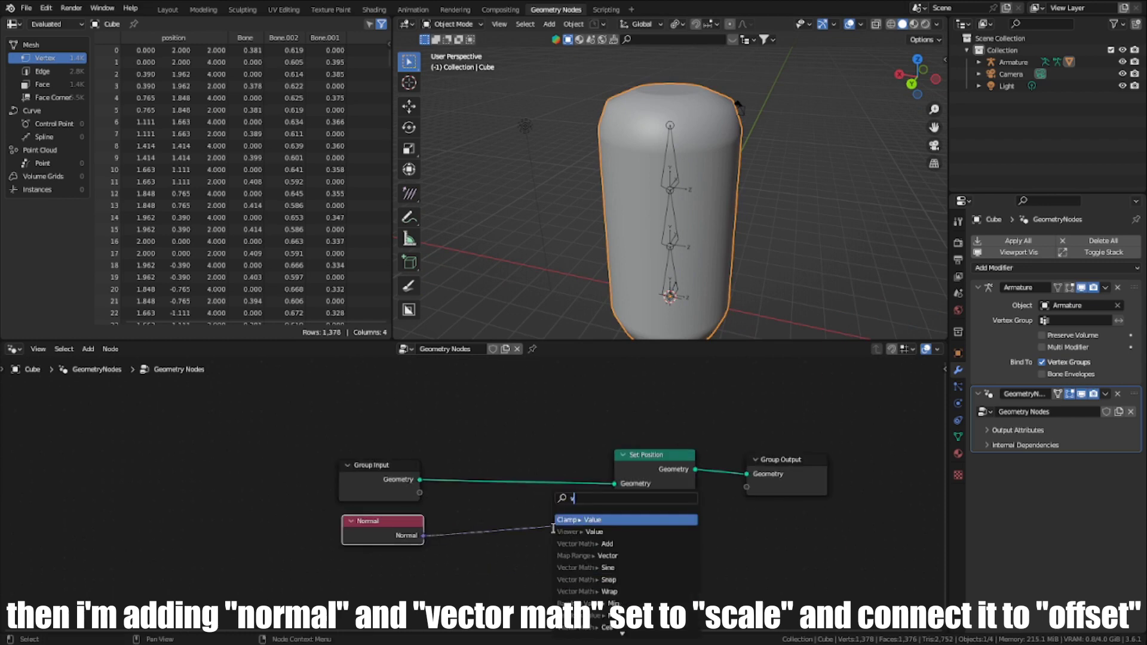
{"action": "left_click", "coordinate": [583, 520]}
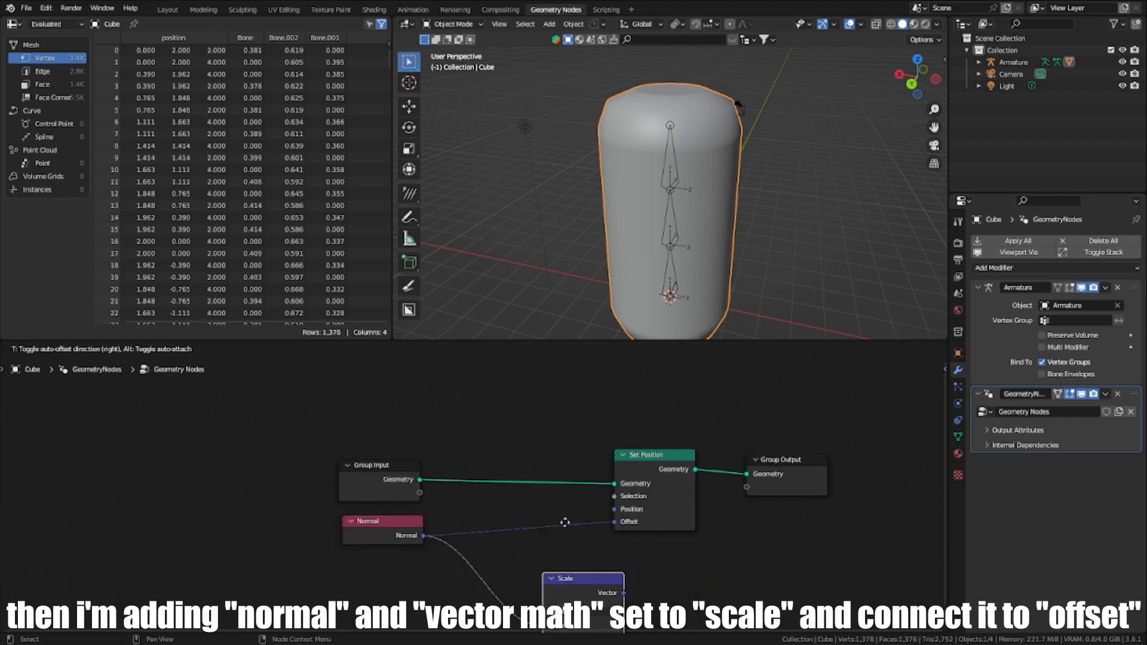
{"action": "left_click_drag", "start_coordinate": [611, 523], "coordinate": [612, 523]}
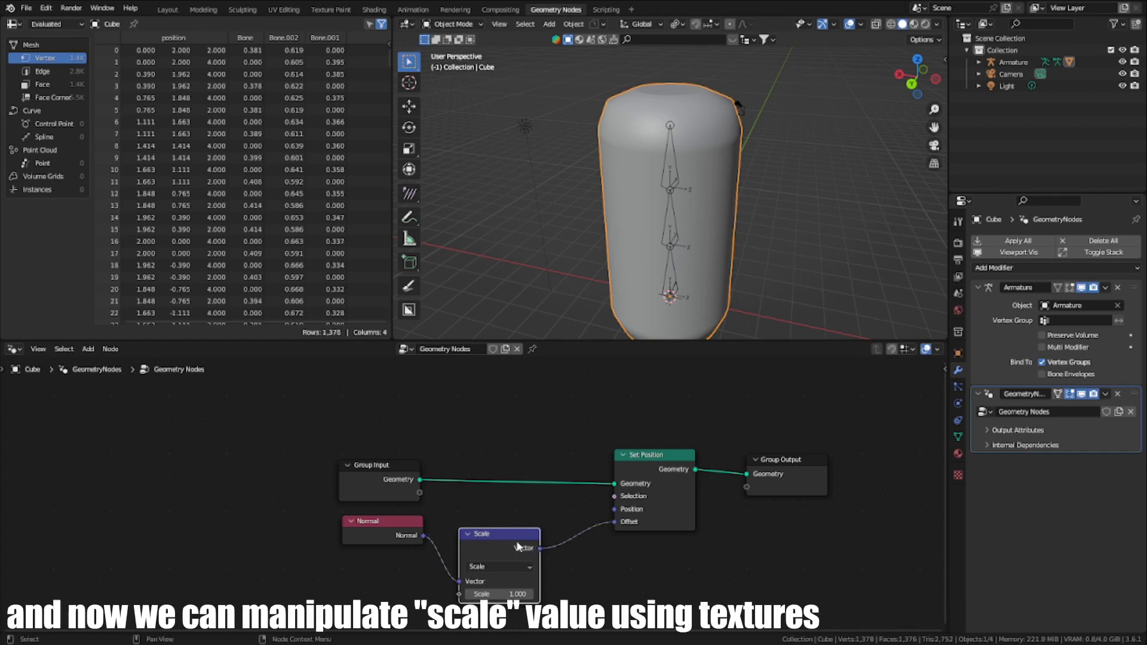
{"action": "left_click_drag", "start_coordinate": [514, 534], "coordinate": [534, 509]}
{"action": "type", "text": "0"}
{"action": "key", "text": "Return"}
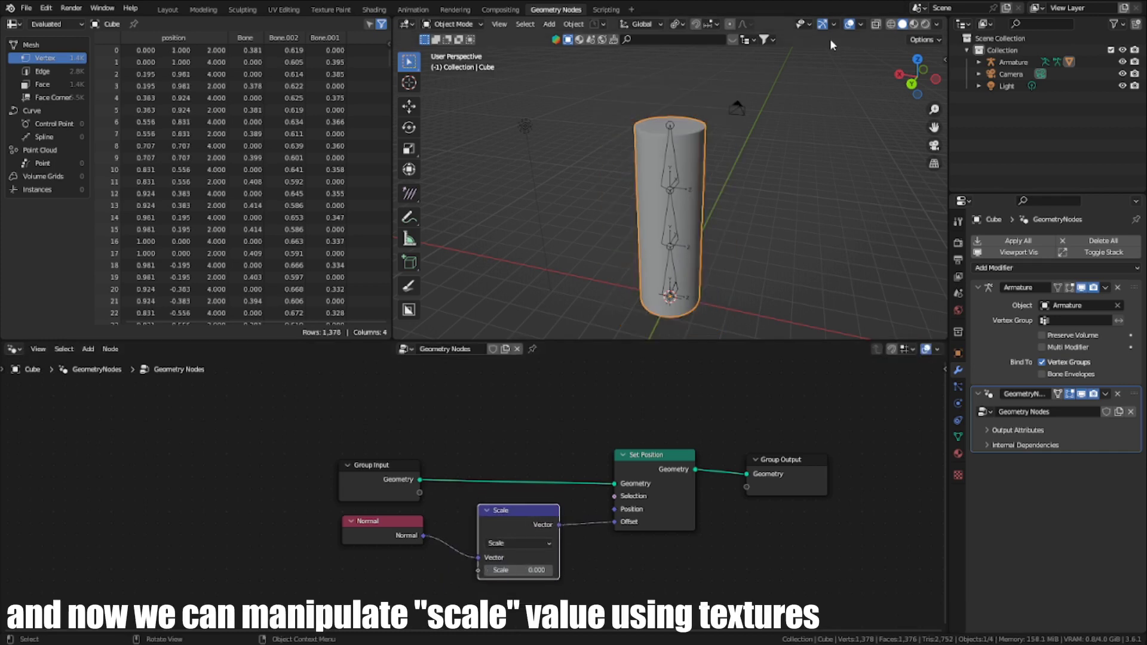
{"action": "scroll", "coordinate": [776, 174], "scroll_direction": "up", "scroll_amount": 3}
{"action": "middle_click_drag", "start_coordinate": [771, 178], "coordinate": [727, 172]}
{"action": "scroll", "coordinate": [737, 184], "scroll_direction": "down", "scroll_amount": 1}
{"action": "left_click_drag", "start_coordinate": [513, 526], "coordinate": [521, 522]}
{"action": "left_click_drag", "start_coordinate": [394, 529], "coordinate": [396, 526]}
{"action": "middle_click_drag", "start_coordinate": [427, 557], "coordinate": [481, 487]}
{"action": "scroll", "coordinate": [480, 487], "scroll_direction": "up", "scroll_amount": 2}
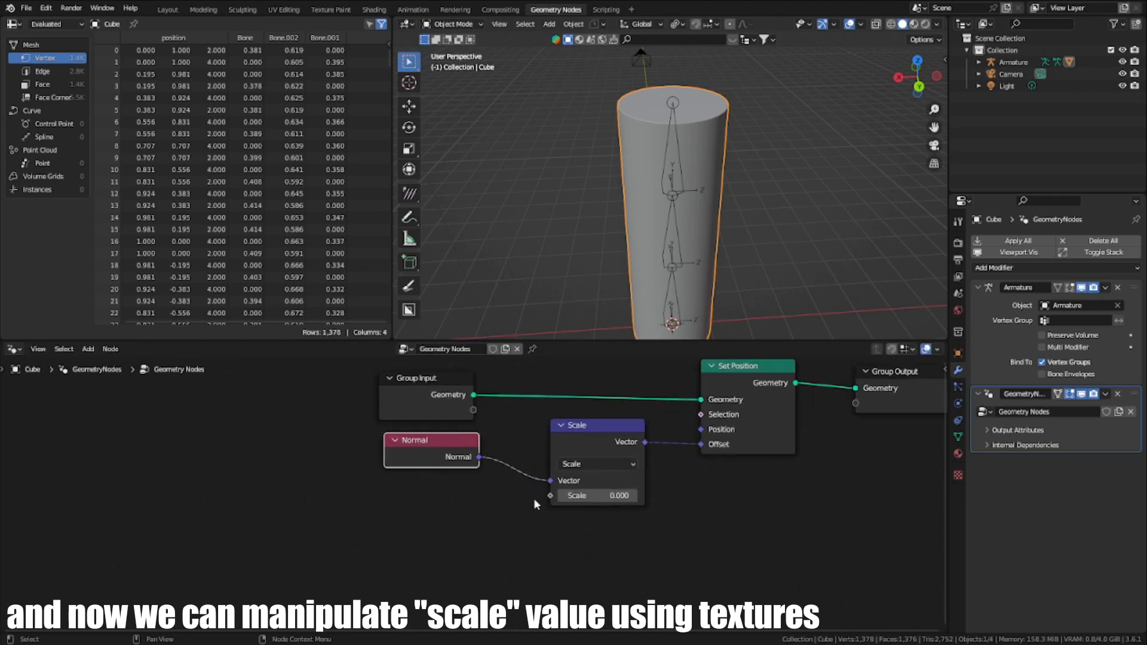
{"action": "left_click_drag", "start_coordinate": [401, 515], "coordinate": [400, 515]}
{"action": "left_click", "coordinate": [423, 487]}
{"action": "scroll", "coordinate": [418, 493], "scroll_direction": "down", "scroll_amount": 4}
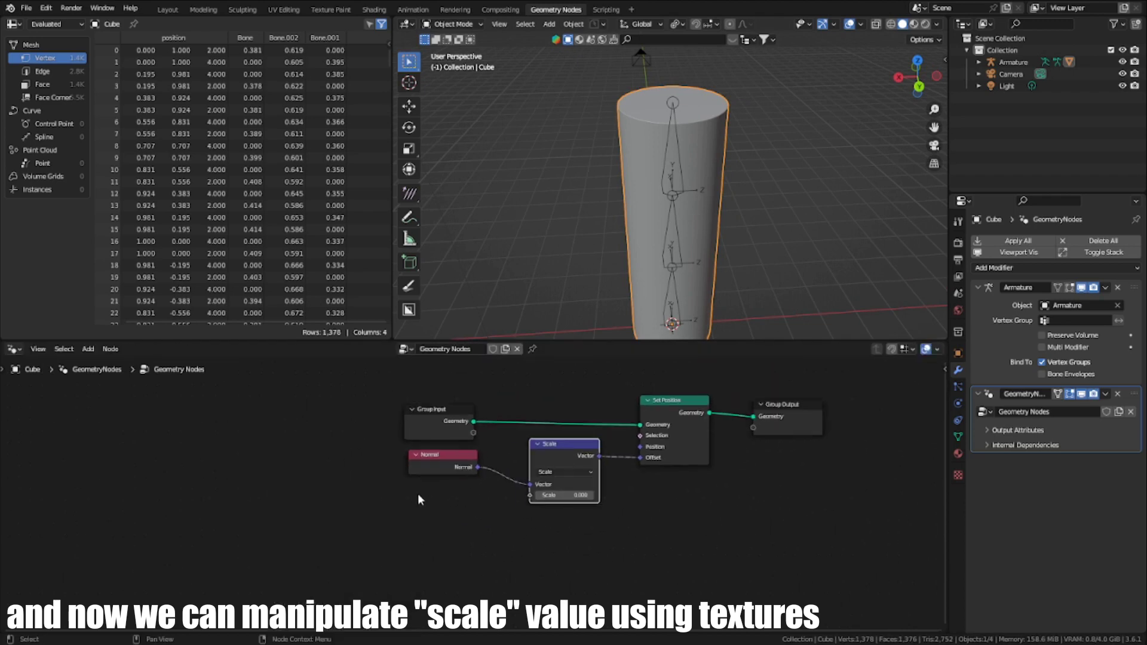
{"action": "middle_click_drag", "start_coordinate": [418, 493], "coordinate": [453, 494]}
{"action": "scroll", "coordinate": [519, 513], "scroll_direction": "up", "scroll_amount": 1}
{"action": "key", "text": "shift+a"}
{"action": "key", "text": "Escape"}
{"action": "left_click_drag", "start_coordinate": [622, 497], "coordinate": [626, 496]}
{"action": "key", "text": "Escape"}
{"action": "scroll", "coordinate": [421, 519], "scroll_direction": "up", "scroll_amount": 1}
Step: Add an Image Texture node below the Normal node and load the bricks.tif displacement texture into it
{"action": "key", "text": "shift+a"}
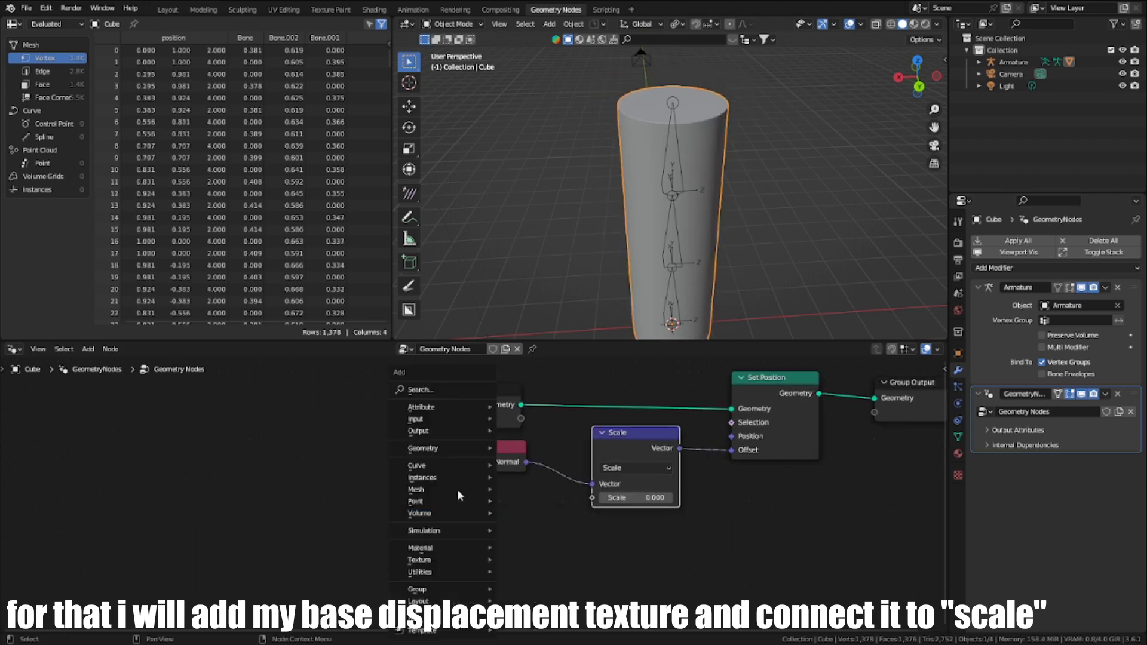
{"action": "key", "text": "shift+a"}
{"action": "left_click", "coordinate": [431, 387]}
{"action": "type", "text": "iimage"}
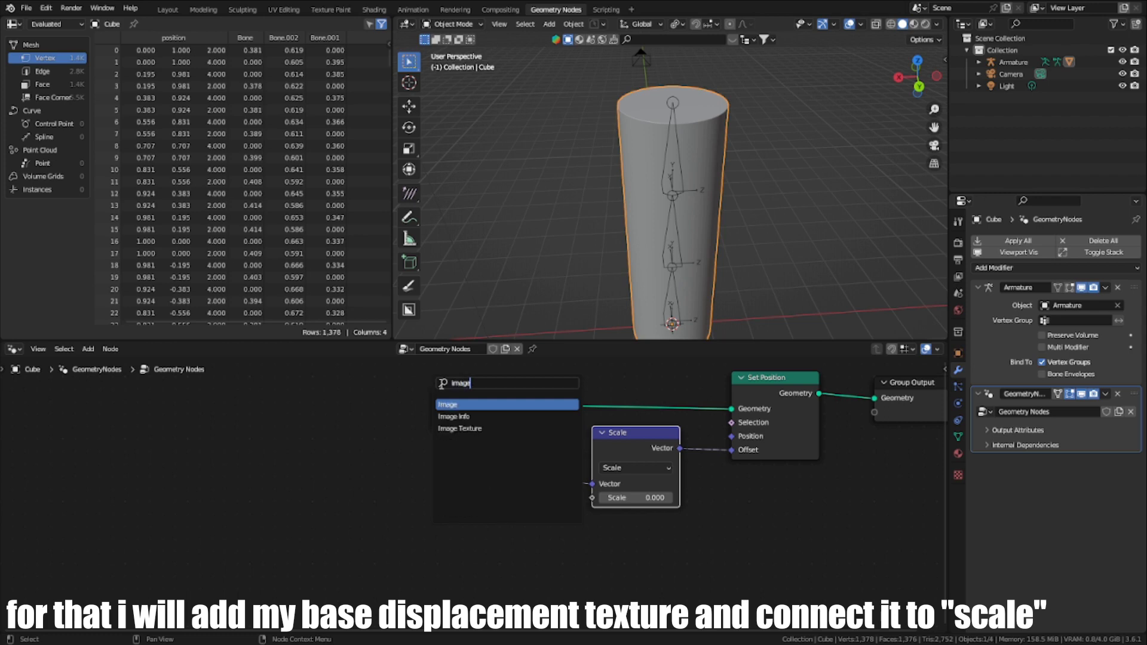
{"action": "left_click", "coordinate": [526, 428]}
{"action": "left_click", "coordinate": [440, 532]}
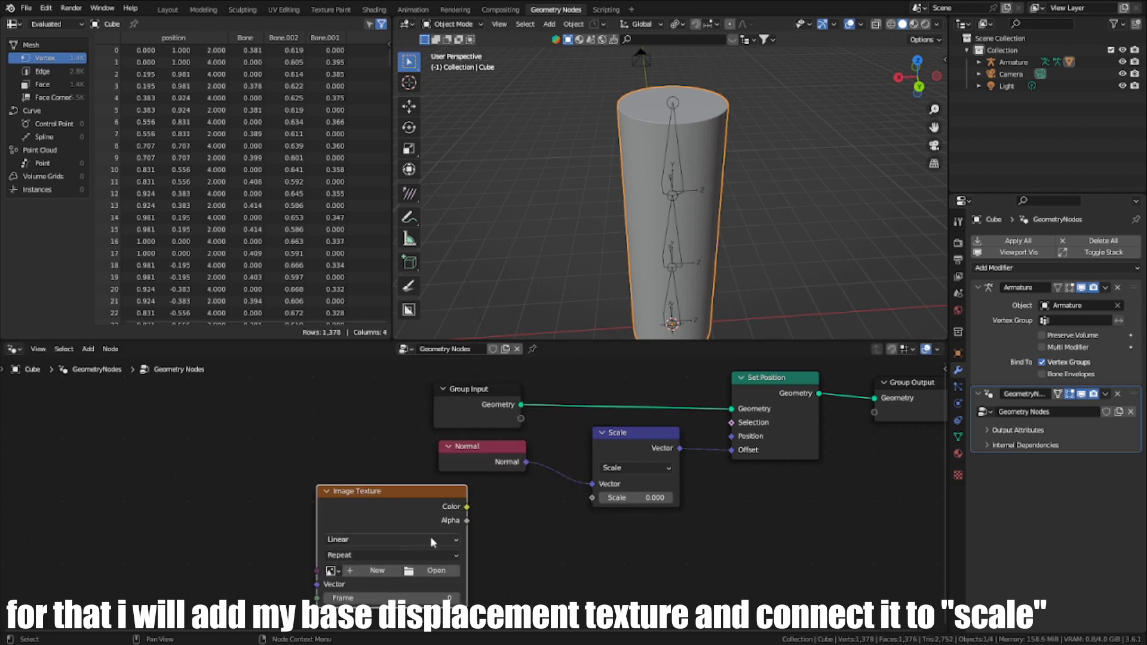
{"action": "left_click", "coordinate": [429, 567]}
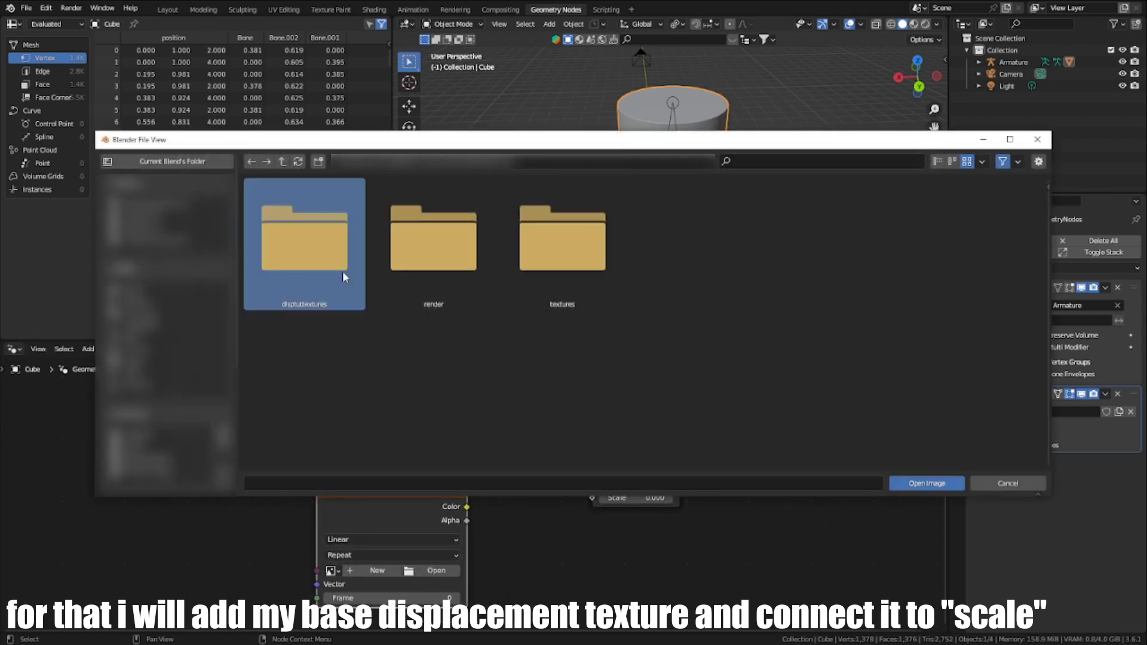
{"action": "double_click", "coordinate": [343, 271]}
{"action": "double_click", "coordinate": [274, 242]}
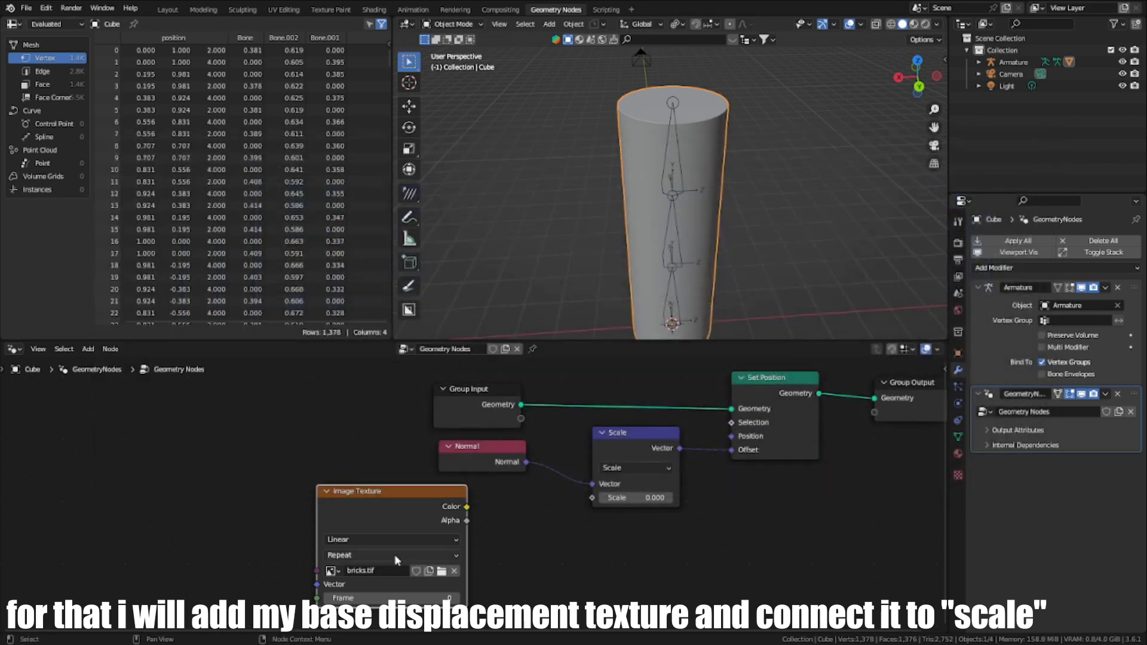
Step: Connect the Image Texture's Color output to the Scale value of the vector Scale node
{"action": "left_click_drag", "start_coordinate": [469, 507], "coordinate": [587, 501]}
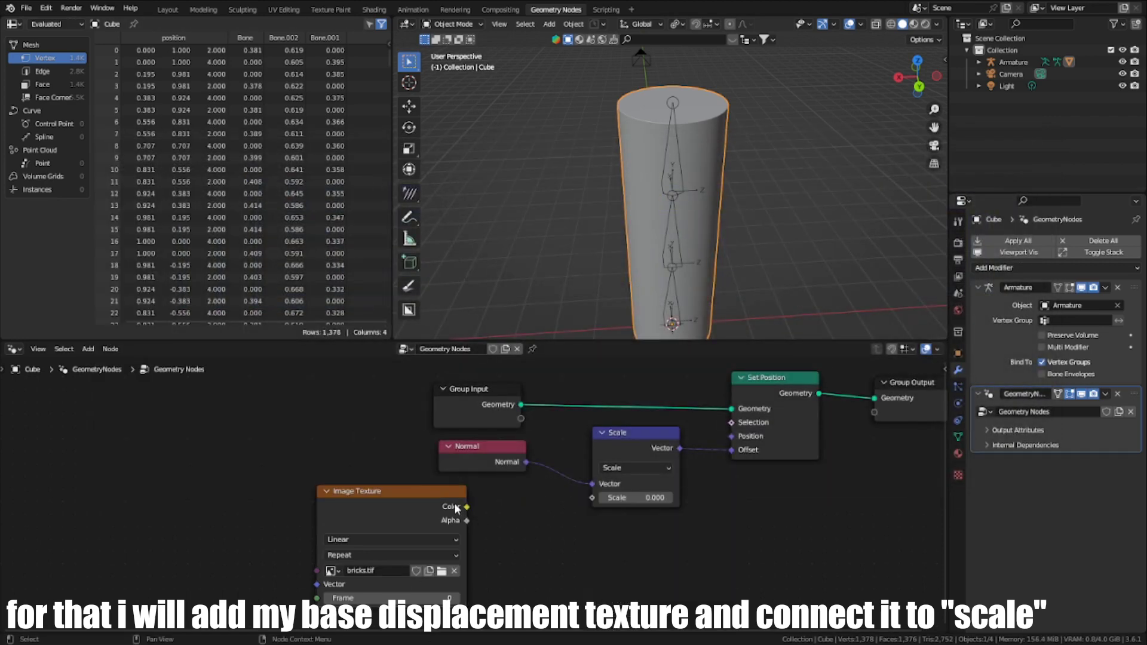
{"action": "left_click_drag", "start_coordinate": [468, 506], "coordinate": [586, 495]}
{"action": "middle_click_drag", "start_coordinate": [688, 164], "coordinate": [692, 232]}
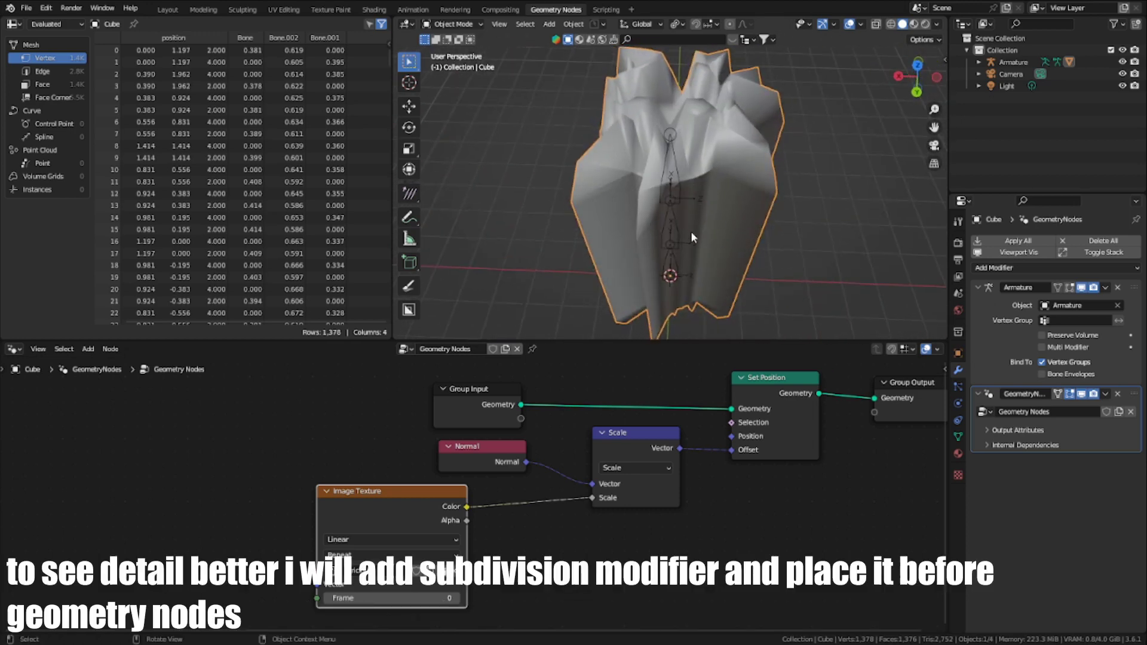
Step: Add a Subdivision Surface modifier with viewport level 3 and place it above the Geometry Nodes modifier
{"action": "left_click", "coordinate": [995, 268]}
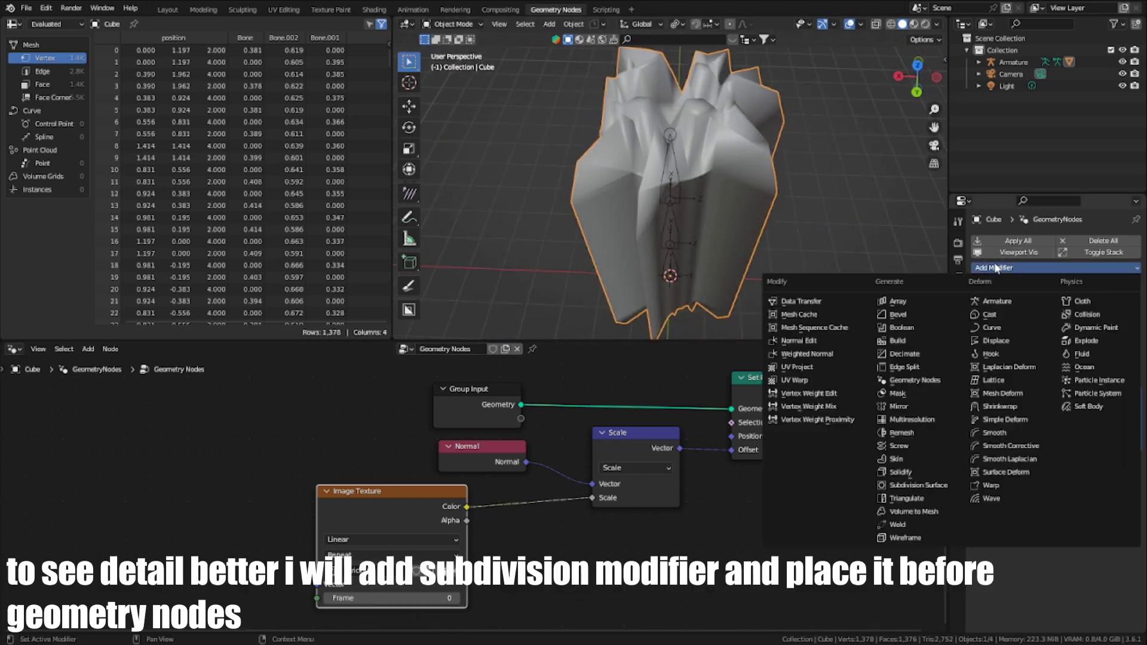
{"action": "left_click", "coordinate": [919, 486]}
{"action": "left_click_drag", "start_coordinate": [1133, 460], "coordinate": [1133, 394]}
{"action": "left_click", "coordinate": [1120, 429]}
{"action": "left_click", "coordinate": [1120, 429]}
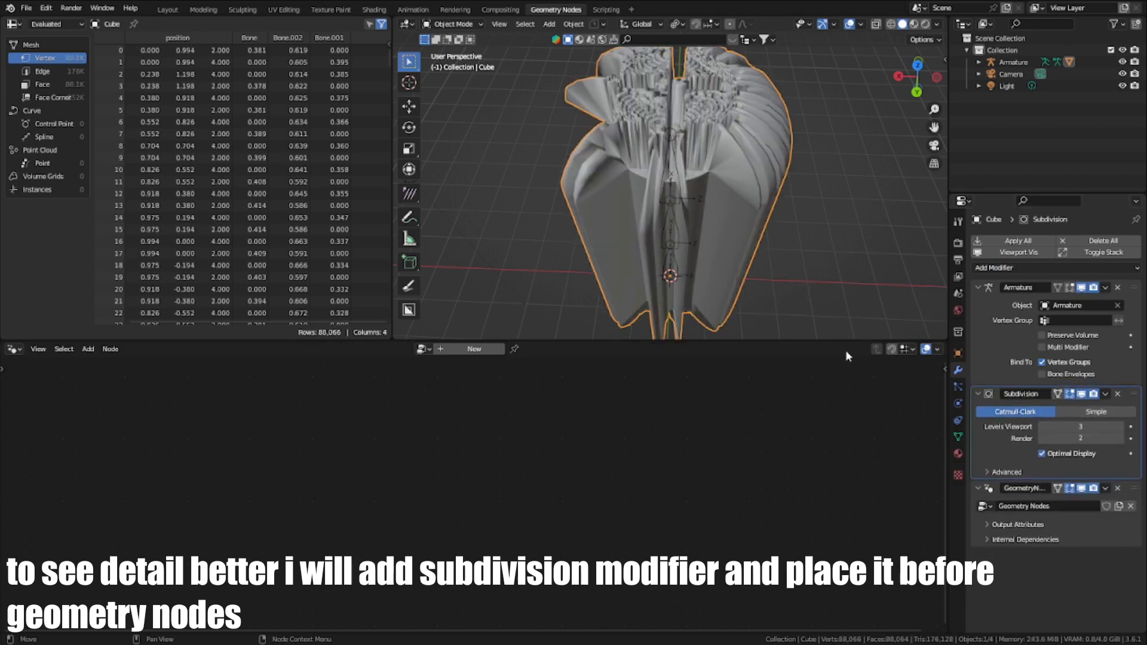
{"action": "left_click", "coordinate": [1103, 523]}
{"action": "scroll", "coordinate": [643, 482], "scroll_direction": "up", "scroll_amount": 1}
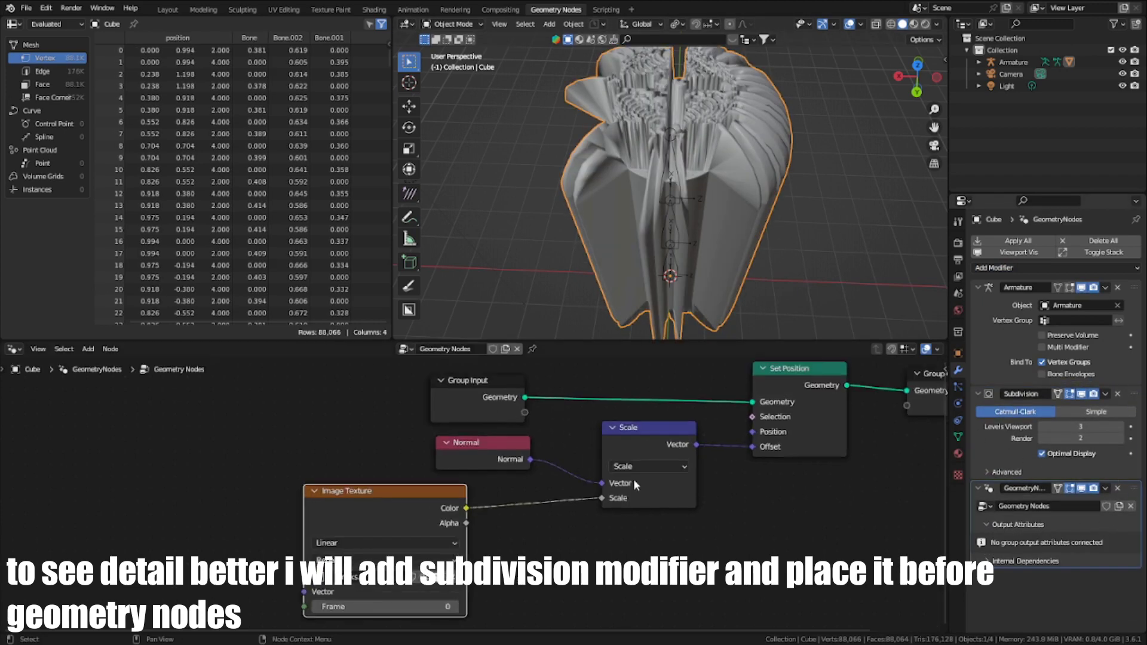
Step: Insert a Math node set to Subtract between the Image Texture's Color output and the Scale node
{"action": "middle_click_drag", "start_coordinate": [643, 482], "coordinate": [640, 470]}
{"action": "left_click_drag", "start_coordinate": [415, 491], "coordinate": [376, 483]}
{"action": "middle_click_drag", "start_coordinate": [738, 167], "coordinate": [548, 321]}
{"action": "scroll", "coordinate": [454, 490], "scroll_direction": "up", "scroll_amount": 1}
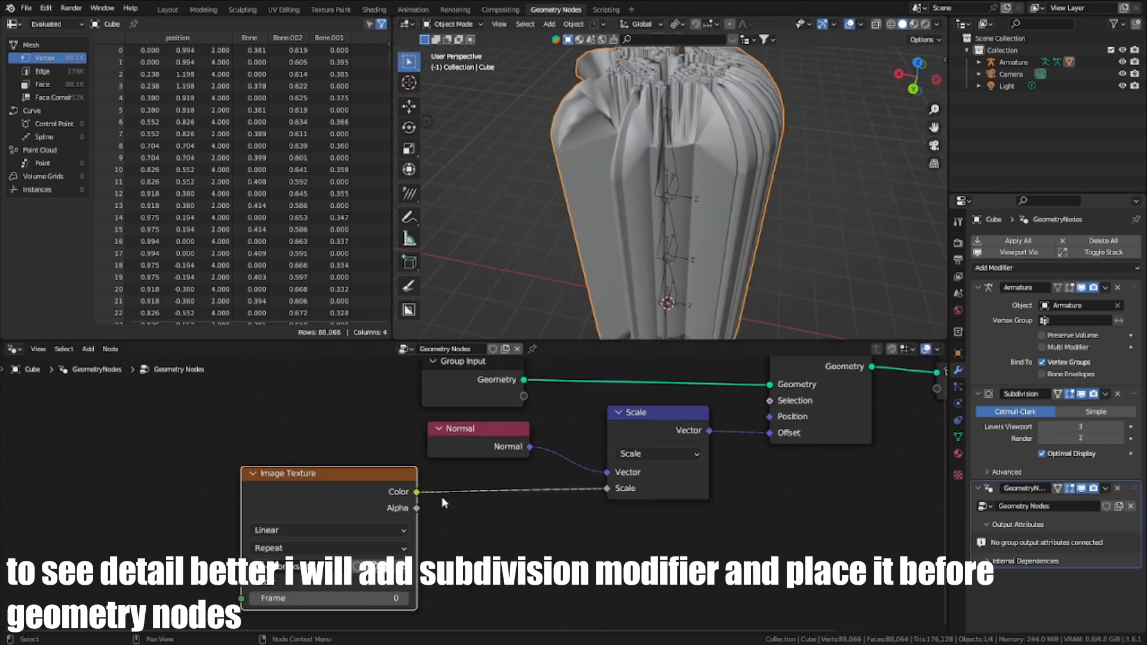
{"action": "key", "text": "shift+a"}
{"action": "left_click", "coordinate": [401, 391]}
{"action": "type", "text": "math"}
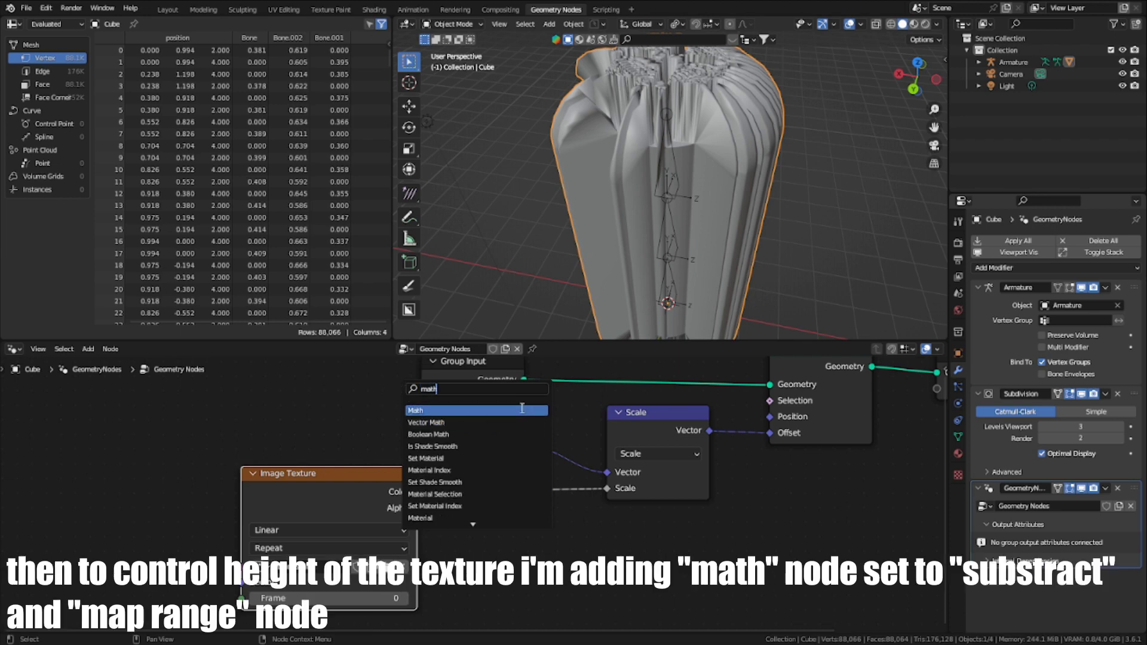
{"action": "left_click", "coordinate": [523, 410]}
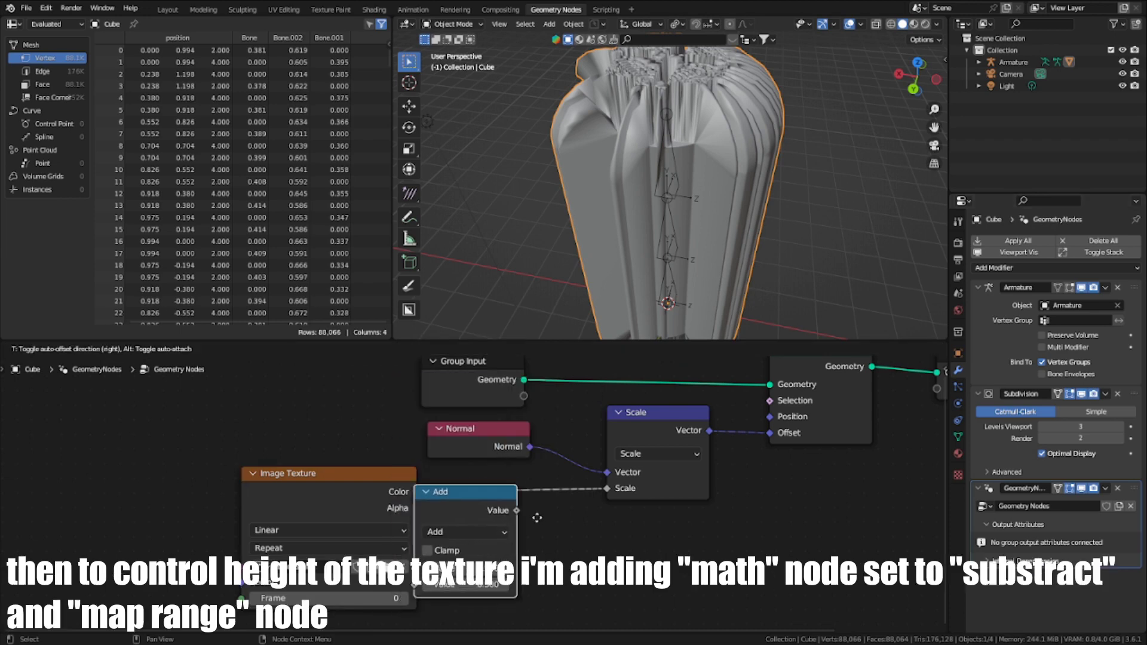
{"action": "left_click", "coordinate": [526, 502]}
{"action": "left_click", "coordinate": [525, 528]}
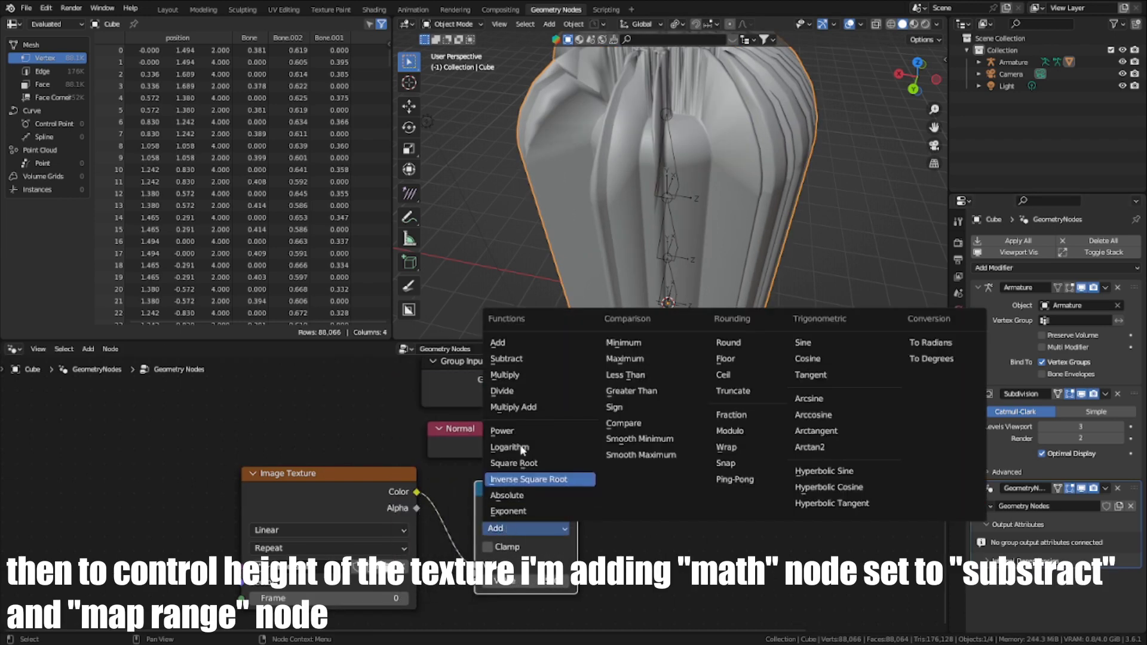
{"action": "left_click", "coordinate": [527, 359]}
{"action": "left_click_drag", "start_coordinate": [512, 502], "coordinate": [469, 485]}
Step: Insert a Map Range node between the Subtract node and the Scale node
{"action": "key", "text": "shift+a"}
{"action": "left_click", "coordinate": [517, 388]}
{"action": "type", "text": "ma"}
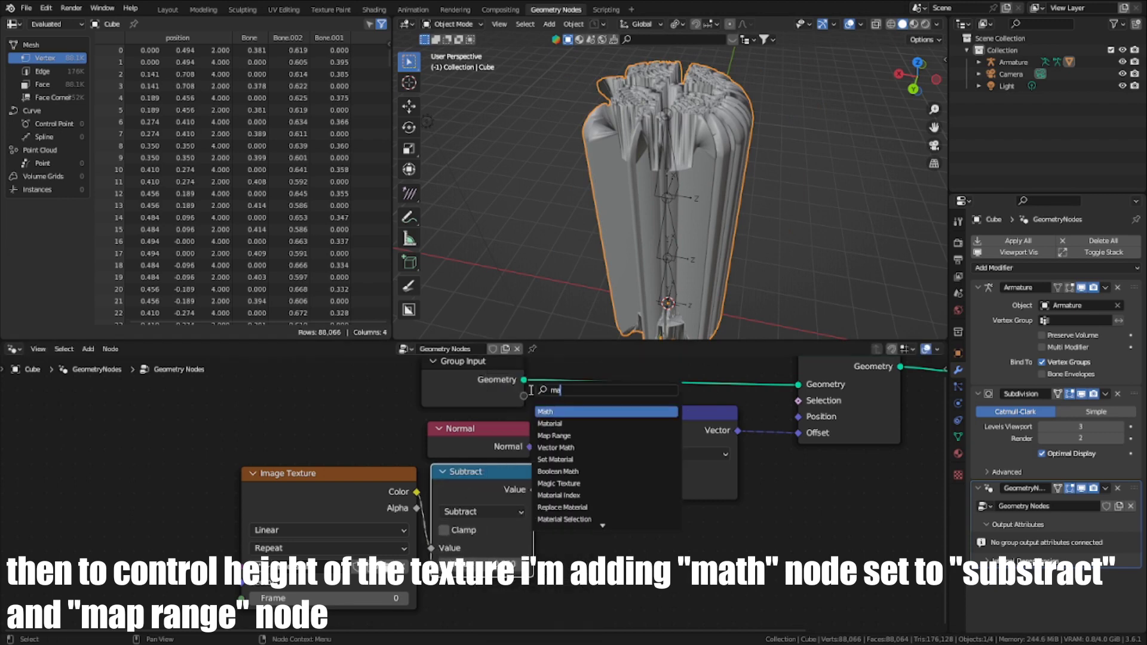
{"action": "type", "text": "p"}
{"action": "key", "text": "Return"}
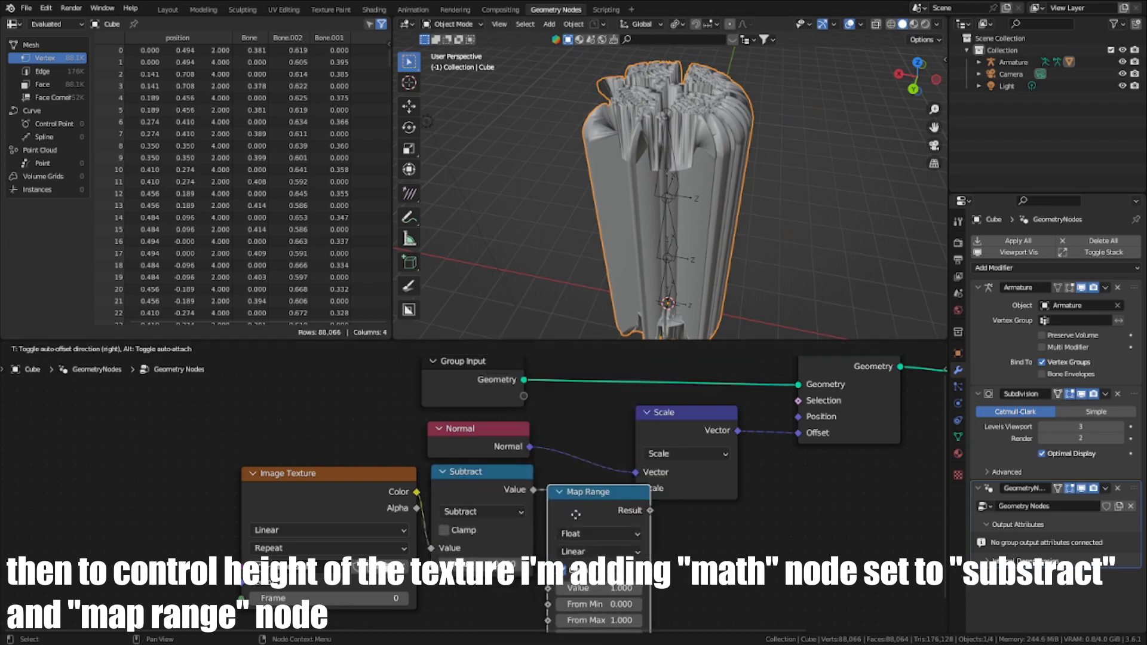
{"action": "left_click", "coordinate": [582, 503]}
{"action": "middle_click_drag", "start_coordinate": [647, 592], "coordinate": [647, 553]}
{"action": "scroll", "coordinate": [647, 552], "scroll_direction": "up", "scroll_amount": 3}
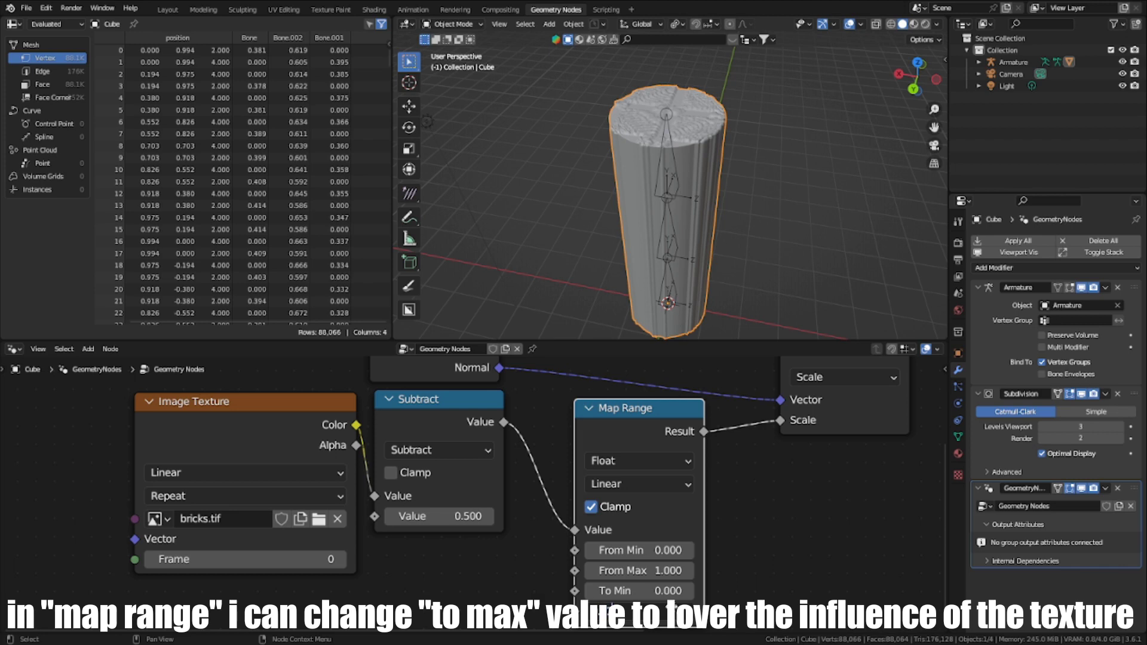
Step: Set the Map Range node's To Max to 0.05 and inspect the displaced cylinder from above
{"action": "type", "text": "1"}
{"action": "key", "text": "Return"}
{"action": "middle_click_drag", "start_coordinate": [867, 181], "coordinate": [860, 257]}
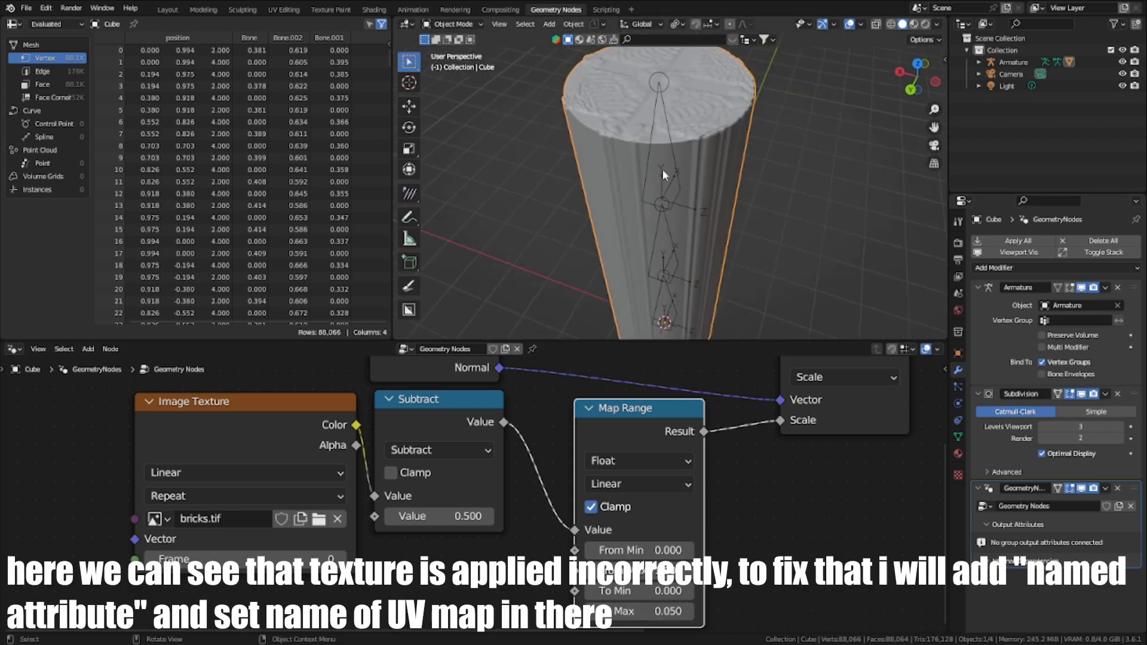
{"action": "middle_click_drag", "start_coordinate": [676, 185], "coordinate": [628, 251]}
Step: Add a Named Attribute node in front of the Image Texture node
{"action": "middle_click_drag", "start_coordinate": [173, 474], "coordinate": [304, 488]}
{"action": "left_click", "coordinate": [346, 419]}
{"action": "middle_click_drag", "start_coordinate": [345, 521], "coordinate": [490, 484]}
{"action": "scroll", "coordinate": [490, 484], "scroll_direction": "down", "scroll_amount": 1}
{"action": "key", "text": "shift+a"}
{"action": "left_click", "coordinate": [305, 392]}
{"action": "type", "text": "named"}
{"action": "key", "text": "Return"}
{"action": "left_click", "coordinate": [262, 481]}
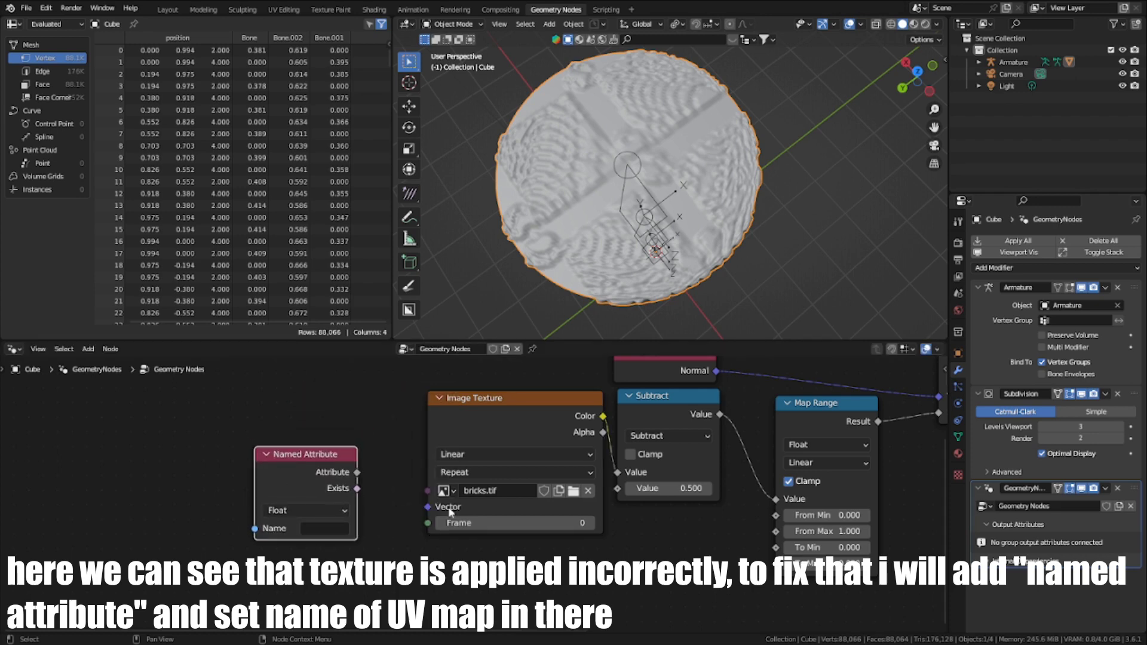
Step: Set the Named Attribute node to Vector type with the name UVMap and connect it to the Image Texture's Vector input
{"action": "left_click_drag", "start_coordinate": [427, 509], "coordinate": [427, 508]}
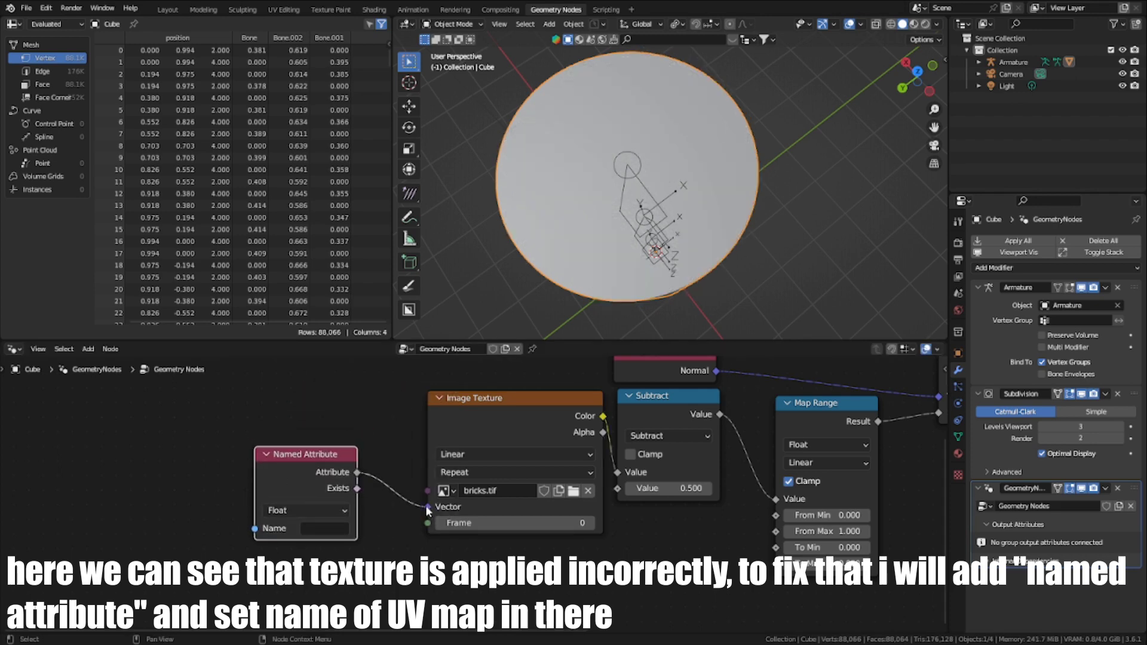
{"action": "left_click", "coordinate": [316, 512]}
{"action": "left_click", "coordinate": [317, 559]}
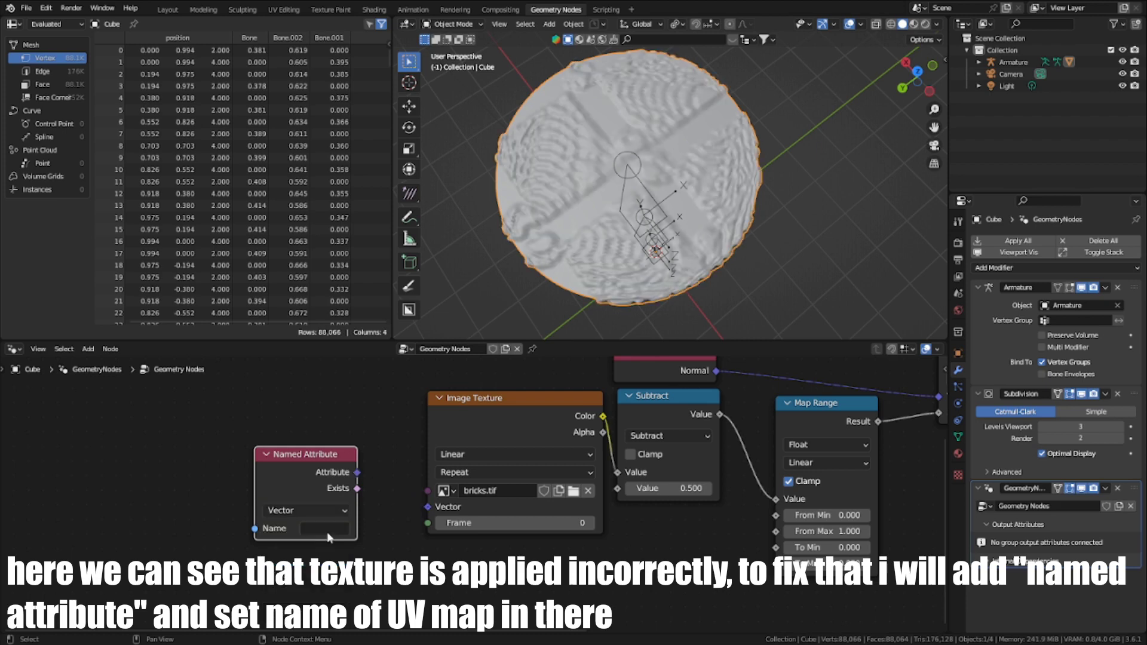
{"action": "left_click", "coordinate": [329, 529]}
{"action": "left_click", "coordinate": [388, 404]}
{"action": "middle_click_drag", "start_coordinate": [658, 243], "coordinate": [659, 201]}
{"action": "left_click_drag", "start_coordinate": [357, 473], "coordinate": [428, 508]}
{"action": "middle_click_drag", "start_coordinate": [658, 247], "coordinate": [662, 213]}
Step: Check the UV map's name in the mesh data and move the Named Attribute node closer to the Image Texture node
{"action": "left_click", "coordinate": [959, 437]}
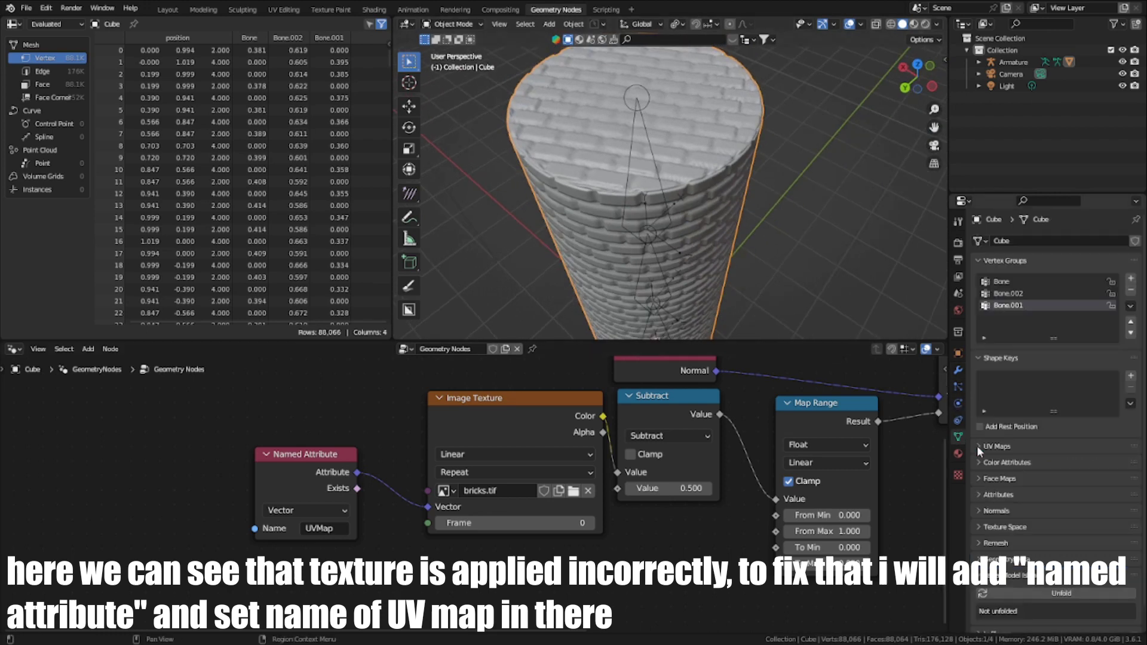
{"action": "left_click", "coordinate": [997, 447]}
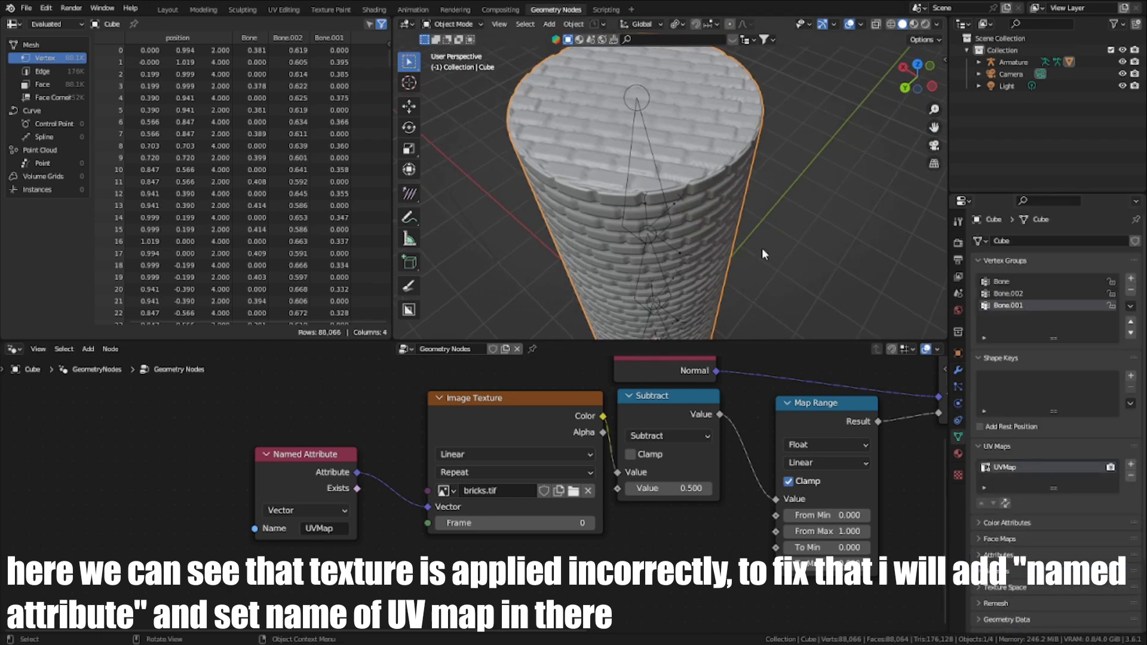
{"action": "middle_click_drag", "start_coordinate": [703, 207], "coordinate": [675, 212]}
{"action": "left_click_drag", "start_coordinate": [296, 469], "coordinate": [346, 458]}
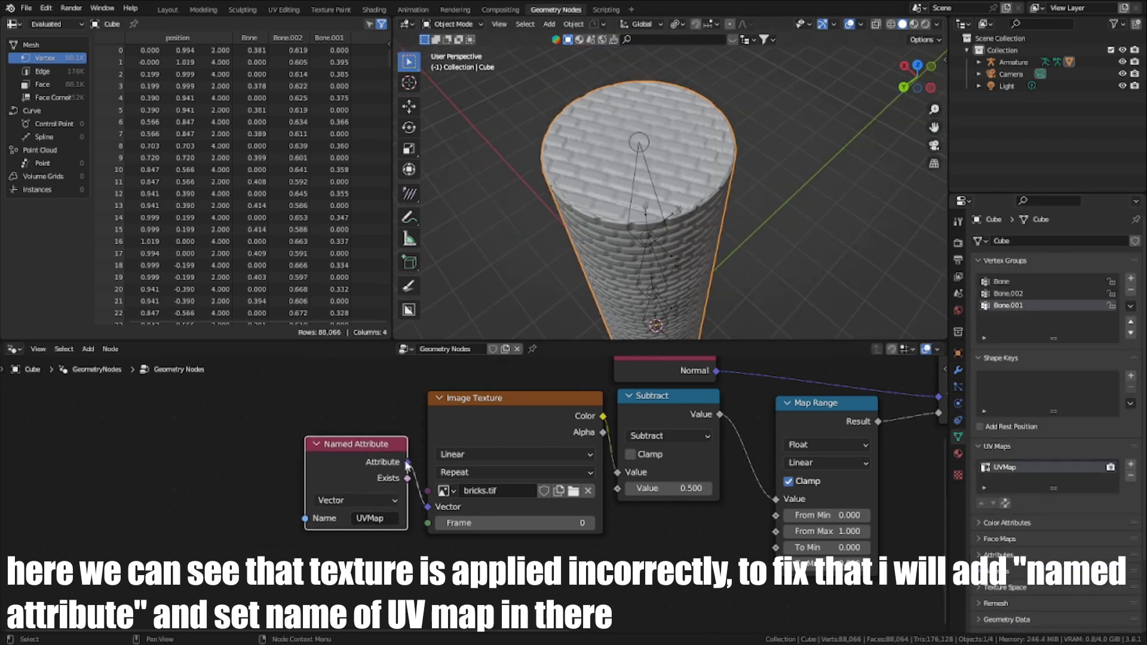
Step: Try a To Max of 0.3 on the Map Range node, inspect the bricks, and return it to 0.05
{"action": "scroll", "coordinate": [478, 460], "scroll_direction": "down", "scroll_amount": 1}
{"action": "middle_click_drag", "start_coordinate": [520, 451], "coordinate": [421, 472]}
{"action": "middle_click_drag", "start_coordinate": [633, 242], "coordinate": [685, 204]}
{"action": "middle_click_drag", "start_coordinate": [647, 536], "coordinate": [519, 478]}
{"action": "scroll", "coordinate": [519, 479], "scroll_direction": "up", "scroll_amount": 2}
{"action": "mouse_move", "coordinate": [556, 531]}
{"action": "left_mouse_down", "text": "shift"}
{"action": "mouse_move", "coordinate": [593, 531]}
{"action": "mouse_move", "coordinate": [561, 530]}
{"action": "mouse_move", "coordinate": [571, 531]}
{"action": "left_mouse_up", "text": "shift"}
{"action": "left_click_drag", "start_coordinate": [370, 441], "coordinate": [383, 438]}
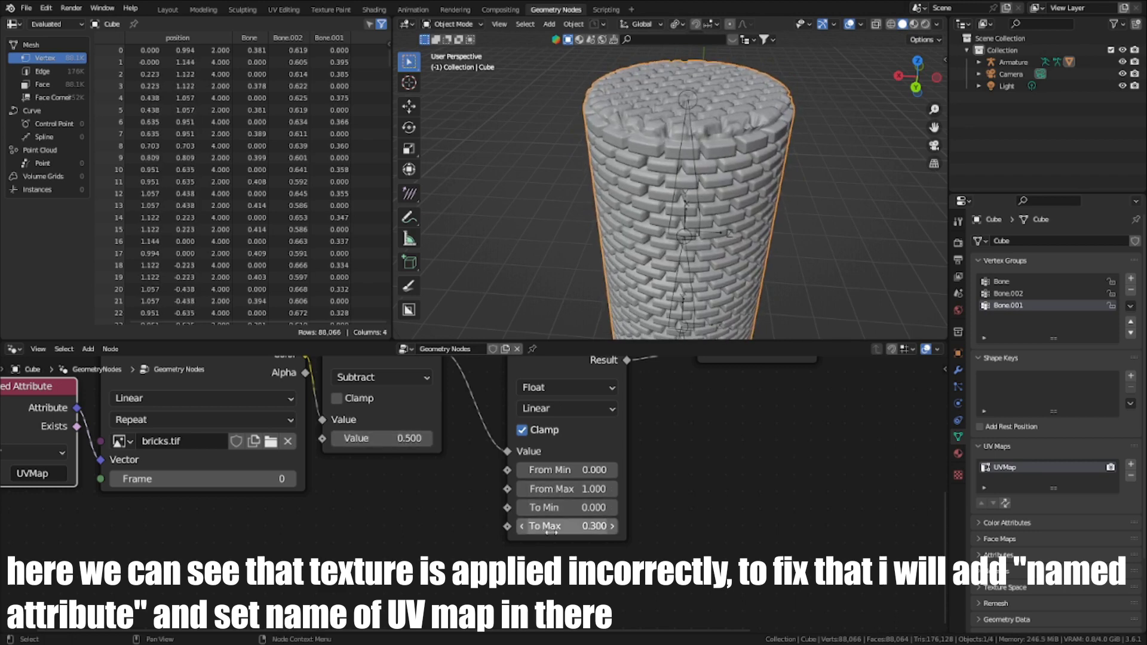
{"action": "middle_click_drag", "start_coordinate": [537, 526], "coordinate": [534, 554]}
{"action": "middle_click_drag", "start_coordinate": [787, 124], "coordinate": [734, 181]}
{"action": "scroll", "coordinate": [734, 181], "scroll_direction": "up", "scroll_amount": 3}
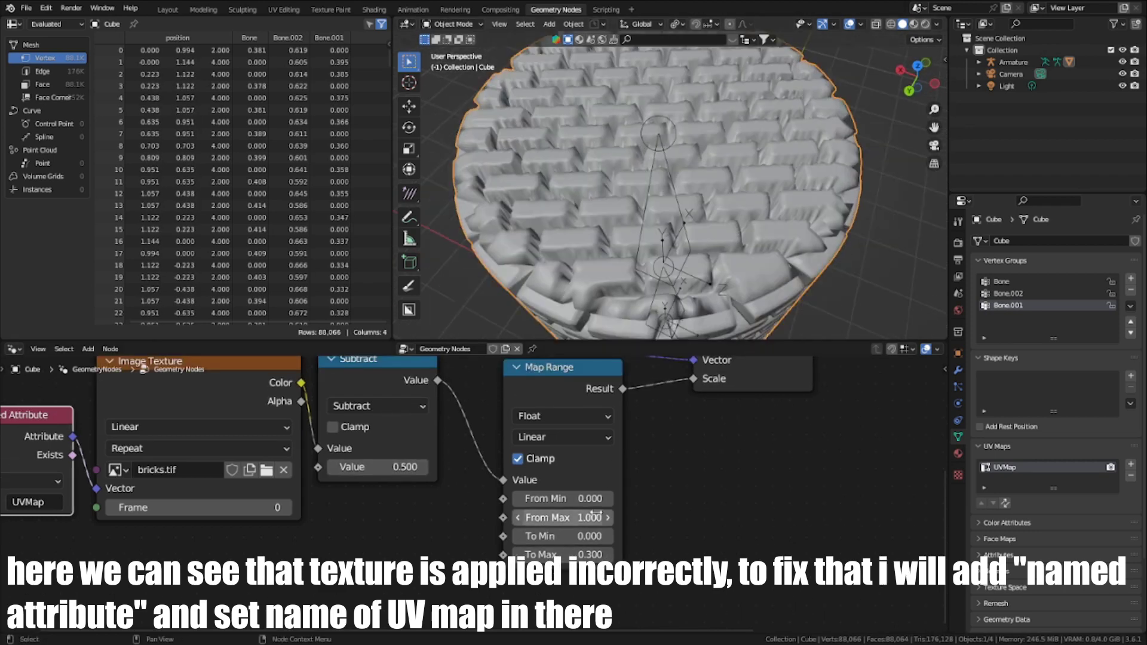
{"action": "left_click", "coordinate": [577, 550]}
{"action": "type", "text": "0.05"}
{"action": "key", "text": "Return"}
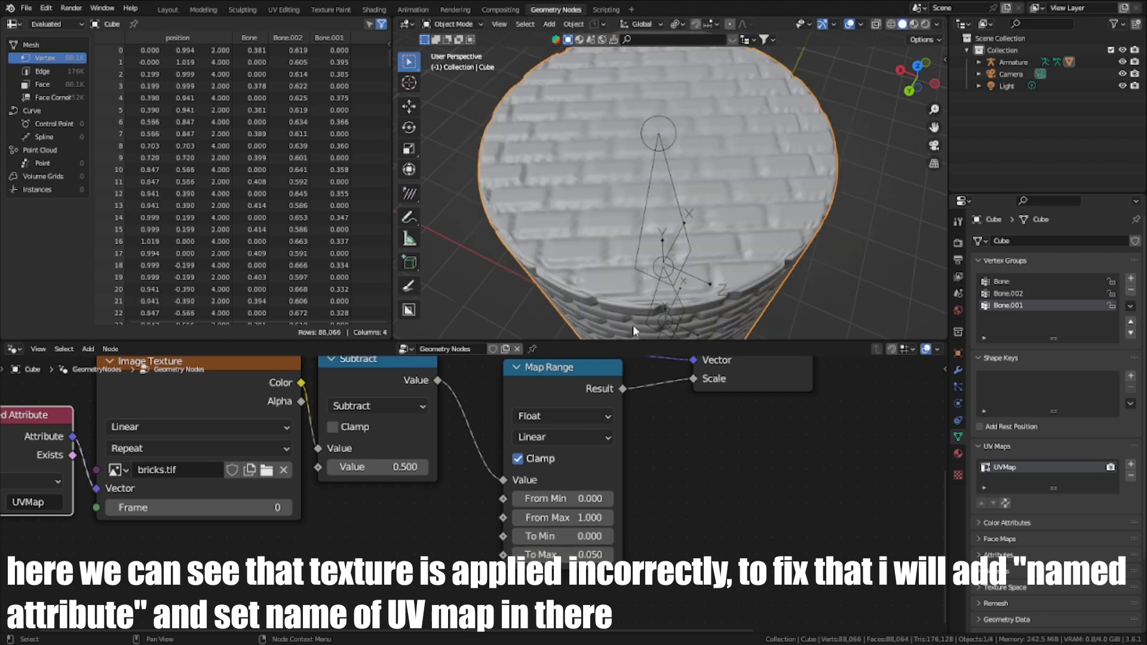
Step: Try a To Max of 1 on the Map Range node and set it back to 0.05
{"action": "left_click", "coordinate": [577, 566]}
{"action": "left_click", "coordinate": [577, 557]}
{"action": "key", "text": "BackSpace"}
{"action": "type", "text": "1"}
{"action": "key", "text": "Return"}
{"action": "middle_click_drag", "start_coordinate": [724, 234], "coordinate": [714, 276]}
{"action": "left_click", "coordinate": [587, 551]}
{"action": "type", "text": "0.05"}
{"action": "key", "text": "Return"}
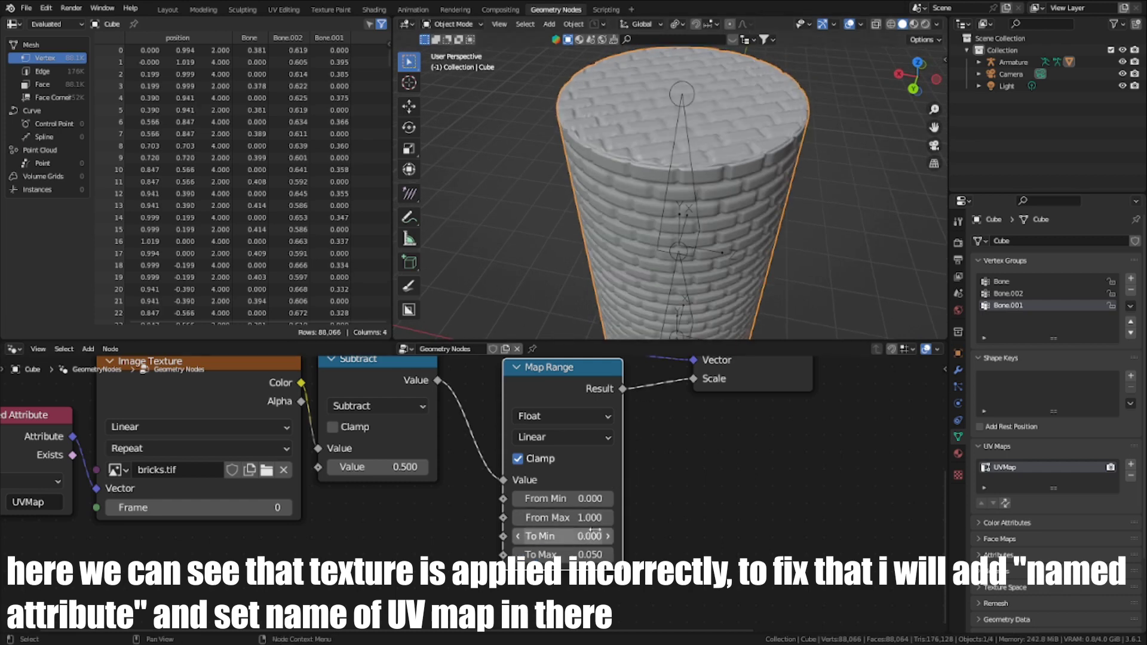
Step: Raise the Subdivision modifier's viewport level to 5 to inspect the brick detail, and return it to 3
{"action": "left_click", "coordinate": [957, 370]}
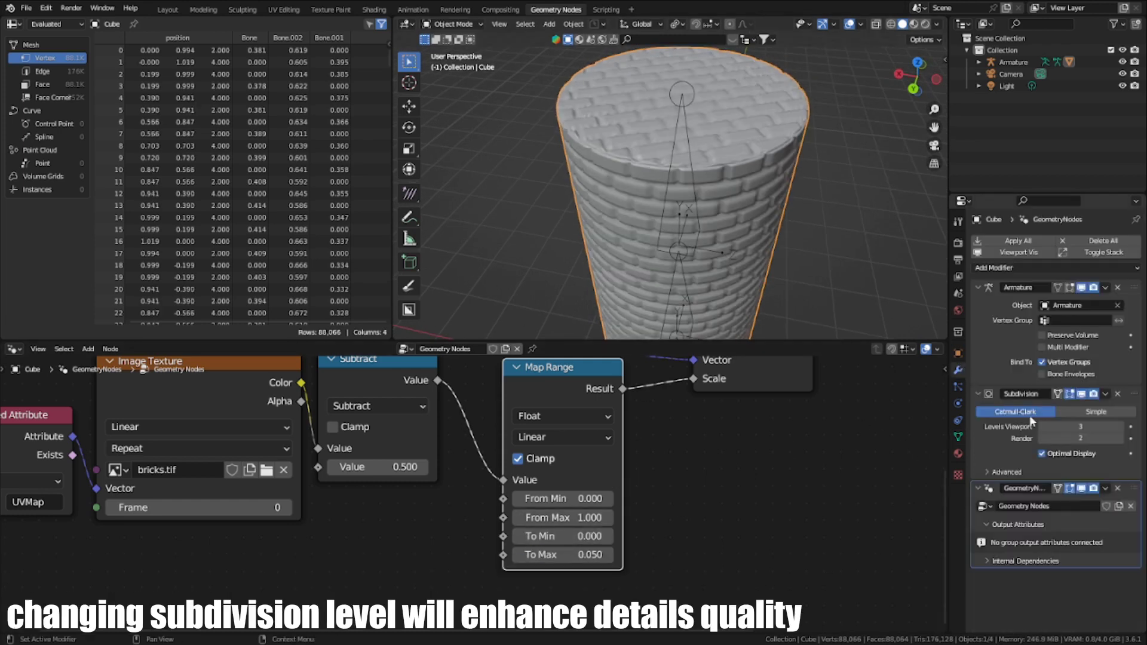
{"action": "left_click", "coordinate": [1121, 427]}
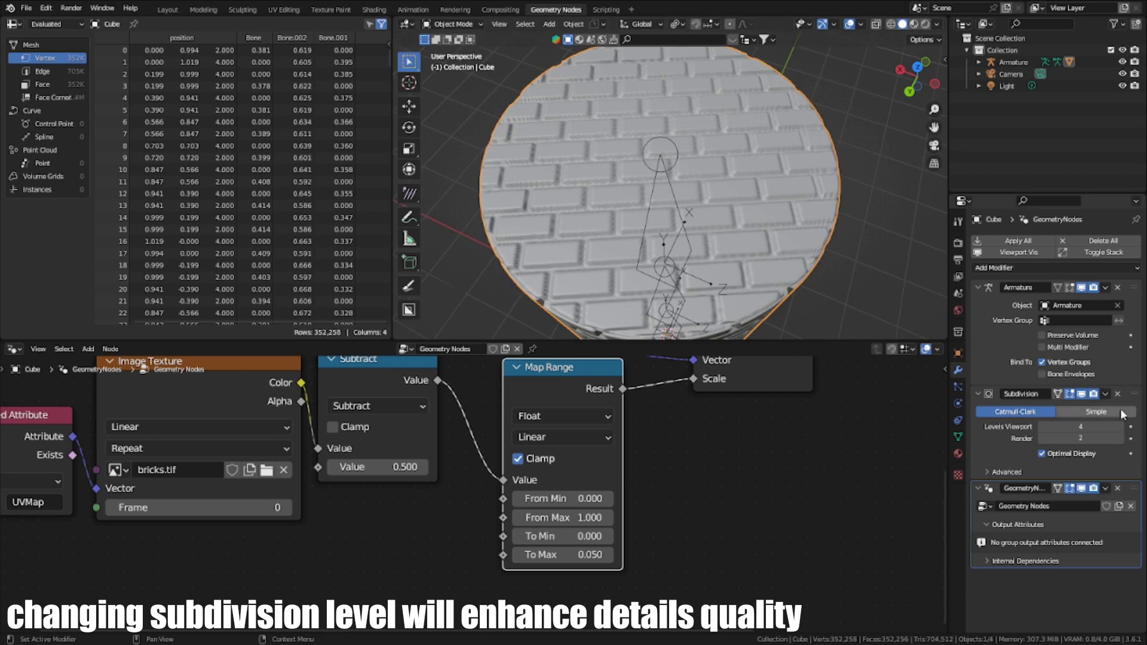
{"action": "left_click", "coordinate": [1121, 427]}
{"action": "middle_click_drag", "start_coordinate": [809, 307], "coordinate": [744, 217]}
{"action": "scroll", "coordinate": [745, 217], "scroll_direction": "down", "scroll_amount": 3}
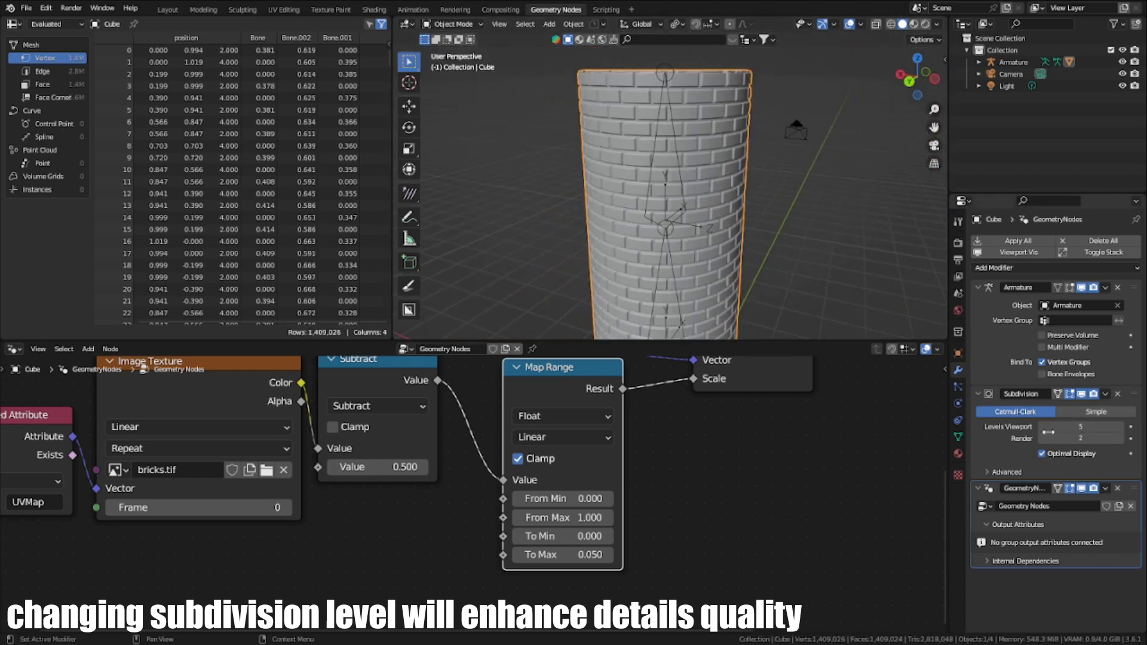
{"action": "left_click", "coordinate": [1042, 427]}
{"action": "left_click", "coordinate": [1042, 427]}
{"action": "middle_click_drag", "start_coordinate": [727, 172], "coordinate": [686, 232]}
Step: Rearrange the Named Attribute, Image Texture and neighbouring nodes into a tidy row before the Scale node
{"action": "scroll", "coordinate": [643, 383], "scroll_direction": "down", "scroll_amount": 5}
{"action": "middle_click_drag", "start_coordinate": [508, 412], "coordinate": [541, 466]}
{"action": "left_click_drag", "start_coordinate": [512, 441], "coordinate": [548, 446]}
{"action": "left_click_drag", "start_coordinate": [375, 436], "coordinate": [408, 436]}
{"action": "left_click_drag", "start_coordinate": [257, 460], "coordinate": [291, 440]}
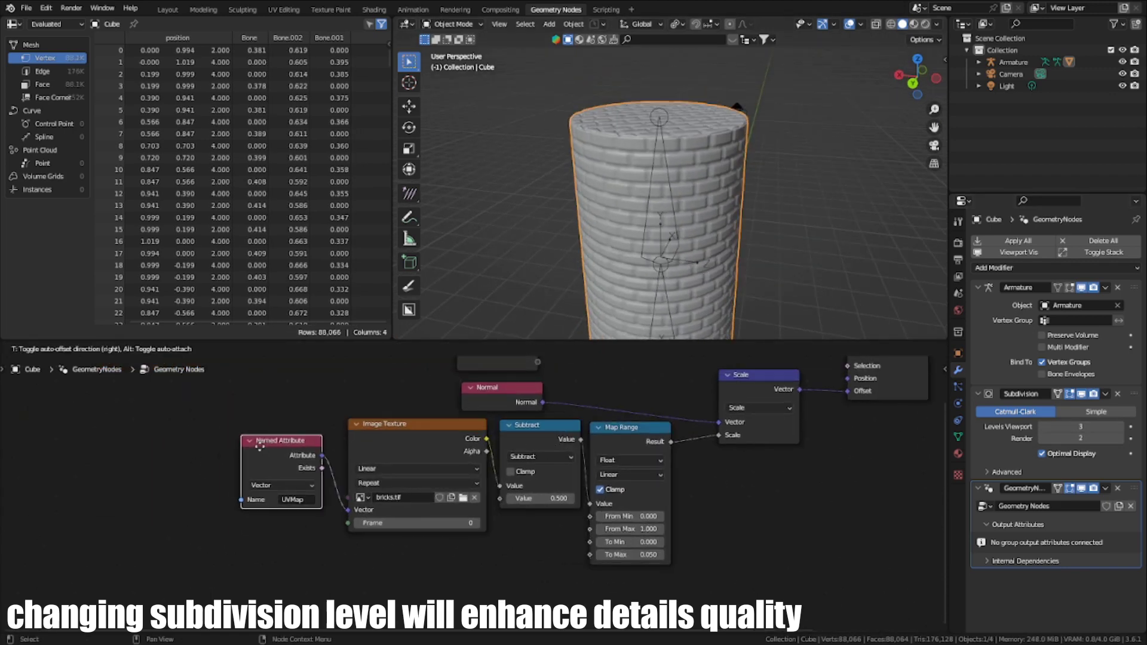
Step: Rotate the armature's bones in Pose Mode to bend the cylinder at two joints, and reselect the cylinder in Object Mode
{"action": "middle_click_drag", "start_coordinate": [645, 197], "coordinate": [697, 191]}
{"action": "left_click", "coordinate": [660, 231]}
{"action": "key", "text": "ctrl+Tab"}
{"action": "key", "text": "r"}
{"action": "left_click", "coordinate": [715, 132]}
{"action": "key", "text": "r"}
{"action": "left_click", "coordinate": [701, 150]}
{"action": "key", "text": "ctrl+Tab"}
{"action": "left_click", "coordinate": [708, 152]}
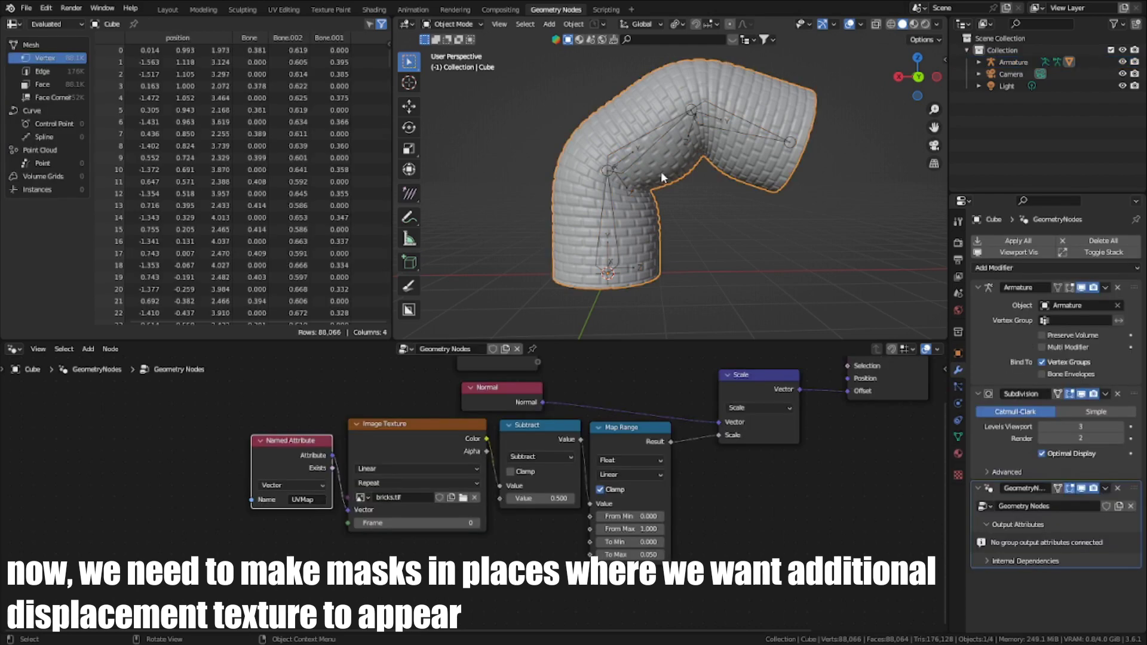
{"action": "middle_click_drag", "start_coordinate": [621, 187], "coordinate": [619, 205], "text": "shift"}
{"action": "scroll", "coordinate": [619, 205], "scroll_direction": "down", "scroll_amount": 1}
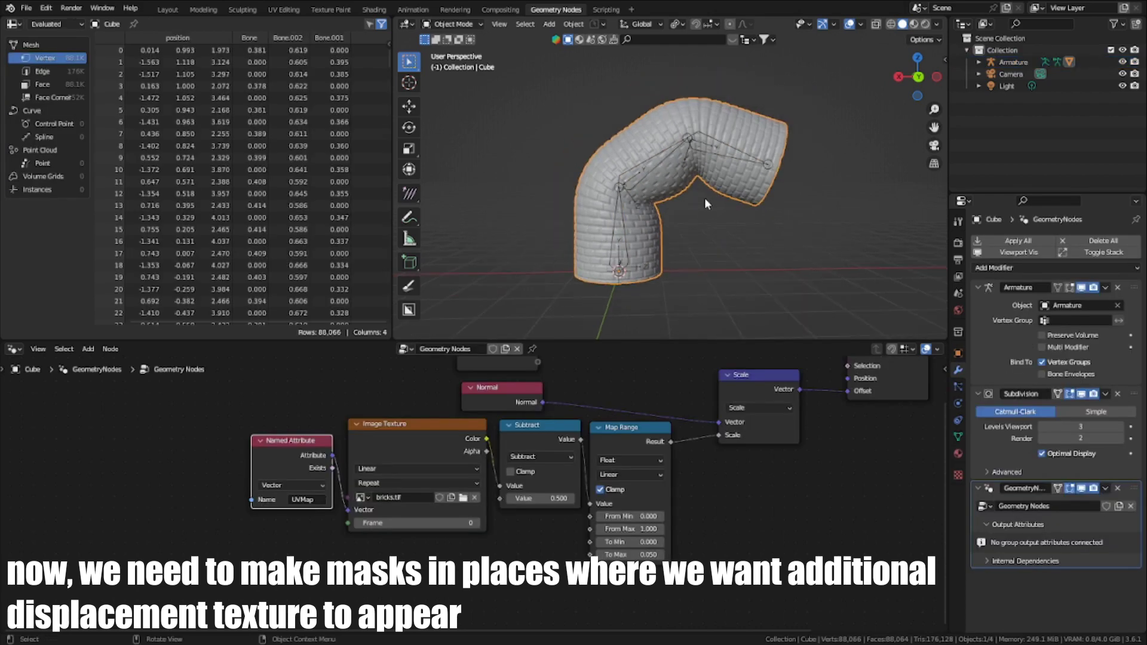
Step: Add two vertex-domain color attributes with black fill to the mesh, named 1L and 1R
{"action": "left_click", "coordinate": [958, 444]}
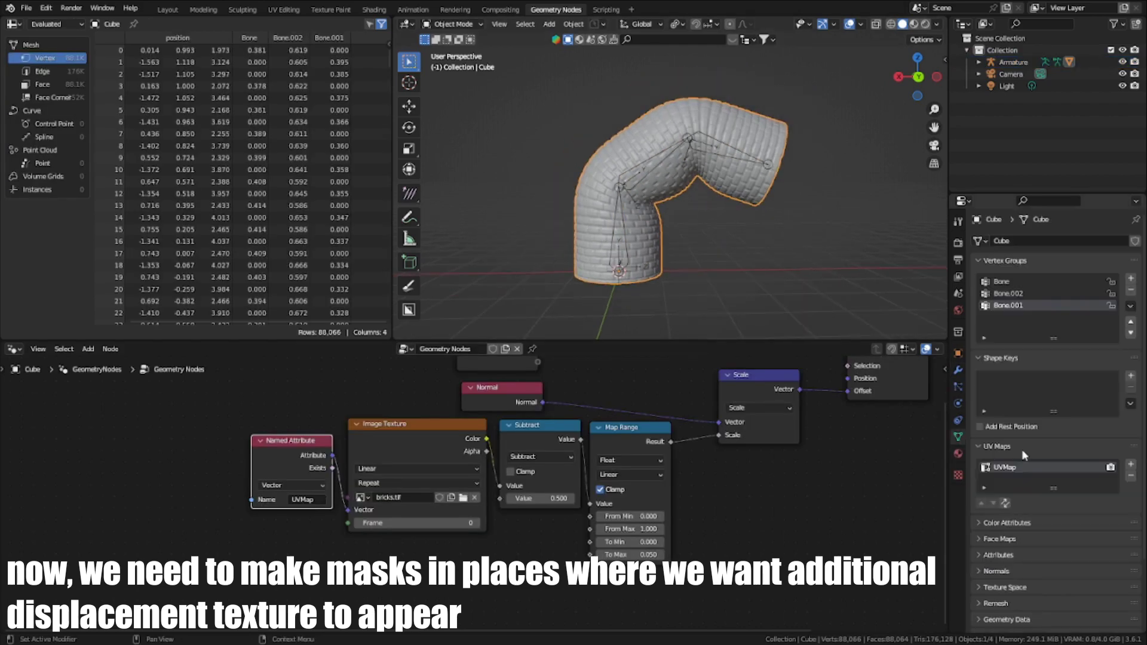
{"action": "scroll", "coordinate": [980, 506], "scroll_direction": "down", "scroll_amount": 2}
{"action": "left_click", "coordinate": [1018, 476]}
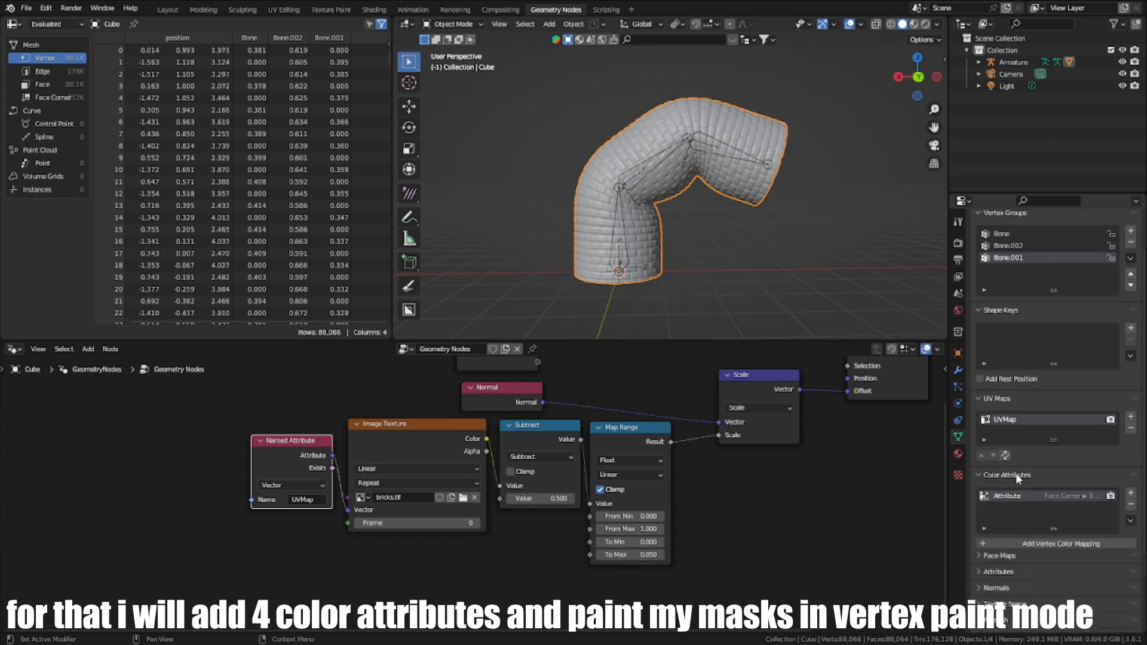
{"action": "left_click", "coordinate": [1131, 491]}
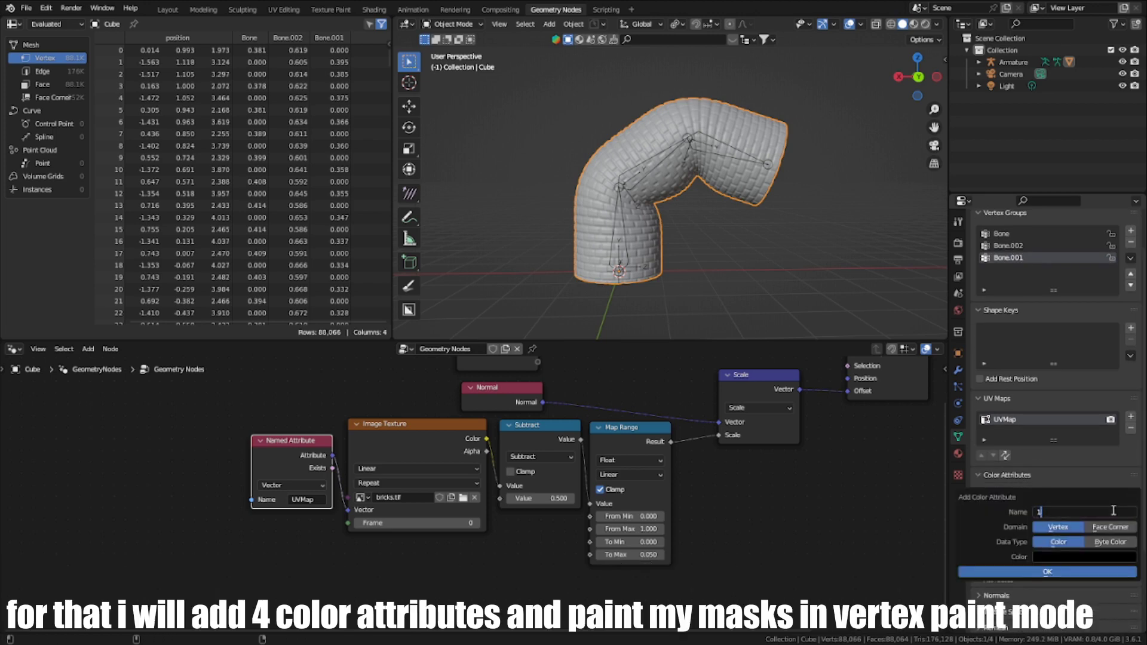
{"action": "left_click", "coordinate": [1073, 572]}
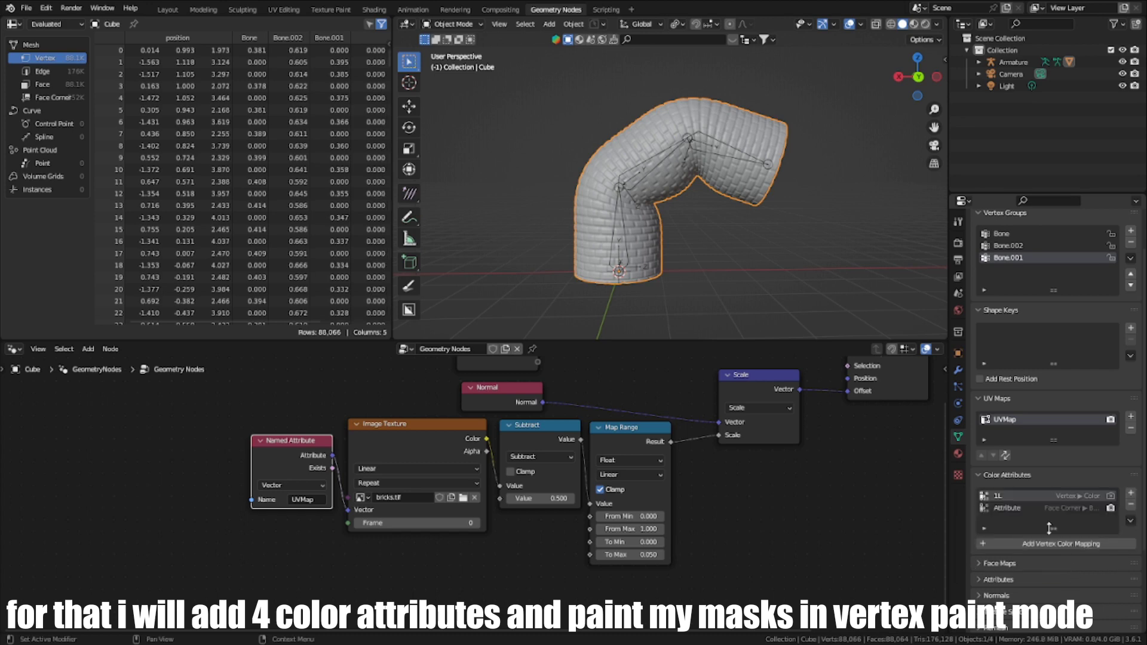
{"action": "left_click", "coordinate": [1131, 493]}
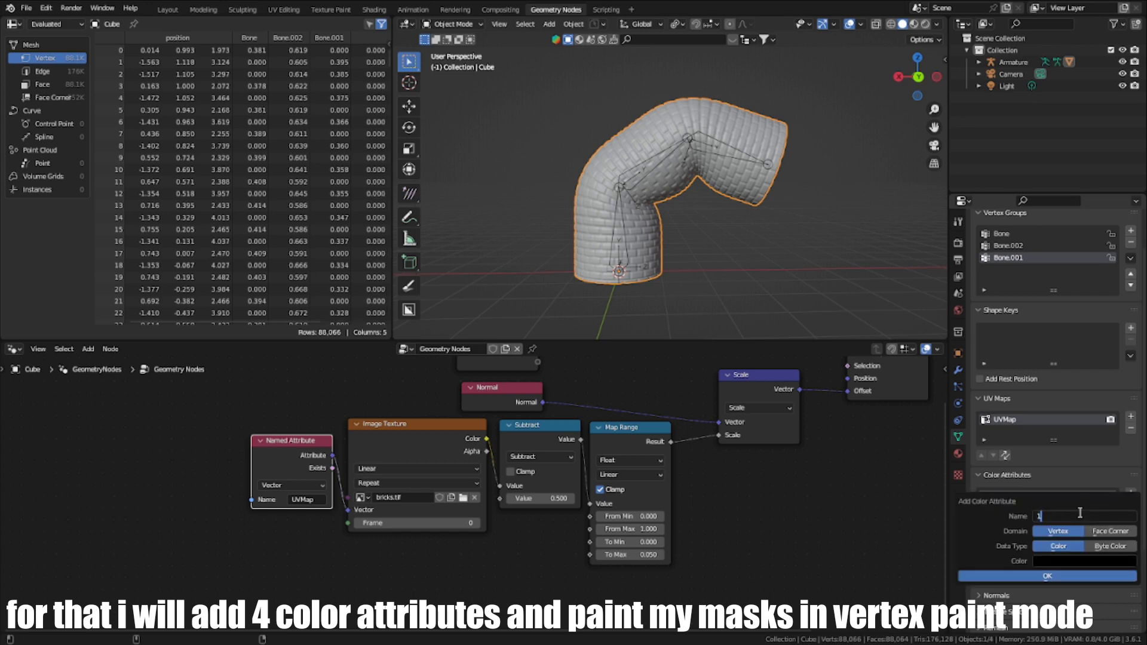
{"action": "left_click", "coordinate": [1094, 576]}
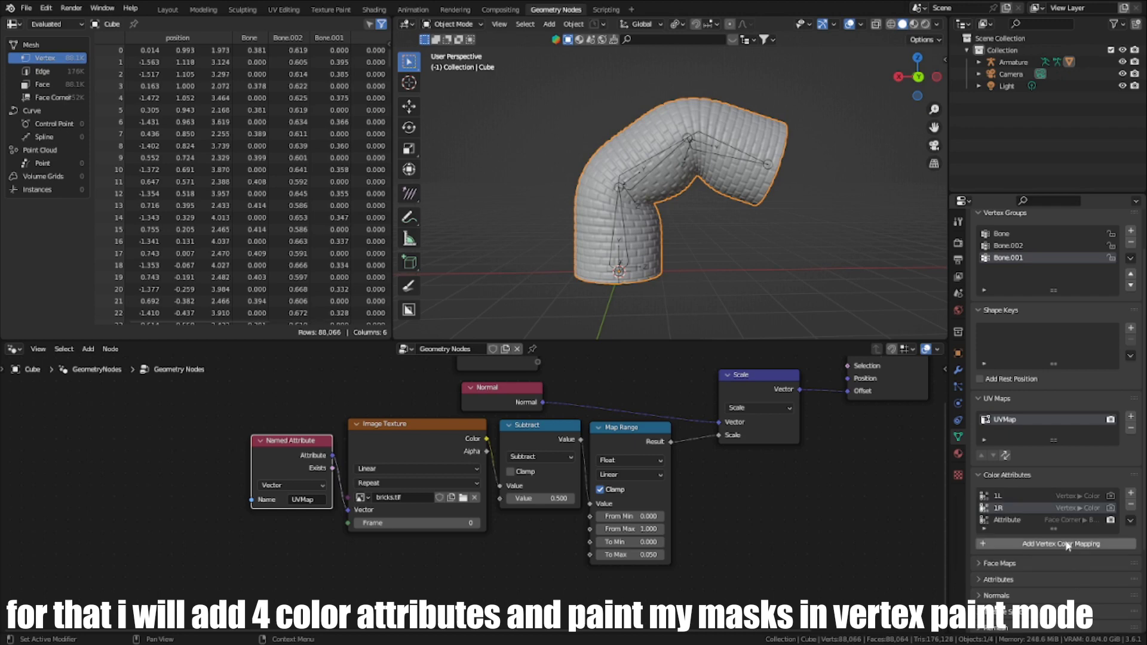
Step: Add two more vertex-domain color attributes with black fill, named 2L and 2R
{"action": "left_click", "coordinate": [1131, 493]}
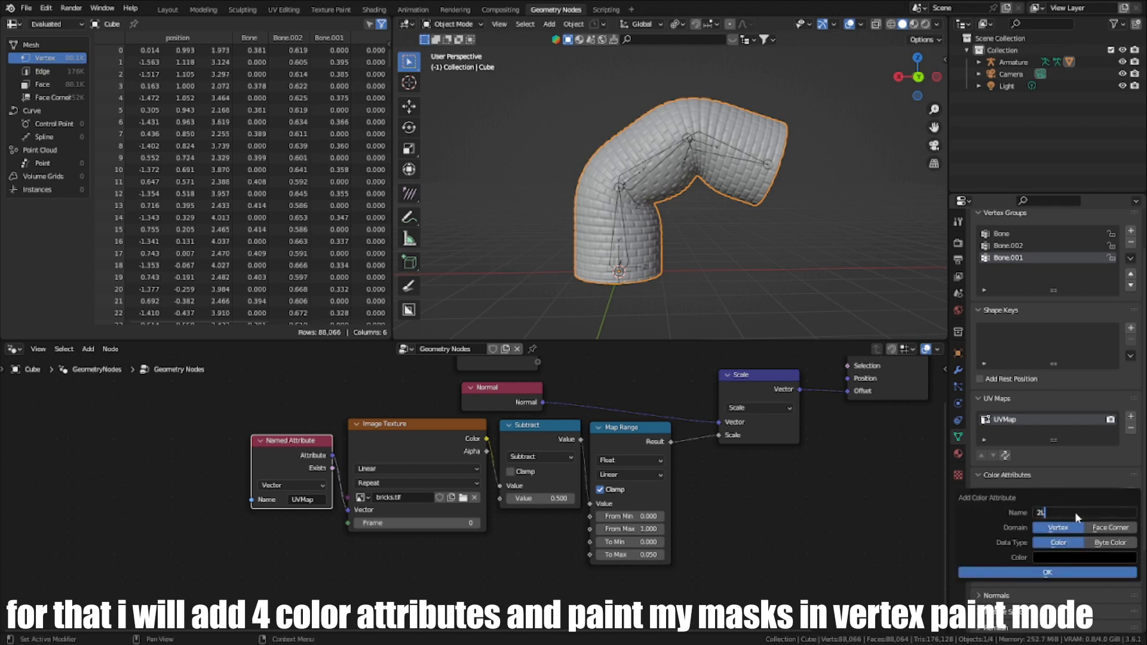
{"action": "left_click", "coordinate": [1050, 574]}
{"action": "left_click", "coordinate": [1131, 494]}
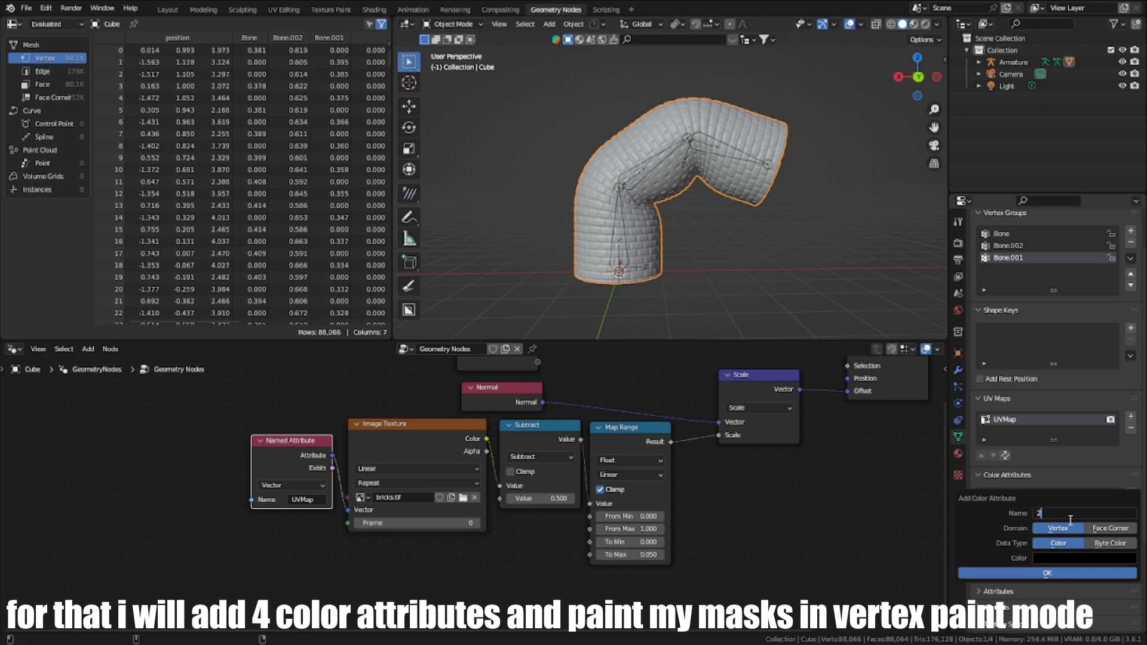
{"action": "left_click", "coordinate": [1048, 573]}
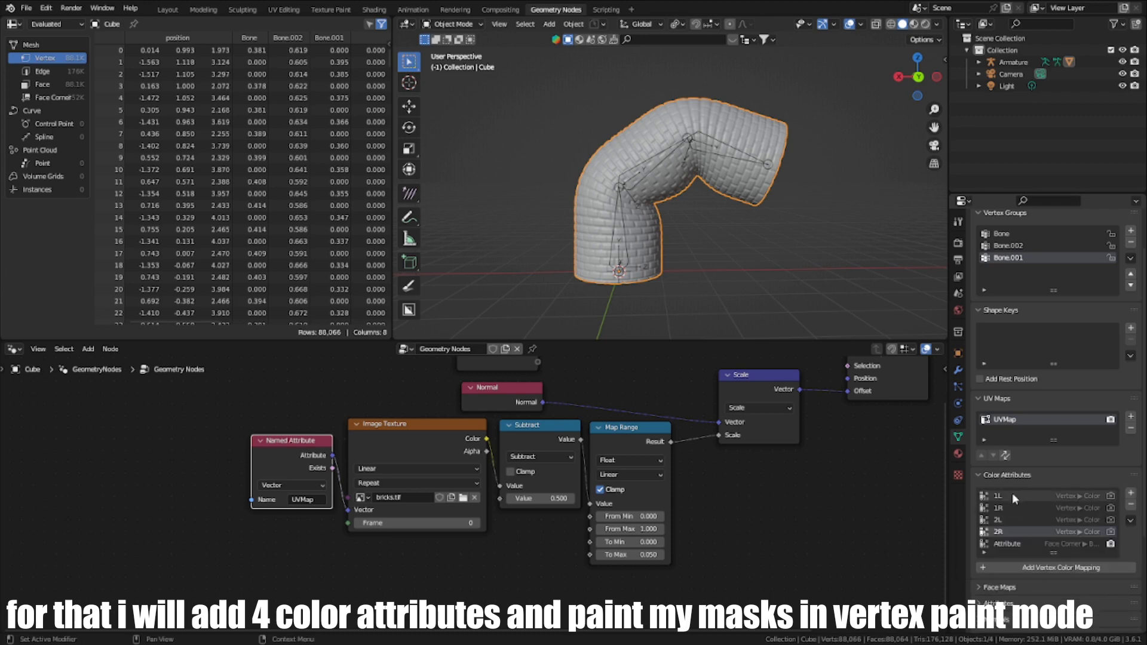
Step: Switch the cylinder to Vertex Paint mode with the 1L color attribute active
{"action": "key", "text": "ctrl+Tab"}
{"action": "left_click", "coordinate": [668, 114]}
{"action": "scroll", "coordinate": [893, 47], "scroll_direction": "down", "scroll_amount": 11}
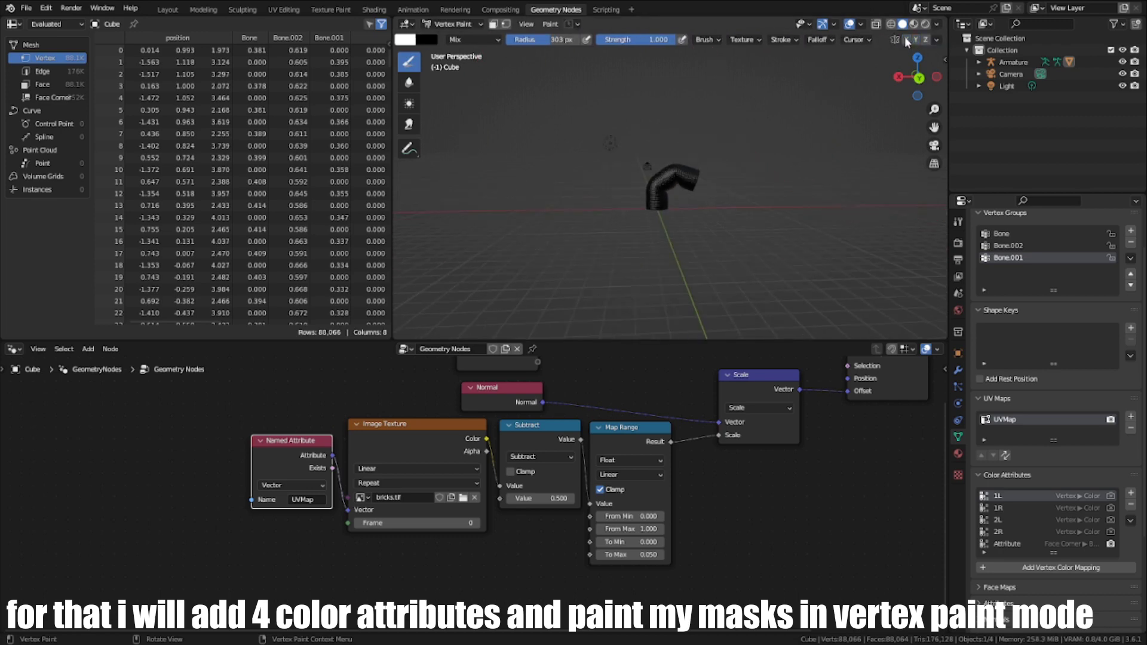
{"action": "scroll", "coordinate": [714, 162], "scroll_direction": "up", "scroll_amount": 10}
Step: Resize the brush to about 107 px and paint the 1L mask white over the inner side of the lower bend
{"action": "key", "text": "f"}
{"action": "left_click", "coordinate": [669, 188]}
{"action": "mouse_move", "coordinate": [678, 195]}
{"action": "middle_mouse_down"}
{"action": "mouse_move", "coordinate": [582, 169]}
{"action": "mouse_move", "coordinate": [518, 184]}
{"action": "mouse_move", "coordinate": [627, 221]}
{"action": "mouse_move", "coordinate": [729, 217]}
{"action": "mouse_move", "coordinate": [676, 239]}
{"action": "mouse_move", "coordinate": [705, 223]}
{"action": "middle_mouse_up"}
{"action": "key", "text": "f"}
{"action": "left_click", "coordinate": [675, 207]}
{"action": "left_click_drag", "start_coordinate": [705, 224], "coordinate": [716, 207]}
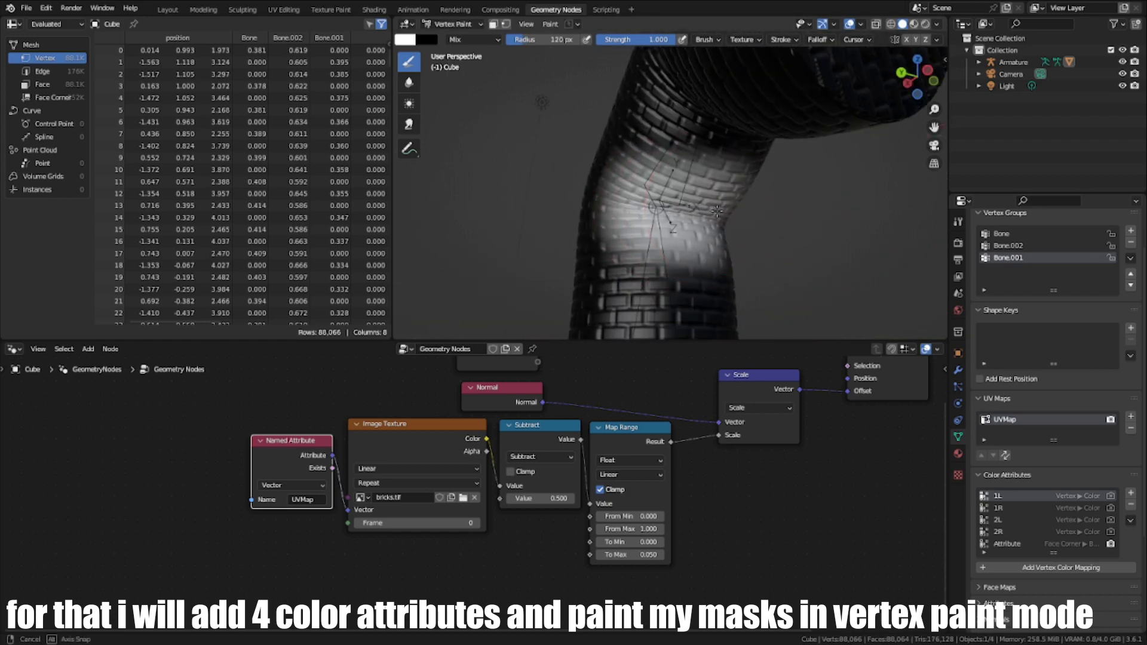
{"action": "mouse_move", "coordinate": [717, 213]}
{"action": "middle_mouse_down"}
{"action": "mouse_move", "coordinate": [832, 266]}
{"action": "mouse_move", "coordinate": [676, 220]}
{"action": "mouse_move", "coordinate": [742, 217]}
{"action": "middle_mouse_up"}
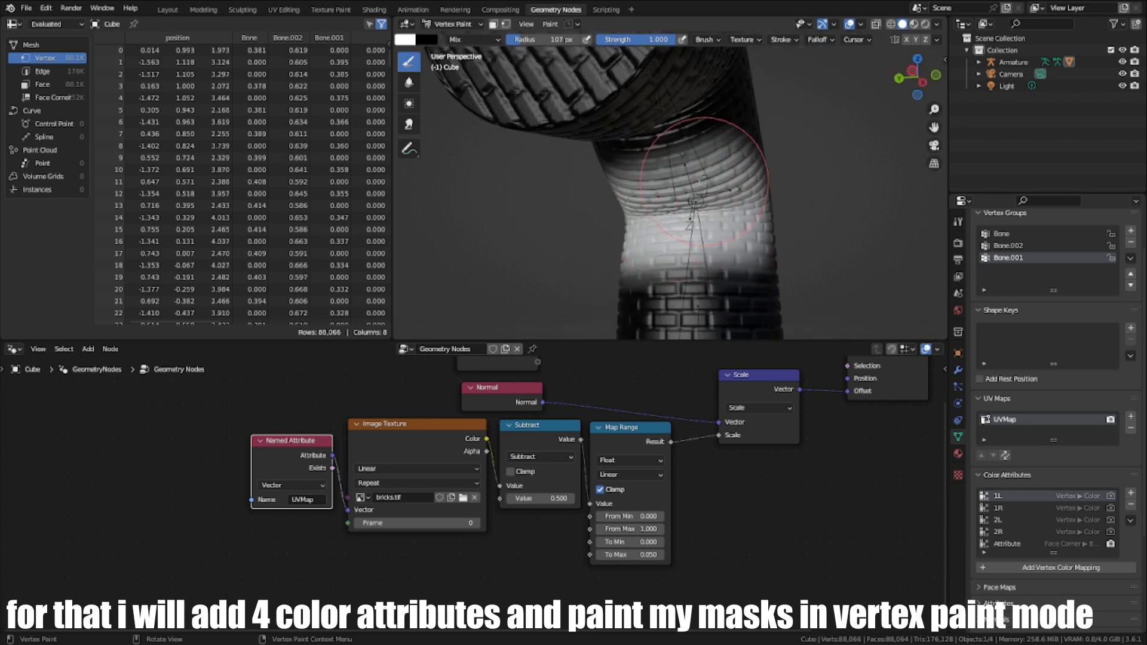
{"action": "mouse_move", "coordinate": [704, 181]}
{"action": "middle_mouse_down"}
{"action": "mouse_move", "coordinate": [679, 166]}
{"action": "mouse_move", "coordinate": [657, 244]}
{"action": "middle_mouse_up"}
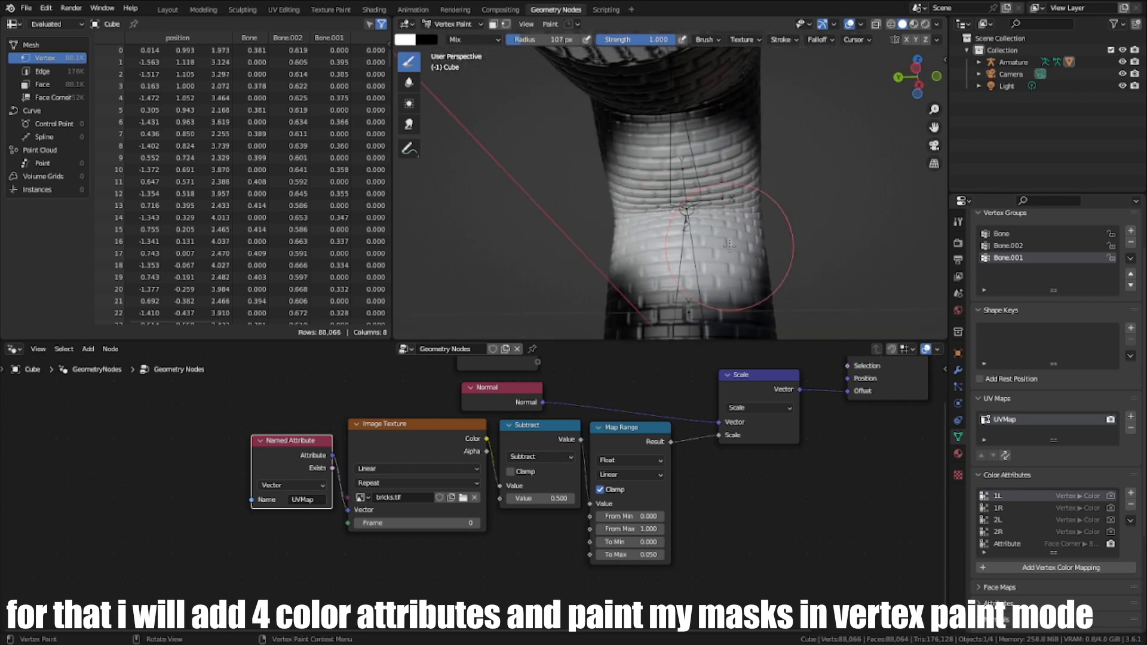
{"action": "mouse_move", "coordinate": [728, 244]}
{"action": "middle_mouse_down"}
{"action": "mouse_move", "coordinate": [654, 266]}
{"action": "mouse_move", "coordinate": [714, 242]}
{"action": "mouse_move", "coordinate": [622, 256]}
{"action": "middle_mouse_up"}
Step: Paint the 1R mask white over the outer side of the lower bend with a brush of about 140 px
{"action": "left_click", "coordinate": [1009, 508]}
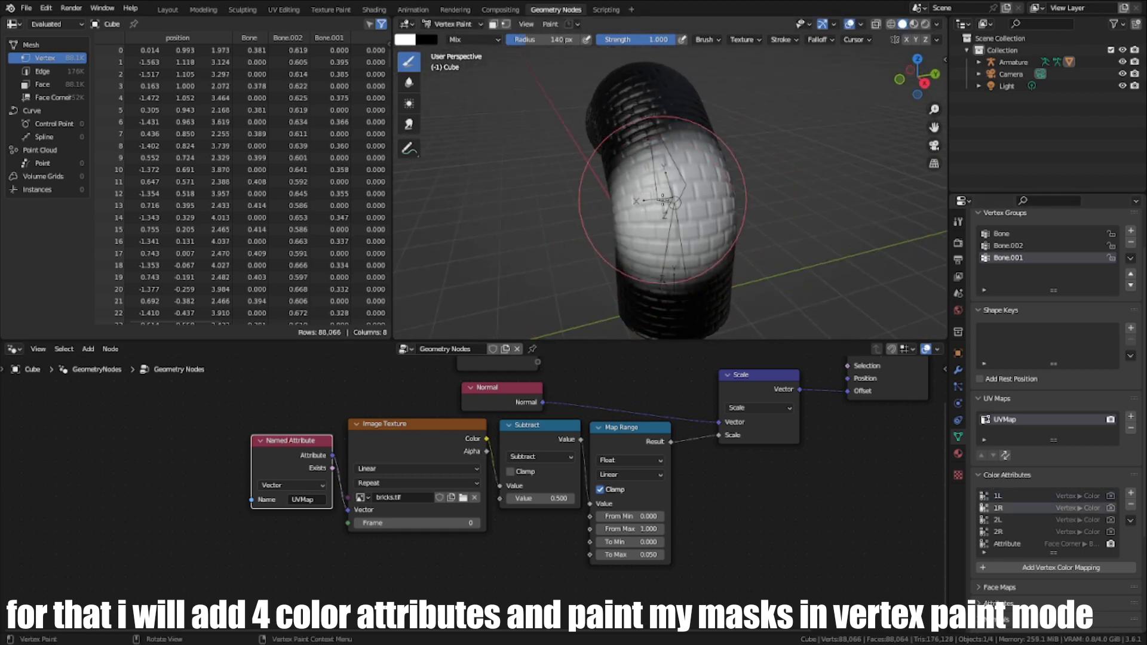
{"action": "middle_click_drag", "start_coordinate": [662, 199], "coordinate": [585, 207]}
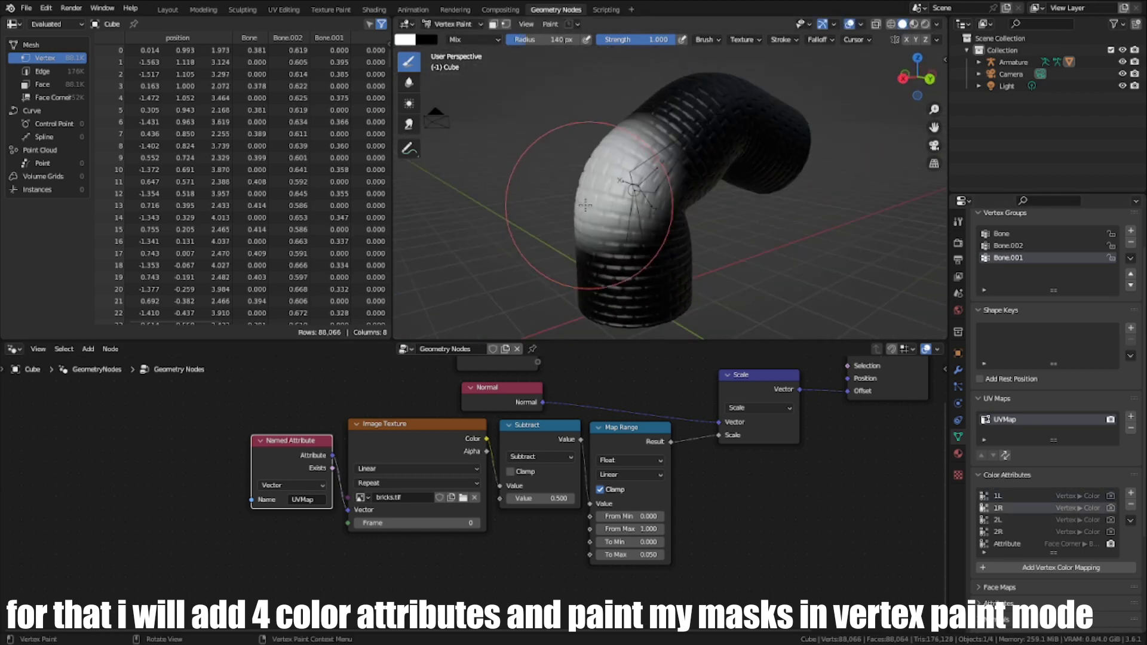
Step: Paint the 2L mask white over the inner side of the upper bend with a brush of about 129 px
{"action": "left_click", "coordinate": [1011, 521]}
{"action": "mouse_move", "coordinate": [777, 206]}
{"action": "middle_mouse_down"}
{"action": "mouse_move", "coordinate": [714, 194]}
{"action": "mouse_move", "coordinate": [691, 161]}
{"action": "mouse_move", "coordinate": [663, 204]}
{"action": "middle_mouse_up"}
{"action": "scroll", "coordinate": [691, 161], "scroll_direction": "up", "scroll_amount": 3}
{"action": "key", "text": "f"}
{"action": "left_click", "coordinate": [659, 143]}
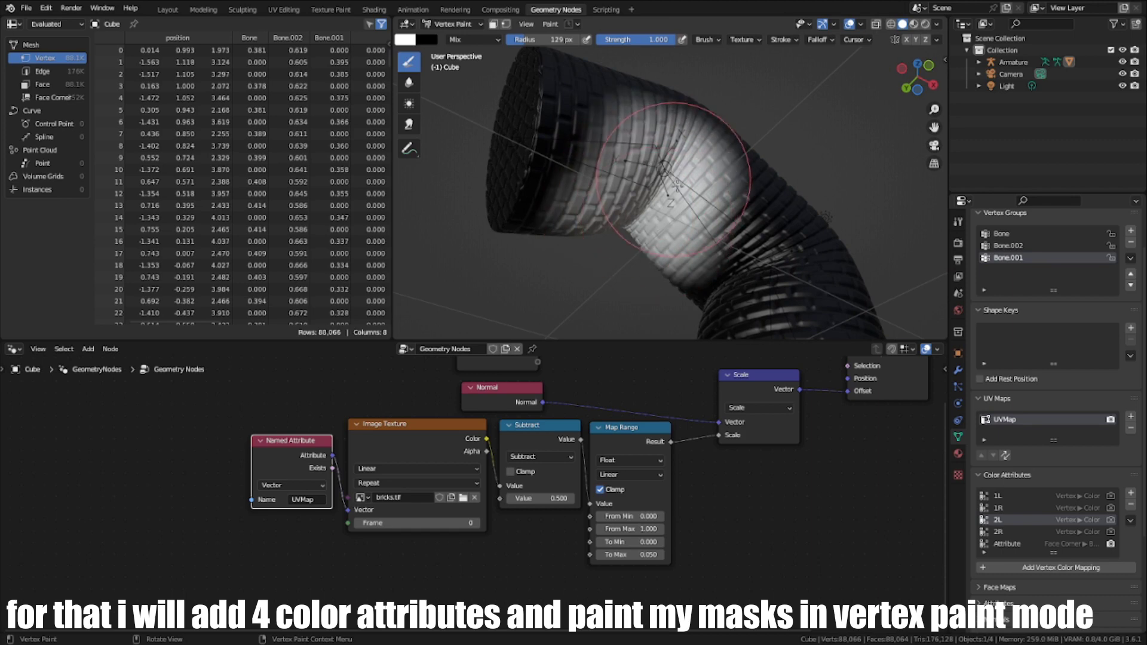
{"action": "middle_click_drag", "start_coordinate": [680, 188], "coordinate": [778, 221]}
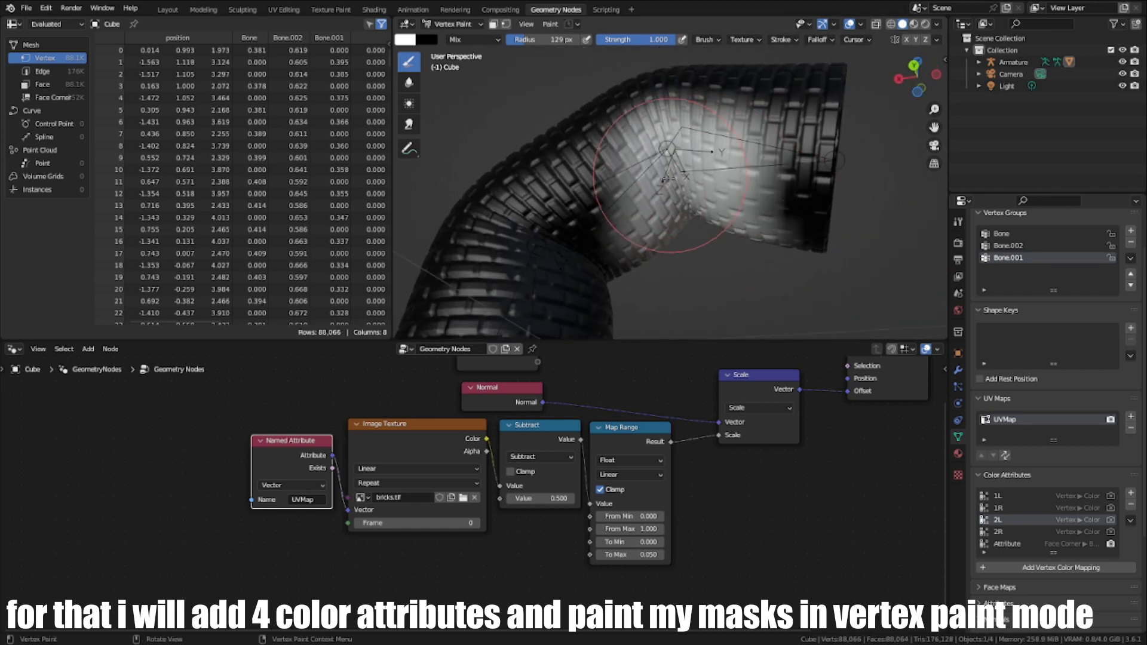
Step: Paint the 2R mask white over the outer side of the upper bend, adjusting the brush size
{"action": "left_click", "coordinate": [997, 533]}
{"action": "scroll", "coordinate": [759, 192], "scroll_direction": "down", "scroll_amount": 2}
{"action": "mouse_move", "coordinate": [758, 191]}
{"action": "middle_mouse_down"}
{"action": "mouse_move", "coordinate": [749, 257]}
{"action": "mouse_move", "coordinate": [663, 275]}
{"action": "middle_mouse_up"}
{"action": "key", "text": "f"}
{"action": "left_click", "coordinate": [677, 203]}
{"action": "left_click_drag", "start_coordinate": [676, 182], "coordinate": [687, 160]}
{"action": "mouse_move", "coordinate": [686, 161]}
{"action": "middle_mouse_down"}
{"action": "mouse_move", "coordinate": [724, 141]}
{"action": "mouse_move", "coordinate": [695, 143]}
{"action": "middle_mouse_up"}
{"action": "mouse_move", "coordinate": [695, 143]}
{"action": "left_mouse_down"}
{"action": "mouse_move", "coordinate": [597, 120]}
{"action": "mouse_move", "coordinate": [622, 140]}
{"action": "left_mouse_up"}
{"action": "key", "text": "f"}
{"action": "left_click", "coordinate": [613, 146]}
{"action": "middle_click_drag", "start_coordinate": [705, 144], "coordinate": [604, 140]}
{"action": "mouse_move", "coordinate": [604, 140]}
{"action": "left_mouse_down"}
{"action": "mouse_move", "coordinate": [665, 197]}
{"action": "mouse_move", "coordinate": [672, 179]}
{"action": "left_mouse_up"}
{"action": "mouse_move", "coordinate": [672, 180]}
{"action": "middle_mouse_down"}
{"action": "mouse_move", "coordinate": [659, 132]}
{"action": "mouse_move", "coordinate": [601, 111]}
{"action": "middle_mouse_up"}
{"action": "scroll", "coordinate": [717, 156], "scroll_direction": "down", "scroll_amount": 2}
Step: Return the cylinder from Vertex Paint to Object Mode
{"action": "key", "text": "ctrl+Tab"}
{"action": "left_click", "coordinate": [703, 202]}
{"action": "scroll", "coordinate": [664, 201], "scroll_direction": "up", "scroll_amount": 1}
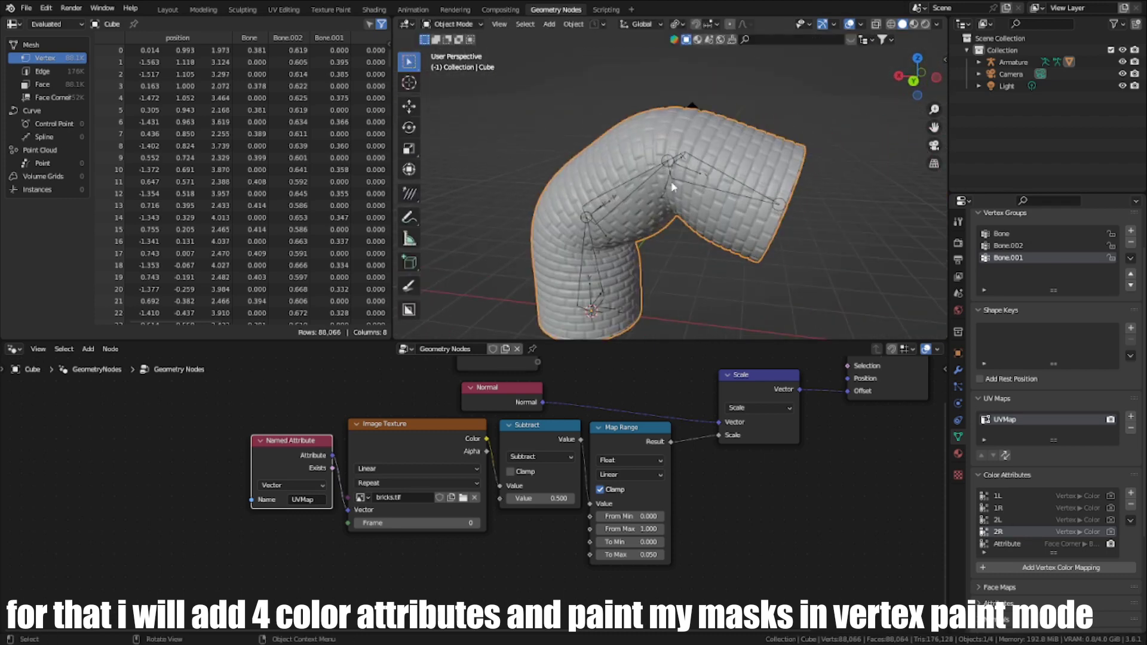
Step: Duplicate the Named Attribute node four times and stack the copies below the original
{"action": "scroll", "coordinate": [488, 495], "scroll_direction": "down", "scroll_amount": 4}
{"action": "middle_click_drag", "start_coordinate": [488, 495], "coordinate": [675, 430]}
{"action": "scroll", "coordinate": [675, 431], "scroll_direction": "up", "scroll_amount": 1}
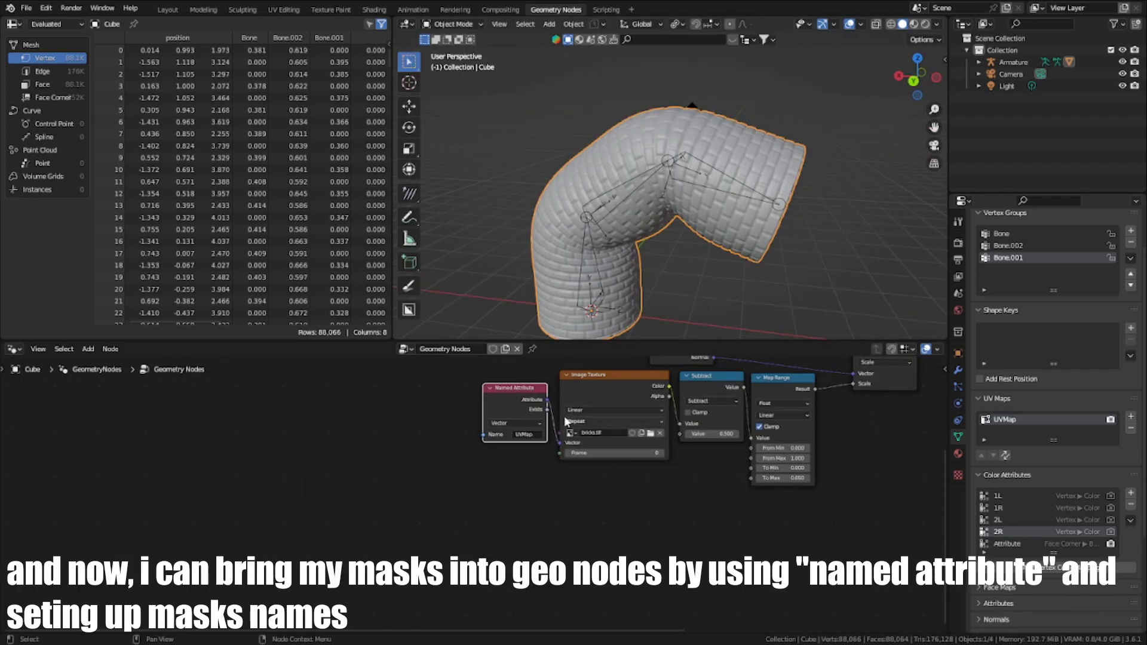
{"action": "key", "text": "shift+d"}
{"action": "left_click", "coordinate": [481, 473]}
{"action": "scroll", "coordinate": [493, 466], "scroll_direction": "up", "scroll_amount": 1}
{"action": "middle_click_drag", "start_coordinate": [504, 457], "coordinate": [560, 394]}
{"action": "key", "text": "shift+d"}
{"action": "left_click", "coordinate": [543, 489]}
{"action": "middle_click_drag", "start_coordinate": [544, 490], "coordinate": [553, 451]}
{"action": "key", "text": "shift+d"}
{"action": "left_click", "coordinate": [548, 512]}
{"action": "key", "text": "shift+d"}
{"action": "left_click", "coordinate": [549, 569]}
{"action": "middle_click_drag", "start_coordinate": [497, 368], "coordinate": [517, 471]}
{"action": "scroll", "coordinate": [512, 456], "scroll_direction": "up", "scroll_amount": 1}
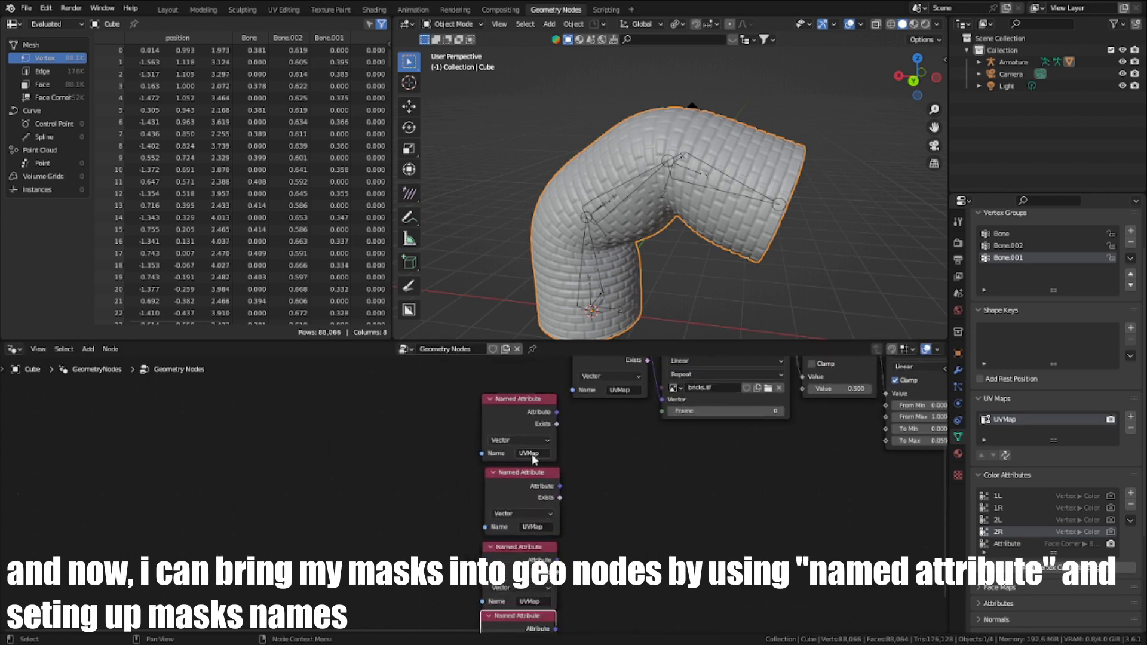
Step: Set the first two duplicated Named Attribute nodes to read the 1L and 1R color masks
{"action": "left_click", "coordinate": [533, 453]}
{"action": "type", "text": "1L"}
{"action": "key", "text": "Return"}
{"action": "left_click", "coordinate": [534, 526]}
{"action": "type", "text": "1R"}
{"action": "key", "text": "Return"}
Step: Set the remaining two duplicated Named Attribute nodes to read the 2L and 2R color masks
{"action": "middle_click_drag", "start_coordinate": [535, 541], "coordinate": [540, 471]}
{"action": "scroll", "coordinate": [540, 470], "scroll_direction": "up", "scroll_amount": 1}
{"action": "left_click", "coordinate": [536, 535]}
{"action": "type", "text": "2"}
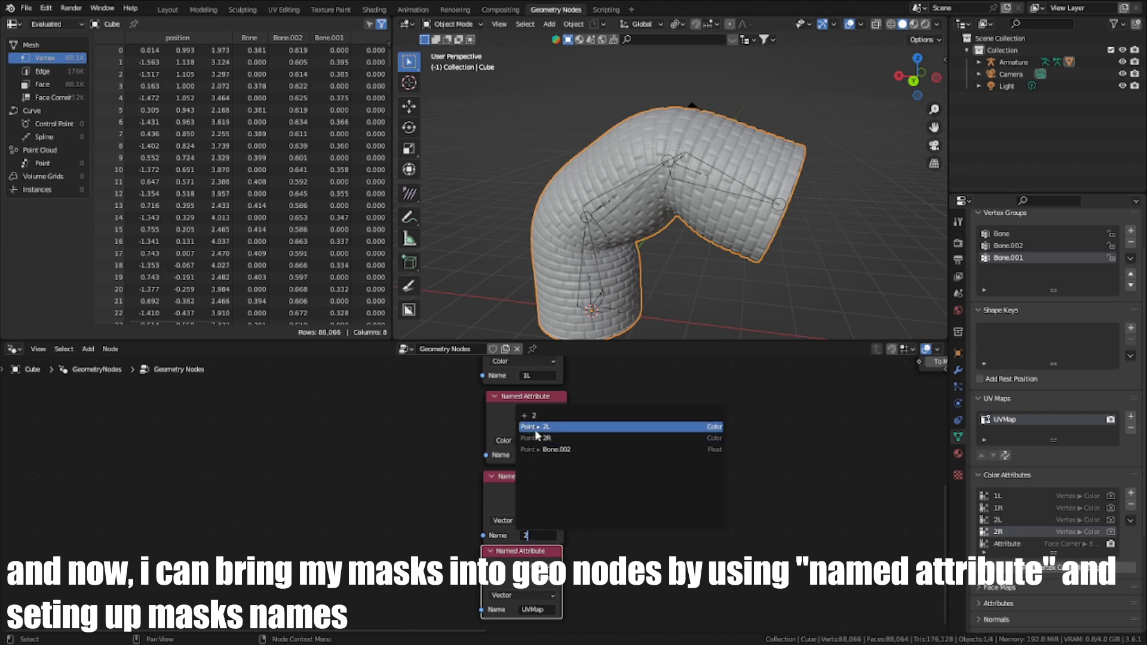
{"action": "left_click", "coordinate": [535, 427]}
{"action": "left_click", "coordinate": [540, 609]}
{"action": "type", "text": "2"}
{"action": "left_click", "coordinate": [543, 512]}
Step: Move the four mask Named Attribute nodes into a column left of the UVMap and image texture nodes
{"action": "scroll", "coordinate": [654, 391], "scroll_direction": "down", "scroll_amount": 1}
{"action": "middle_click_drag", "start_coordinate": [657, 389], "coordinate": [585, 506]}
{"action": "scroll", "coordinate": [585, 504], "scroll_direction": "down", "scroll_amount": 2}
{"action": "left_click_drag", "start_coordinate": [496, 468], "coordinate": [417, 453]}
{"action": "scroll", "coordinate": [472, 520], "scroll_direction": "down", "scroll_amount": 1}
{"action": "left_click_drag", "start_coordinate": [478, 526], "coordinate": [408, 516]}
{"action": "middle_click_drag", "start_coordinate": [439, 549], "coordinate": [533, 447]}
{"action": "left_click_drag", "start_coordinate": [553, 477], "coordinate": [484, 478]}
{"action": "left_click_drag", "start_coordinate": [547, 541], "coordinate": [451, 546]}
{"action": "middle_click_drag", "start_coordinate": [554, 441], "coordinate": [535, 503]}
{"action": "scroll", "coordinate": [507, 469], "scroll_direction": "up", "scroll_amount": 3}
{"action": "middle_click_drag", "start_coordinate": [511, 407], "coordinate": [503, 431]}
Step: Add a float Mix node with factor 0 beside the 1L attribute and connect that attribute to input B
{"action": "left_click_drag", "start_coordinate": [536, 426], "coordinate": [555, 388]}
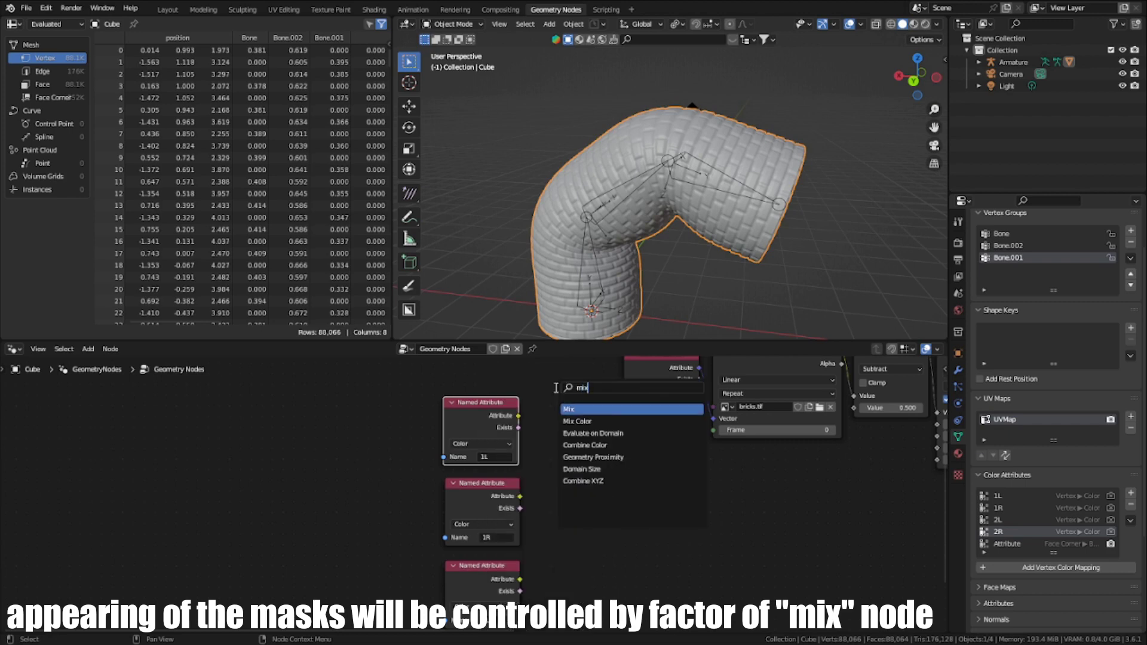
{"action": "left_click", "coordinate": [579, 410]}
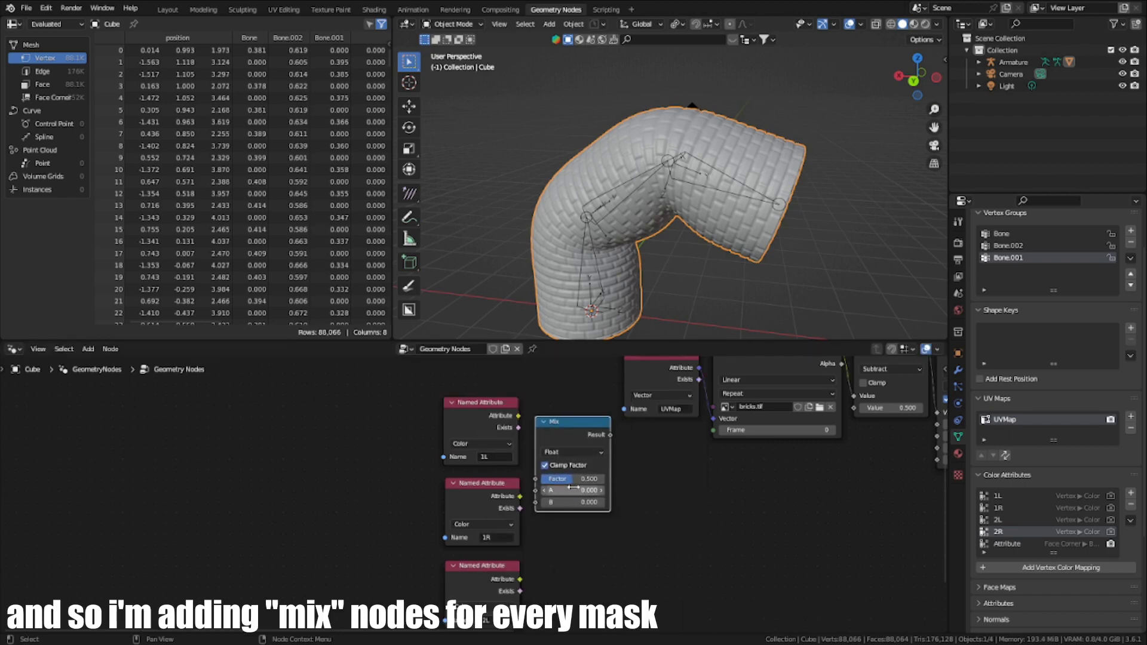
{"action": "left_click_drag", "start_coordinate": [517, 416], "coordinate": [486, 411]}
{"action": "key", "text": "Escape"}
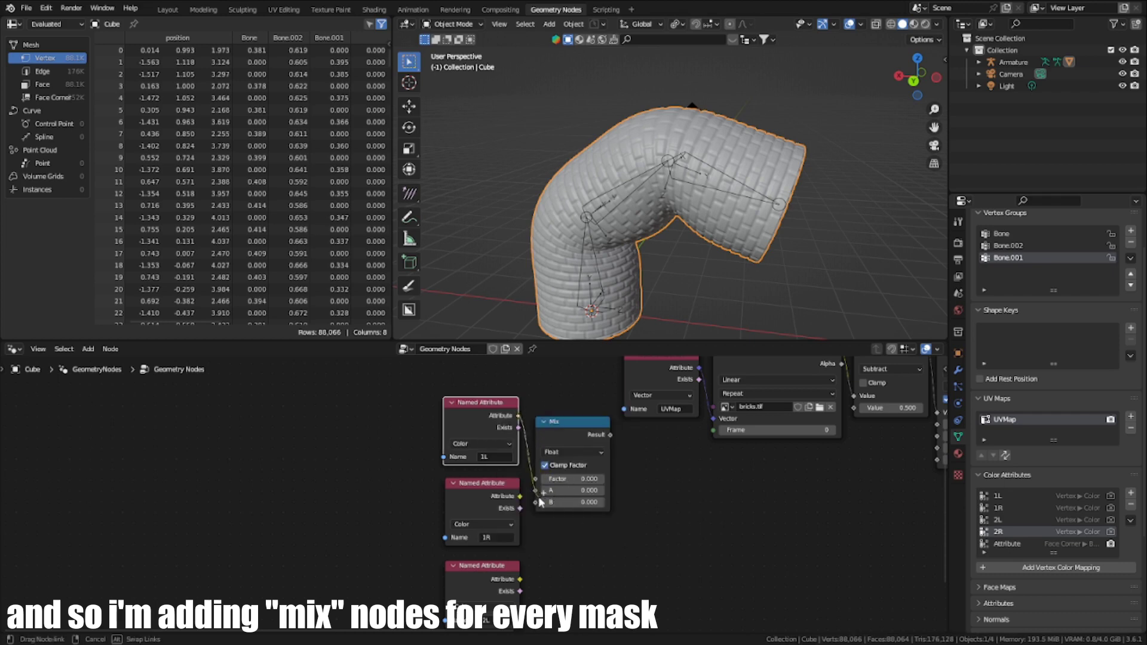
{"action": "left_click_drag", "start_coordinate": [560, 424], "coordinate": [566, 385]}
{"action": "left_click_drag", "start_coordinate": [500, 421], "coordinate": [505, 421]}
Step: Preview the 1L Mix result on the Set Position geometry through a Viewer node placed below Group Output
{"action": "scroll", "coordinate": [507, 478], "scroll_direction": "down", "scroll_amount": 2}
{"action": "middle_click_drag", "start_coordinate": [507, 481], "coordinate": [494, 445]}
{"action": "scroll", "coordinate": [495, 447], "scroll_direction": "up", "scroll_amount": 4}
{"action": "left_click", "coordinate": [462, 467], "text": "ctrl+shift"}
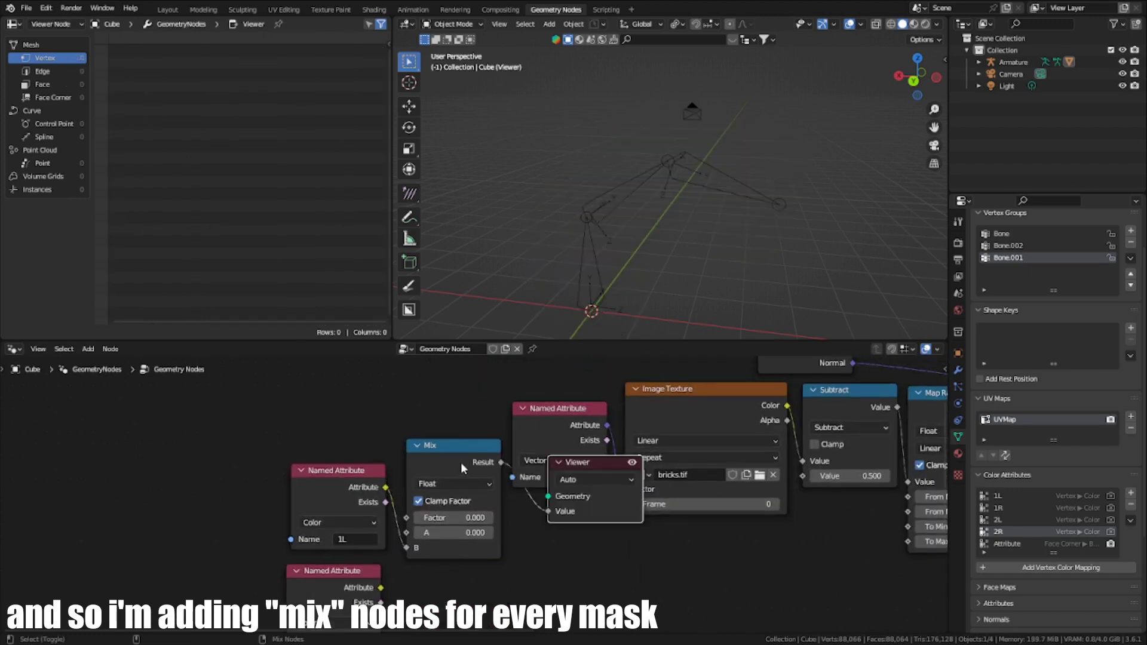
{"action": "middle_click_drag", "start_coordinate": [611, 511], "coordinate": [367, 568]}
{"action": "scroll", "coordinate": [373, 564], "scroll_direction": "down", "scroll_amount": 5}
{"action": "left_click", "coordinate": [791, 411], "text": "ctrl+shift"}
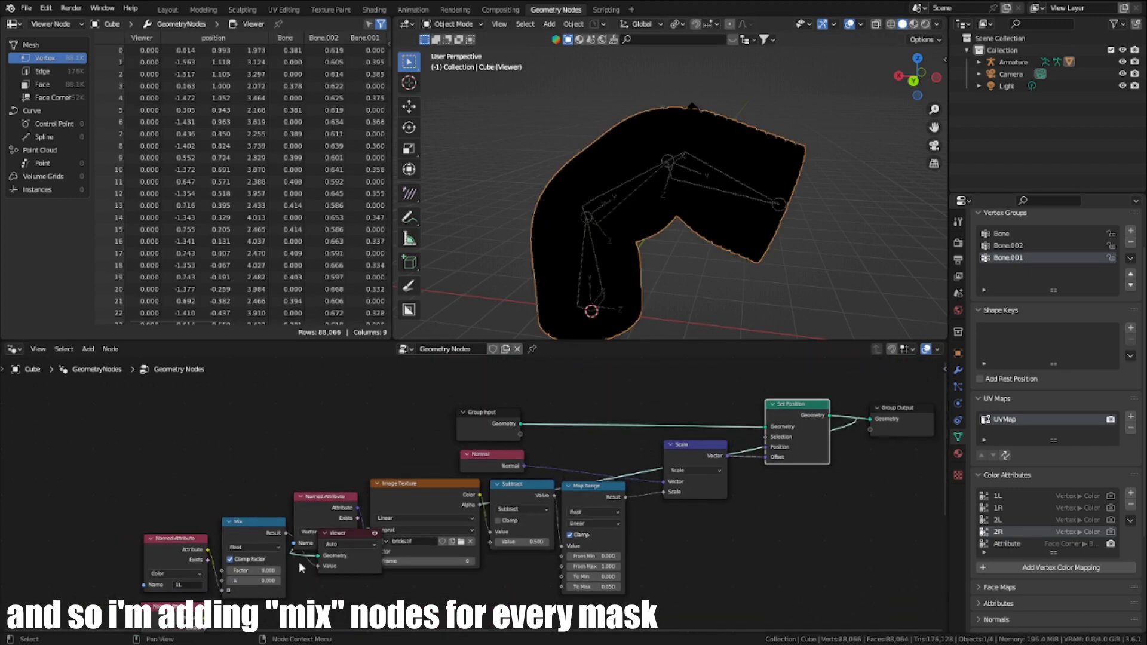
{"action": "left_click_drag", "start_coordinate": [366, 560], "coordinate": [904, 492]}
{"action": "scroll", "coordinate": [303, 571], "scroll_direction": "up", "scroll_amount": 2}
{"action": "middle_click_drag", "start_coordinate": [304, 571], "coordinate": [461, 502]}
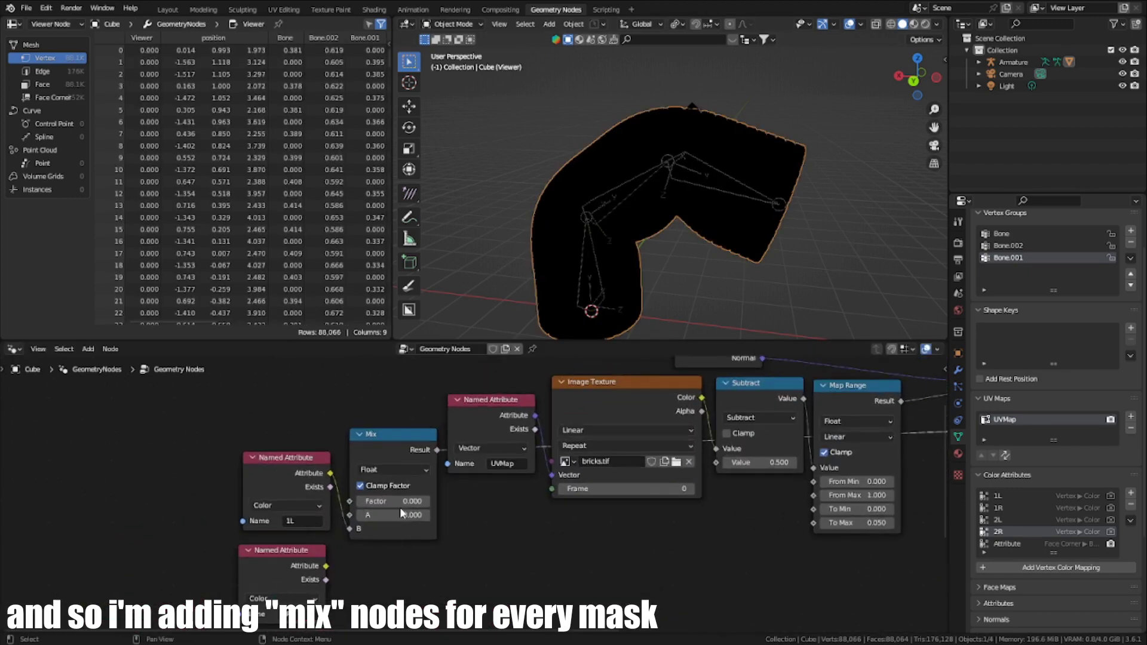
Step: Test the 1L mask preview by varying the Mix factor up to 1, reset the factor to 0 and delete the Viewer node
{"action": "left_click_drag", "start_coordinate": [402, 504], "coordinate": [470, 504]}
{"action": "scroll", "coordinate": [701, 183], "scroll_direction": "up", "scroll_amount": 1}
{"action": "middle_click_drag", "start_coordinate": [700, 183], "coordinate": [574, 263]}
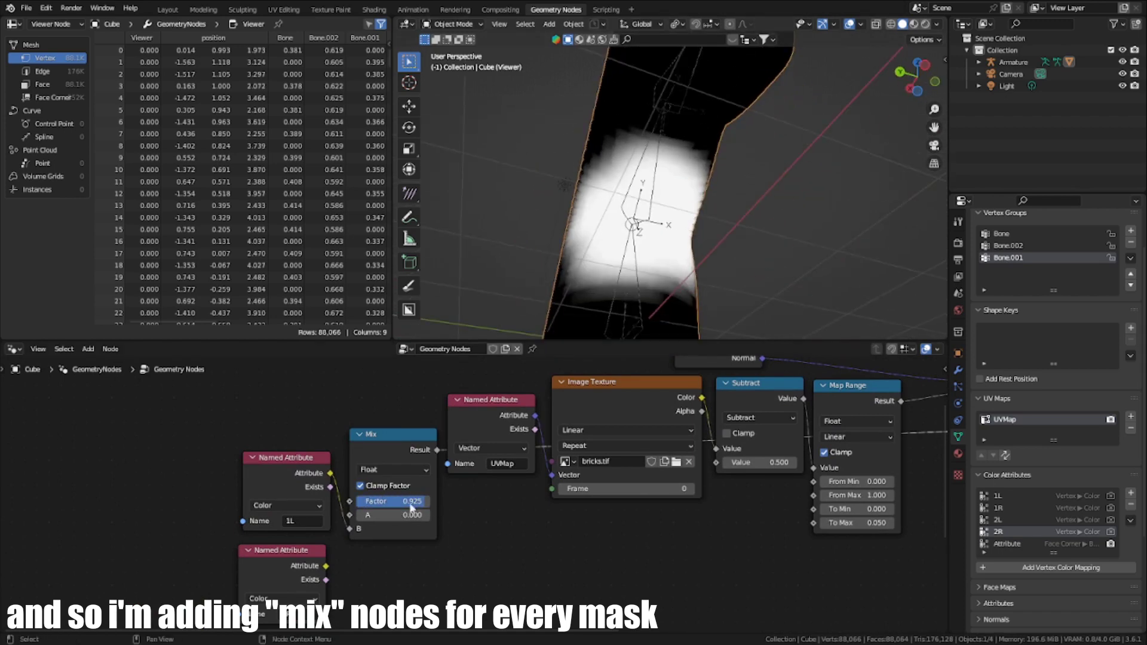
{"action": "left_click_drag", "start_coordinate": [389, 503], "coordinate": [430, 502]}
{"action": "scroll", "coordinate": [585, 455], "scroll_direction": "down", "scroll_amount": 2}
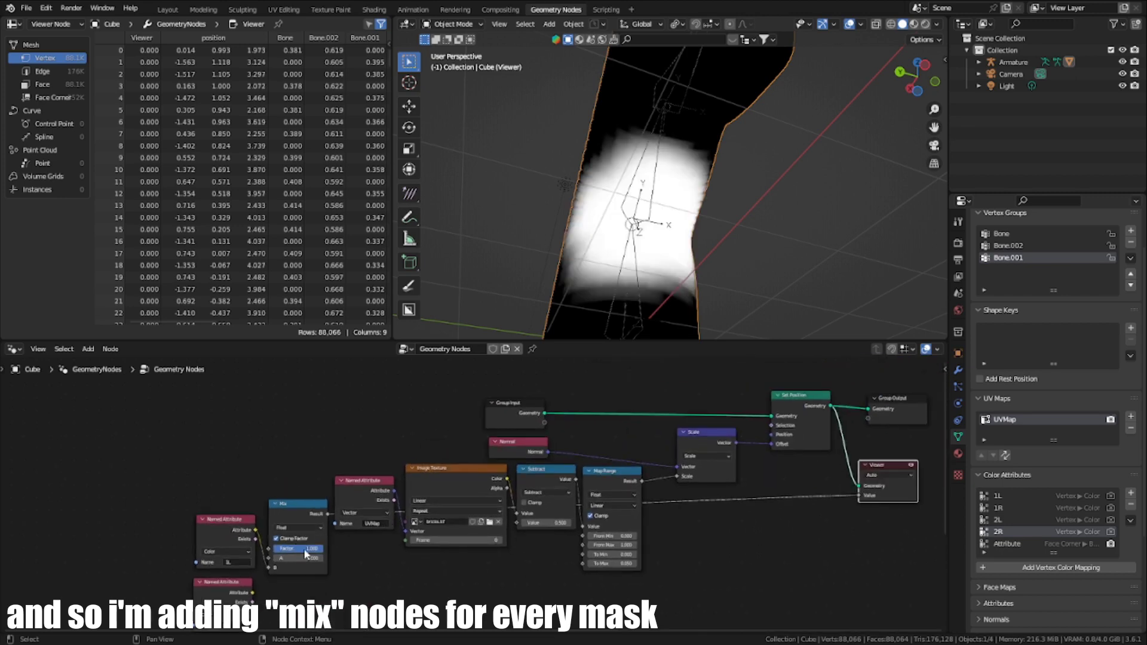
{"action": "left_click_drag", "start_coordinate": [306, 552], "coordinate": [240, 552]}
{"action": "key", "text": "Delete"}
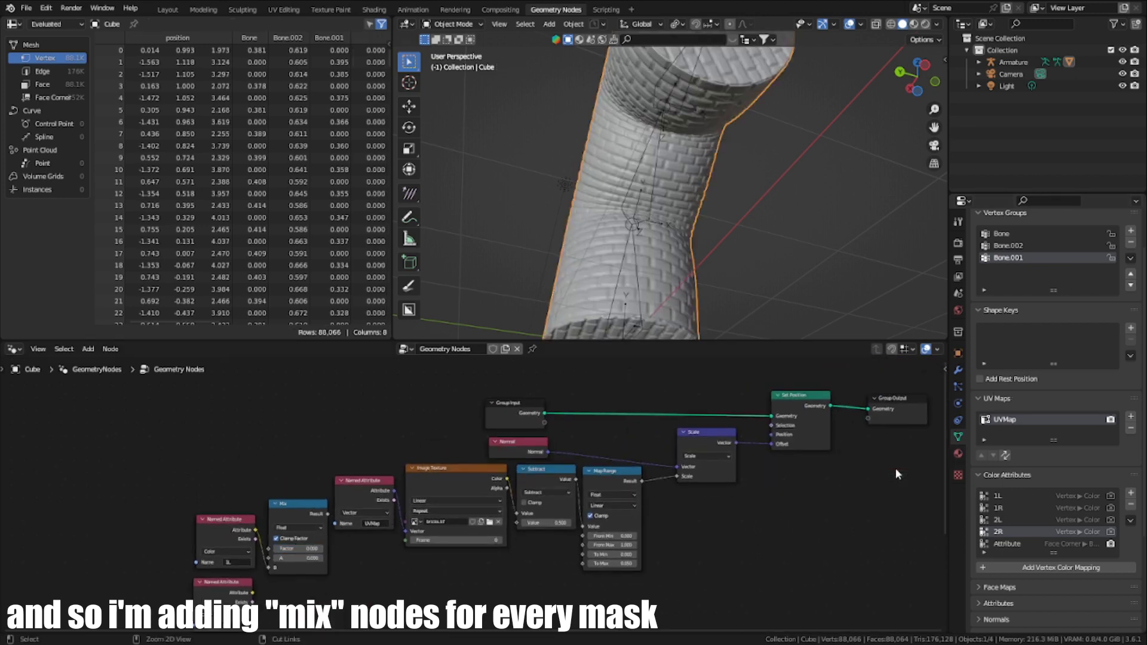
Step: Move the four mask attributes and the Mix node farther away from the texture nodes
{"action": "scroll", "coordinate": [514, 449], "scroll_direction": "down", "scroll_amount": 3}
{"action": "left_click_drag", "start_coordinate": [290, 438], "coordinate": [411, 571]}
{"action": "key", "text": "g"}
{"action": "left_click", "coordinate": [370, 568]}
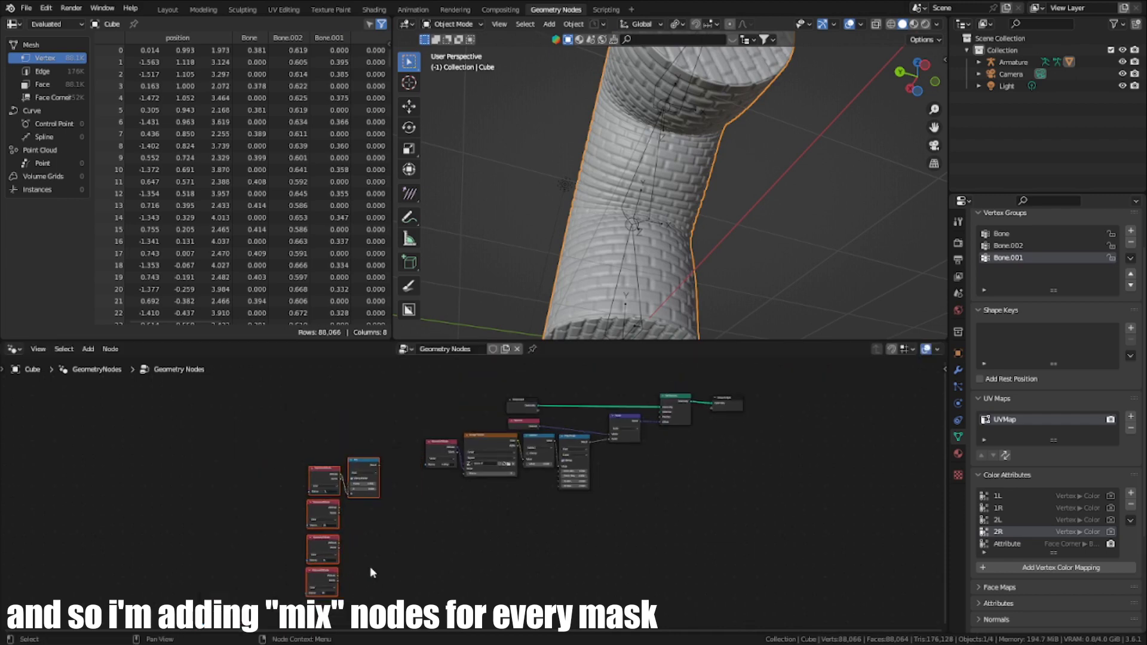
Step: Duplicate the Mix node three times and place the copies beside the 1R, 2L and 2R attributes
{"action": "scroll", "coordinate": [361, 562], "scroll_direction": "up", "scroll_amount": 6}
{"action": "middle_click_drag", "start_coordinate": [348, 559], "coordinate": [481, 507]}
{"action": "left_click", "coordinate": [444, 407]}
{"action": "key", "text": "shift+d"}
{"action": "left_click", "coordinate": [471, 487]}
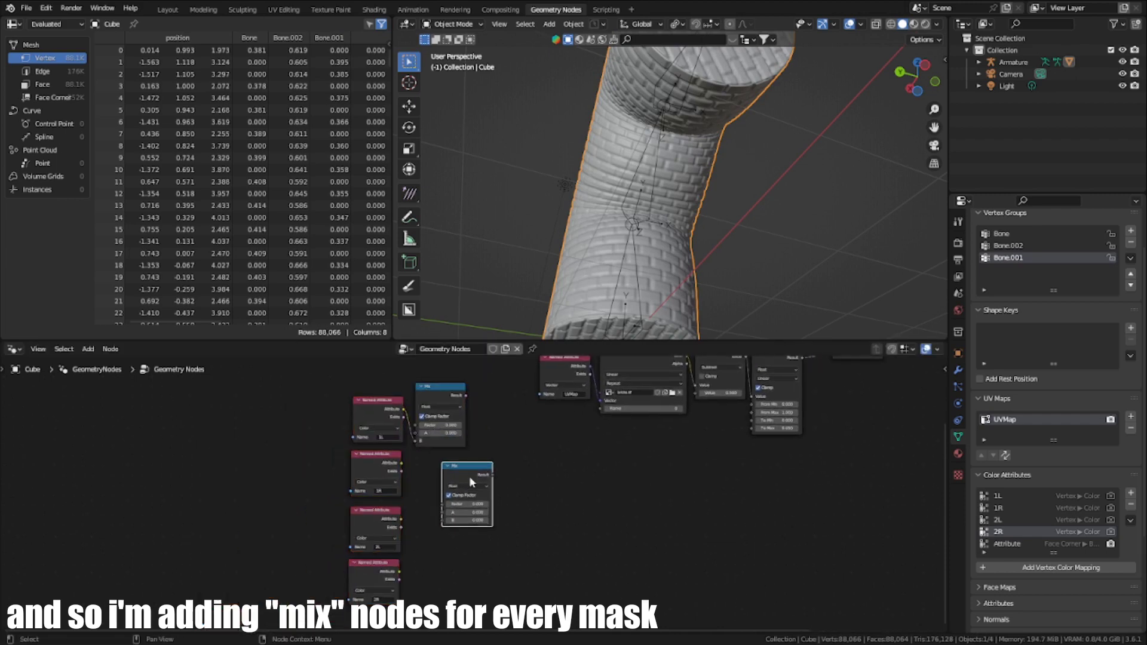
{"action": "key", "text": "shift+d"}
{"action": "left_click", "coordinate": [458, 576]}
{"action": "key", "text": "shift+d"}
{"action": "left_click", "coordinate": [515, 619]}
Step: Connect the 1R, 2L and 2R attributes to input B of their own Mix nodes
{"action": "scroll", "coordinate": [478, 520], "scroll_direction": "up", "scroll_amount": 1}
{"action": "left_click_drag", "start_coordinate": [395, 438], "coordinate": [439, 501]}
{"action": "middle_click_drag", "start_coordinate": [438, 501], "coordinate": [429, 442]}
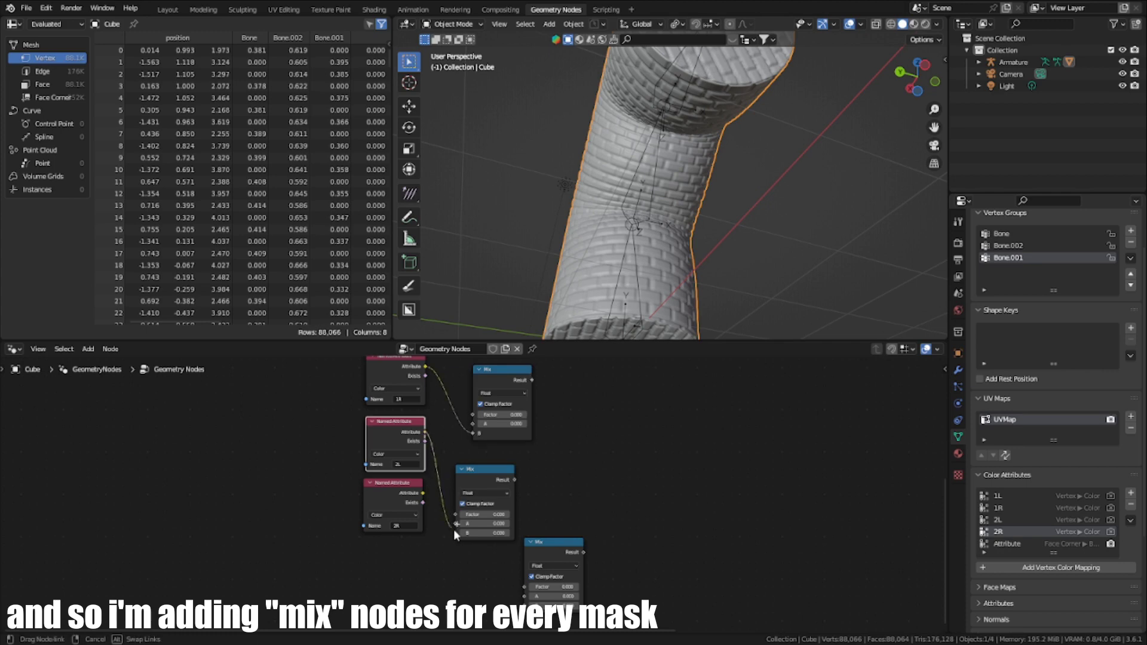
{"action": "left_click_drag", "start_coordinate": [423, 493], "coordinate": [473, 566]}
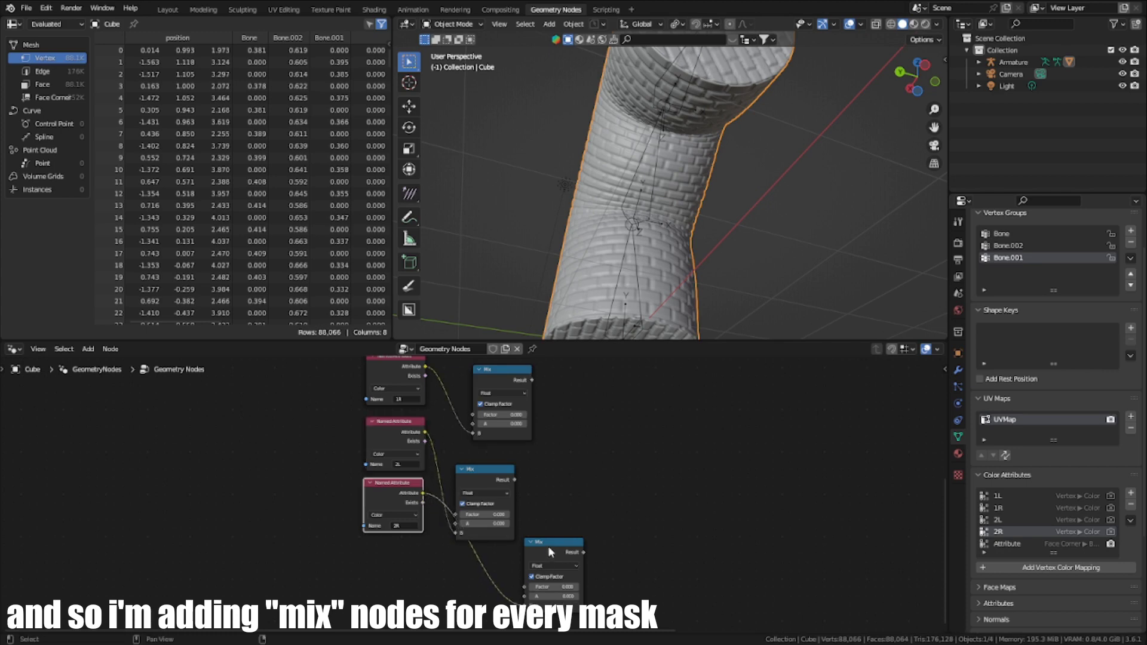
Step: Align the four Mix nodes and their mask attributes in two tidy columns, each Mix beside its mask
{"action": "left_click_drag", "start_coordinate": [547, 546], "coordinate": [486, 560]}
{"action": "left_click", "coordinate": [482, 471]}
{"action": "middle_click_drag", "start_coordinate": [483, 472], "coordinate": [467, 540]}
{"action": "scroll", "coordinate": [493, 535], "scroll_direction": "down", "scroll_amount": 4}
{"action": "left_click_drag", "start_coordinate": [493, 540], "coordinate": [506, 532]}
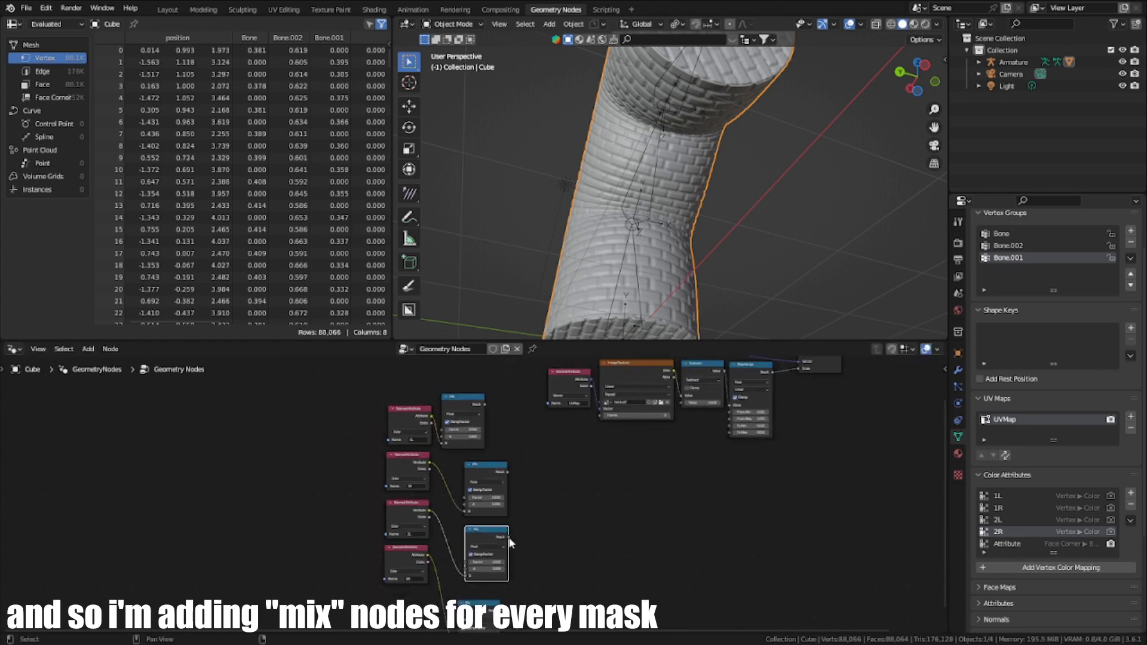
{"action": "left_click_drag", "start_coordinate": [479, 464], "coordinate": [457, 457]}
{"action": "left_click_drag", "start_coordinate": [479, 530], "coordinate": [453, 516]}
{"action": "middle_click_drag", "start_coordinate": [493, 504], "coordinate": [539, 385]}
{"action": "scroll", "coordinate": [539, 387], "scroll_direction": "up", "scroll_amount": 3}
{"action": "left_click_drag", "start_coordinate": [518, 518], "coordinate": [498, 483]}
{"action": "left_click_drag", "start_coordinate": [430, 463], "coordinate": [440, 506]}
{"action": "middle_click_drag", "start_coordinate": [475, 427], "coordinate": [492, 466]}
{"action": "left_click_drag", "start_coordinate": [455, 461], "coordinate": [462, 492]}
{"action": "middle_click_drag", "start_coordinate": [470, 404], "coordinate": [473, 454]}
{"action": "left_click_drag", "start_coordinate": [467, 454], "coordinate": [472, 475]}
{"action": "middle_click_drag", "start_coordinate": [501, 440], "coordinate": [439, 475]}
{"action": "scroll", "coordinate": [441, 475], "scroll_direction": "down", "scroll_amount": 4}
{"action": "scroll", "coordinate": [452, 477], "scroll_direction": "up", "scroll_amount": 2}
{"action": "key", "text": "shift+a"}
{"action": "left_click", "coordinate": [470, 392]}
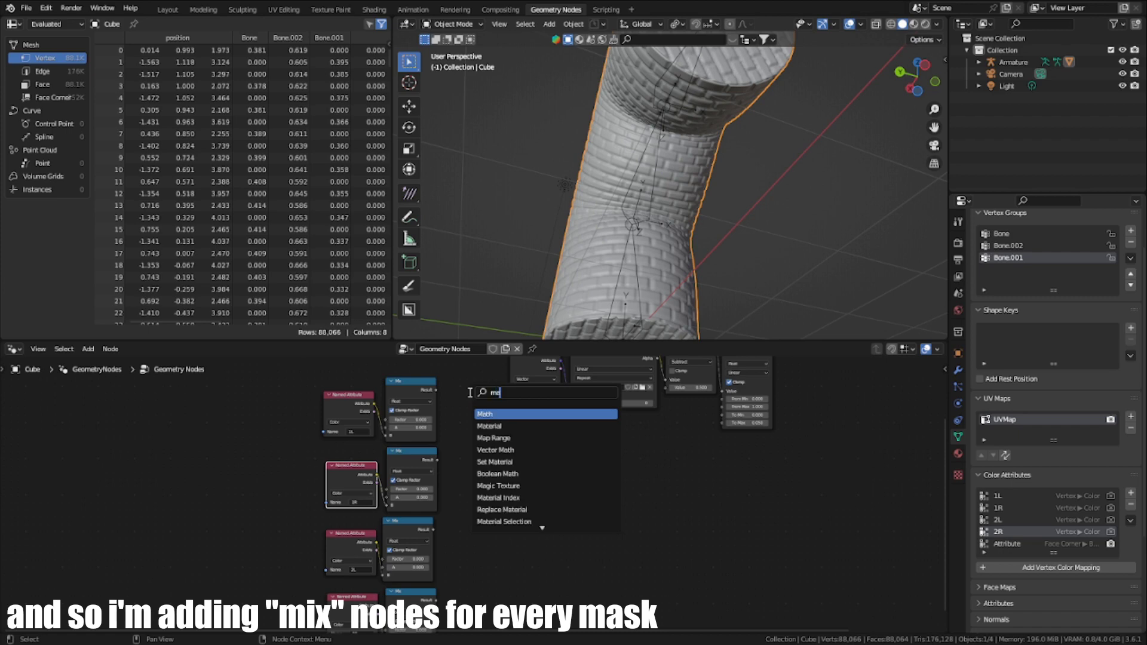
{"action": "left_click", "coordinate": [497, 426]}
{"action": "left_click", "coordinate": [486, 495]}
{"action": "scroll", "coordinate": [485, 495], "scroll_direction": "up", "scroll_amount": 4}
{"action": "scroll", "coordinate": [463, 418], "scroll_direction": "down", "scroll_amount": 1}
{"action": "middle_click_drag", "start_coordinate": [422, 384], "coordinate": [456, 439]}
{"action": "left_click", "coordinate": [455, 408]}
{"action": "left_click", "coordinate": [541, 469]}
{"action": "key", "text": "x"}
Step: Add a Math node set to Add, feed it the 1L and 1R Mix results, and enable Clamp
{"action": "key", "text": "shift+a"}
{"action": "left_click", "coordinate": [525, 390]}
{"action": "type", "text": "mat"}
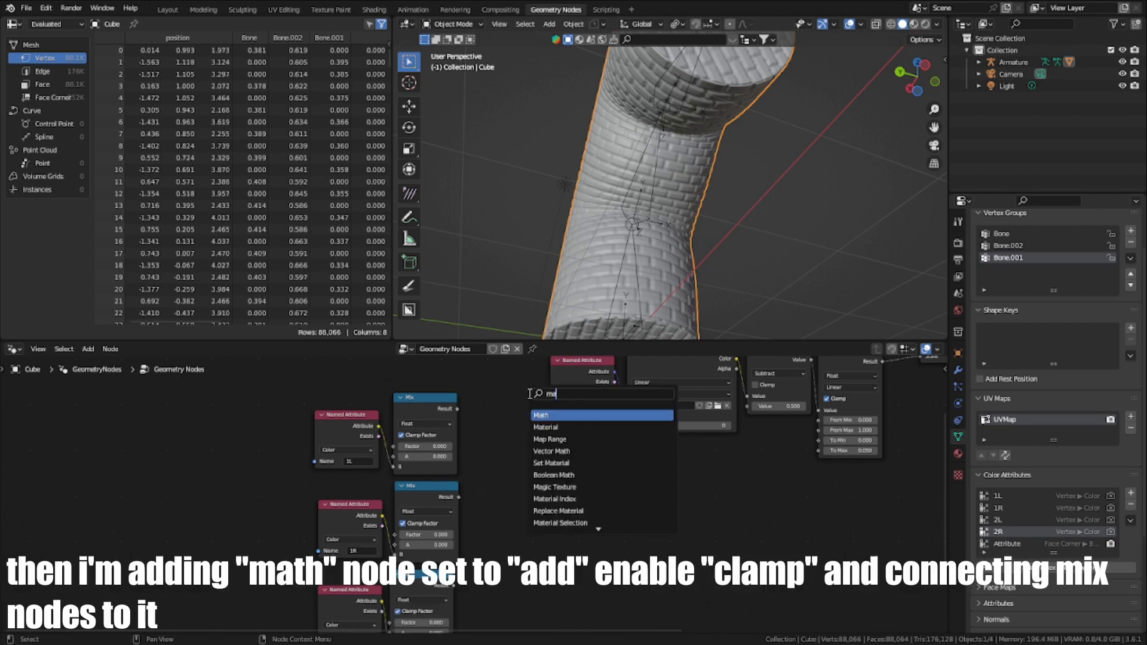
{"action": "left_click", "coordinate": [542, 416]}
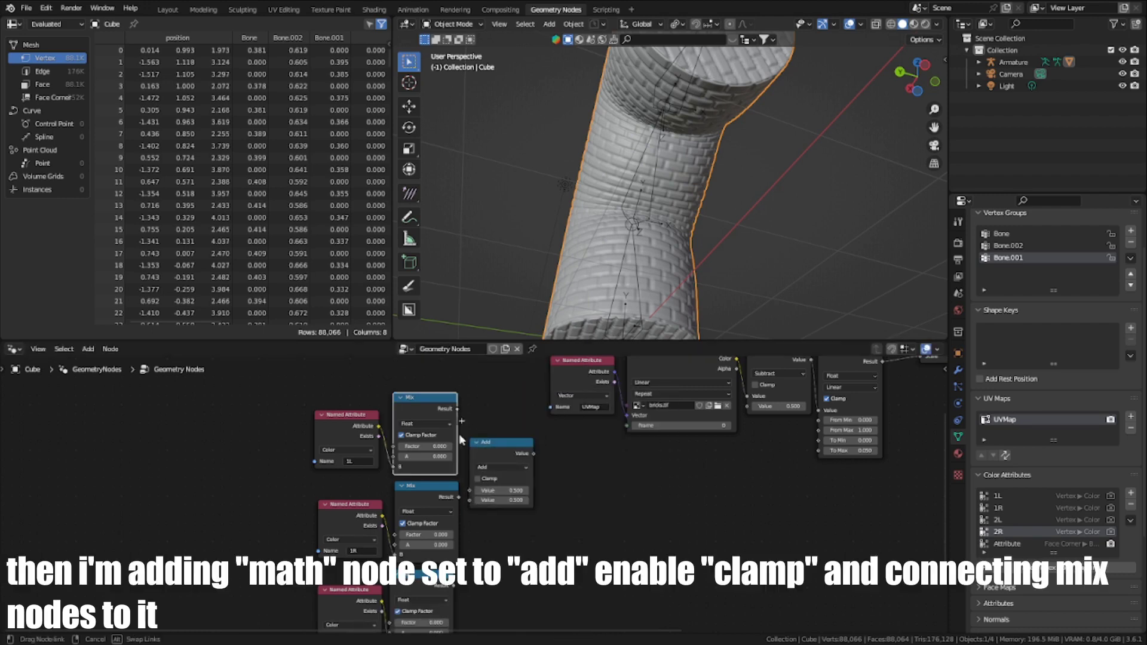
{"action": "left_click_drag", "start_coordinate": [468, 491], "coordinate": [470, 491]}
{"action": "left_click_drag", "start_coordinate": [487, 450], "coordinate": [522, 450]}
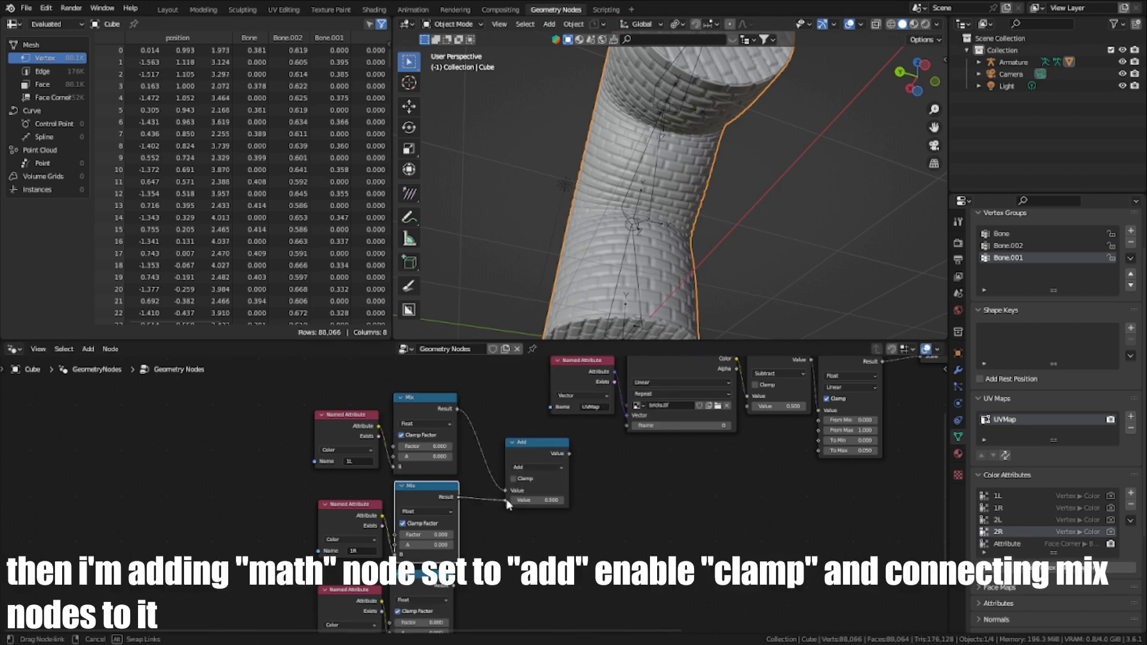
{"action": "left_click_drag", "start_coordinate": [507, 505], "coordinate": [507, 501]}
{"action": "left_click", "coordinate": [512, 478]}
Step: Duplicate the clamped Add node and connect the 2L and 2R Mix results to the copy
{"action": "middle_click_drag", "start_coordinate": [514, 478], "coordinate": [493, 439]}
{"action": "key", "text": "shift+d"}
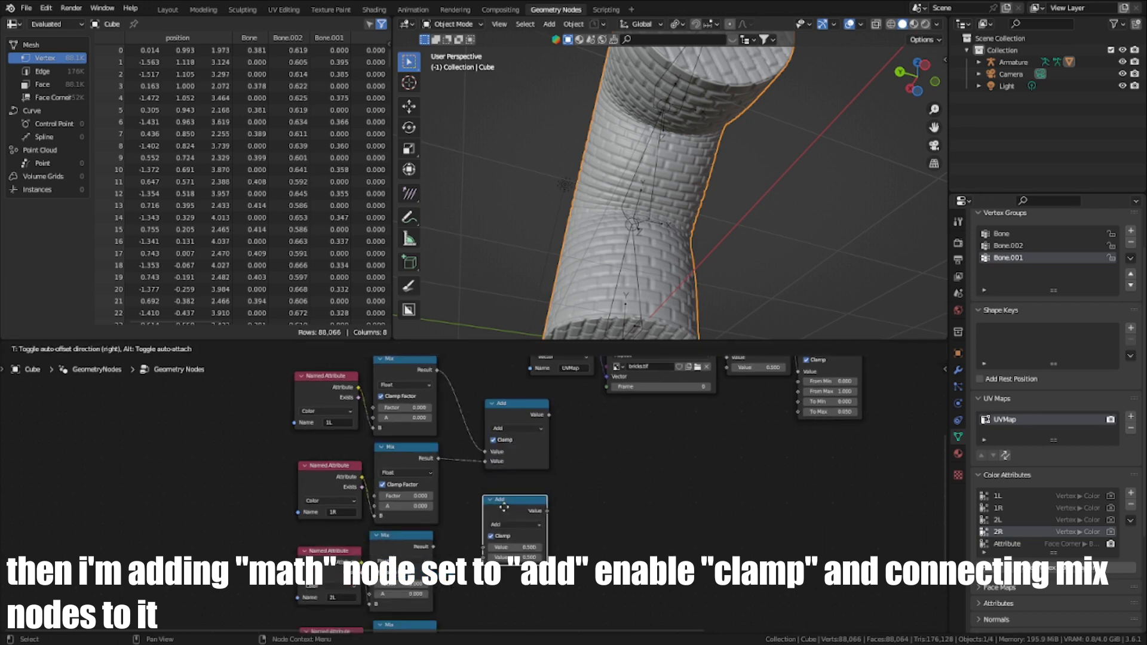
{"action": "left_click", "coordinate": [512, 510]}
{"action": "middle_click_drag", "start_coordinate": [512, 510], "coordinate": [531, 445]}
{"action": "left_click_drag", "start_coordinate": [453, 483], "coordinate": [503, 487]}
{"action": "left_click_drag", "start_coordinate": [457, 573], "coordinate": [509, 497]}
Step: Combine both Add results in a third clamped Add node and arrange the three Add nodes
{"action": "middle_click_drag", "start_coordinate": [539, 447], "coordinate": [478, 503]}
{"action": "key", "text": "shift+d"}
{"action": "left_click_drag", "start_coordinate": [510, 420], "coordinate": [553, 465]}
{"action": "left_click_drag", "start_coordinate": [510, 414], "coordinate": [555, 457]}
{"action": "left_click_drag", "start_coordinate": [476, 506], "coordinate": [433, 527]}
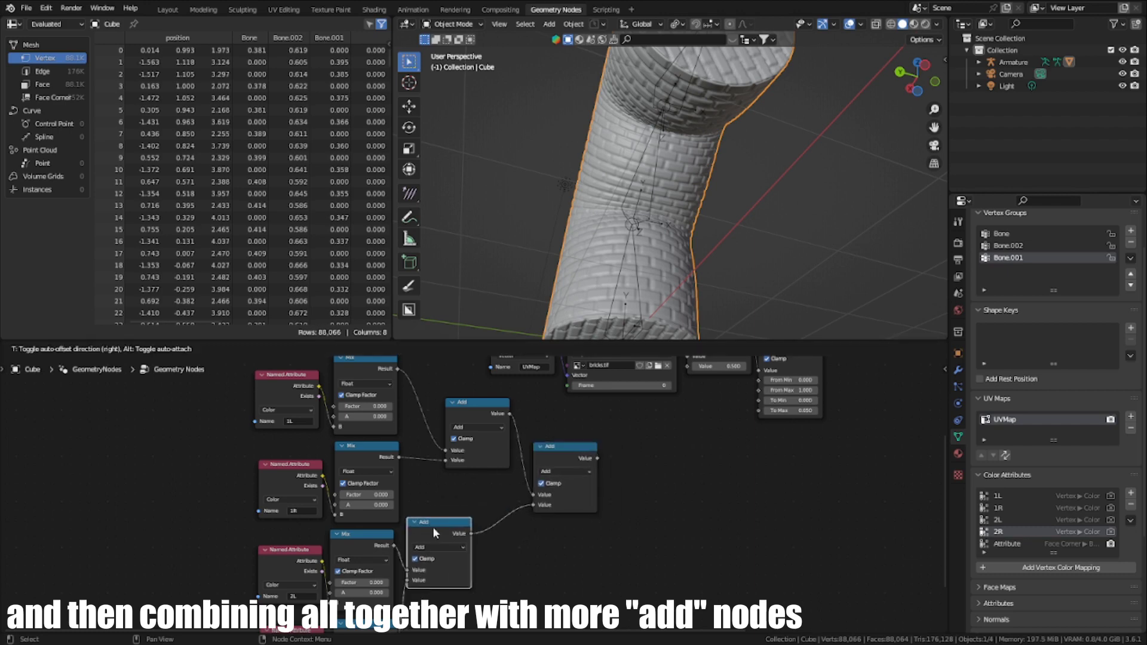
{"action": "left_click_drag", "start_coordinate": [471, 410], "coordinate": [517, 469]}
{"action": "scroll", "coordinate": [533, 462], "scroll_direction": "down", "scroll_amount": 2}
{"action": "scroll", "coordinate": [512, 464], "scroll_direction": "up", "scroll_amount": 2}
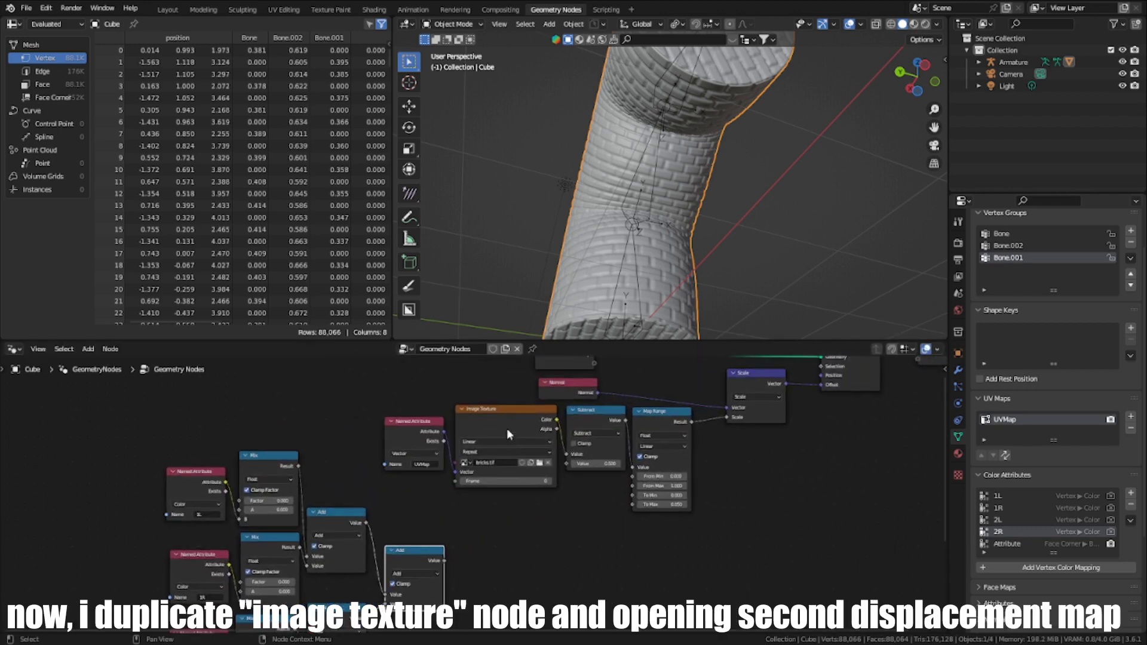
Step: Duplicate the Image Texture node below the original and load wave2.tif into the copy
{"action": "left_click", "coordinate": [507, 425]}
{"action": "key", "text": "shift+d"}
{"action": "left_click", "coordinate": [521, 532]}
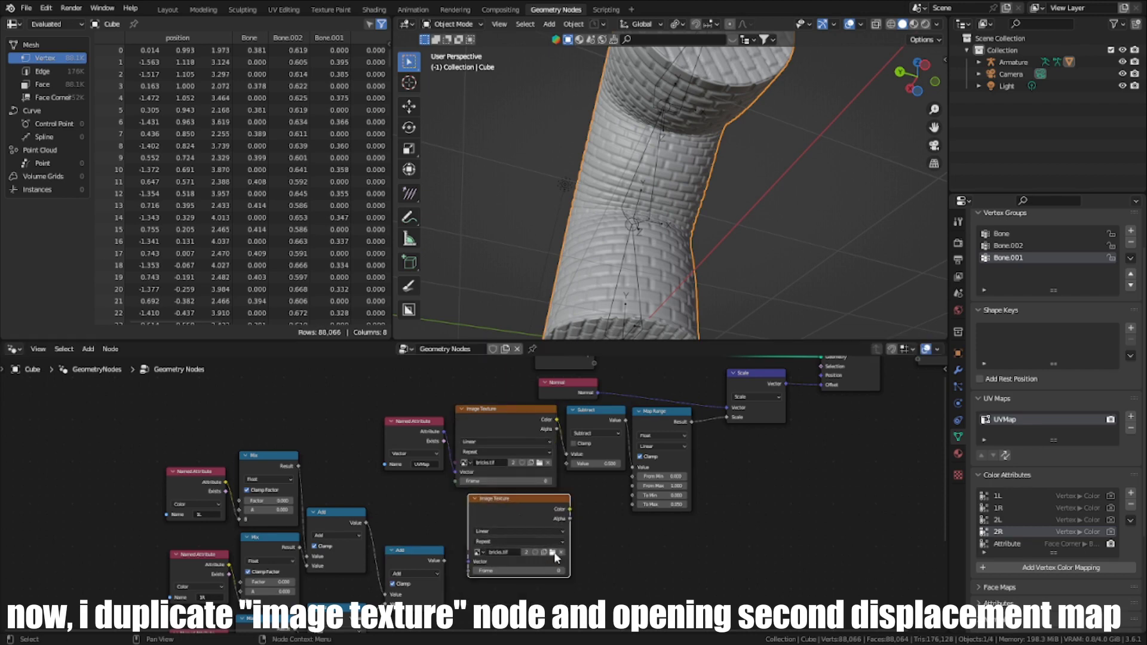
{"action": "left_click", "coordinate": [553, 553]}
{"action": "double_click", "coordinate": [823, 276]}
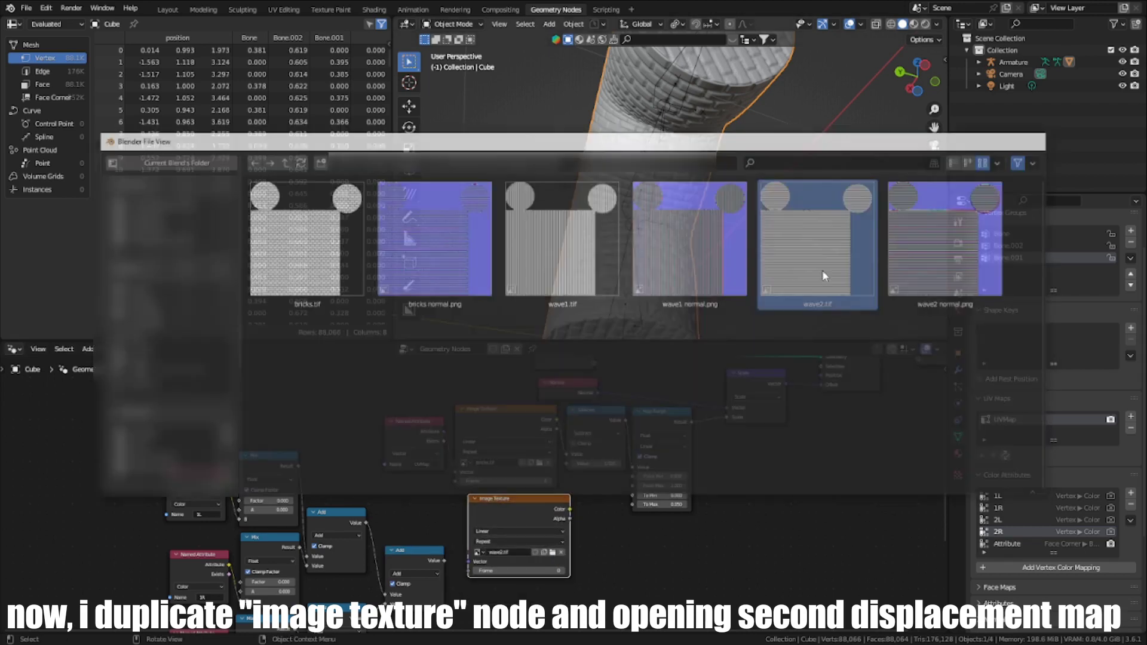
Step: Connect the UV map to the wave2.tif texture and feed its color into duplicates of the Subtract and Map Range nodes
{"action": "scroll", "coordinate": [555, 539], "scroll_direction": "up", "scroll_amount": 4}
{"action": "middle_click_drag", "start_coordinate": [609, 457], "coordinate": [505, 493]}
{"action": "scroll", "coordinate": [507, 498], "scroll_direction": "down", "scroll_amount": 4}
{"action": "key", "text": "shift+d"}
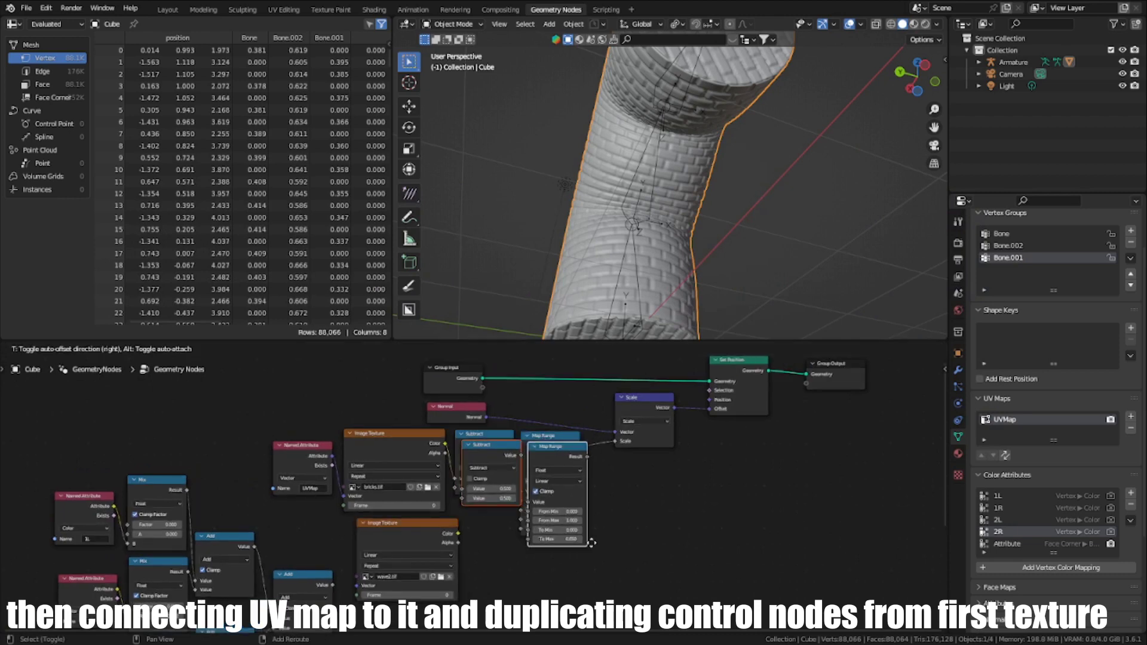
{"action": "left_click", "coordinate": [599, 565]}
{"action": "scroll", "coordinate": [471, 500], "scroll_direction": "up", "scroll_amount": 1}
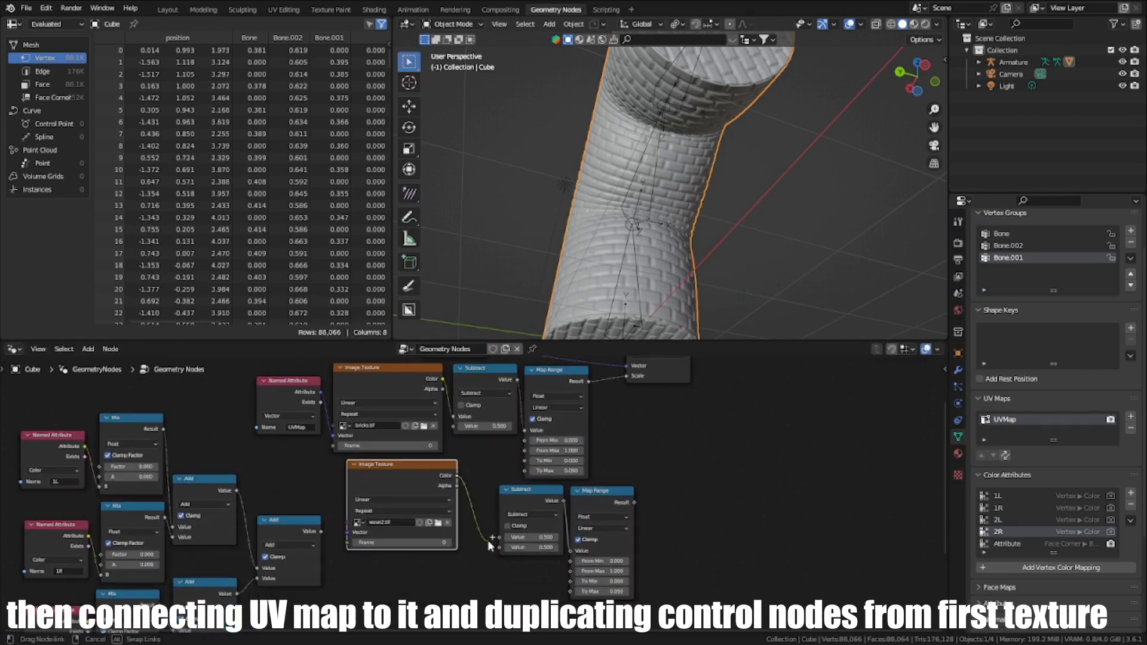
{"action": "left_click_drag", "start_coordinate": [489, 539], "coordinate": [497, 538]}
{"action": "mouse_move", "coordinate": [535, 497]}
{"action": "left_mouse_down"}
{"action": "mouse_move", "coordinate": [508, 497]}
{"action": "mouse_move", "coordinate": [566, 497]}
{"action": "mouse_move", "coordinate": [550, 497]}
{"action": "left_mouse_up"}
Step: Add a Mix Color node and connect the bricks and wave2 Map Range results to inputs A and B
{"action": "middle_click_drag", "start_coordinate": [626, 452], "coordinate": [545, 519]}
{"action": "key", "text": "shift+a"}
{"action": "left_click", "coordinate": [530, 385]}
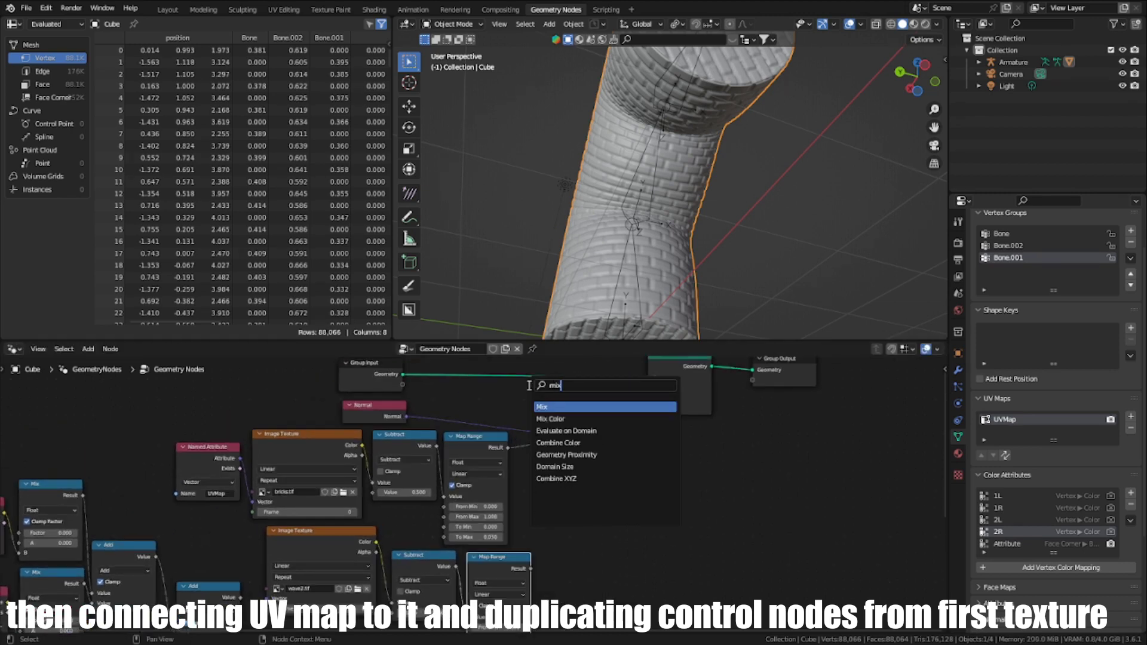
{"action": "left_click", "coordinate": [569, 420]}
{"action": "left_click", "coordinate": [632, 506]}
{"action": "scroll", "coordinate": [535, 492], "scroll_direction": "up", "scroll_amount": 3}
{"action": "middle_click_drag", "start_coordinate": [533, 492], "coordinate": [516, 464]}
{"action": "left_click_drag", "start_coordinate": [500, 408], "coordinate": [594, 498]}
{"action": "left_click_drag", "start_coordinate": [608, 548], "coordinate": [533, 468]}
{"action": "left_click_drag", "start_coordinate": [528, 561], "coordinate": [595, 555]}
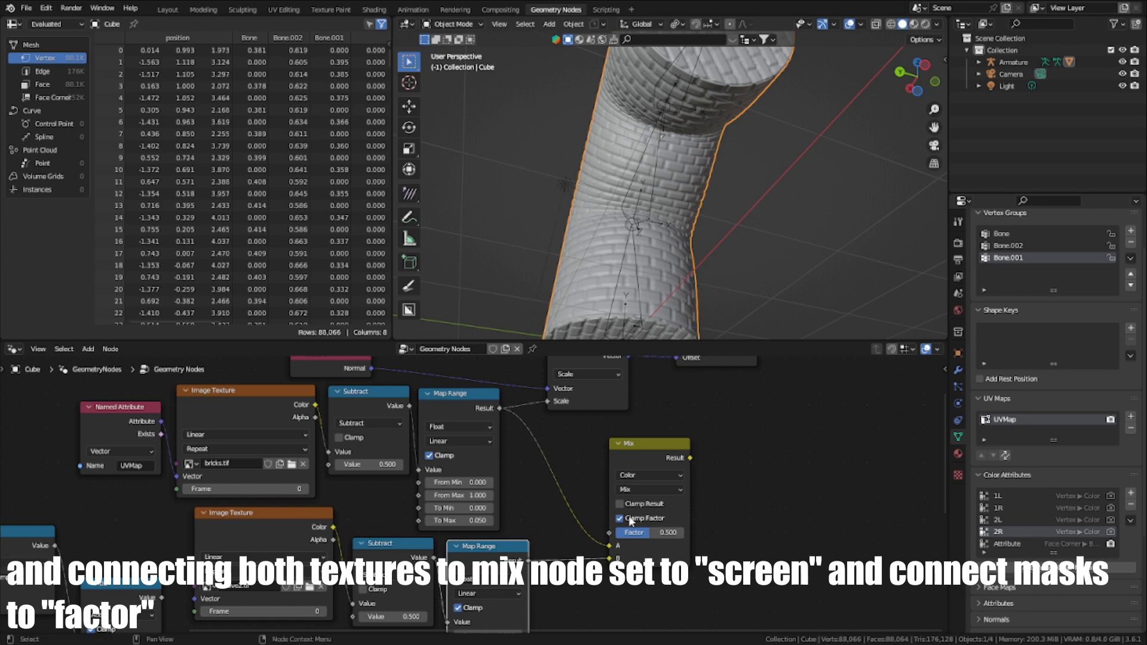
Step: Set the Mix Color blend mode to Screen and connect its result to the Scale input of the Scale node
{"action": "left_click", "coordinate": [640, 490]}
{"action": "left_click", "coordinate": [651, 399]}
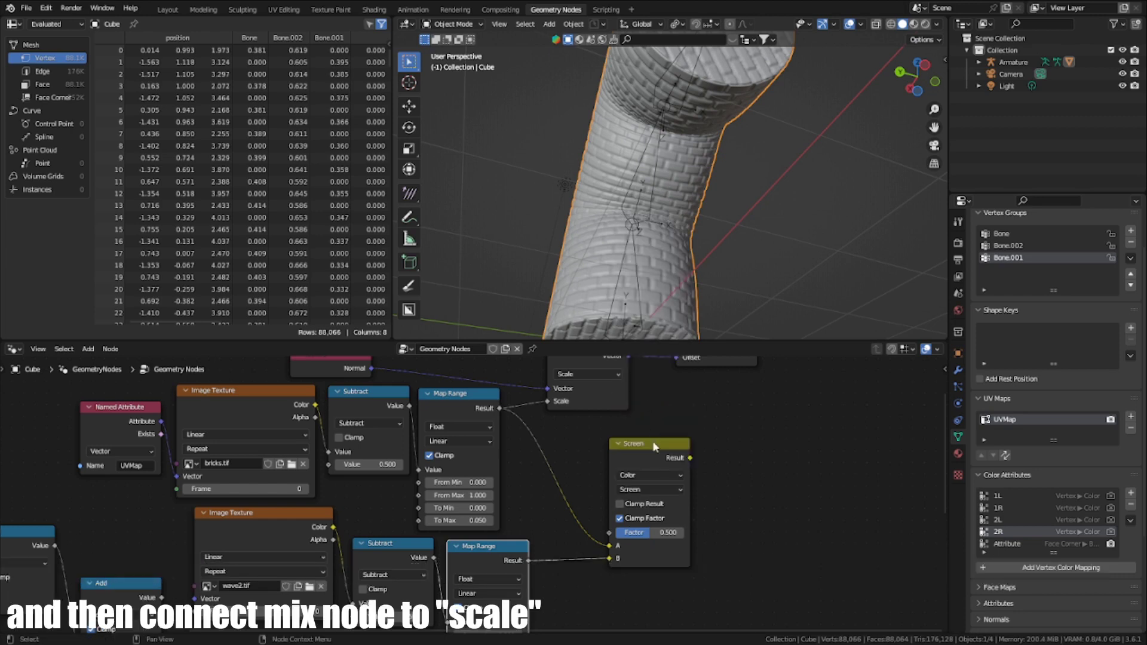
{"action": "left_click_drag", "start_coordinate": [654, 445], "coordinate": [586, 435]}
{"action": "middle_click_drag", "start_coordinate": [586, 435], "coordinate": [573, 477]}
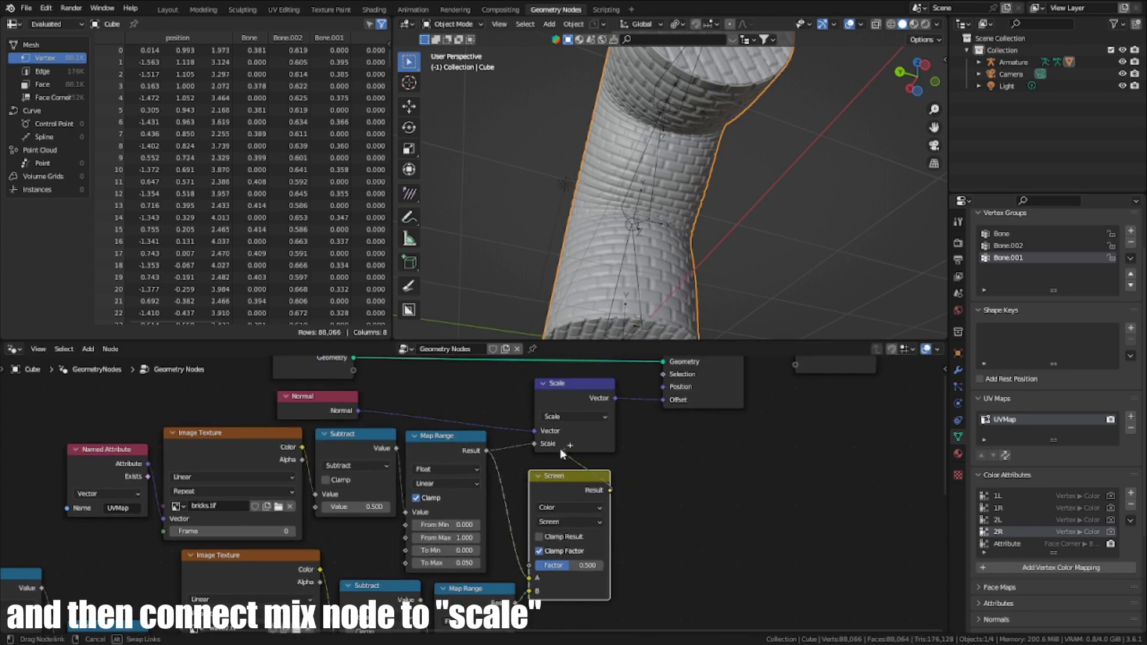
{"action": "left_click_drag", "start_coordinate": [559, 448], "coordinate": [539, 444]}
Step: Spread out the Screen mix, Scale, Set Position and Group Output nodes so the Scale node sits right of the mix
{"action": "scroll", "coordinate": [540, 444], "scroll_direction": "down", "scroll_amount": 1}
{"action": "middle_click_drag", "start_coordinate": [562, 444], "coordinate": [465, 517]}
{"action": "scroll", "coordinate": [466, 519], "scroll_direction": "down", "scroll_amount": 1}
{"action": "left_click_drag", "start_coordinate": [703, 549], "coordinate": [484, 421]}
{"action": "key", "text": "g"}
{"action": "left_click", "coordinate": [546, 422]}
{"action": "left_click_drag", "start_coordinate": [513, 544], "coordinate": [464, 543]}
{"action": "left_click_drag", "start_coordinate": [473, 423], "coordinate": [703, 475]}
{"action": "key", "text": "g"}
{"action": "left_click", "coordinate": [832, 494]}
{"action": "left_click_drag", "start_coordinate": [536, 499], "coordinate": [644, 509]}
{"action": "scroll", "coordinate": [526, 518], "scroll_direction": "up", "scroll_amount": 2}
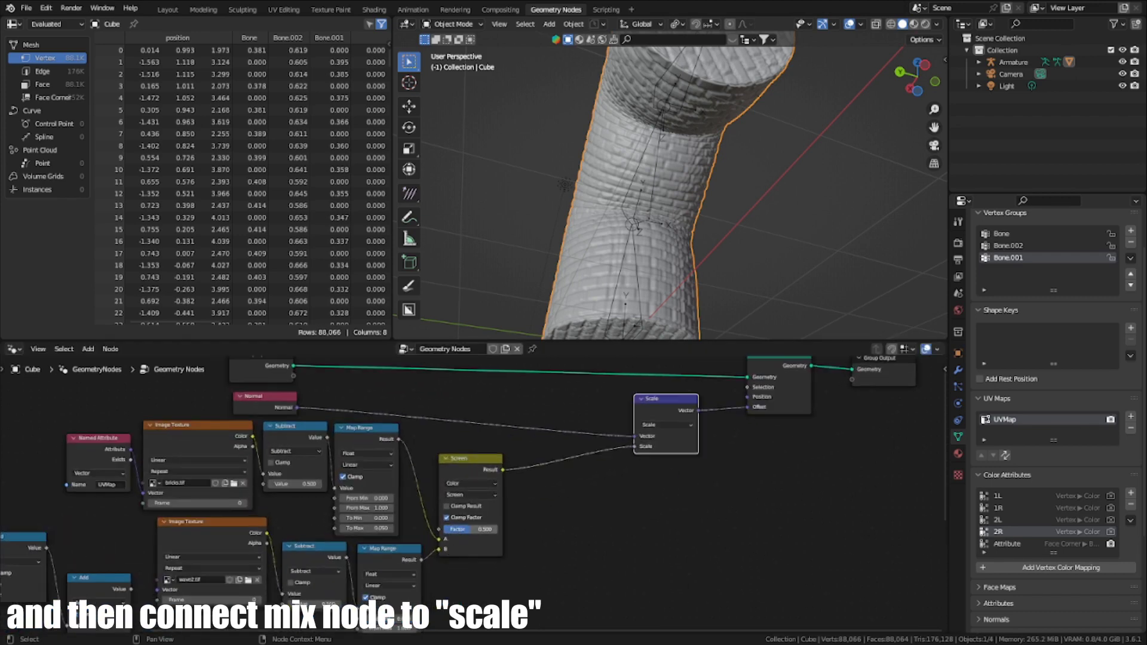
Step: Slide the Screen mix factor to 1 and back to 0 to compare the displacement on the bent cylinder
{"action": "middle_click_drag", "start_coordinate": [704, 209], "coordinate": [692, 183]}
{"action": "middle_click_drag", "start_coordinate": [429, 486], "coordinate": [681, 433]}
{"action": "scroll", "coordinate": [374, 452], "scroll_direction": "up", "scroll_amount": 1}
{"action": "left_click_drag", "start_coordinate": [382, 392], "coordinate": [413, 543]}
{"action": "middle_click_drag", "start_coordinate": [531, 477], "coordinate": [508, 488]}
{"action": "middle_click_drag", "start_coordinate": [783, 172], "coordinate": [726, 165]}
{"action": "middle_click_drag", "start_coordinate": [608, 466], "coordinate": [417, 474]}
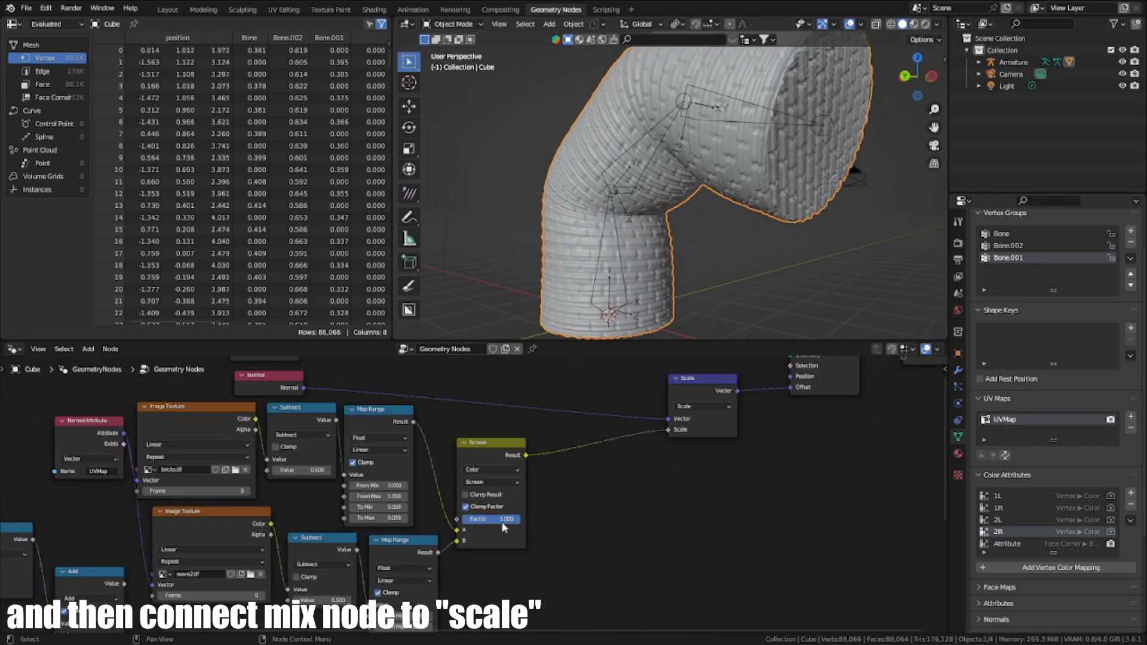
{"action": "left_click_drag", "start_coordinate": [500, 522], "coordinate": [443, 522]}
Step: Connect the final Add node's value to the Factor input of the Screen mix
{"action": "scroll", "coordinate": [464, 521], "scroll_direction": "down", "scroll_amount": 2}
{"action": "middle_click_drag", "start_coordinate": [119, 520], "coordinate": [263, 484]}
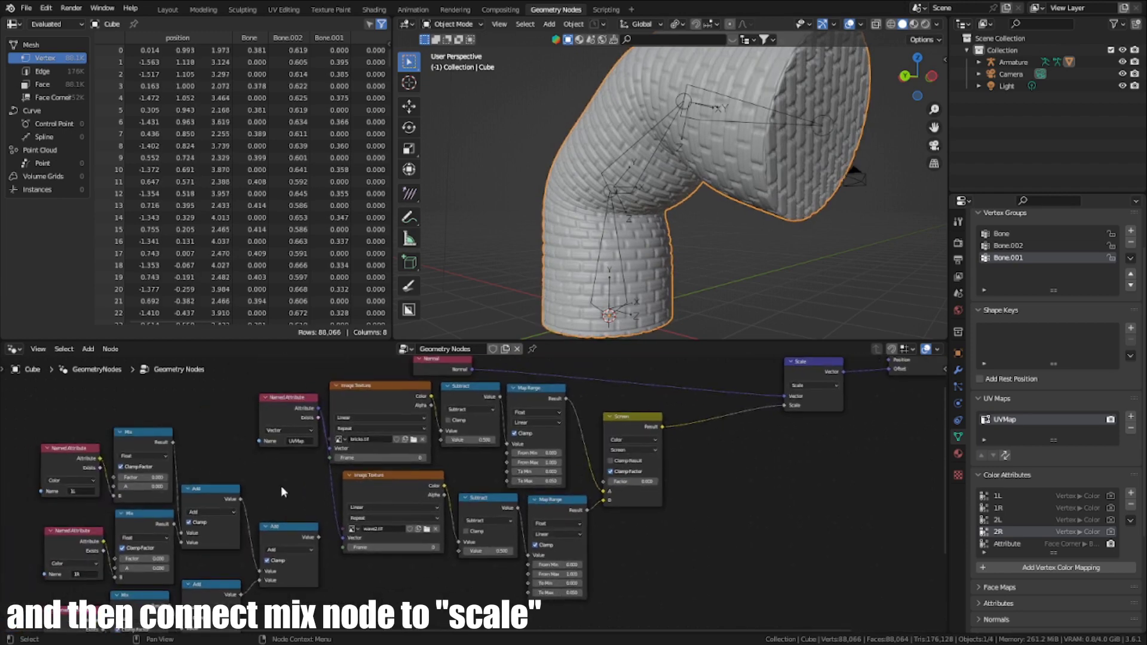
{"action": "left_click_drag", "start_coordinate": [320, 536], "coordinate": [605, 482]}
Step: Move the Named Attribute, Mix and Add mask nodes down and away from the texture nodes to tidy the layout
{"action": "scroll", "coordinate": [631, 439], "scroll_direction": "down", "scroll_amount": 2}
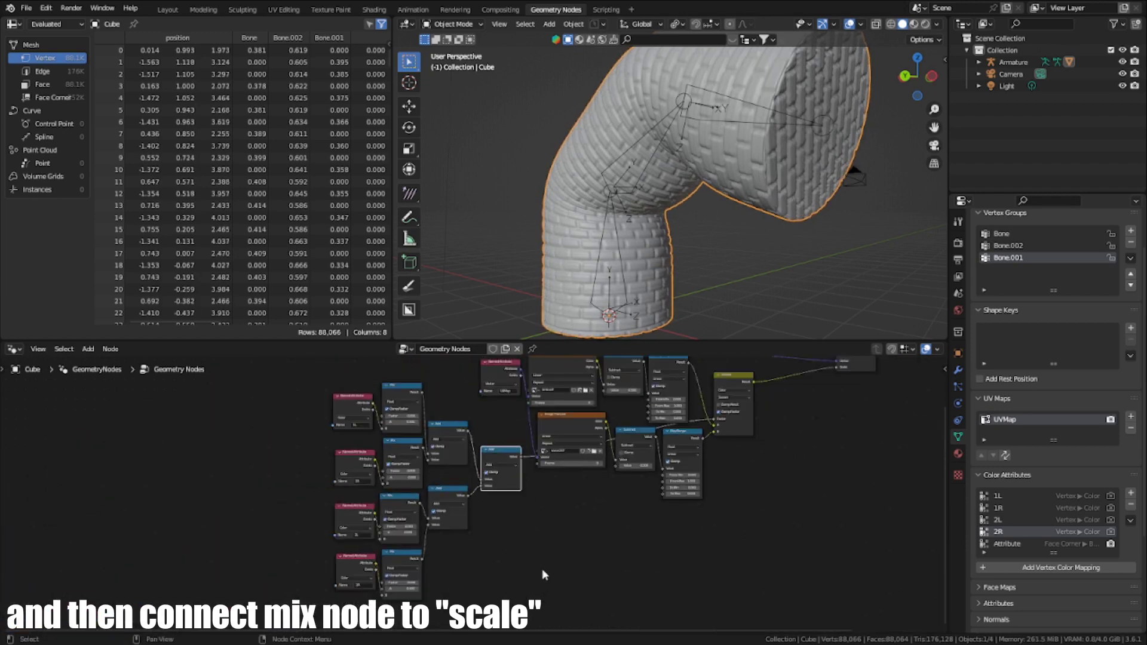
{"action": "left_click_drag", "start_coordinate": [472, 589], "coordinate": [274, 388]}
{"action": "left_click_drag", "start_coordinate": [350, 426], "coordinate": [274, 529]}
{"action": "left_click_drag", "start_coordinate": [495, 475], "coordinate": [431, 566]}
{"action": "middle_click_drag", "start_coordinate": [427, 565], "coordinate": [588, 461]}
{"action": "scroll", "coordinate": [526, 455], "scroll_direction": "up", "scroll_amount": 3}
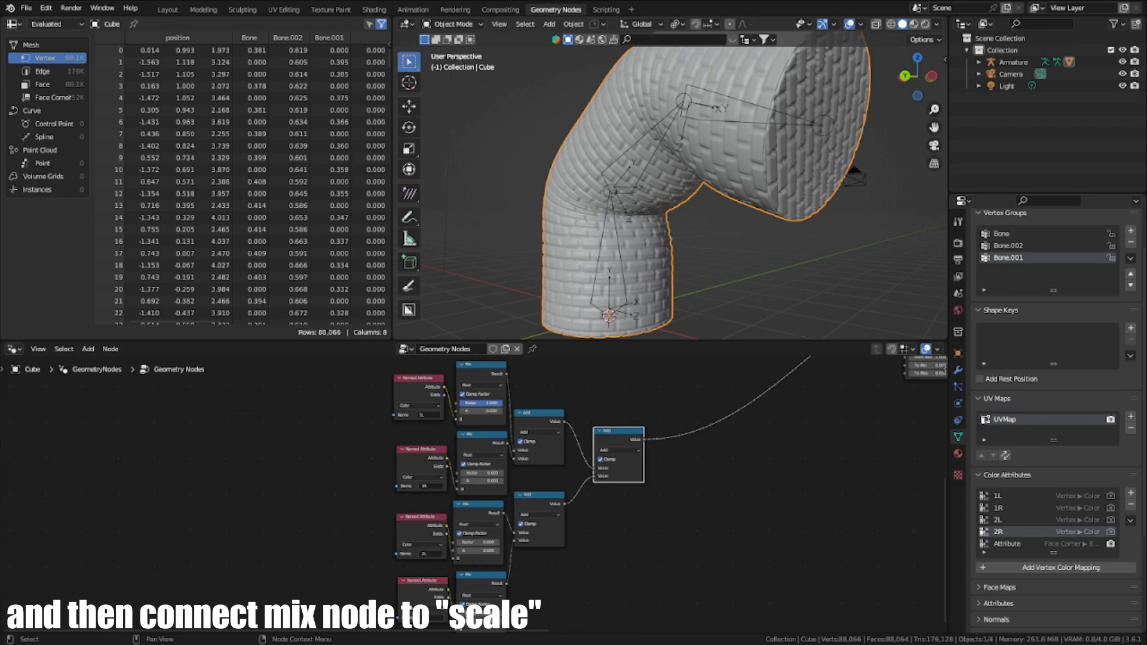
{"action": "scroll", "coordinate": [467, 473], "scroll_direction": "up", "scroll_amount": 1}
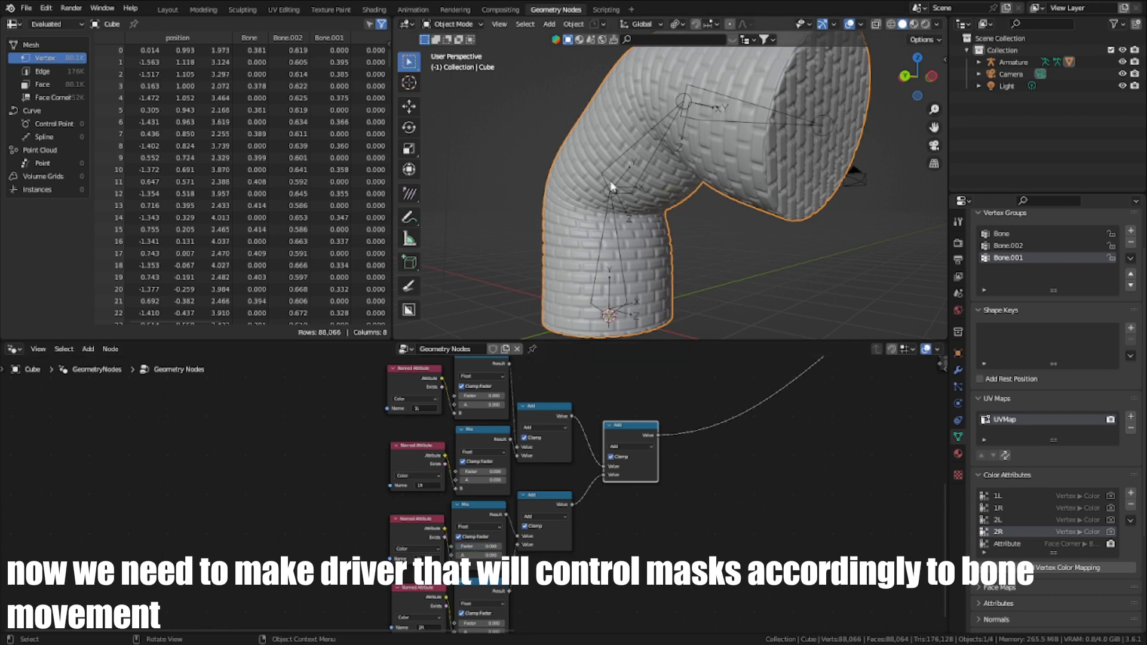
Step: Select Bone.002 of the armature in Pose Mode and copy its name from the bone properties
{"action": "scroll", "coordinate": [707, 191], "scroll_direction": "up", "scroll_amount": 3}
{"action": "middle_click_drag", "start_coordinate": [622, 175], "coordinate": [651, 206]}
{"action": "scroll", "coordinate": [707, 191], "scroll_direction": "down", "scroll_amount": 3}
{"action": "scroll", "coordinate": [474, 495], "scroll_direction": "up", "scroll_amount": 4}
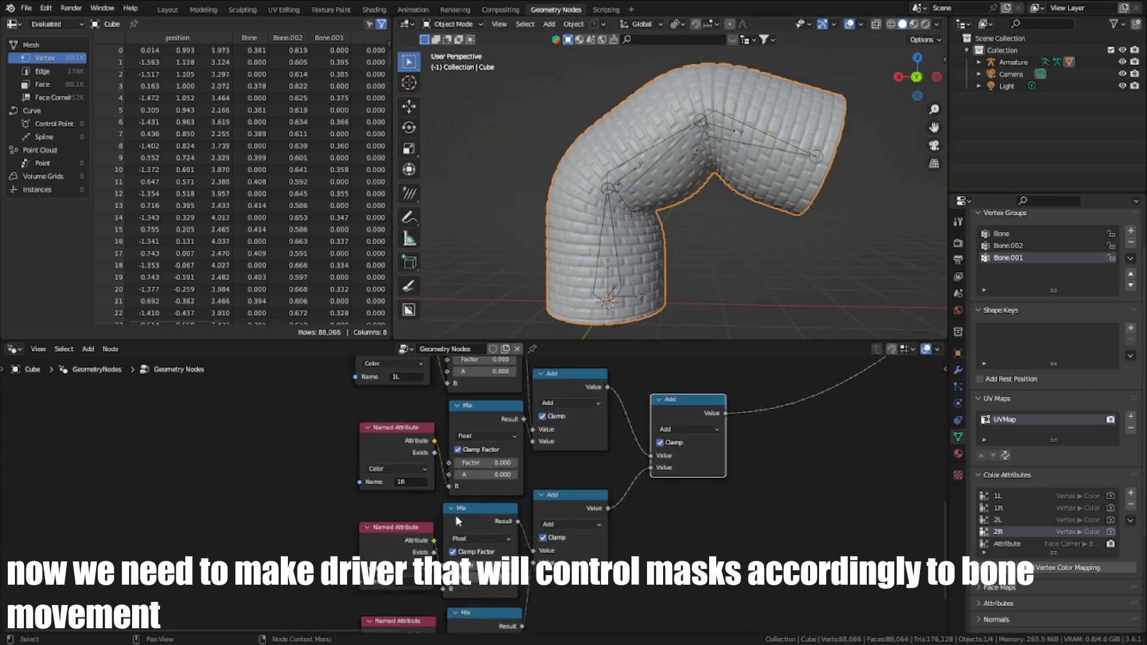
{"action": "middle_click_drag", "start_coordinate": [739, 230], "coordinate": [642, 197]}
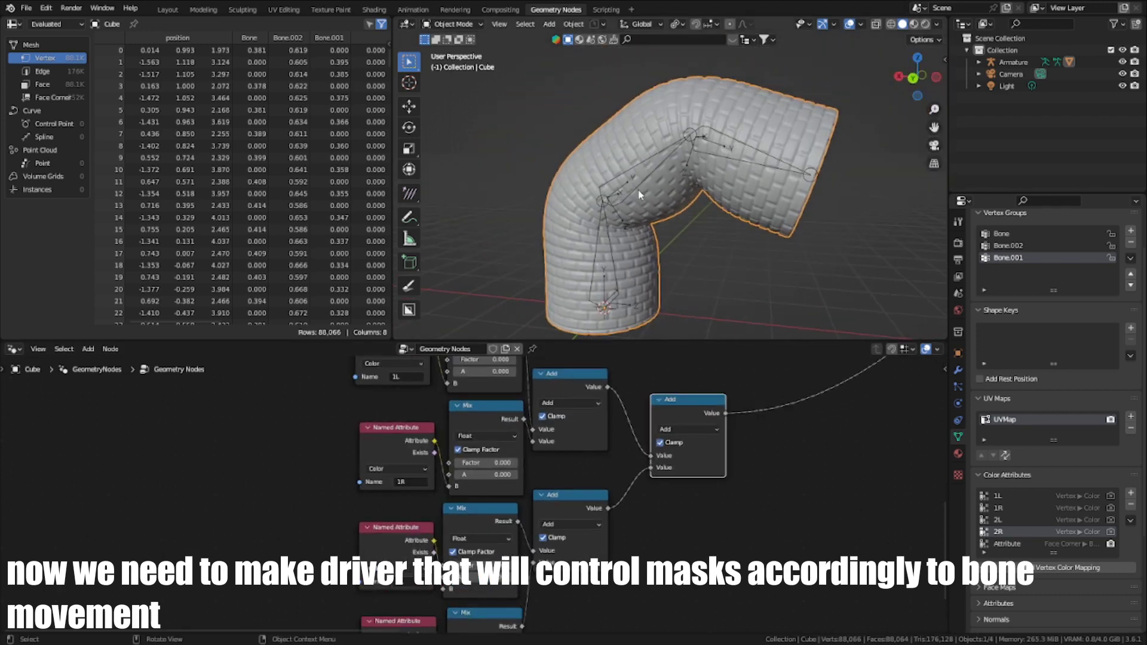
{"action": "key", "text": "ctrl+Tab"}
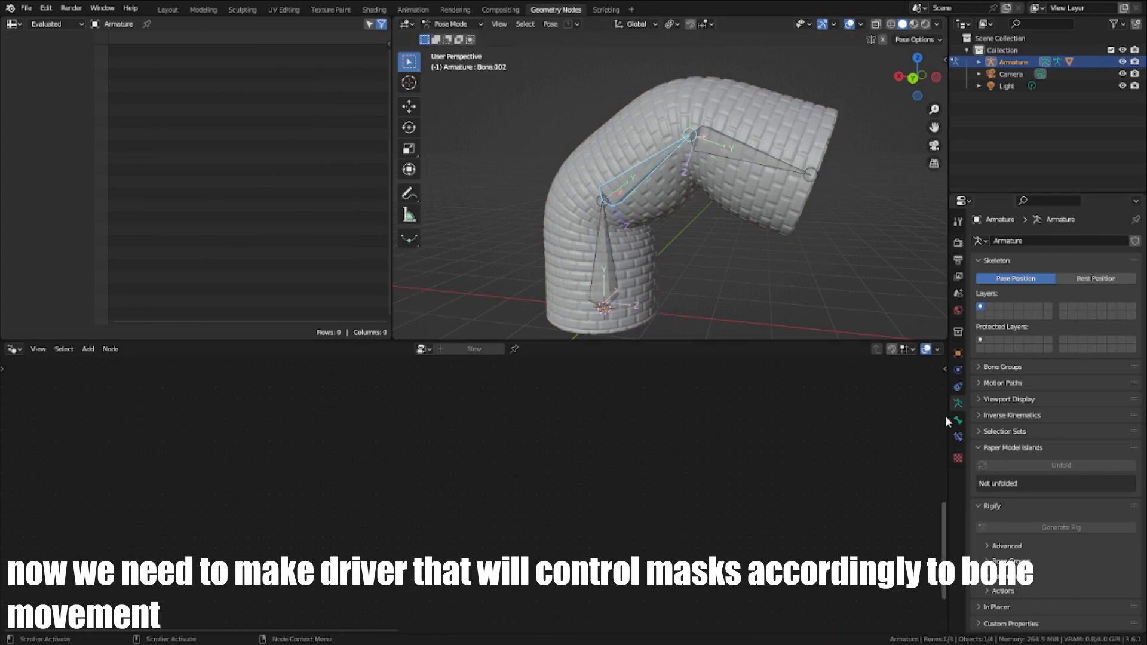
{"action": "left_click", "coordinate": [958, 421]}
{"action": "key", "text": "ctrl+c"}
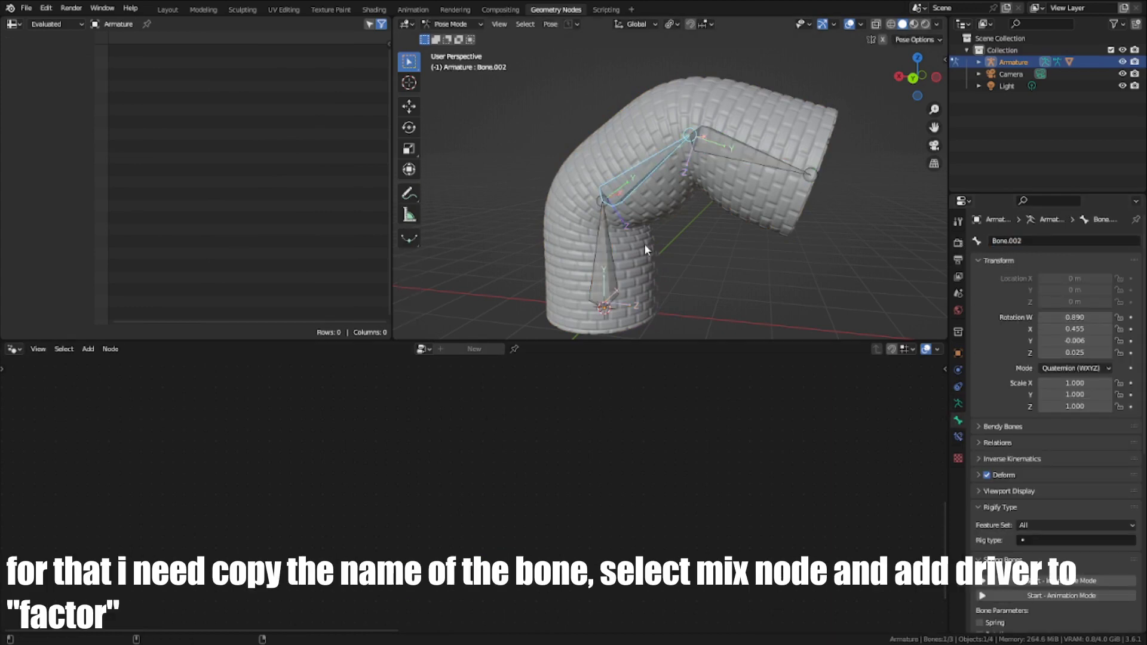
{"action": "key", "text": "ctrl+Tab"}
Step: Select the cylinder and add a driver to the Factor of the 1L Mix node
{"action": "left_click", "coordinate": [644, 291]}
{"action": "scroll", "coordinate": [481, 475], "scroll_direction": "up", "scroll_amount": 2}
{"action": "middle_click_drag", "start_coordinate": [517, 418], "coordinate": [541, 538]}
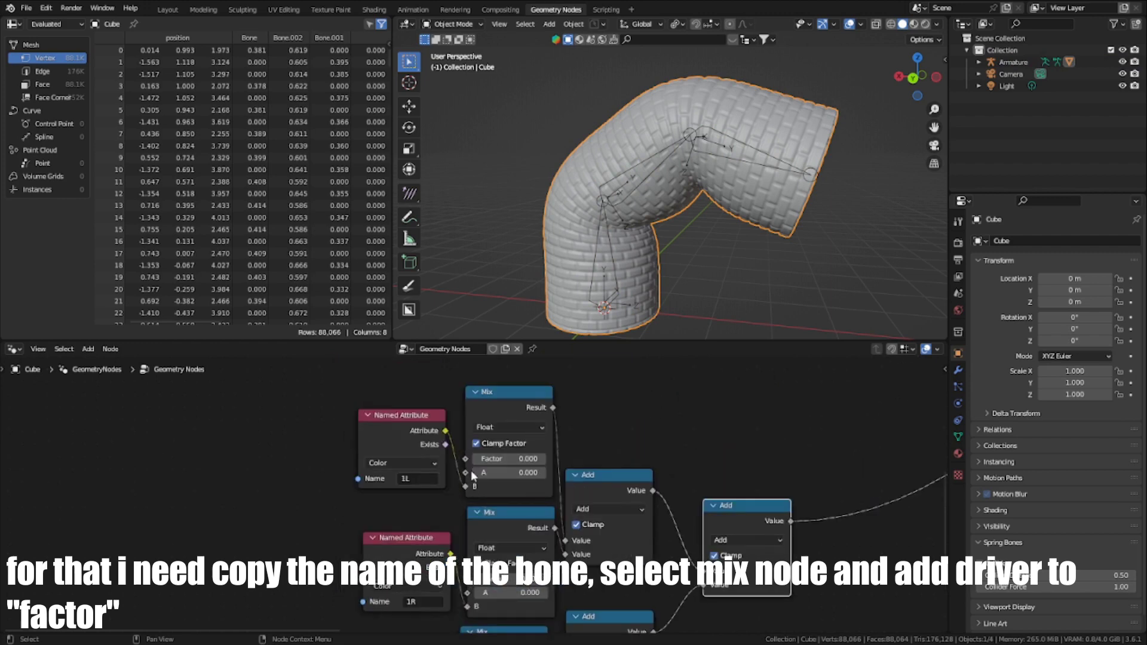
{"action": "mouse_move", "coordinate": [478, 459]}
{"action": "left_mouse_down"}
{"action": "mouse_move", "coordinate": [528, 459]}
{"action": "mouse_move", "coordinate": [472, 459]}
{"action": "left_mouse_up"}
{"action": "left_click", "coordinate": [11, 24]}
{"action": "right_click", "coordinate": [482, 461]}
{"action": "left_click", "coordinate": [482, 471]}
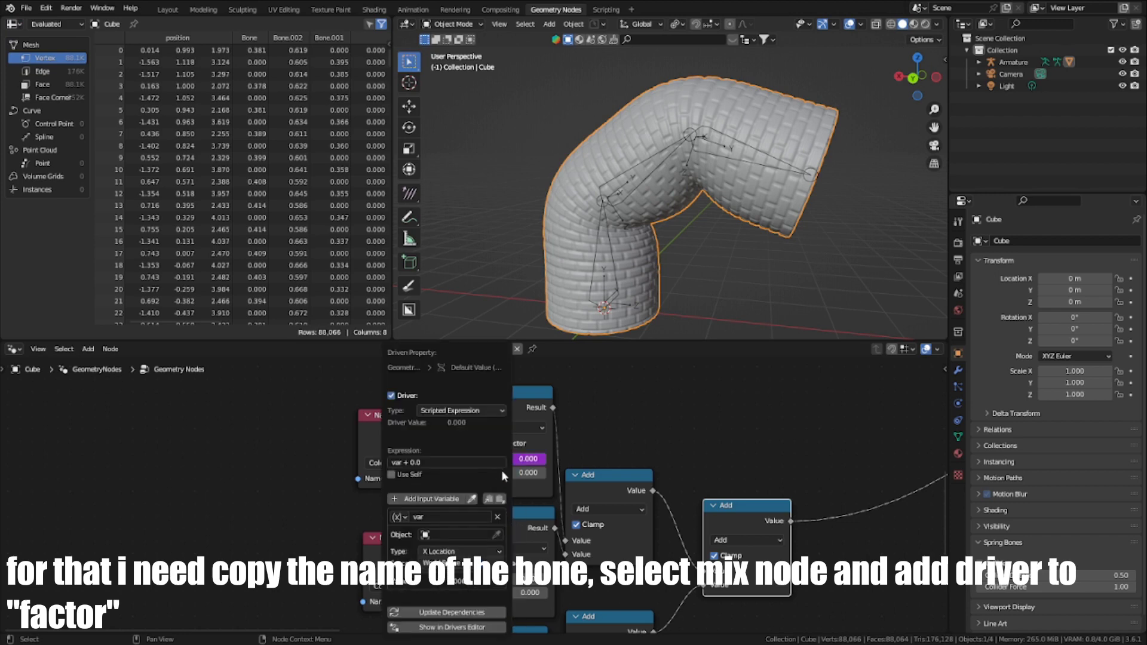
Step: Switch the spreadsheet area to the Drivers editor, close the separate drivers window and widen the area
{"action": "left_click", "coordinate": [457, 626]}
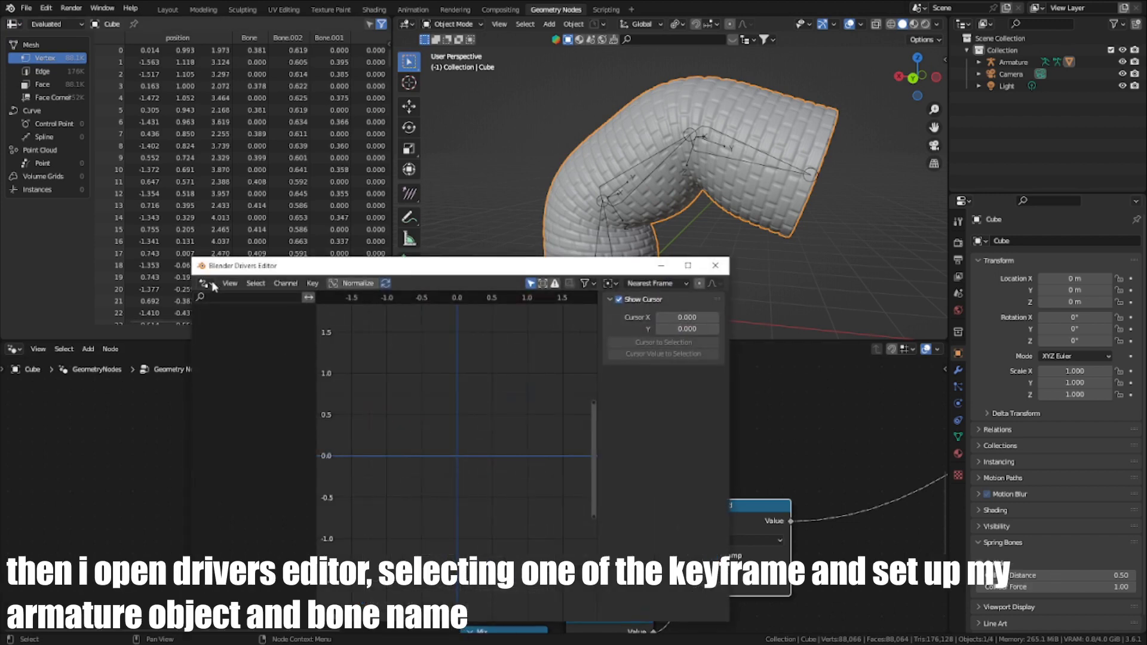
{"action": "left_click", "coordinate": [13, 25]}
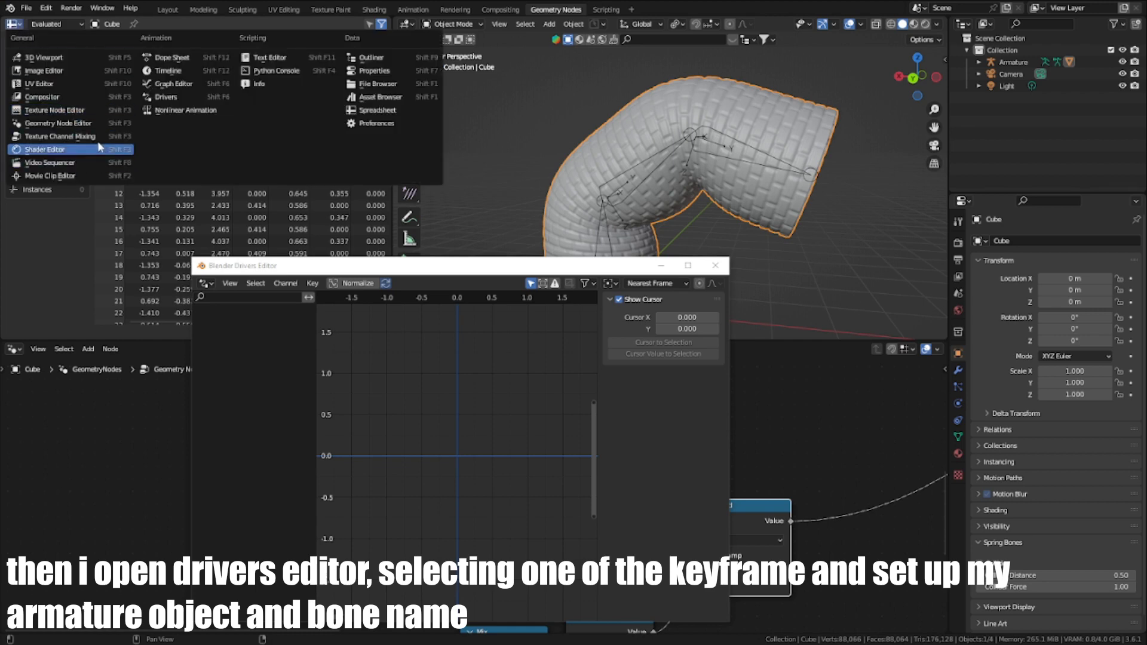
{"action": "left_click", "coordinate": [211, 97]}
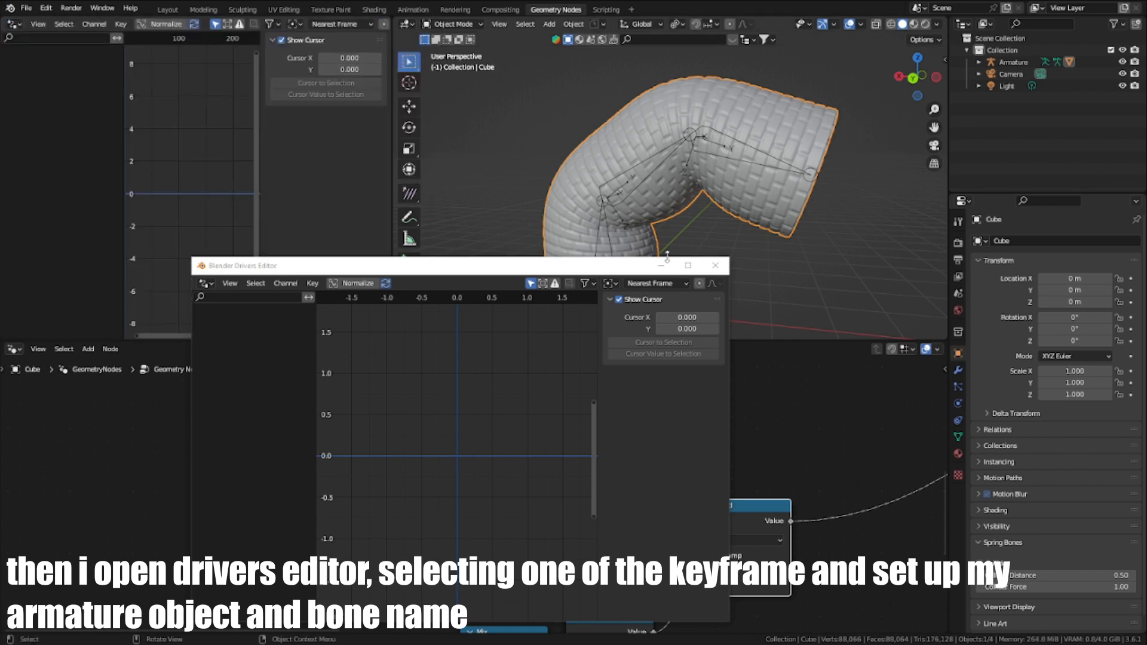
{"action": "left_click", "coordinate": [715, 265]}
{"action": "left_click_drag", "start_coordinate": [392, 206], "coordinate": [483, 206]}
{"action": "middle_click_drag", "start_coordinate": [277, 183], "coordinate": [248, 187]}
Step: Select the 1L Mix node and the keyframe at frame 1, value 1 on its Factor driver curve
{"action": "left_click", "coordinate": [515, 401]}
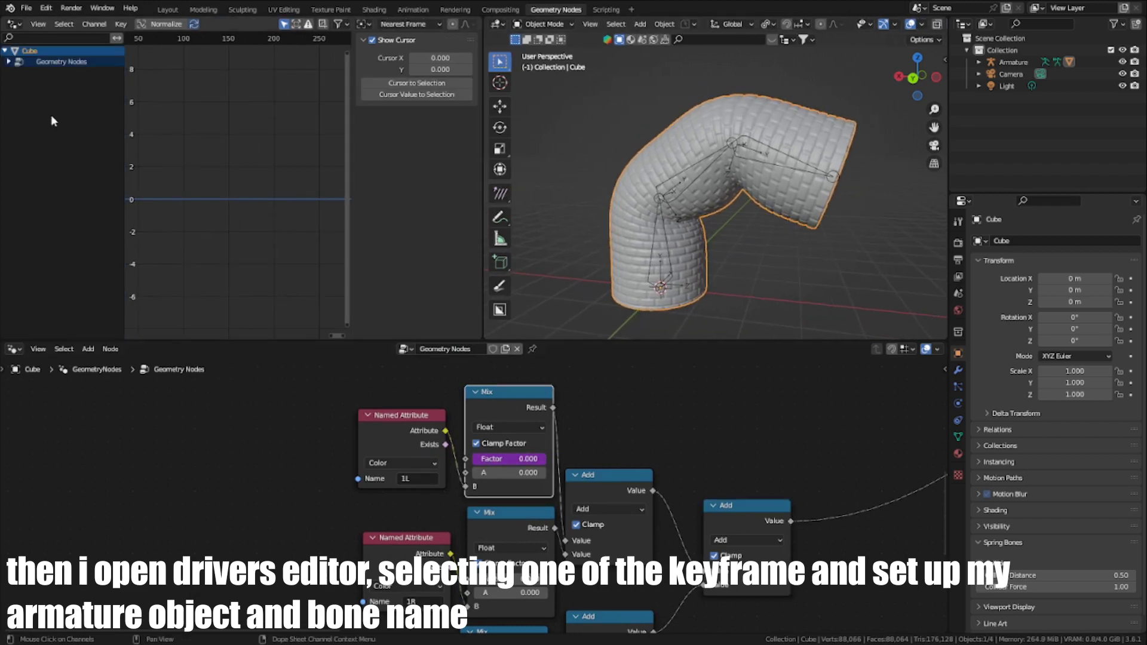
{"action": "scroll", "coordinate": [185, 192], "scroll_direction": "down", "scroll_amount": 3}
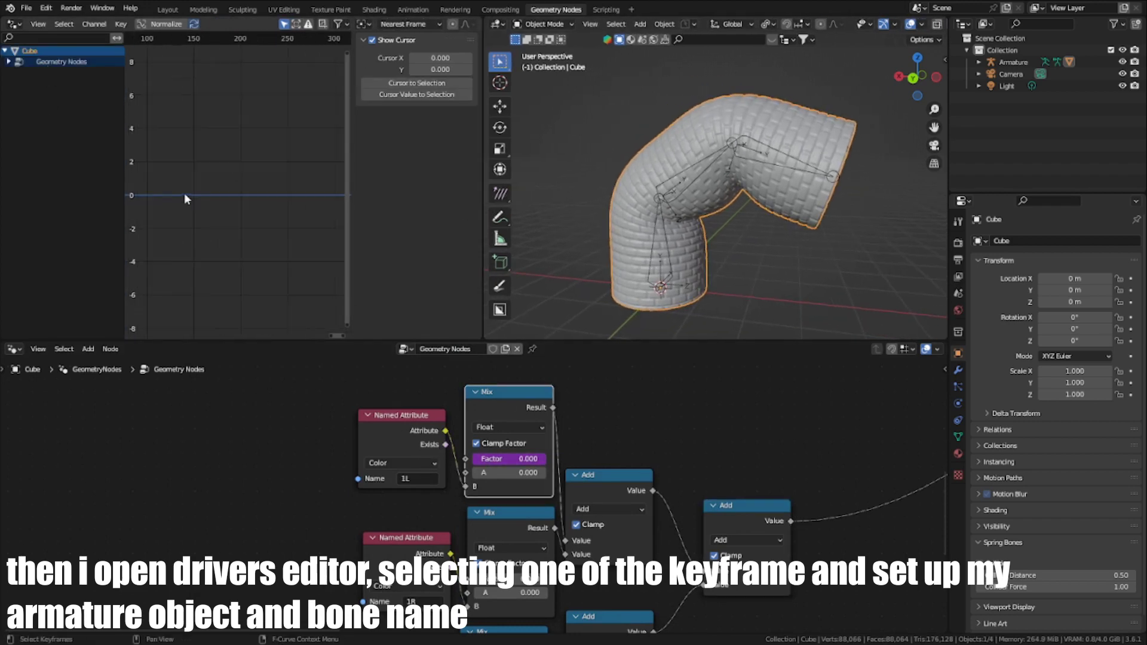
{"action": "key", "text": "Home"}
{"action": "scroll", "coordinate": [239, 161], "scroll_direction": "down", "scroll_amount": 3}
{"action": "left_click", "coordinate": [280, 126]}
{"action": "left_click", "coordinate": [285, 126]}
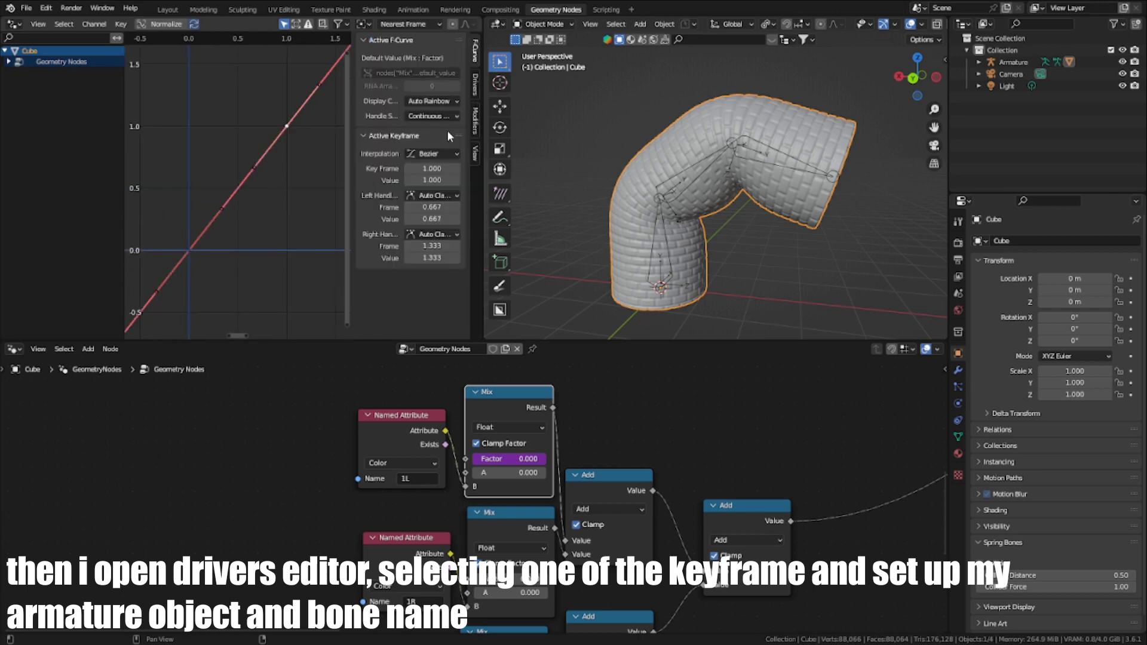
Step: Set the driver variable's object to Armature and its bone to Bone.002
{"action": "left_click", "coordinate": [475, 88]}
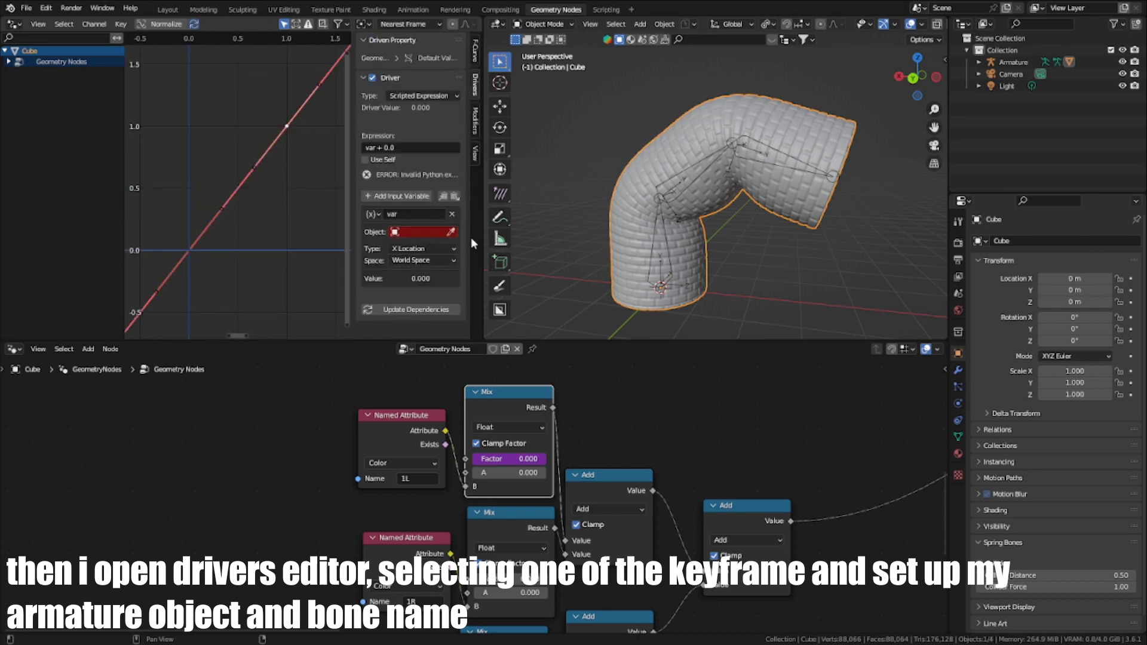
{"action": "left_click", "coordinate": [451, 232]}
{"action": "left_click", "coordinate": [1004, 60]}
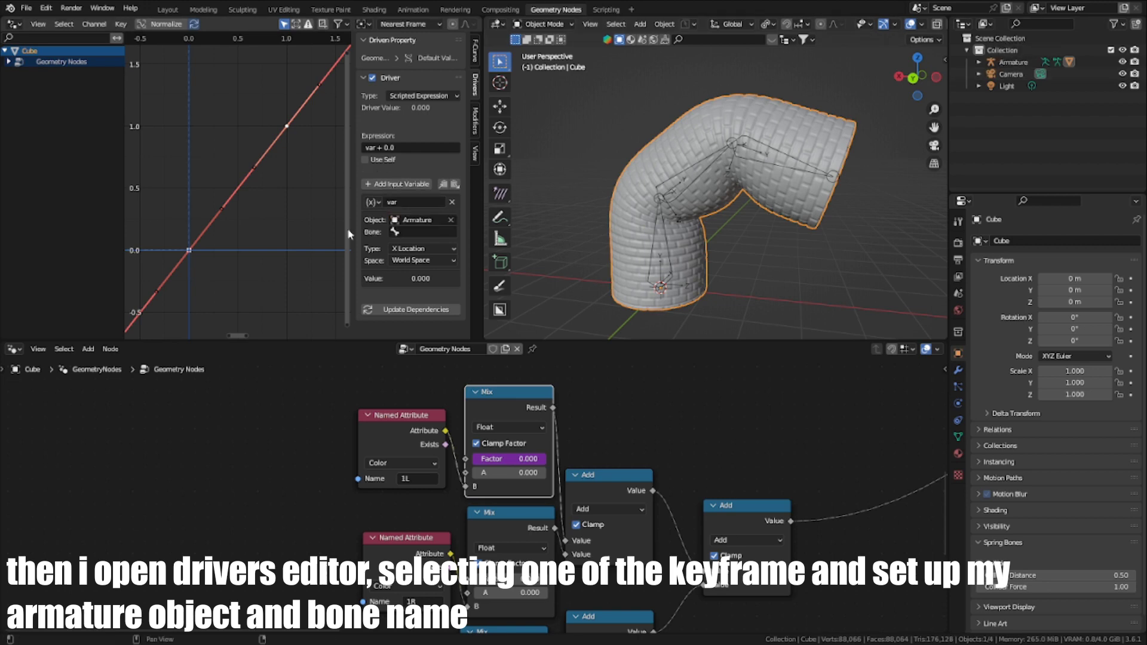
{"action": "left_click", "coordinate": [410, 231]}
Step: Set the driver variable's type to X Rotation and its space to Local Space
{"action": "left_click", "coordinate": [442, 248]}
{"action": "left_click", "coordinate": [422, 248]}
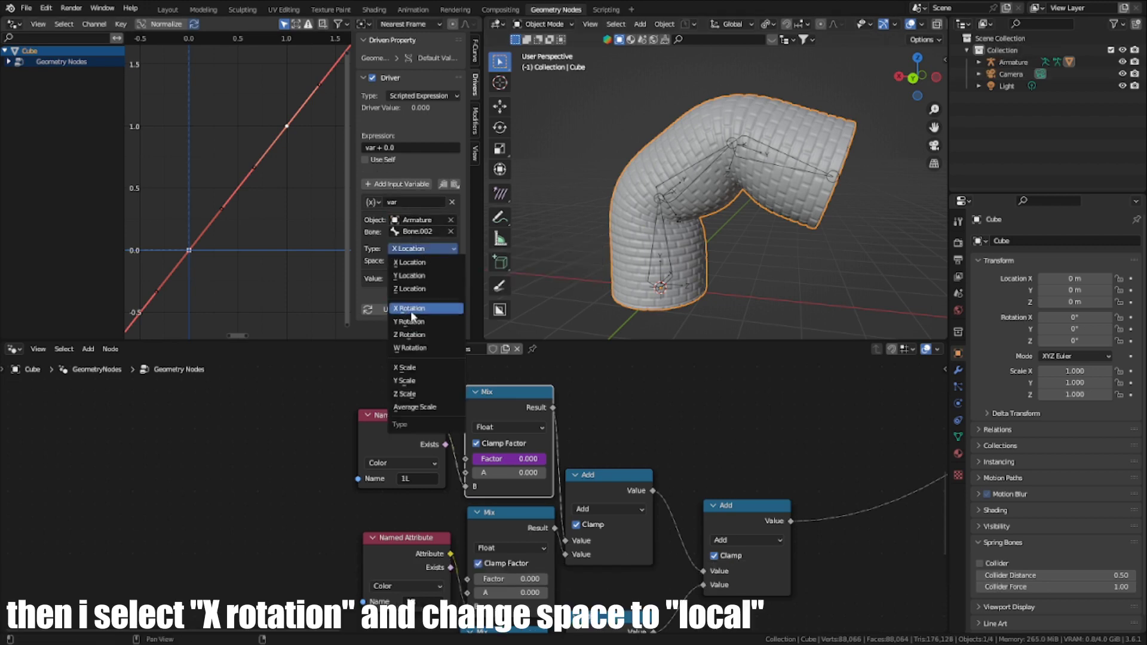
{"action": "left_click", "coordinate": [411, 309]}
{"action": "left_click", "coordinate": [425, 273]}
{"action": "left_click", "coordinate": [438, 316]}
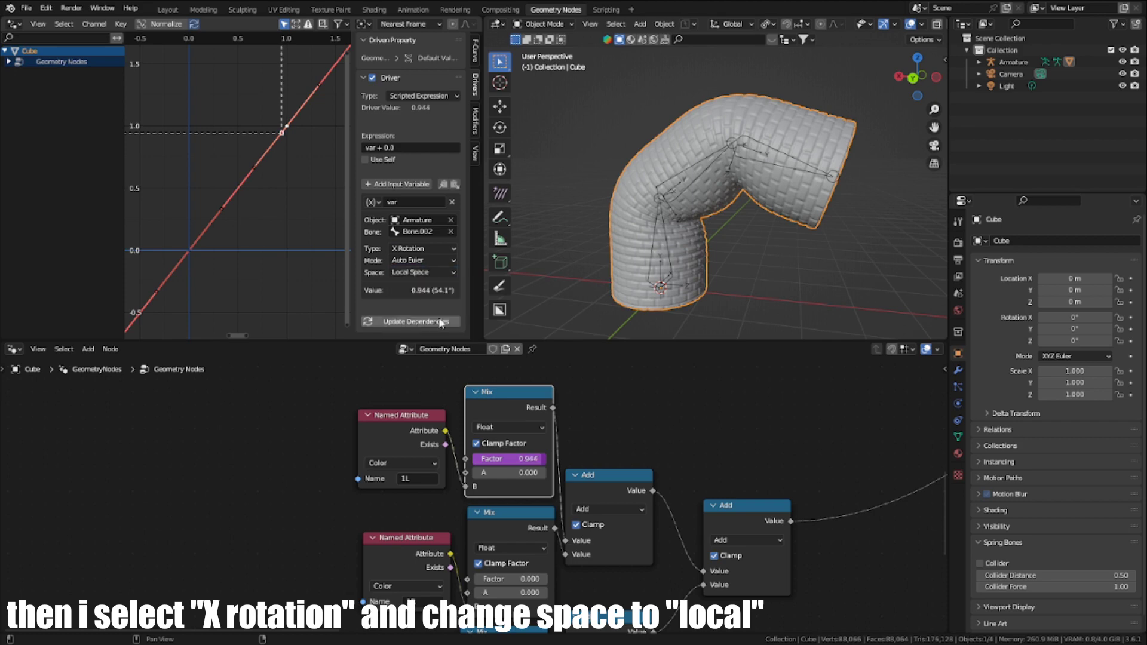
Step: Rotate the armature's end bone, Bone.001, slightly further down in Pose Mode and return to Object Mode
{"action": "left_click", "coordinate": [729, 160]}
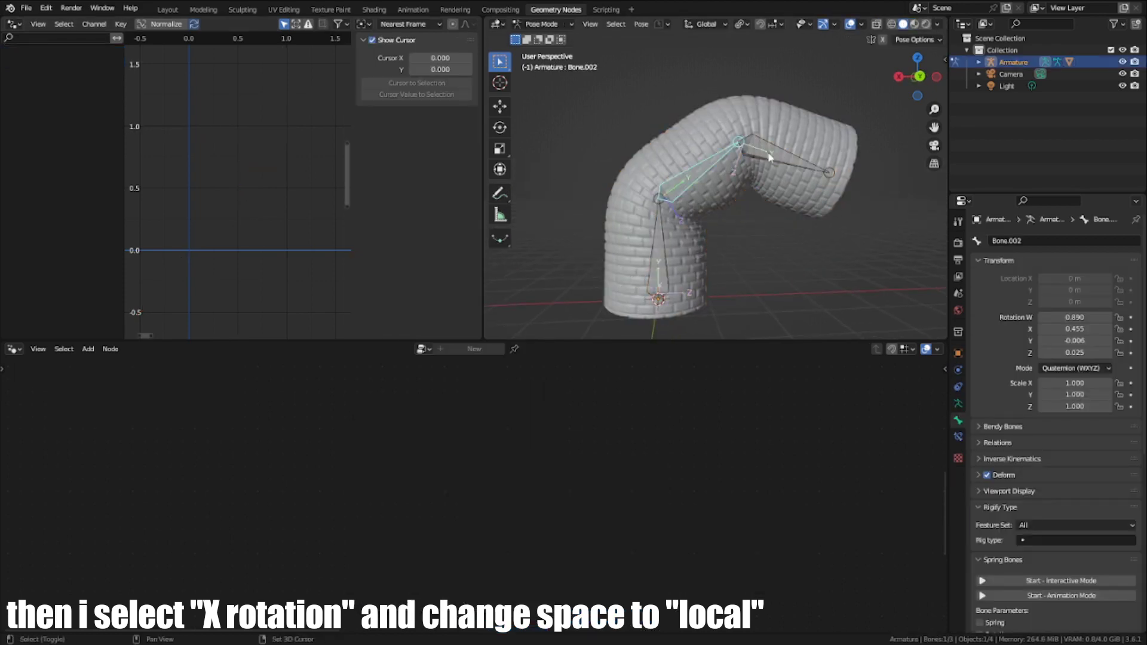
{"action": "key", "text": "r"}
{"action": "left_click", "coordinate": [751, 180]}
{"action": "key", "text": "ctrl+Tab"}
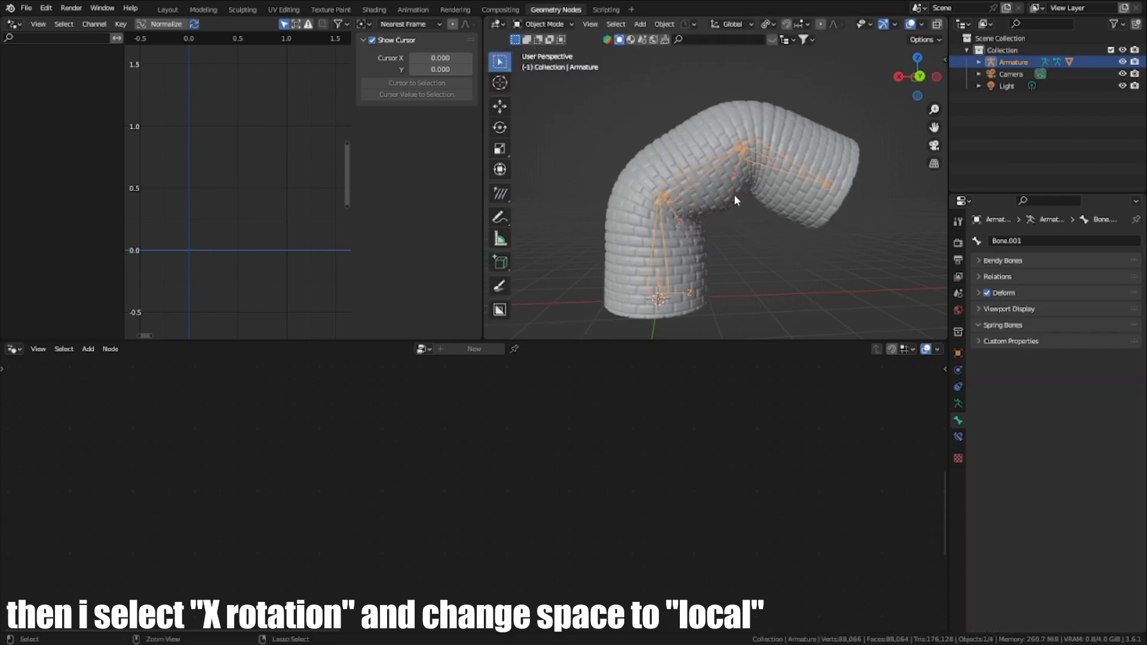
{"action": "left_click", "coordinate": [734, 195]}
{"action": "middle_click_drag", "start_coordinate": [734, 195], "coordinate": [715, 214]}
{"action": "scroll", "coordinate": [722, 163], "scroll_direction": "up", "scroll_amount": 2}
{"action": "scroll", "coordinate": [718, 256], "scroll_direction": "down", "scroll_amount": 5}
{"action": "left_click", "coordinate": [690, 178]}
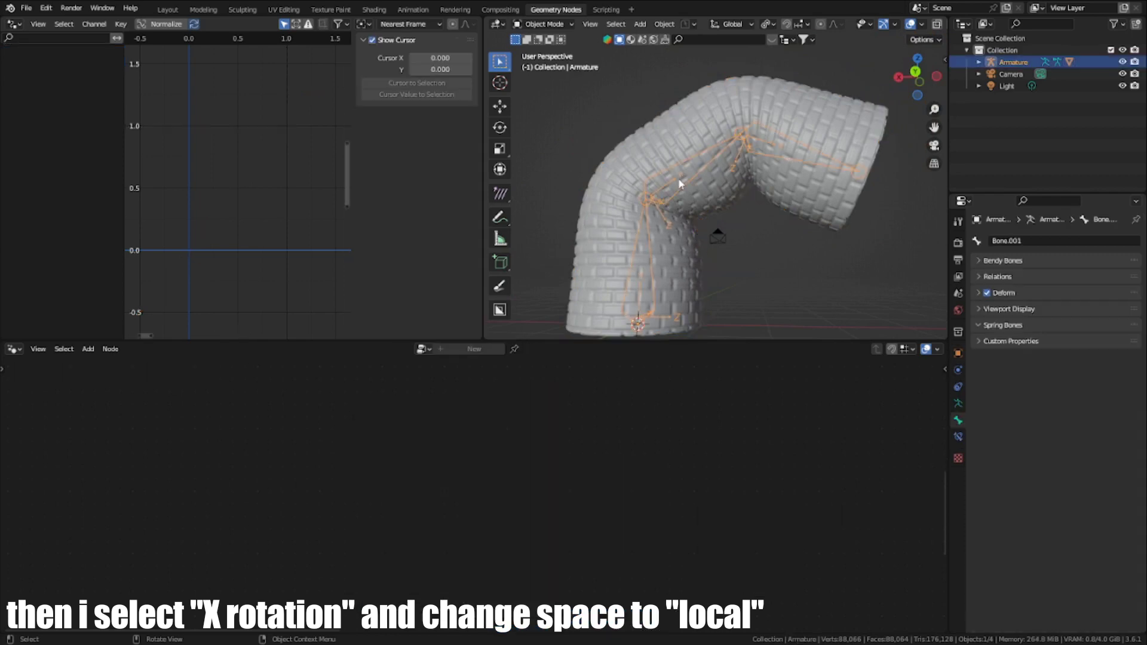
Step: Rotate the middle bone, Bone.002, in Pose Mode to a local X rotation of about 72°
{"action": "key", "text": "ctrl+Tab"}
{"action": "left_click", "coordinate": [691, 180]}
{"action": "left_click", "coordinate": [758, 157], "text": "shift"}
{"action": "left_click", "coordinate": [717, 173]}
{"action": "middle_click_drag", "start_coordinate": [721, 174], "coordinate": [733, 184]}
{"action": "key", "text": "r"}
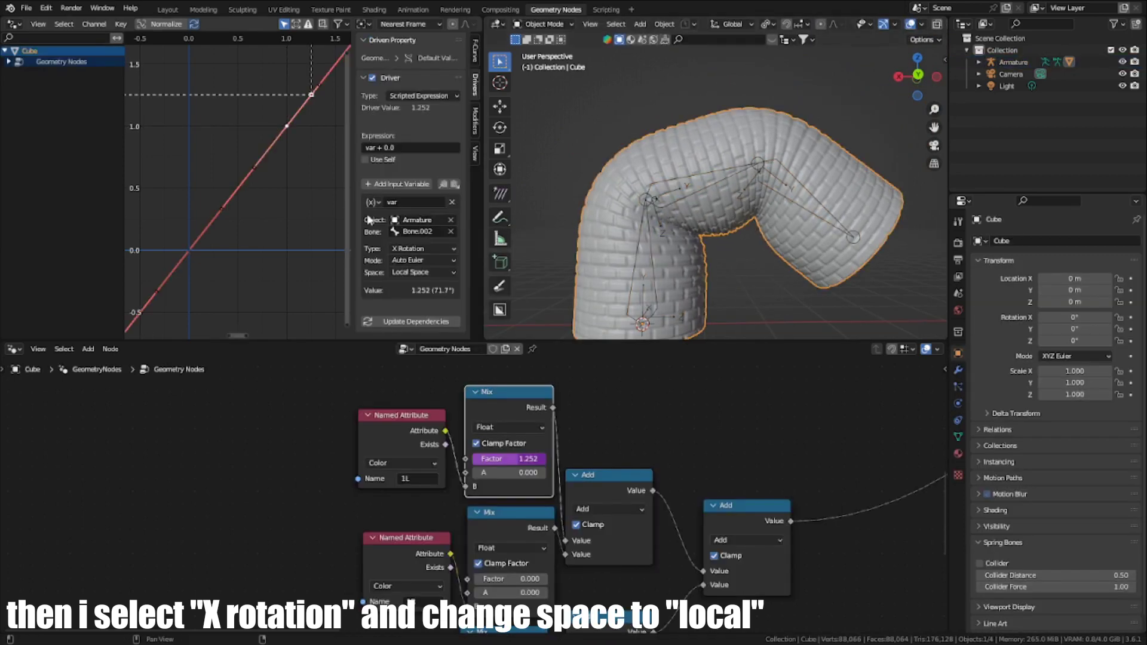
Step: Set the driver curve's active keyframe to frame 1.6 while its value is 1
{"action": "middle_click_drag", "start_coordinate": [321, 131], "coordinate": [312, 168]}
{"action": "left_click", "coordinate": [477, 62]}
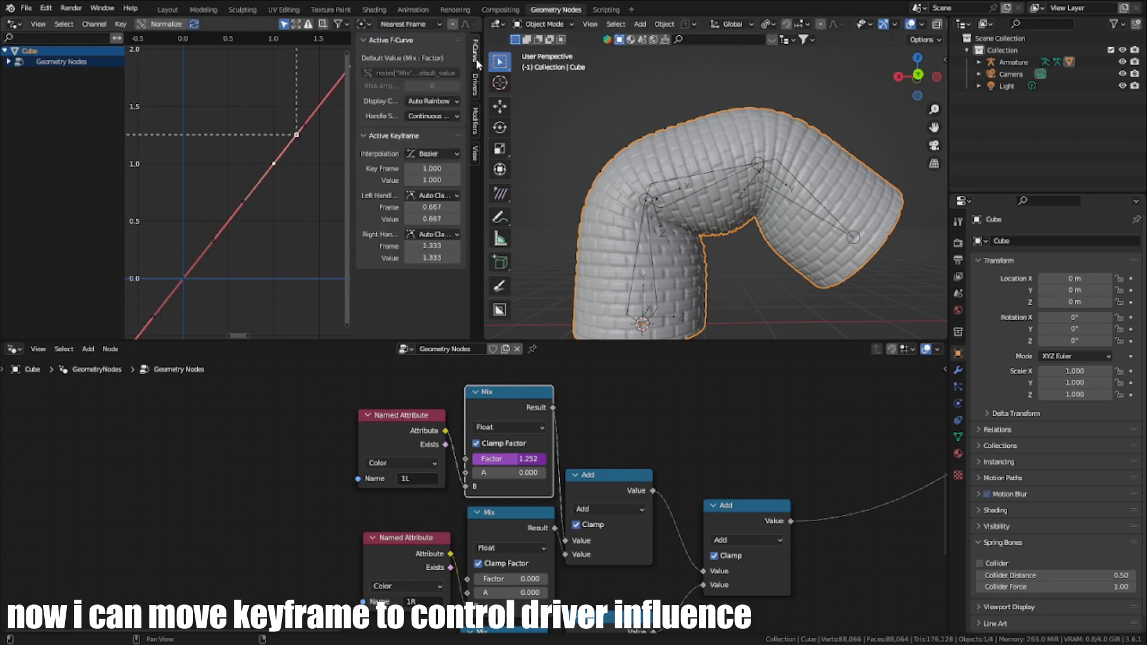
{"action": "left_click_drag", "start_coordinate": [432, 168], "coordinate": [437, 169]}
{"action": "left_click_drag", "start_coordinate": [345, 164], "coordinate": [329, 163]}
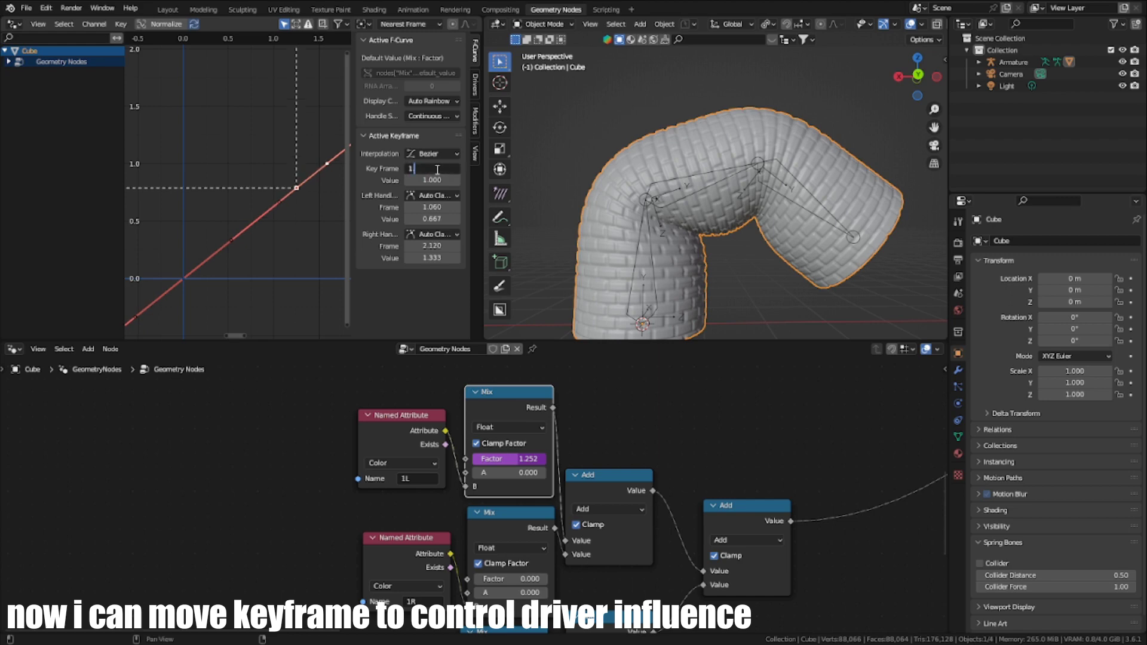
{"action": "scroll", "coordinate": [314, 166], "scroll_direction": "down", "scroll_amount": 1}
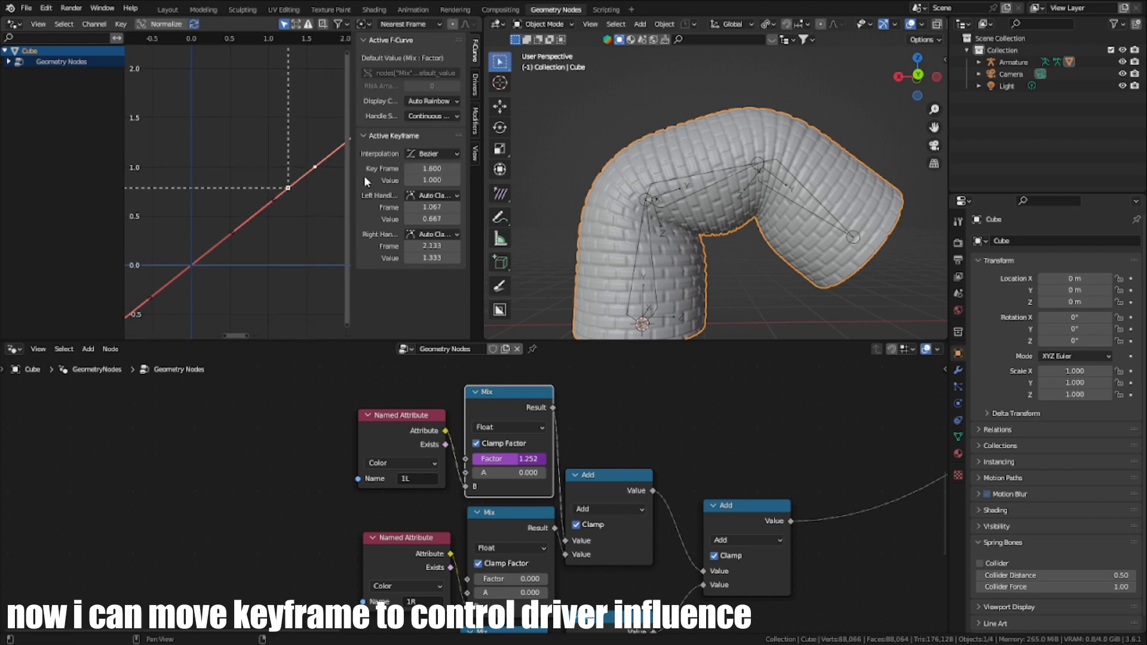
{"action": "scroll", "coordinate": [252, 203], "scroll_direction": "down", "scroll_amount": 2}
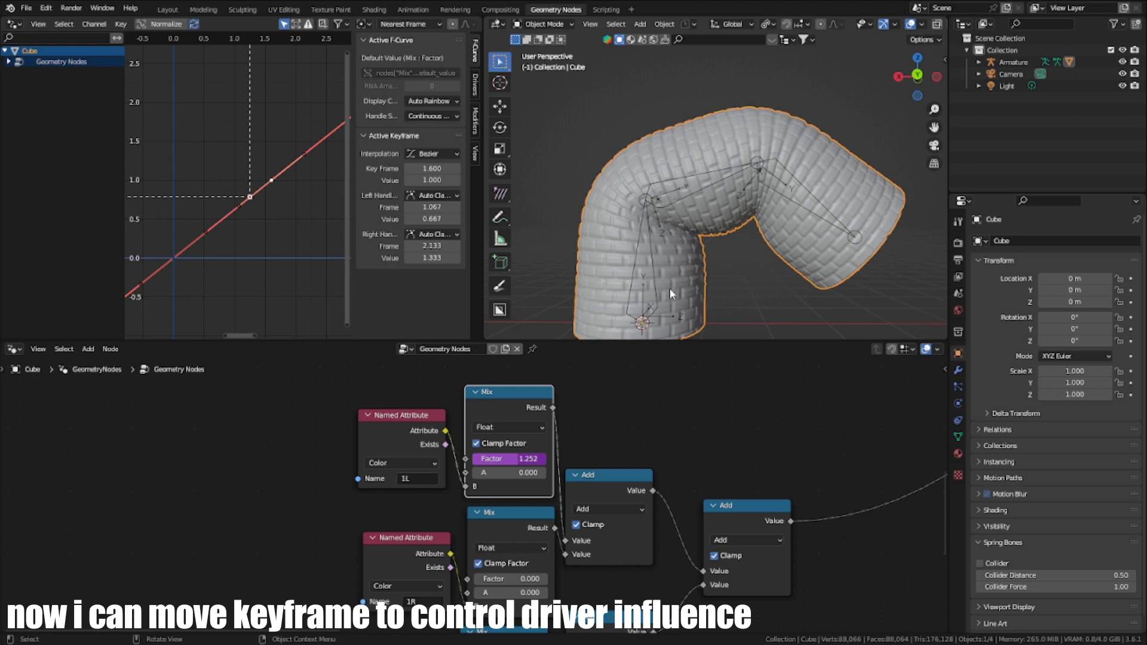
Step: Copy the driver from the 1L Mix node's Factor and paste it onto the 2L Mix node's Factor
{"action": "scroll", "coordinate": [491, 447], "scroll_direction": "down", "scroll_amount": 2}
{"action": "right_click", "coordinate": [490, 436]}
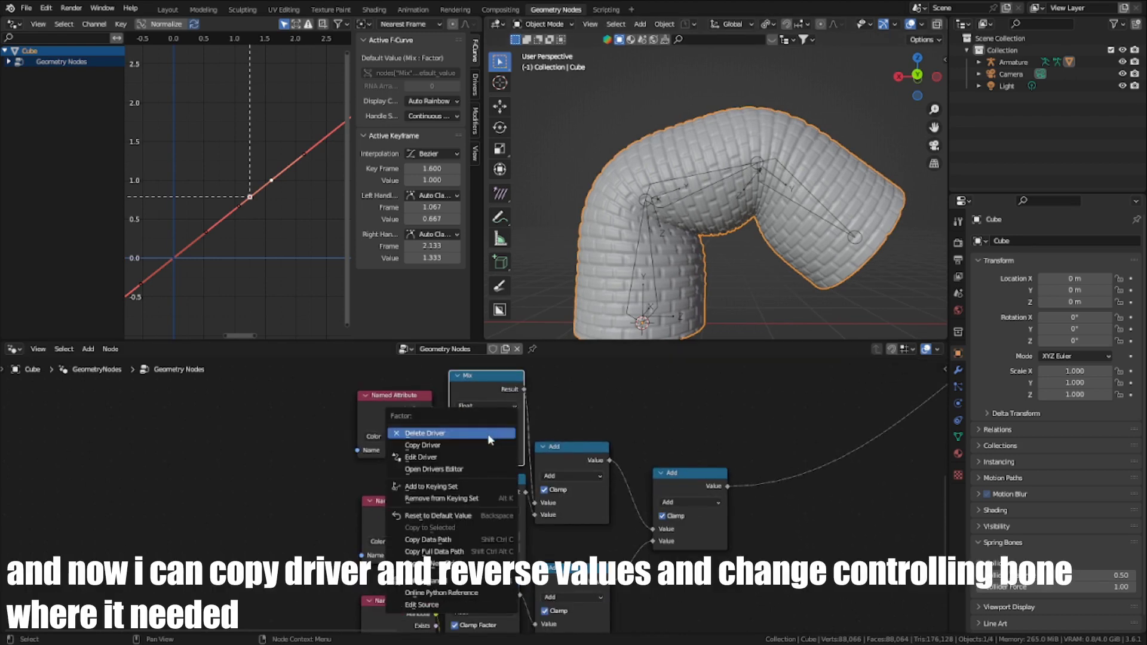
{"action": "left_click", "coordinate": [468, 448]}
{"action": "middle_click_drag", "start_coordinate": [468, 608], "coordinate": [490, 497]}
{"action": "left_click", "coordinate": [495, 487]}
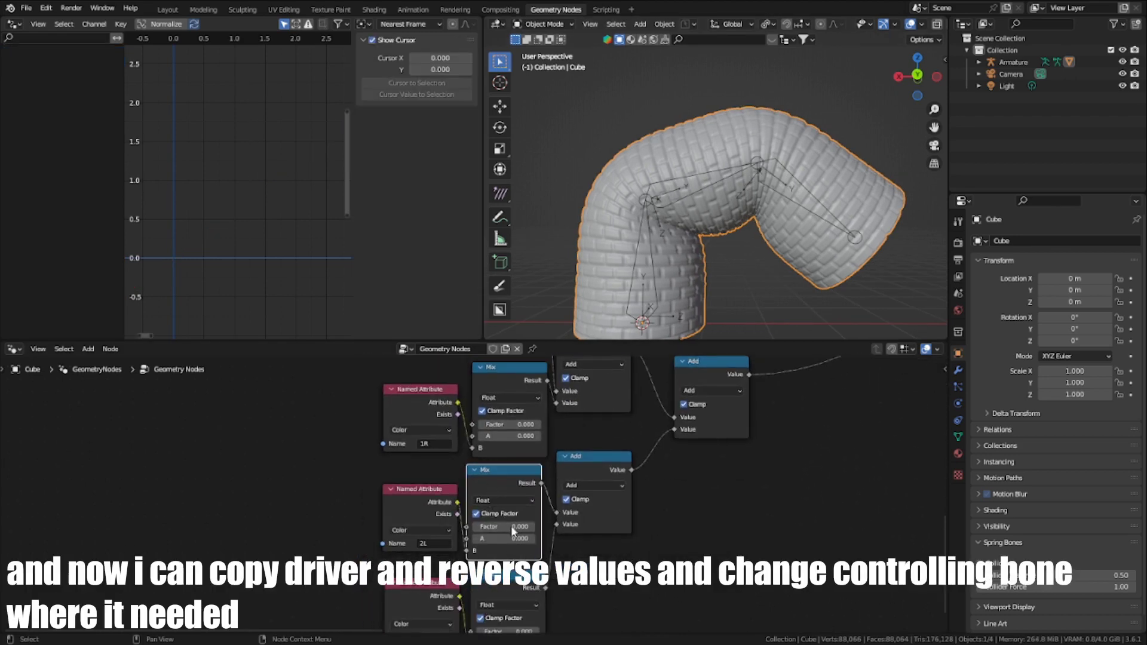
{"action": "right_click", "coordinate": [514, 535]}
{"action": "left_click", "coordinate": [514, 480]}
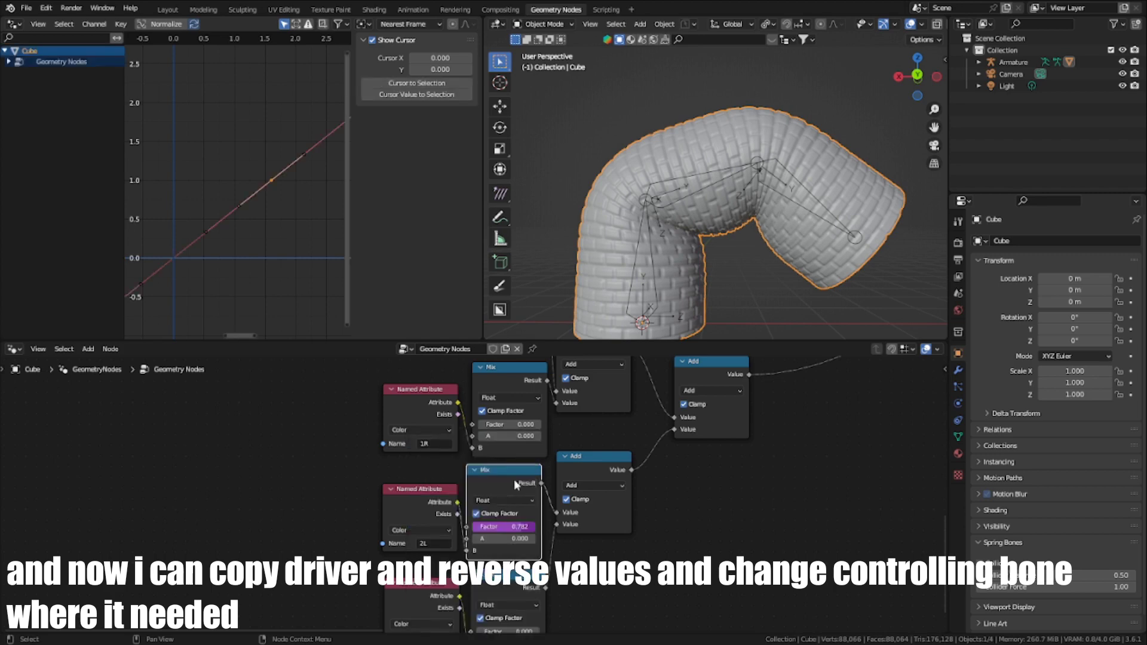
Step: Copy the name of Bone.001 from its properties in Pose Mode, then reselect the cylinder in Object Mode
{"action": "left_click", "coordinate": [793, 182]}
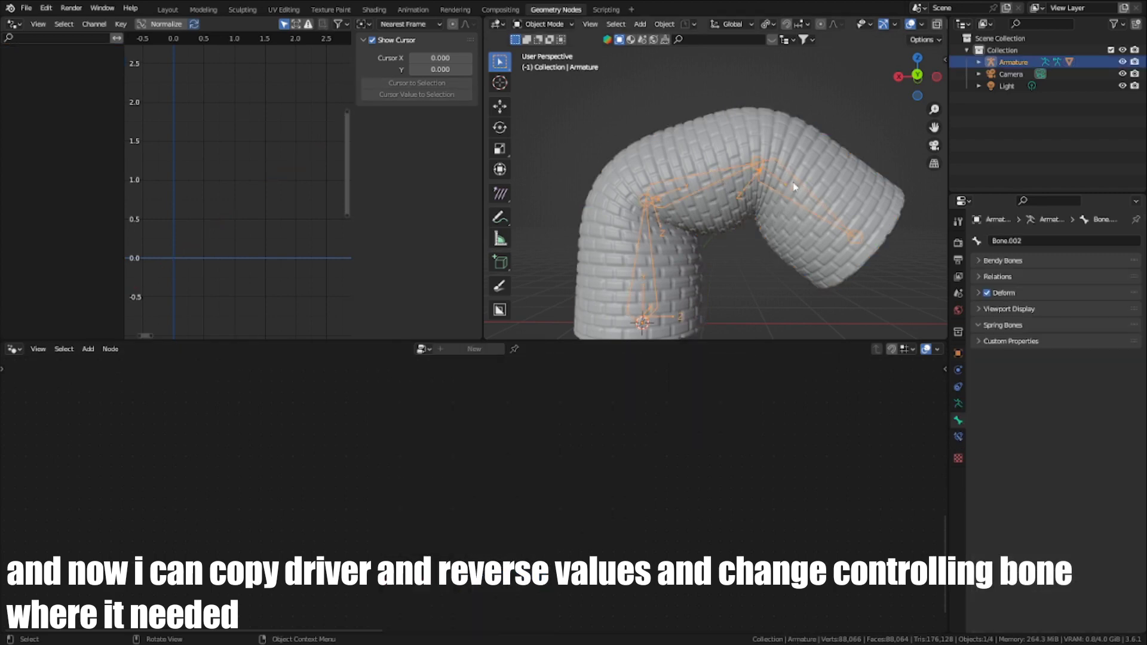
{"action": "key", "text": "ctrl+Tab"}
{"action": "left_click", "coordinate": [808, 204]}
{"action": "double_click", "coordinate": [1014, 239]}
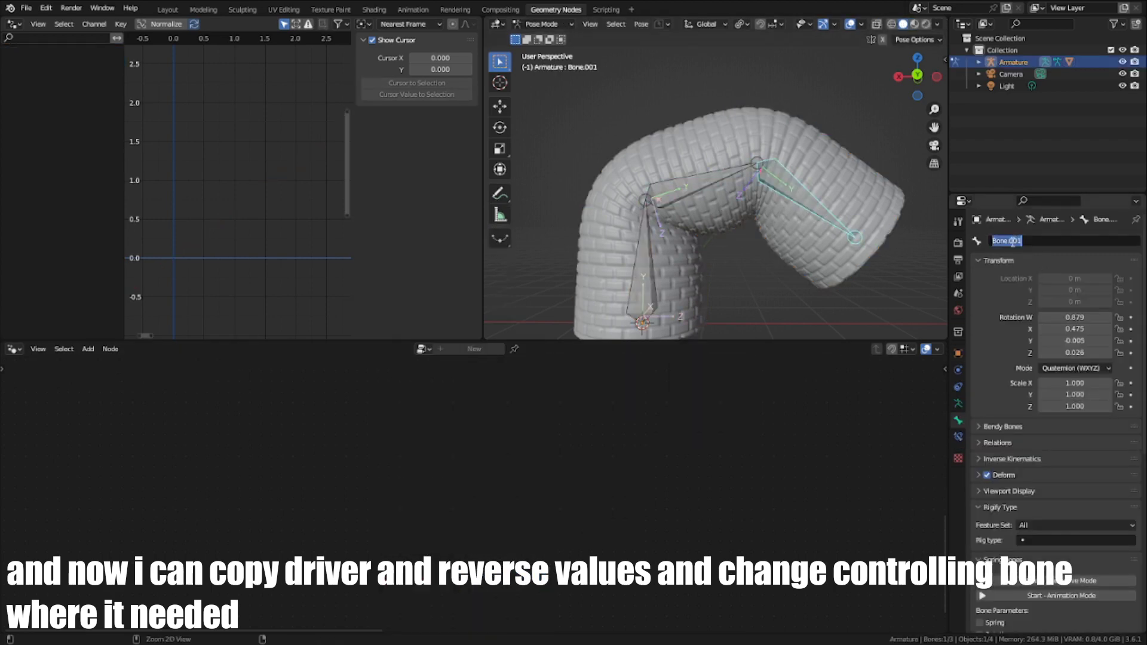
{"action": "key", "text": "Return"}
{"action": "key", "text": "ctrl+Tab"}
{"action": "left_click", "coordinate": [799, 241]}
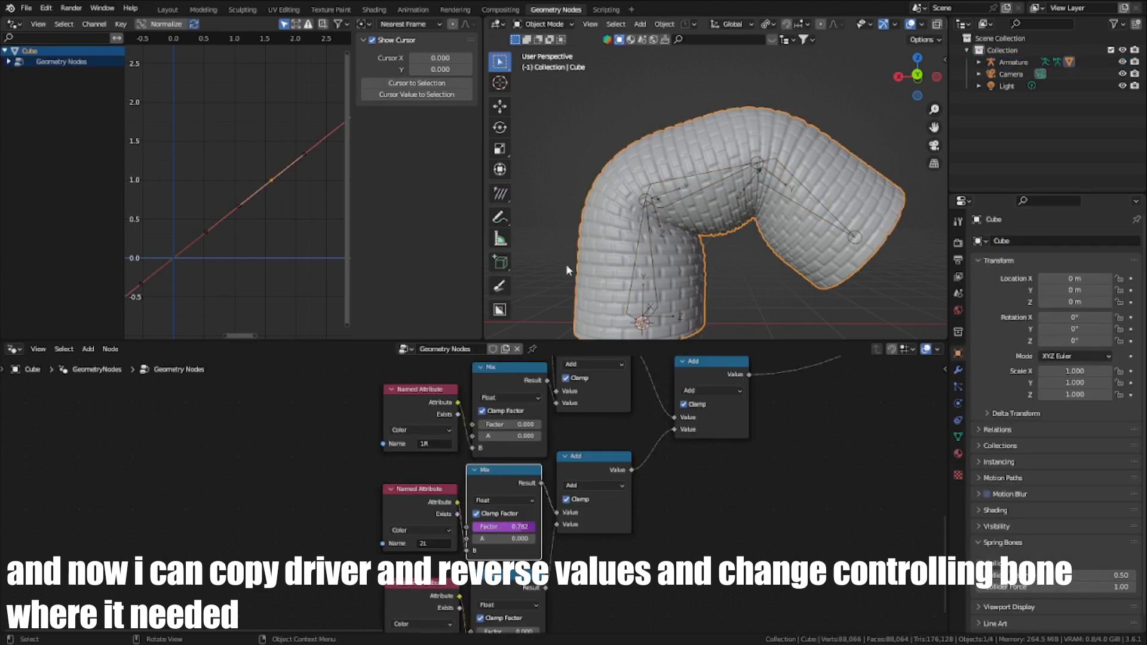
Step: Change the controlling bone of the 2L Mix node's Factor driver to Bone.001
{"action": "left_click", "coordinate": [276, 179]}
{"action": "left_click", "coordinate": [474, 85]}
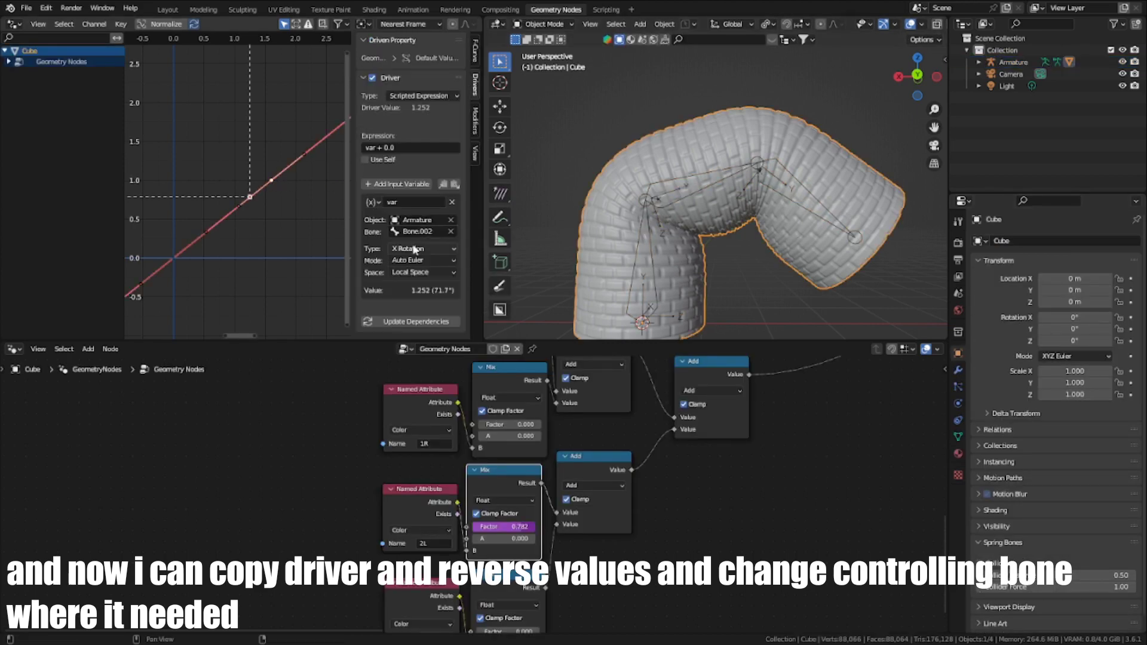
{"action": "scroll", "coordinate": [416, 233], "scroll_direction": "down", "scroll_amount": 1, "text": "ctrl"}
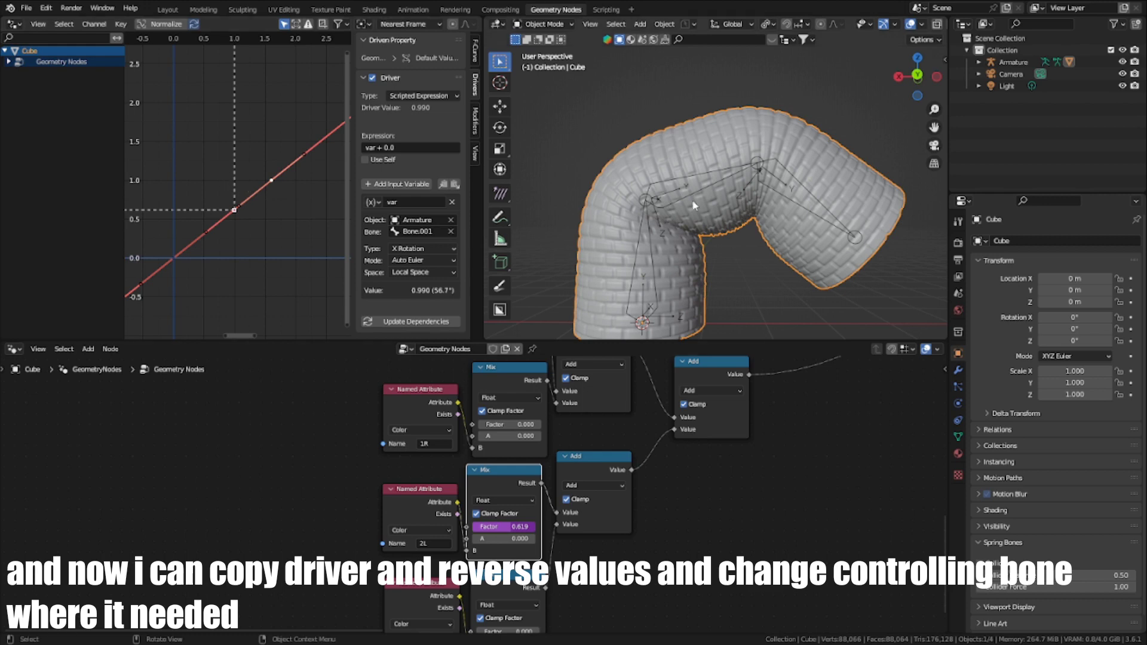
Step: Reset the end bone's rotation in Pose Mode, then rotate the two upper bones together to bend the cylinder
{"action": "left_click", "coordinate": [776, 190]}
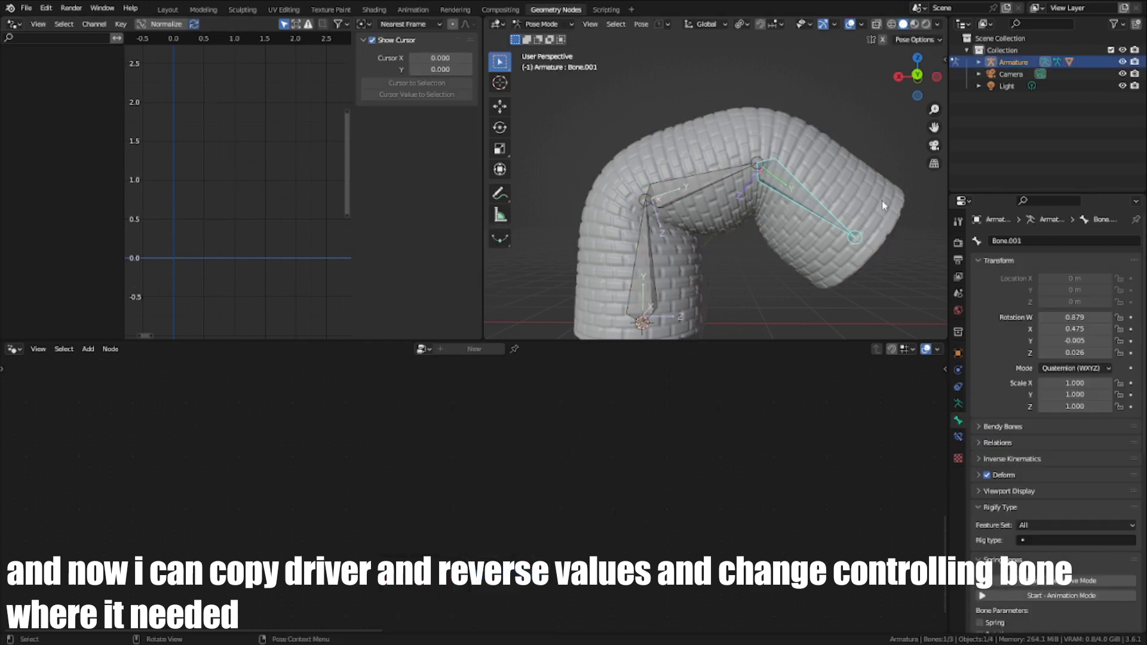
{"action": "key", "text": "alt+r"}
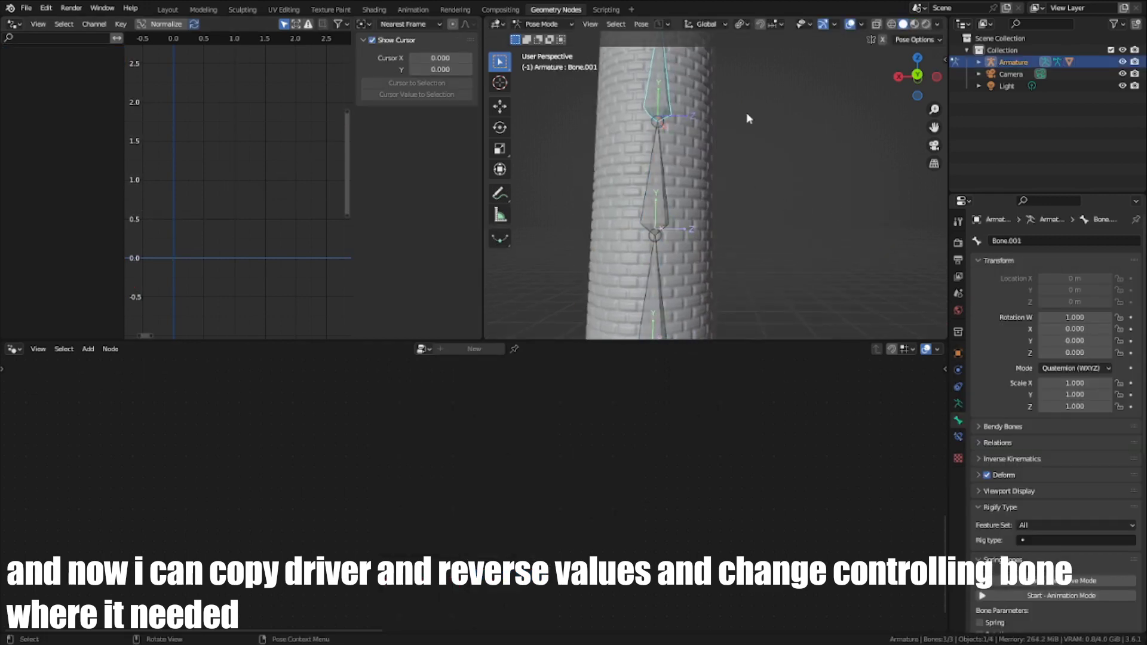
{"action": "key", "text": "r"}
{"action": "right_click", "coordinate": [680, 151]}
{"action": "left_click", "coordinate": [656, 196]}
{"action": "left_click", "coordinate": [665, 97], "text": "shift"}
{"action": "key", "text": "r"}
{"action": "left_click", "coordinate": [748, 214]}
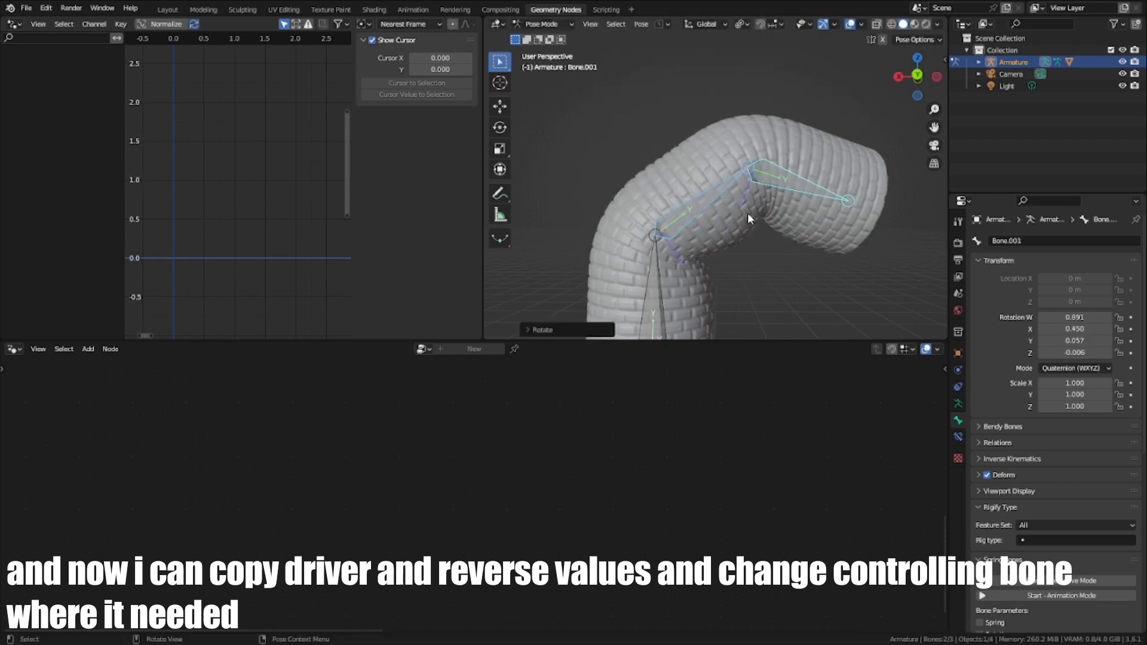
{"action": "left_click", "coordinate": [748, 213]}
{"action": "scroll", "coordinate": [776, 206], "scroll_direction": "up", "scroll_amount": 5}
{"action": "middle_click_drag", "start_coordinate": [760, 218], "coordinate": [769, 190]}
Step: Copy the driver from the 1L Mix node's Factor and paste it onto the 1R Mix node's Factor
{"action": "scroll", "coordinate": [779, 183], "scroll_direction": "down", "scroll_amount": 4}
{"action": "scroll", "coordinate": [440, 457], "scroll_direction": "down", "scroll_amount": 5}
{"action": "middle_click_drag", "start_coordinate": [440, 457], "coordinate": [445, 499]}
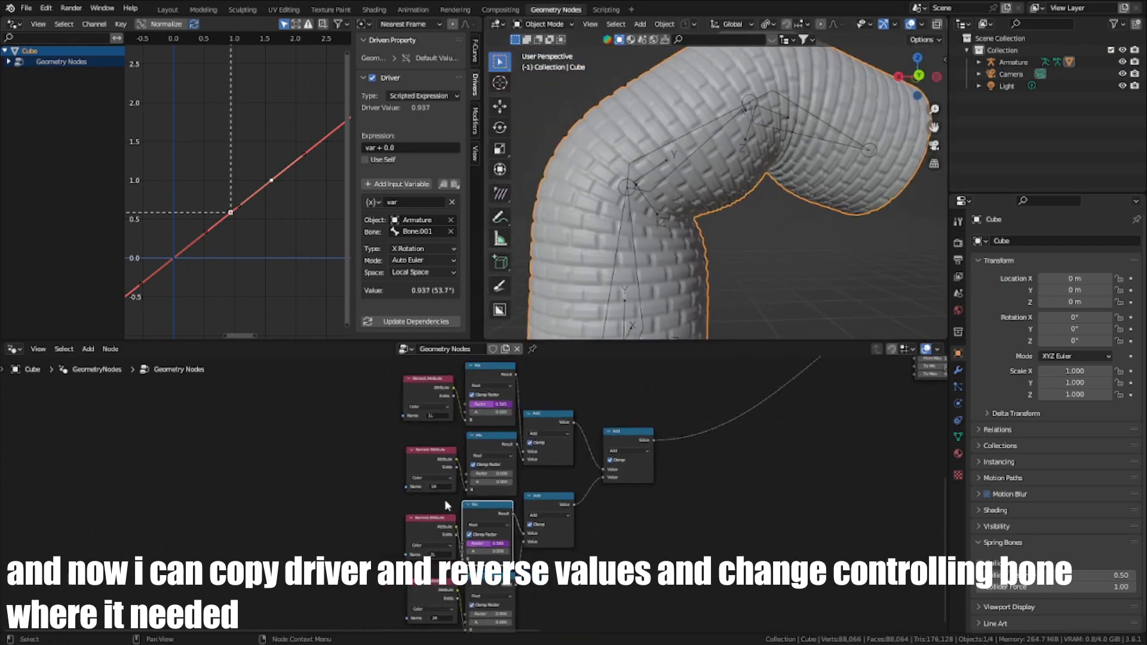
{"action": "scroll", "coordinate": [478, 472], "scroll_direction": "up", "scroll_amount": 2}
{"action": "scroll", "coordinate": [479, 472], "scroll_direction": "up", "scroll_amount": 2}
{"action": "right_click", "coordinate": [487, 383]}
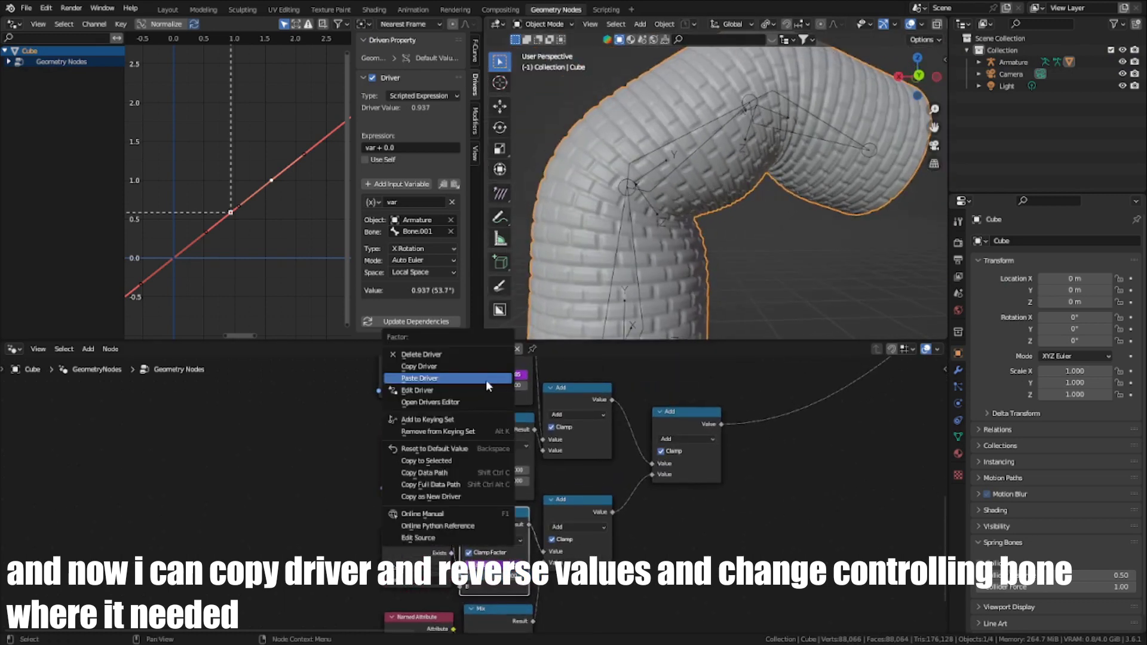
{"action": "left_click", "coordinate": [481, 377]}
{"action": "left_click", "coordinate": [502, 425]}
{"action": "right_click", "coordinate": [511, 474]}
{"action": "left_click", "coordinate": [508, 460]}
Step: Reverse the 1R driver curve by making the value of its active keyframe negative
{"action": "left_click", "coordinate": [276, 181]}
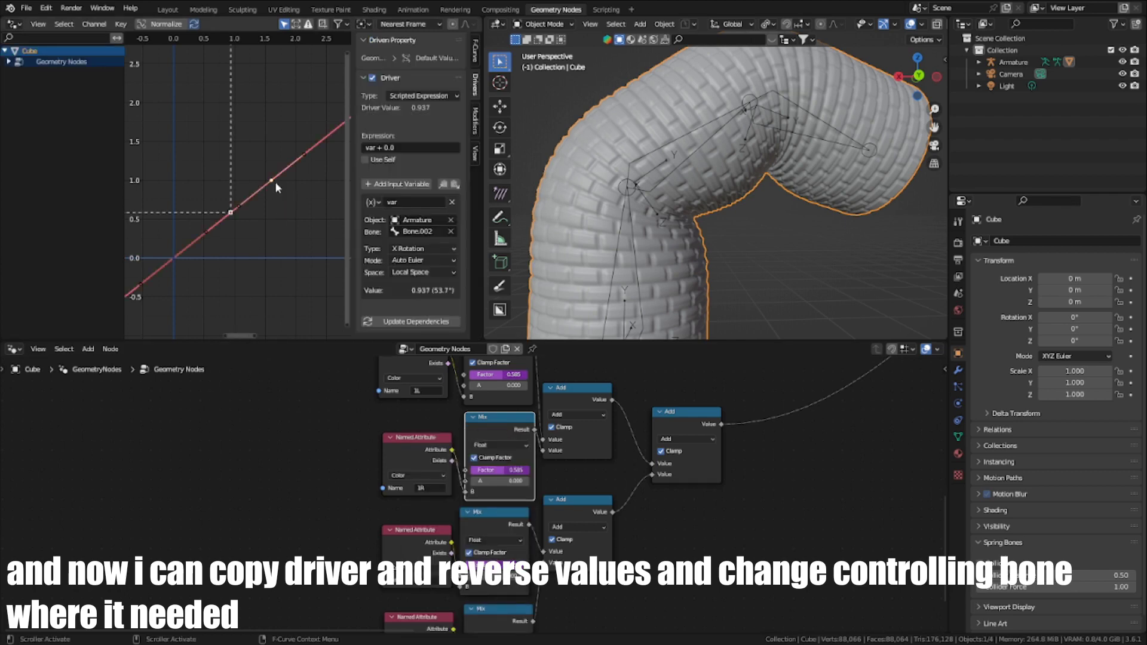
{"action": "left_click", "coordinate": [476, 51]}
{"action": "left_click", "coordinate": [430, 170]}
{"action": "type", "text": "-"}
{"action": "key", "text": "Return"}
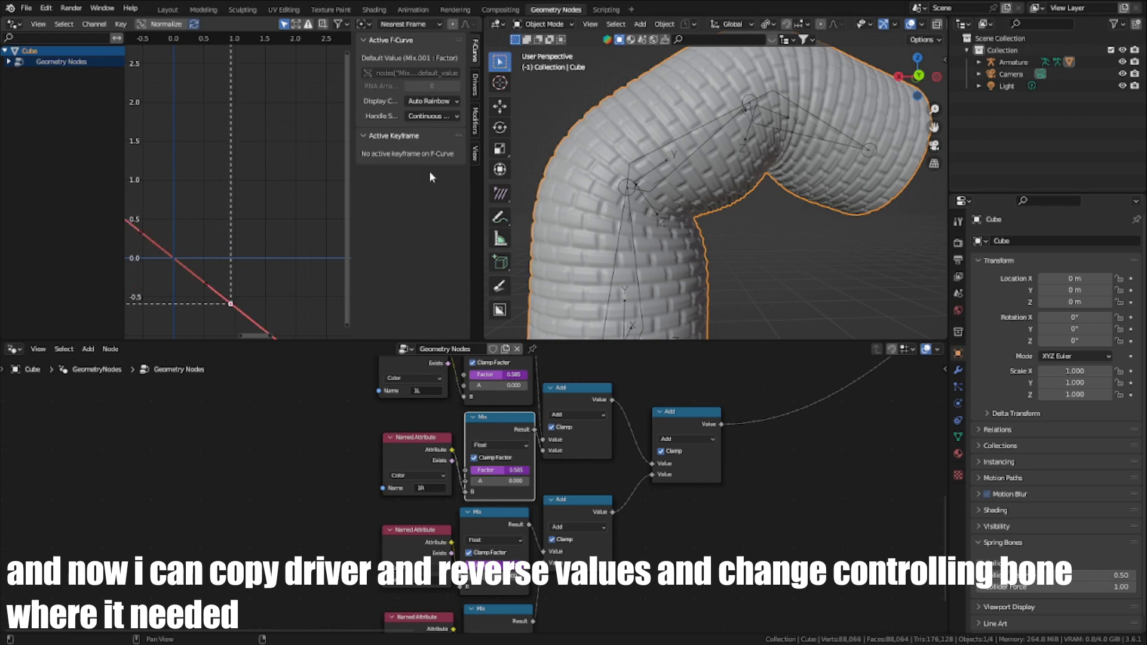
Step: Copy the driver from the 2L Mix node's Factor and paste it onto the 2R Mix node's Factor
{"action": "scroll", "coordinate": [267, 303], "scroll_direction": "down", "scroll_amount": 1}
{"action": "middle_click_drag", "start_coordinate": [486, 558], "coordinate": [505, 478]}
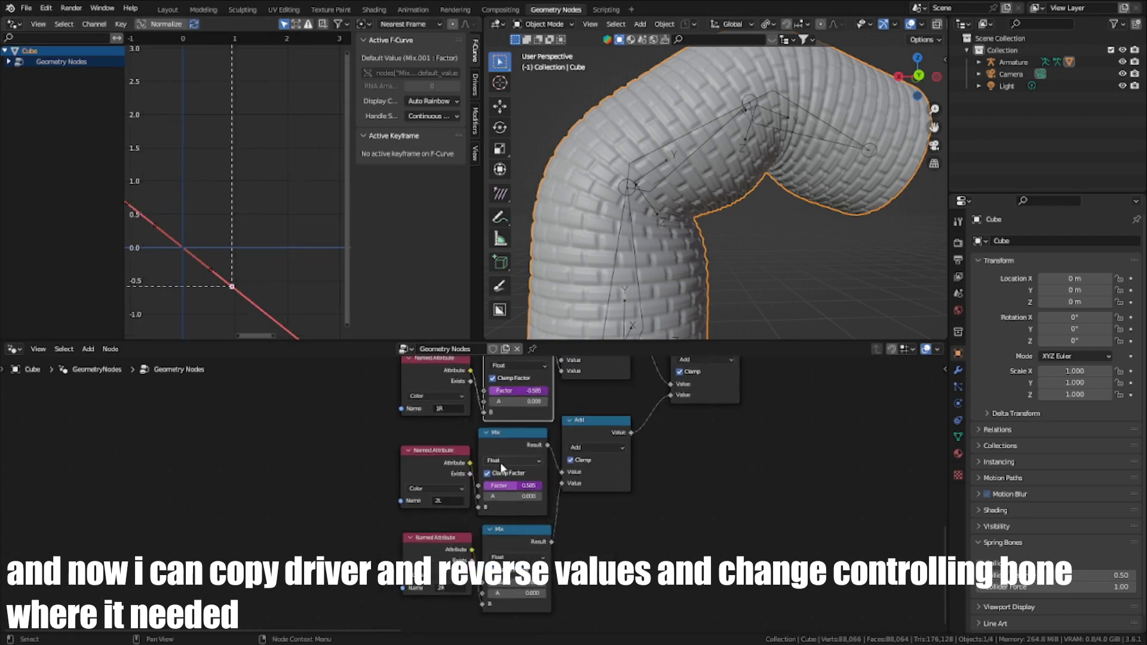
{"action": "scroll", "coordinate": [504, 479], "scroll_direction": "up", "scroll_amount": 1}
{"action": "left_click", "coordinate": [513, 541]}
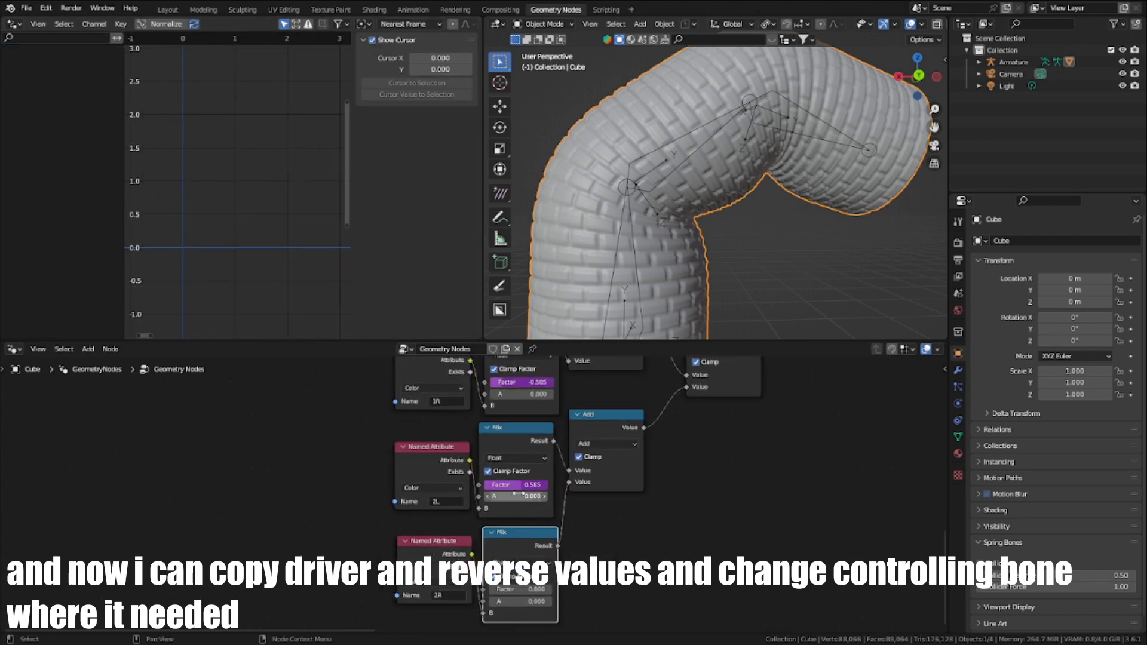
{"action": "right_click", "coordinate": [517, 486]}
{"action": "left_click", "coordinate": [509, 463]}
{"action": "right_click", "coordinate": [534, 588]}
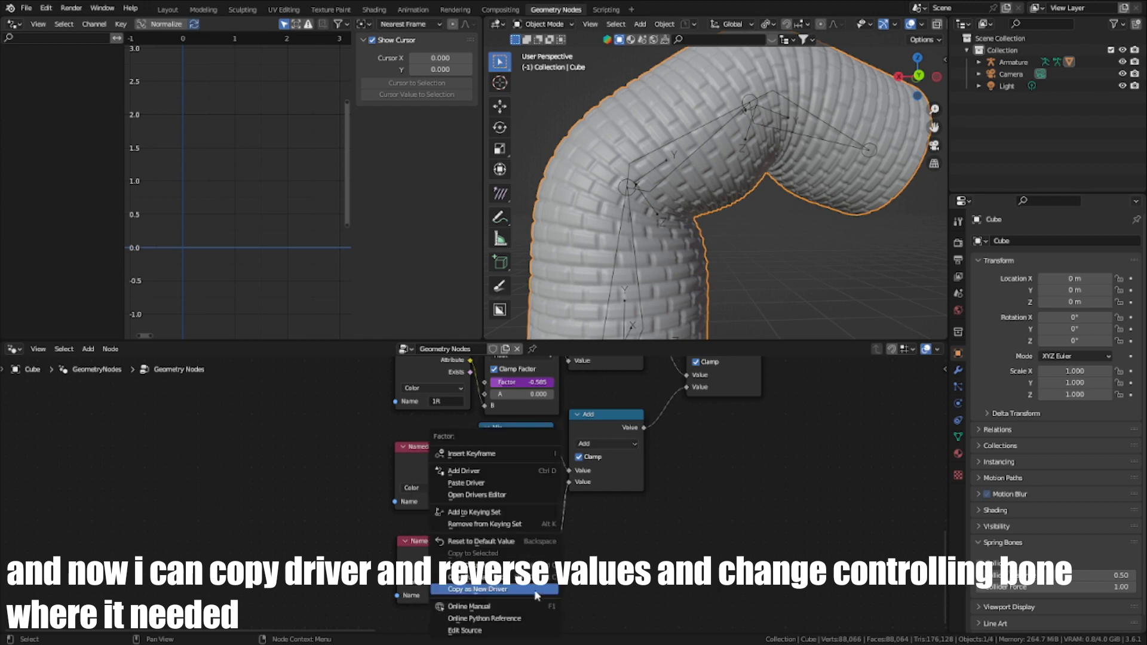
{"action": "left_click", "coordinate": [514, 484]}
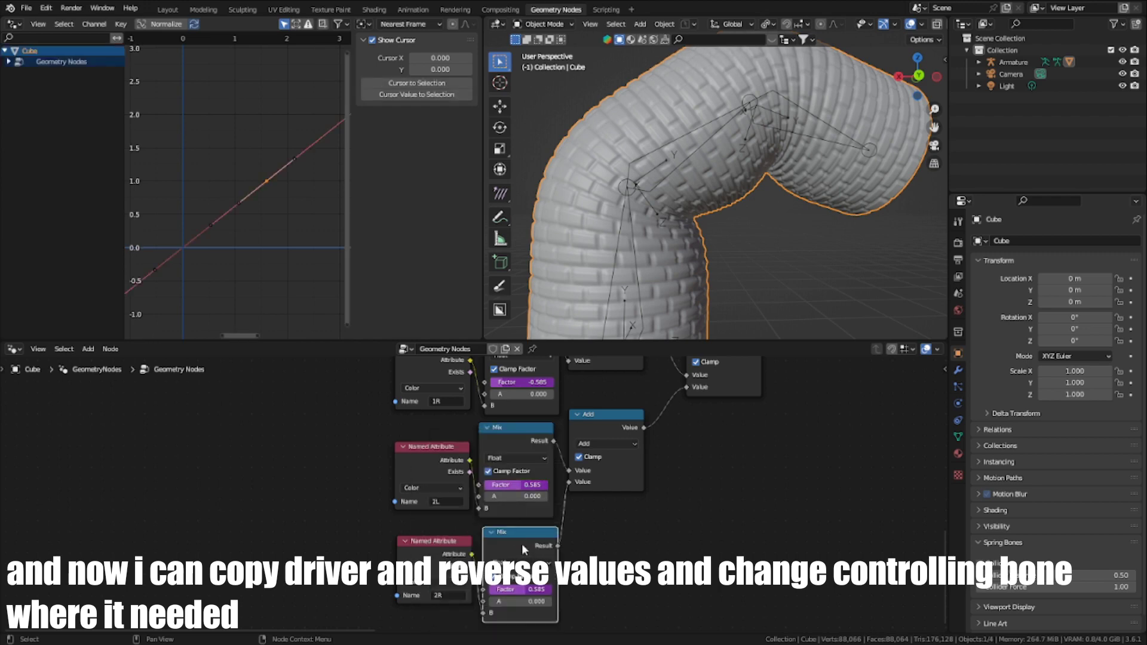
Step: Make the 2R driver curve's keyframe value negative, and rotate the two upper bones to bend the cylinder the opposite way
{"action": "left_click", "coordinate": [268, 191]}
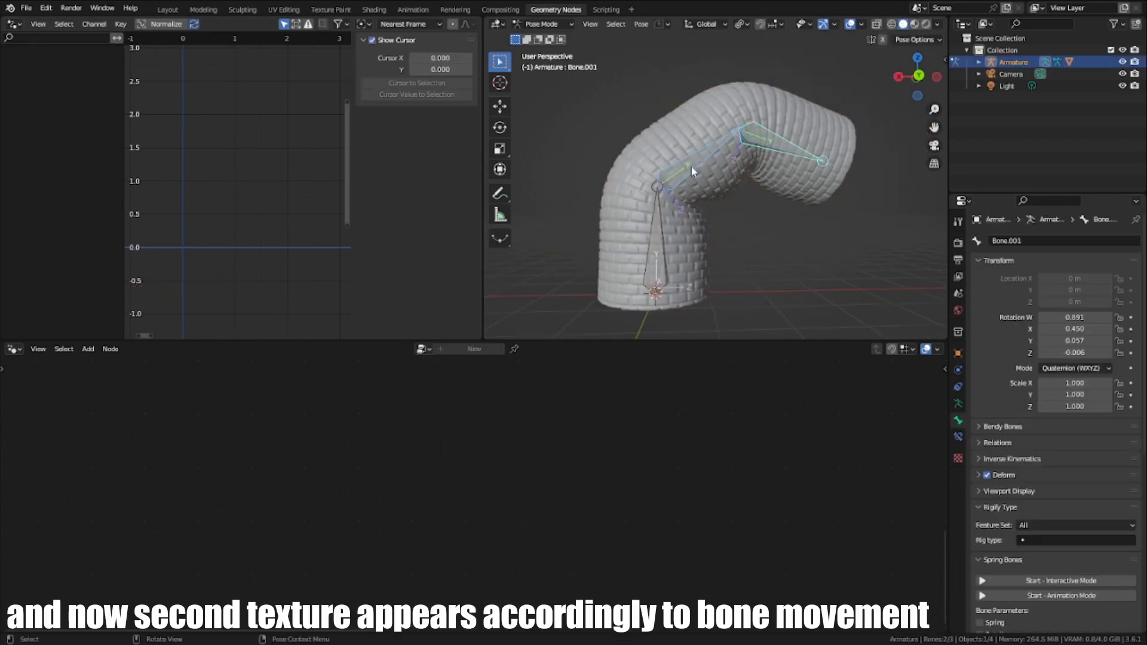
{"action": "key", "text": "r"}
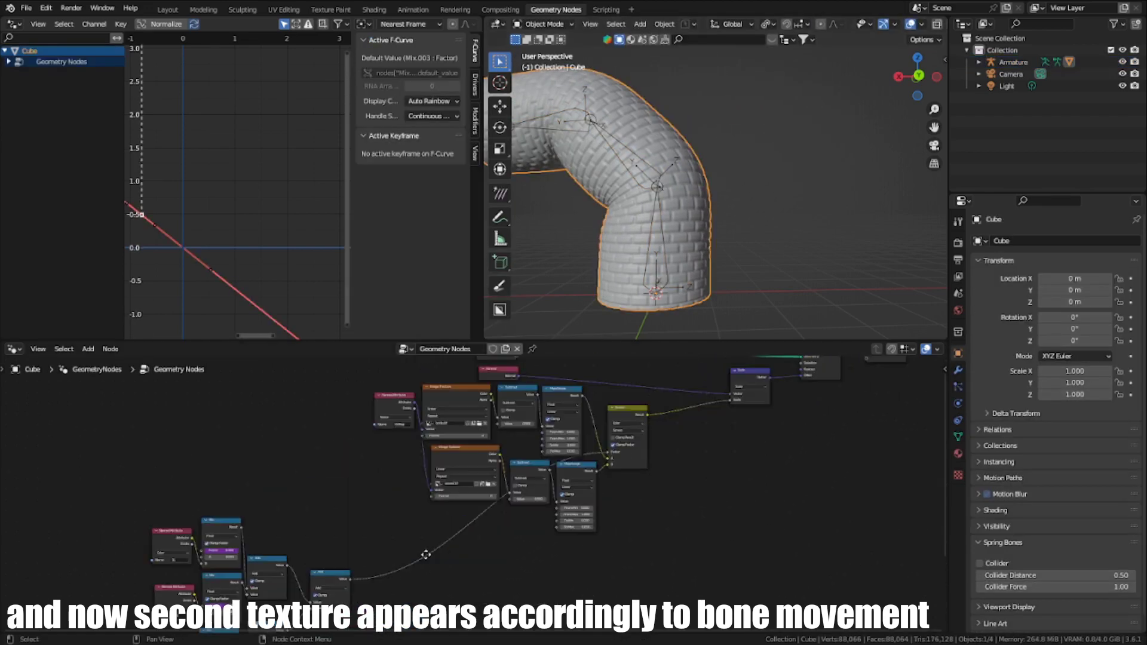
Step: Disconnect the brick Map Range from the Screen node's A input and set color A to black
{"action": "scroll", "coordinate": [597, 430], "scroll_direction": "up", "scroll_amount": 5}
{"action": "scroll", "coordinate": [577, 514], "scroll_direction": "down", "scroll_amount": 2}
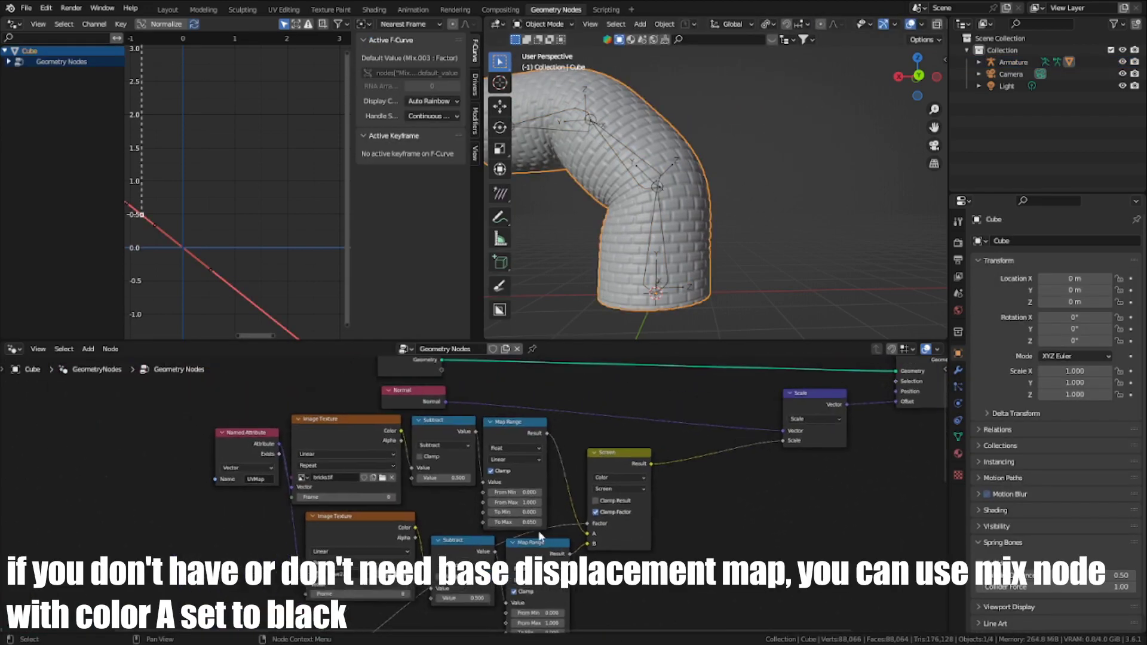
{"action": "scroll", "coordinate": [502, 496], "scroll_direction": "up", "scroll_amount": 2}
{"action": "left_click_drag", "start_coordinate": [641, 552], "coordinate": [620, 532]}
{"action": "left_click", "coordinate": [702, 552]}
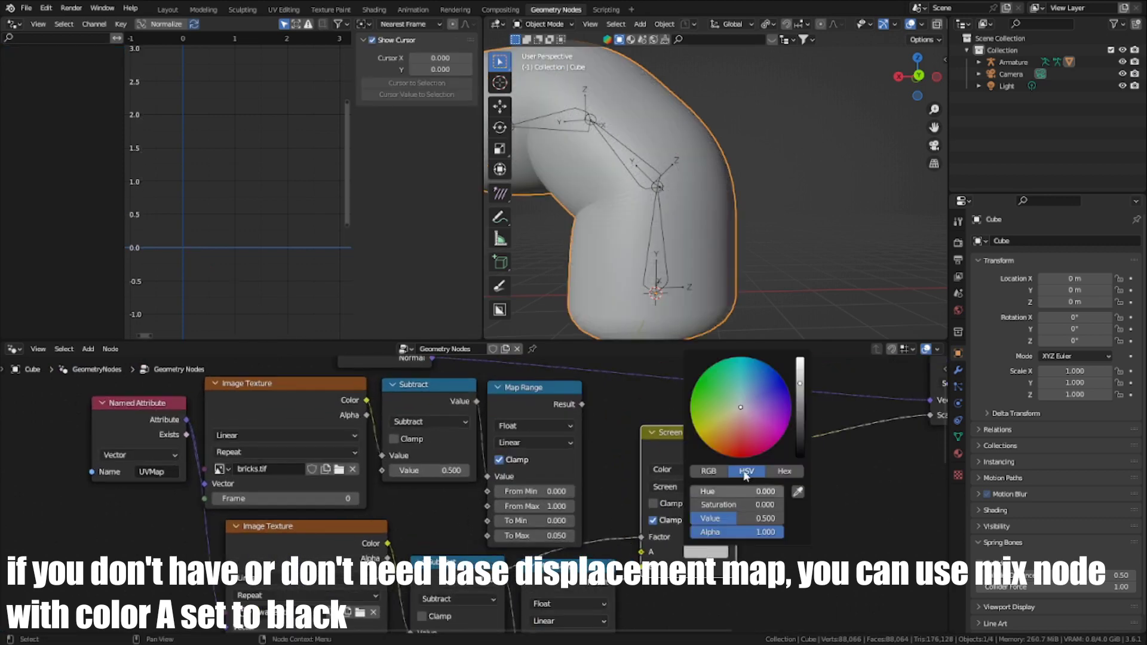
{"action": "left_click_drag", "start_coordinate": [800, 425], "coordinate": [801, 459]}
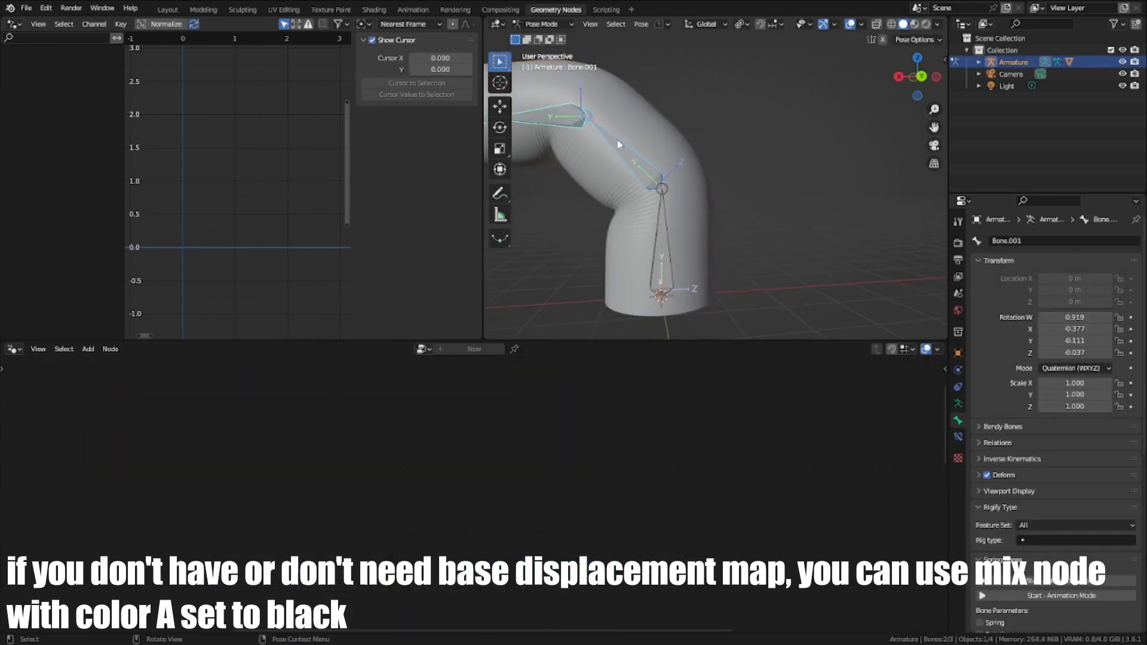
Step: Rotate the two upper bones back and forth in Pose Mode to test the wave displacement, then reselect the cylinder
{"action": "key", "text": "r"}
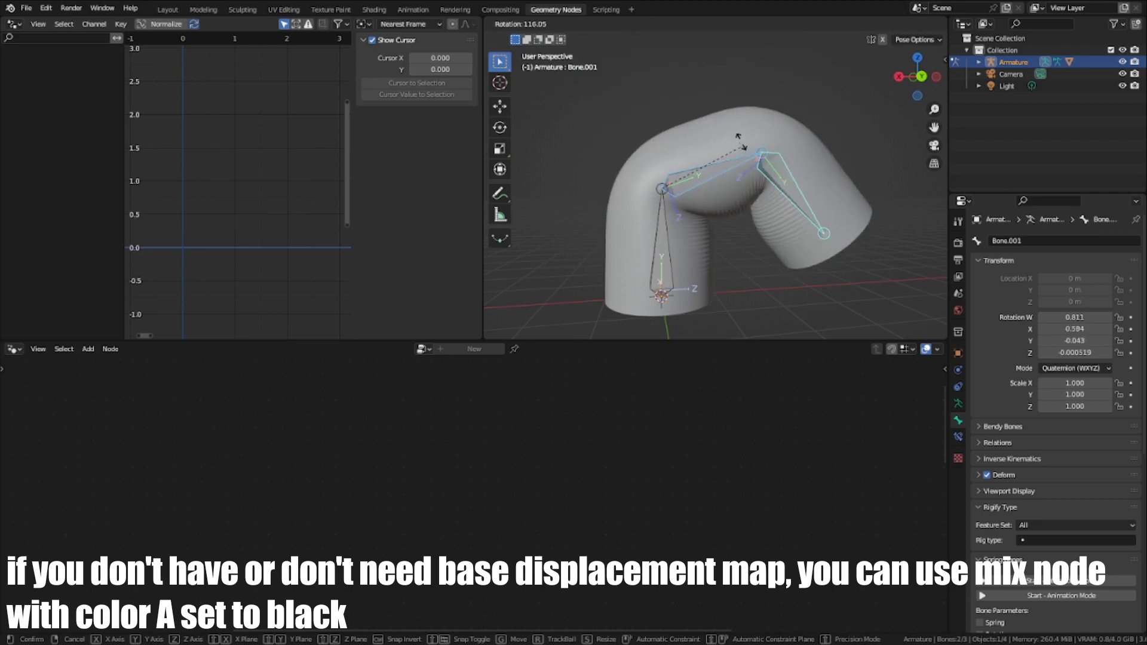
{"action": "left_click", "coordinate": [556, 149]}
{"action": "middle_click_drag", "start_coordinate": [632, 192], "coordinate": [782, 200], "text": "shift"}
{"action": "middle_click_drag", "start_coordinate": [782, 200], "coordinate": [627, 188]}
{"action": "left_click", "coordinate": [790, 233]}
{"action": "key", "text": "ctrl+Tab"}
{"action": "left_click", "coordinate": [792, 232]}
{"action": "middle_click_drag", "start_coordinate": [626, 189], "coordinate": [681, 219], "text": "shift"}
{"action": "scroll", "coordinate": [561, 547], "scroll_direction": "up", "scroll_amount": 1}
{"action": "middle_click_drag", "start_coordinate": [561, 549], "coordinate": [554, 431]}
{"action": "scroll", "coordinate": [546, 457], "scroll_direction": "up", "scroll_amount": 1}
{"action": "scroll", "coordinate": [540, 490], "scroll_direction": "down", "scroll_amount": 2}
{"action": "middle_click_drag", "start_coordinate": [560, 559], "coordinate": [502, 464]}
{"action": "scroll", "coordinate": [503, 491], "scroll_direction": "up", "scroll_amount": 1}
{"action": "left_click_drag", "start_coordinate": [504, 506], "coordinate": [546, 506]}
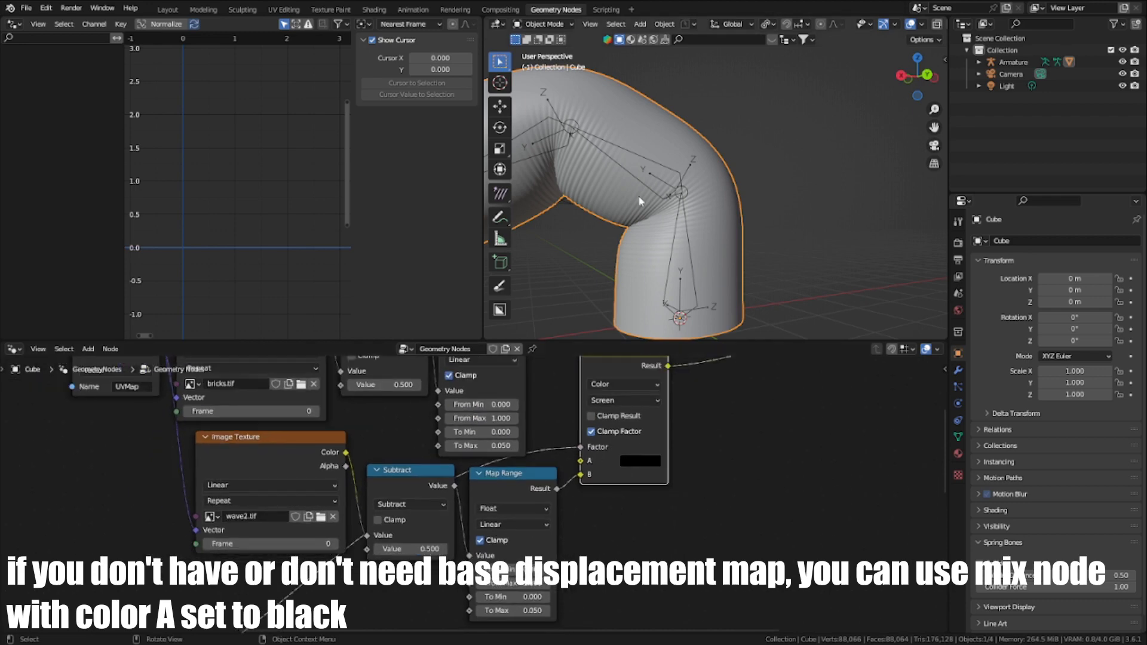
Step: Rotate the upper bones once more, clear their rotation to straighten the cylinder, and reselect it in Object Mode
{"action": "middle_click_drag", "start_coordinate": [639, 198], "coordinate": [626, 187]}
{"action": "left_click", "coordinate": [619, 176]}
{"action": "key", "text": "ctrl+Tab"}
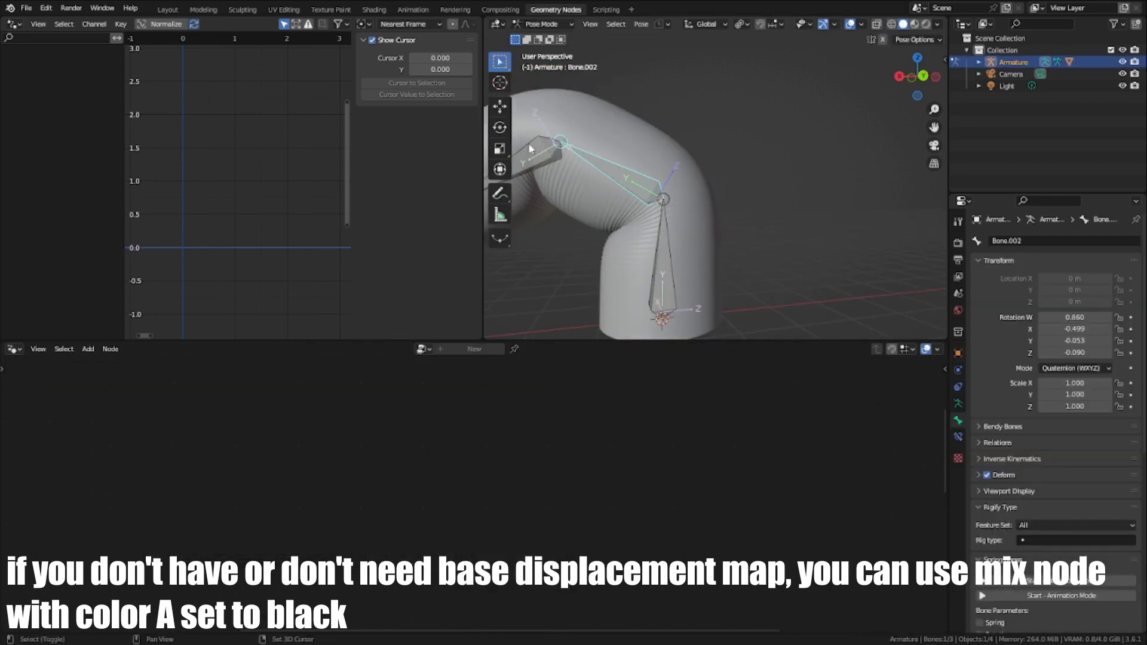
{"action": "key", "text": "r"}
{"action": "left_click", "coordinate": [737, 133]}
{"action": "middle_click_drag", "start_coordinate": [737, 132], "coordinate": [671, 140]}
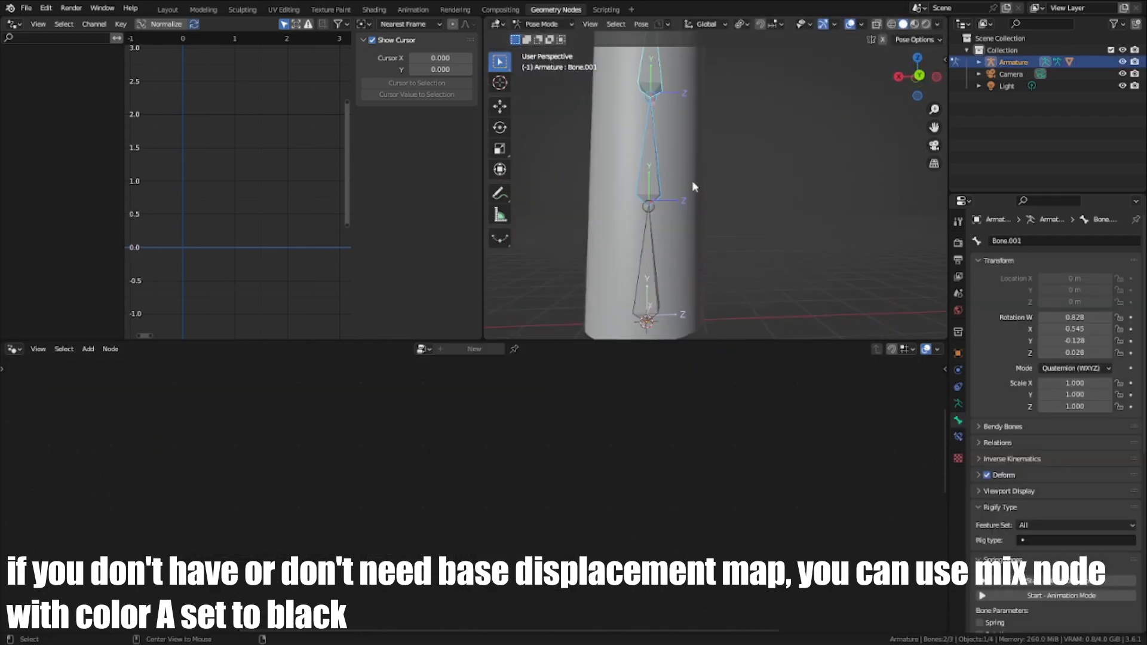
{"action": "left_click", "coordinate": [682, 170]}
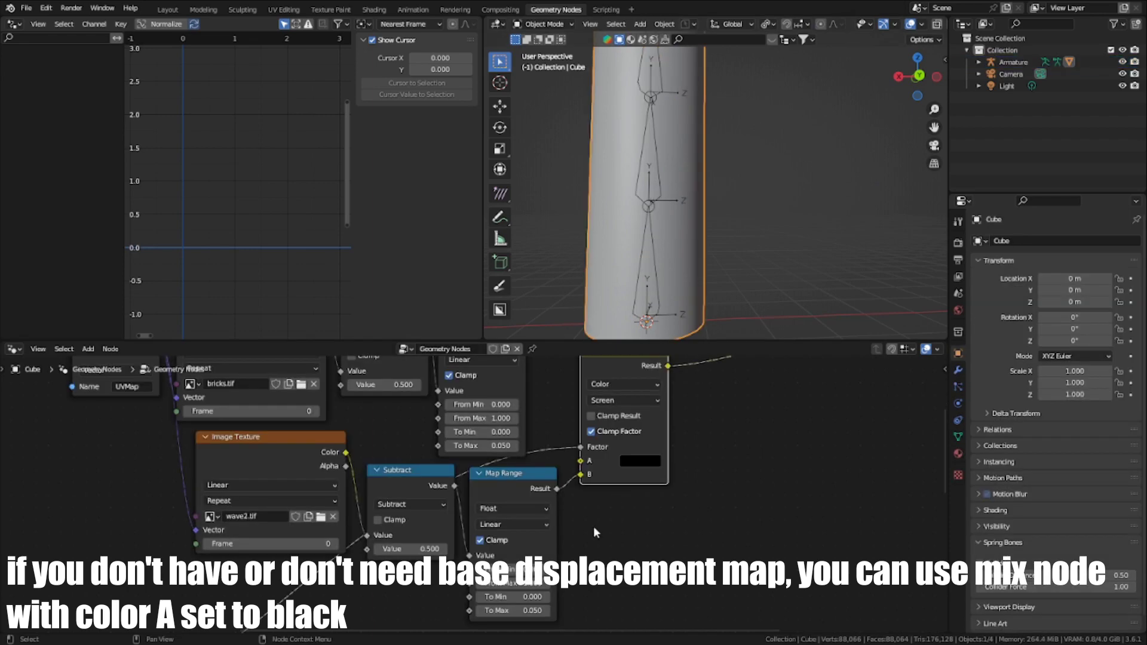
Step: Reconnect the brick Map Range's Result to the Screen node's A input
{"action": "scroll", "coordinate": [593, 527], "scroll_direction": "down", "scroll_amount": 3}
{"action": "middle_click_drag", "start_coordinate": [578, 423], "coordinate": [515, 524]}
{"action": "scroll", "coordinate": [516, 514], "scroll_direction": "down", "scroll_amount": 3}
{"action": "scroll", "coordinate": [423, 497], "scroll_direction": "up", "scroll_amount": 2}
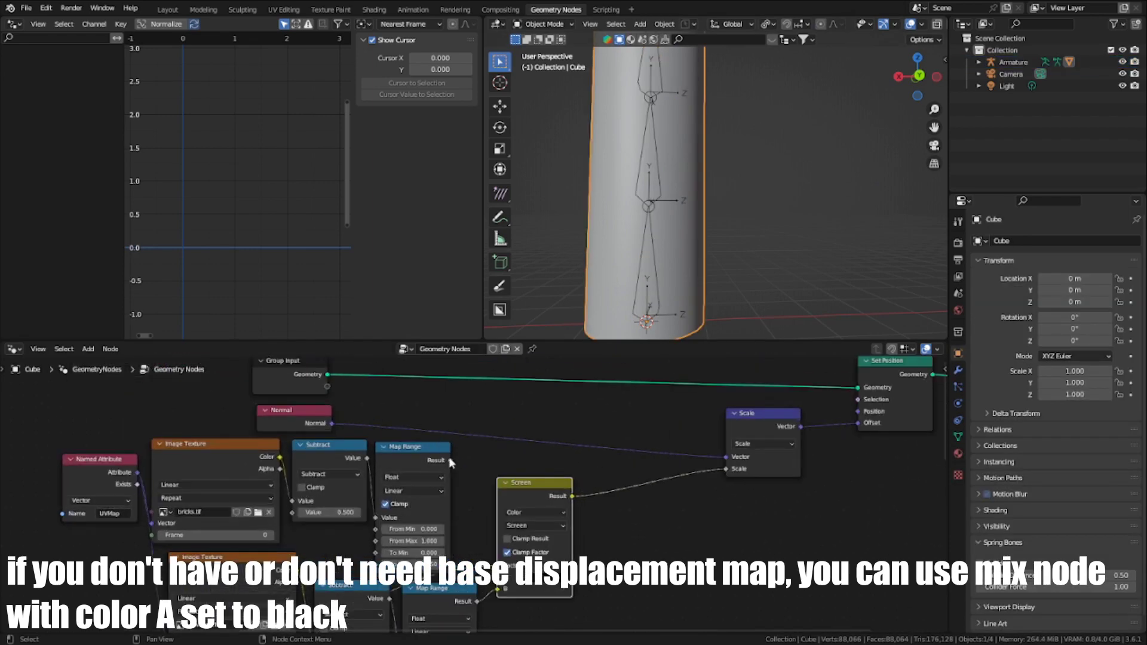
{"action": "left_click_drag", "start_coordinate": [451, 460], "coordinate": [482, 502]}
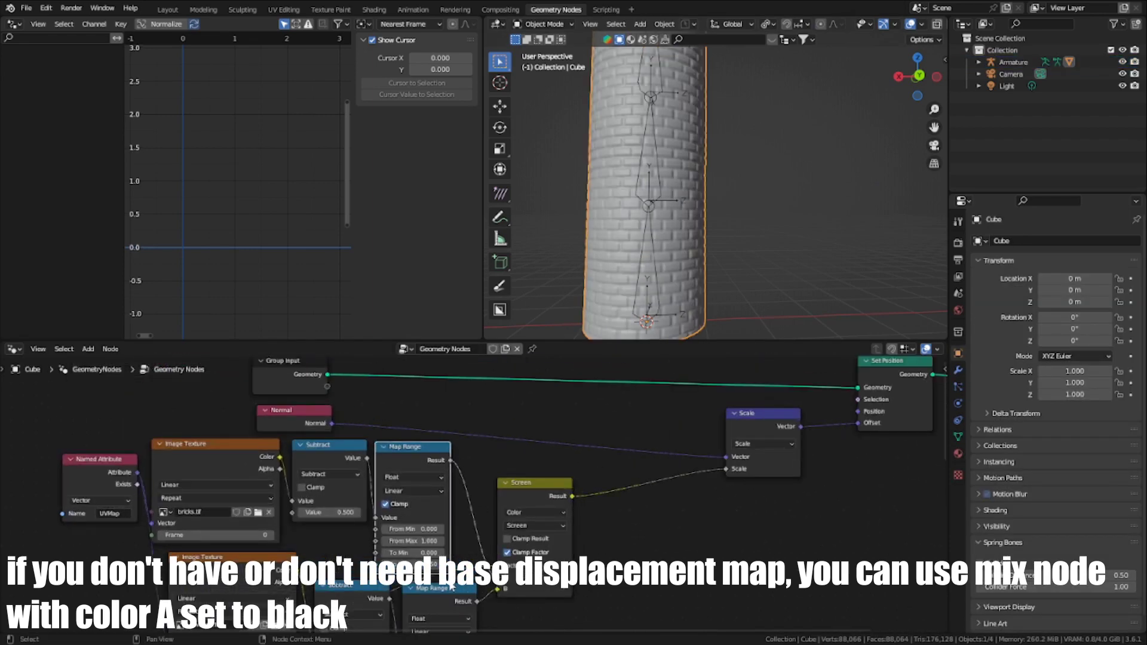
{"action": "left_click_drag", "start_coordinate": [495, 576], "coordinate": [498, 577]}
{"action": "scroll", "coordinate": [451, 582], "scroll_direction": "up", "scroll_amount": 1}
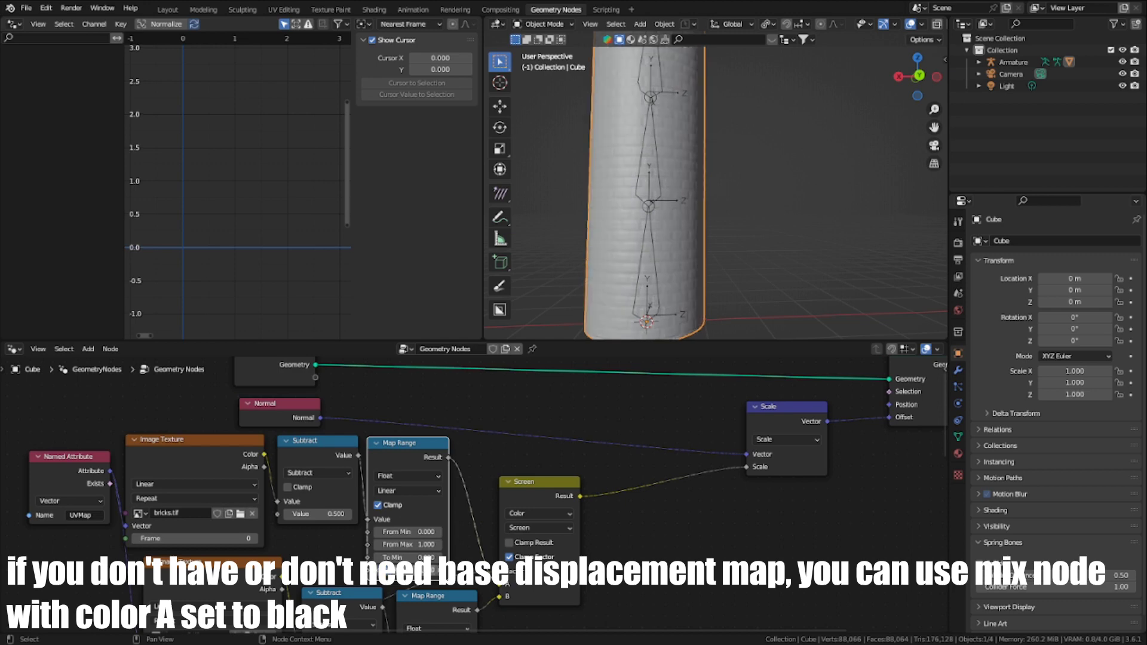
Step: Duplicate the whole mask node group and place the copy above the original
{"action": "scroll", "coordinate": [642, 171], "scroll_direction": "down", "scroll_amount": 3}
{"action": "left_click", "coordinate": [672, 199]}
{"action": "left_click", "coordinate": [706, 195]}
{"action": "scroll", "coordinate": [494, 463], "scroll_direction": "down", "scroll_amount": 4}
{"action": "scroll", "coordinate": [493, 463], "scroll_direction": "down", "scroll_amount": 3}
{"action": "left_click_drag", "start_coordinate": [328, 446], "coordinate": [568, 613]}
{"action": "scroll", "coordinate": [533, 439], "scroll_direction": "up", "scroll_amount": 2}
{"action": "middle_click_drag", "start_coordinate": [546, 459], "coordinate": [543, 516]}
{"action": "key", "text": "shift+d"}
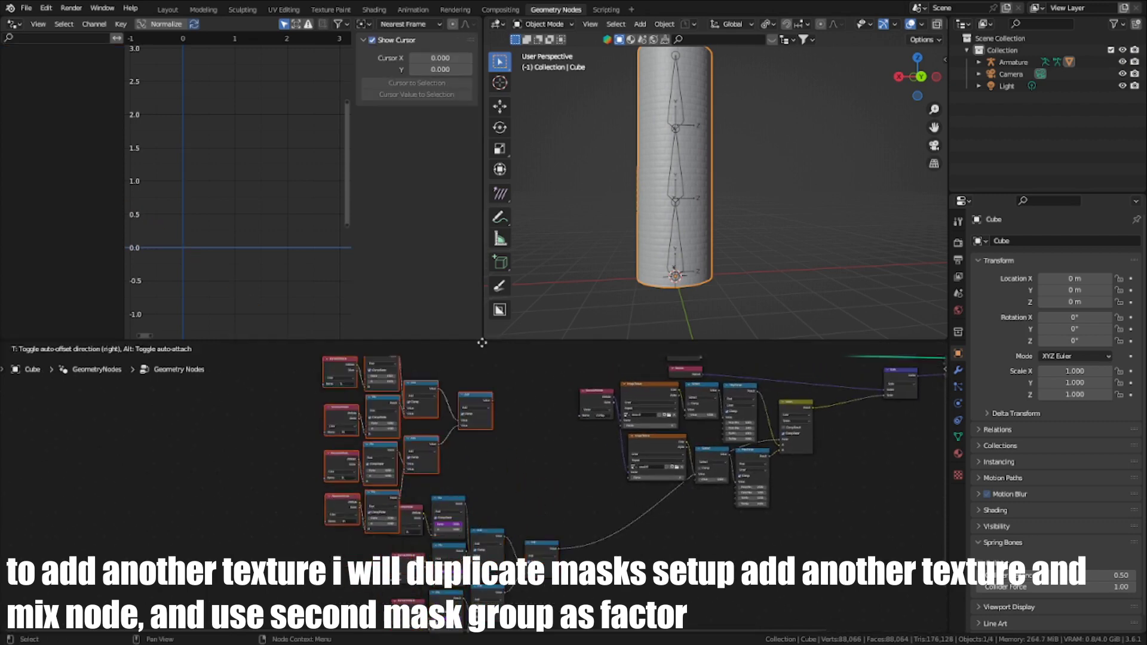
{"action": "left_click", "coordinate": [502, 383]}
Step: Duplicate the Screen mix node and insert the copy between the first Screen node and the Scale node
{"action": "scroll", "coordinate": [618, 486], "scroll_direction": "up", "scroll_amount": 2}
{"action": "middle_click_drag", "start_coordinate": [711, 478], "coordinate": [634, 503]}
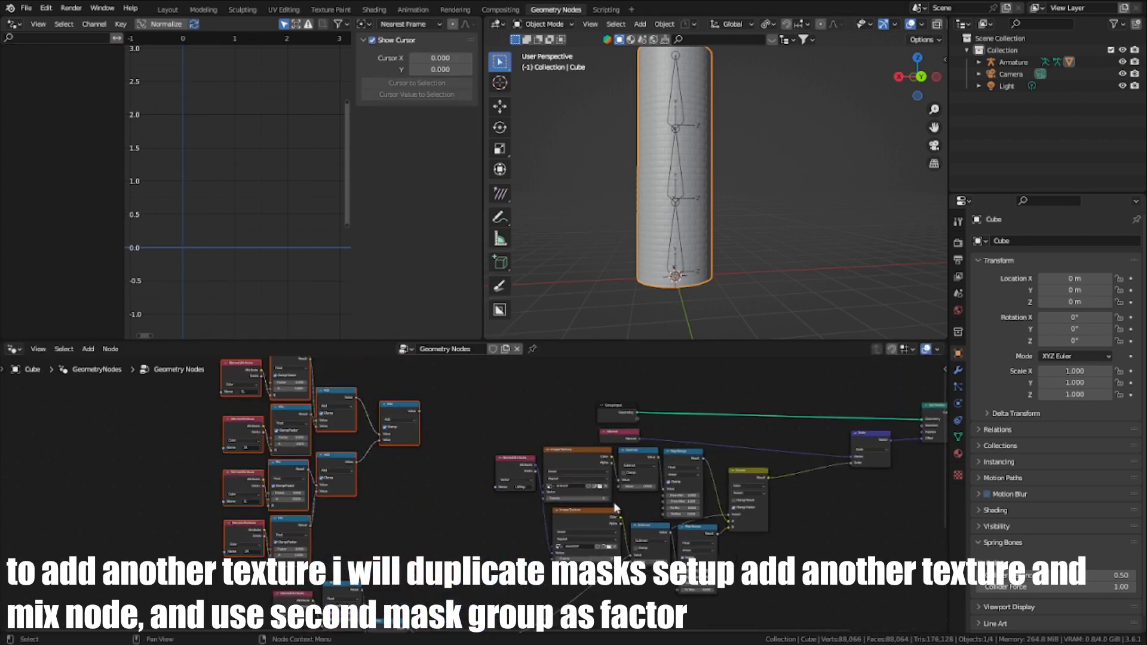
{"action": "middle_click_drag", "start_coordinate": [746, 488], "coordinate": [629, 504]}
{"action": "left_click", "coordinate": [628, 489]}
{"action": "key", "text": "shift+d"}
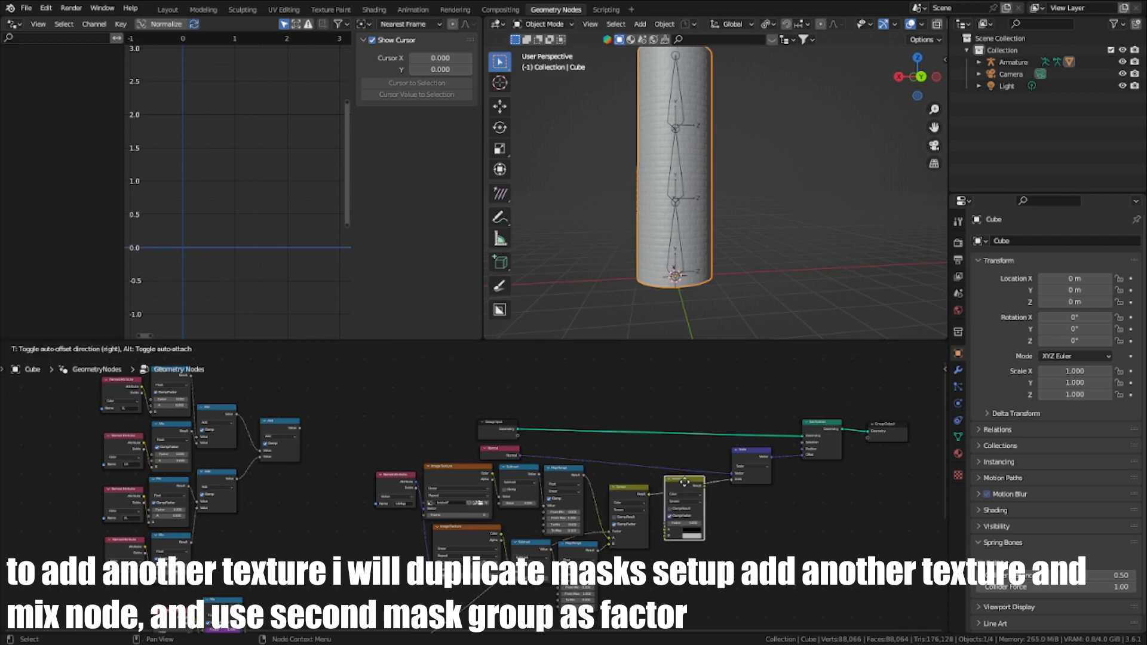
{"action": "left_click", "coordinate": [678, 521]}
Step: Duplicate the wave2.tif Image Texture node below the original, keeping its UV vector link, and load wave1.tif into the copy
{"action": "scroll", "coordinate": [684, 525], "scroll_direction": "up", "scroll_amount": 3}
{"action": "scroll", "coordinate": [621, 500], "scroll_direction": "up", "scroll_amount": 1}
{"action": "scroll", "coordinate": [564, 501], "scroll_direction": "down", "scroll_amount": 2}
{"action": "middle_click_drag", "start_coordinate": [468, 509], "coordinate": [538, 485]}
{"action": "left_click", "coordinate": [412, 513]}
{"action": "middle_click_drag", "start_coordinate": [425, 465], "coordinate": [460, 396]}
{"action": "key", "text": "shift+d"}
{"action": "middle_click_drag", "start_coordinate": [452, 553], "coordinate": [443, 518]}
{"action": "key", "text": "ctrl+z"}
{"action": "left_click_drag", "start_coordinate": [418, 397], "coordinate": [492, 553]}
{"action": "left_click", "coordinate": [497, 579]}
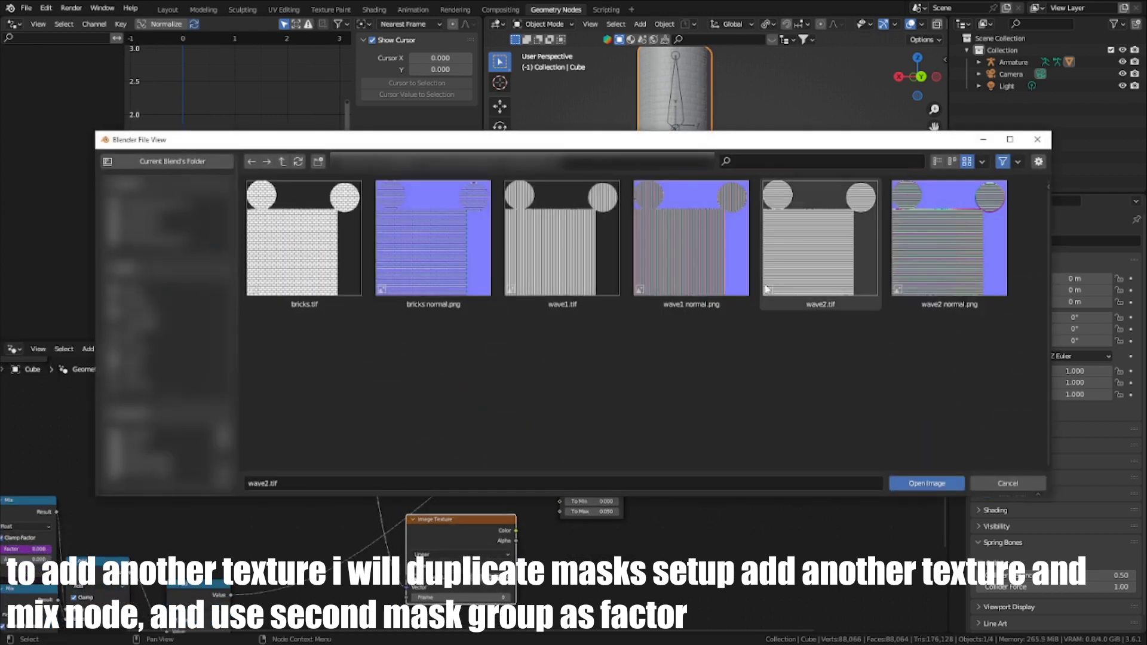
{"action": "double_click", "coordinate": [610, 256]}
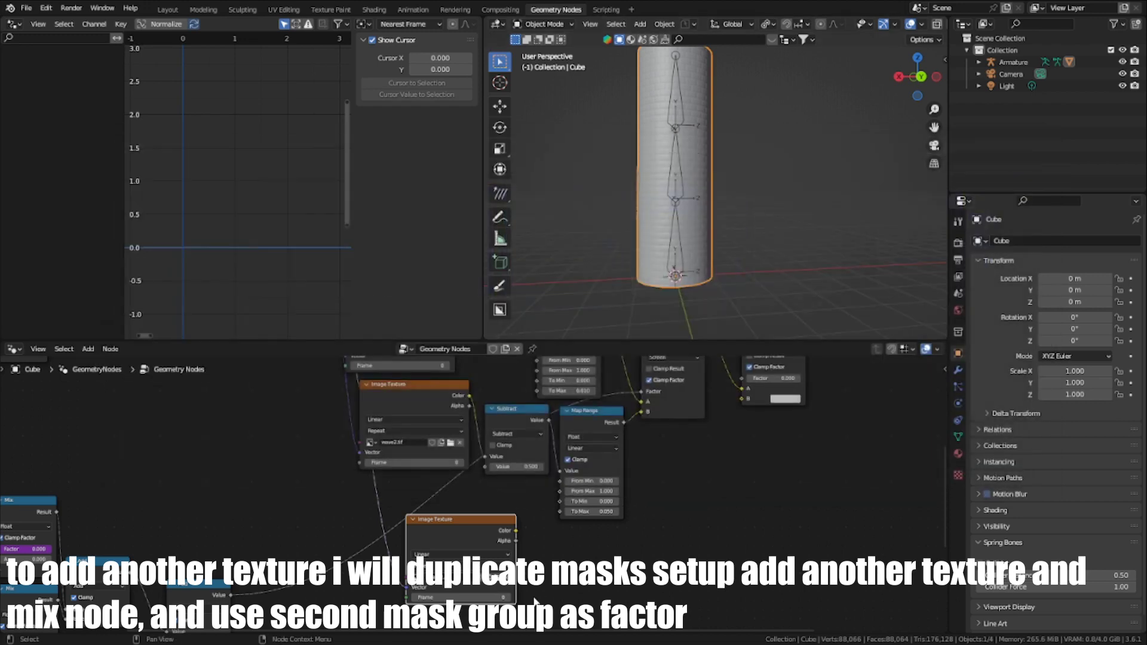
Step: Connect the wave1.tif texture's Color to the second Screen node's B input and reposition that Screen node
{"action": "scroll", "coordinate": [478, 526], "scroll_direction": "up", "scroll_amount": 1}
{"action": "left_click_drag", "start_coordinate": [485, 530], "coordinate": [450, 500]}
{"action": "scroll", "coordinate": [453, 502], "scroll_direction": "down", "scroll_amount": 2}
{"action": "middle_click_drag", "start_coordinate": [452, 502], "coordinate": [353, 573]}
{"action": "left_click_drag", "start_coordinate": [376, 565], "coordinate": [622, 469]}
{"action": "left_click", "coordinate": [648, 395]}
{"action": "key", "text": "g"}
{"action": "left_click", "coordinate": [652, 452]}
Step: Connect the duplicated mask group's final Add output to the second Screen node's Factor
{"action": "scroll", "coordinate": [602, 444], "scroll_direction": "down", "scroll_amount": 4}
{"action": "middle_click_drag", "start_coordinate": [602, 444], "coordinate": [656, 493]}
{"action": "left_click_drag", "start_coordinate": [654, 483], "coordinate": [656, 481]}
{"action": "left_click_drag", "start_coordinate": [230, 410], "coordinate": [648, 481]}
Step: Select the duplicated mask group and move it closer to the texture nodes
{"action": "middle_click_drag", "start_coordinate": [372, 483], "coordinate": [573, 457]}
{"action": "scroll", "coordinate": [574, 457], "scroll_direction": "down", "scroll_amount": 5}
{"action": "middle_click_drag", "start_coordinate": [256, 419], "coordinate": [295, 452]}
{"action": "left_click_drag", "start_coordinate": [296, 395], "coordinate": [501, 543]}
{"action": "key", "text": "g"}
{"action": "left_click", "coordinate": [477, 515]}
{"action": "scroll", "coordinate": [453, 482], "scroll_direction": "up", "scroll_amount": 4}
{"action": "scroll", "coordinate": [510, 459], "scroll_direction": "down", "scroll_amount": 1}
{"action": "middle_click_drag", "start_coordinate": [510, 459], "coordinate": [526, 440]}
{"action": "left_click", "coordinate": [464, 494]}
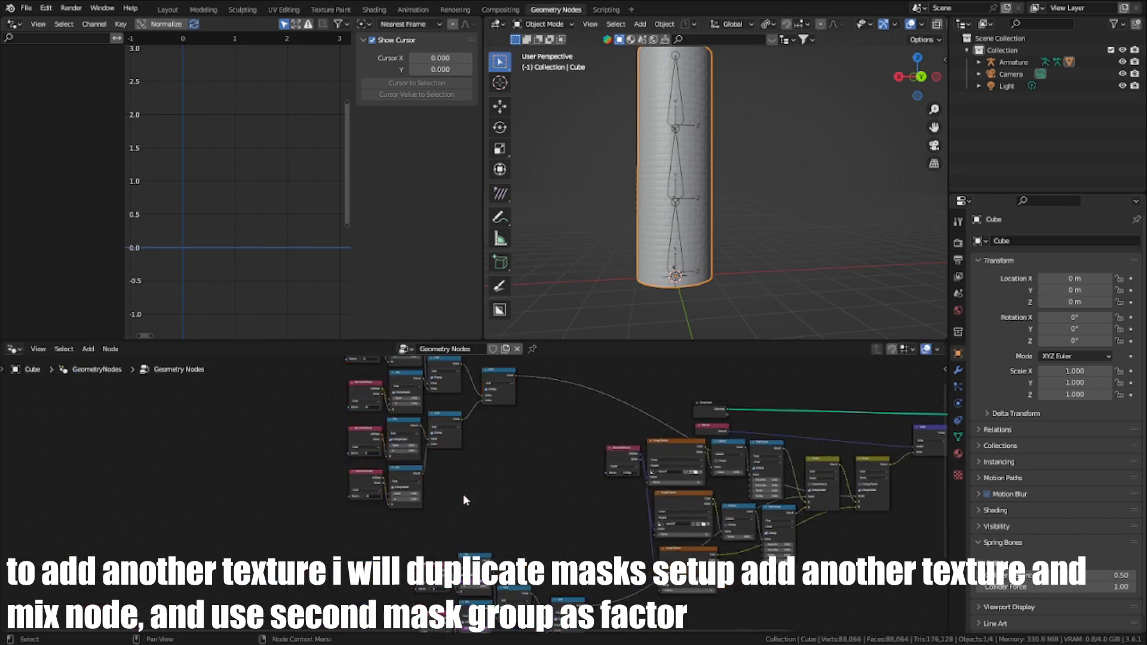
Step: Copy the Factor driver of the lower mask group's first Mix node onto the Factor of the upper group's second Mix node
{"action": "key", "text": "ctrl+space"}
{"action": "middle_click_drag", "start_coordinate": [517, 394], "coordinate": [491, 394]}
{"action": "scroll", "coordinate": [496, 398], "scroll_direction": "up", "scroll_amount": 3}
{"action": "scroll", "coordinate": [506, 404], "scroll_direction": "down", "scroll_amount": 3}
{"action": "middle_click_drag", "start_coordinate": [561, 433], "coordinate": [538, 413]}
{"action": "scroll", "coordinate": [540, 420], "scroll_direction": "up", "scroll_amount": 1}
{"action": "scroll", "coordinate": [539, 419], "scroll_direction": "up", "scroll_amount": 1}
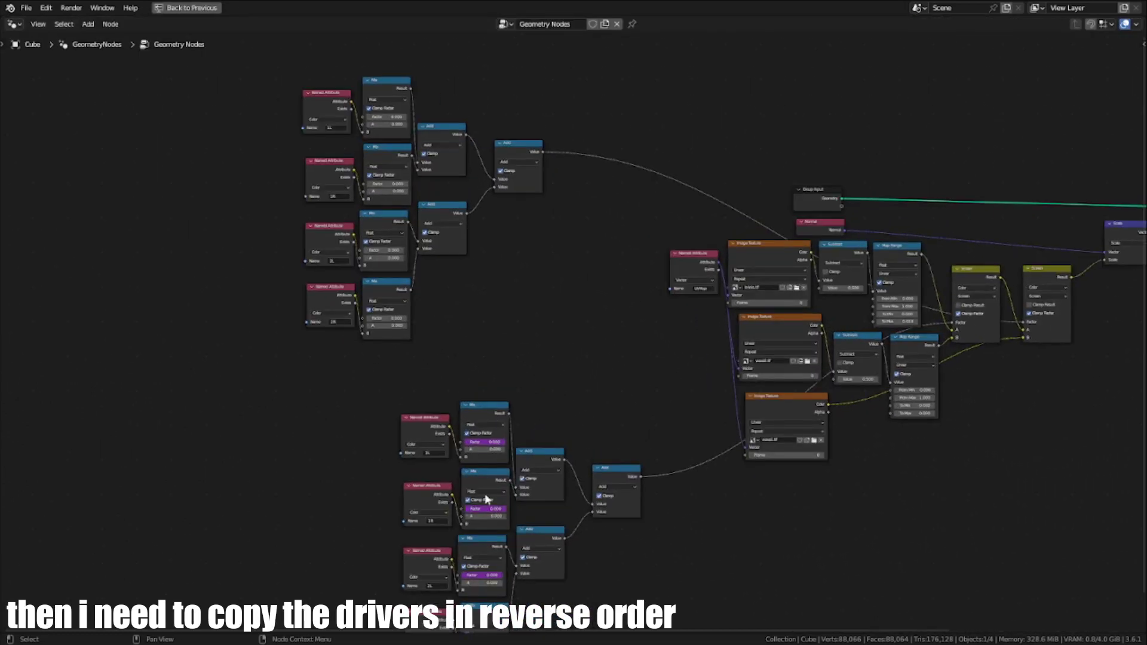
{"action": "scroll", "coordinate": [456, 312], "scroll_direction": "down", "scroll_amount": 1}
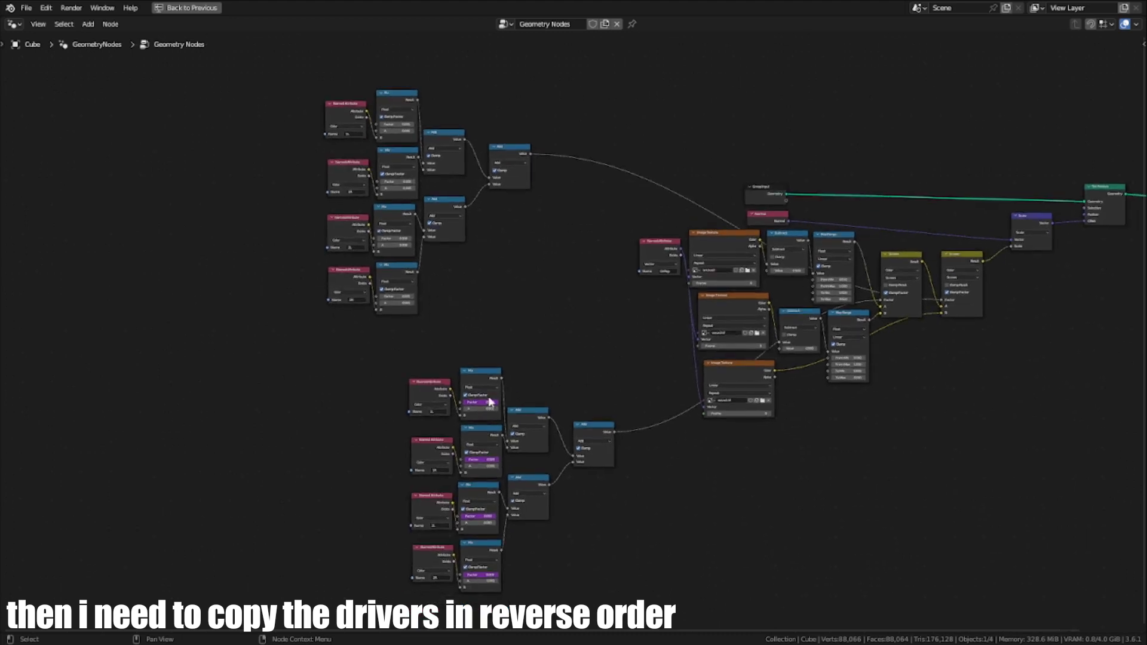
{"action": "right_click", "coordinate": [489, 465]}
{"action": "right_click", "coordinate": [479, 405]}
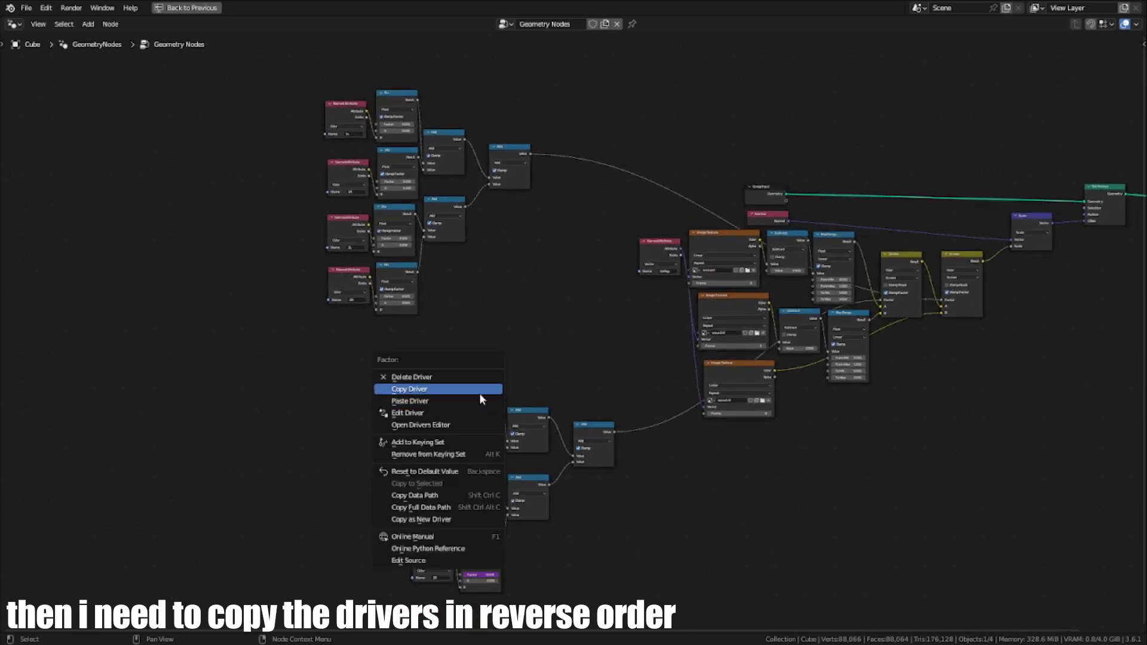
{"action": "left_click", "coordinate": [479, 393]}
{"action": "right_click", "coordinate": [410, 188]}
{"action": "left_click", "coordinate": [410, 203]}
Step: Copy the Factor driver of the lower mask group's third Mix node onto the upper group's fourth Mix node
{"action": "right_click", "coordinate": [478, 515]}
{"action": "left_click", "coordinate": [475, 470]}
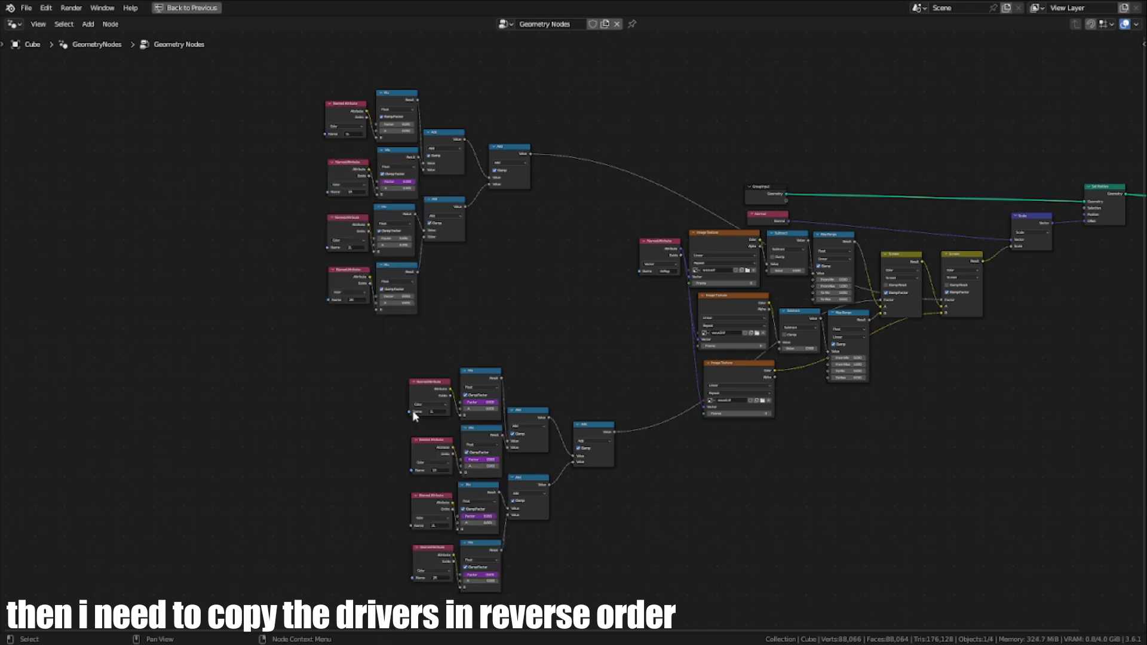
{"action": "right_click", "coordinate": [404, 296]}
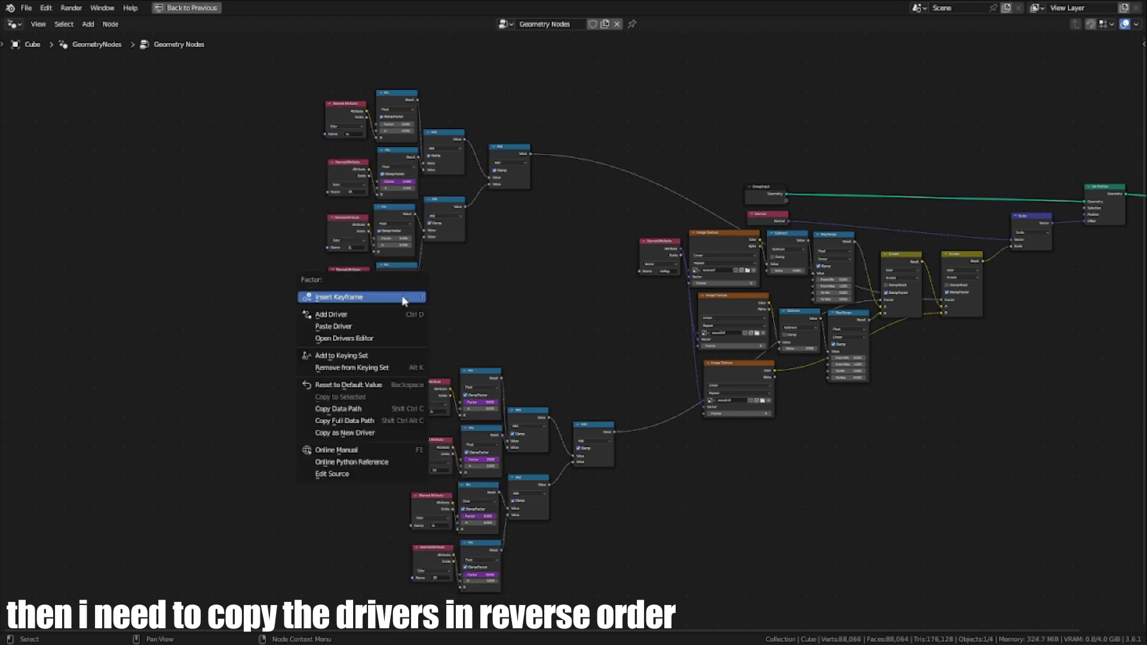
{"action": "left_click", "coordinate": [402, 328]}
Step: Copy the Factor driver of the lower mask group's second Mix node onto the upper group's first Mix node
{"action": "right_click", "coordinate": [478, 461]}
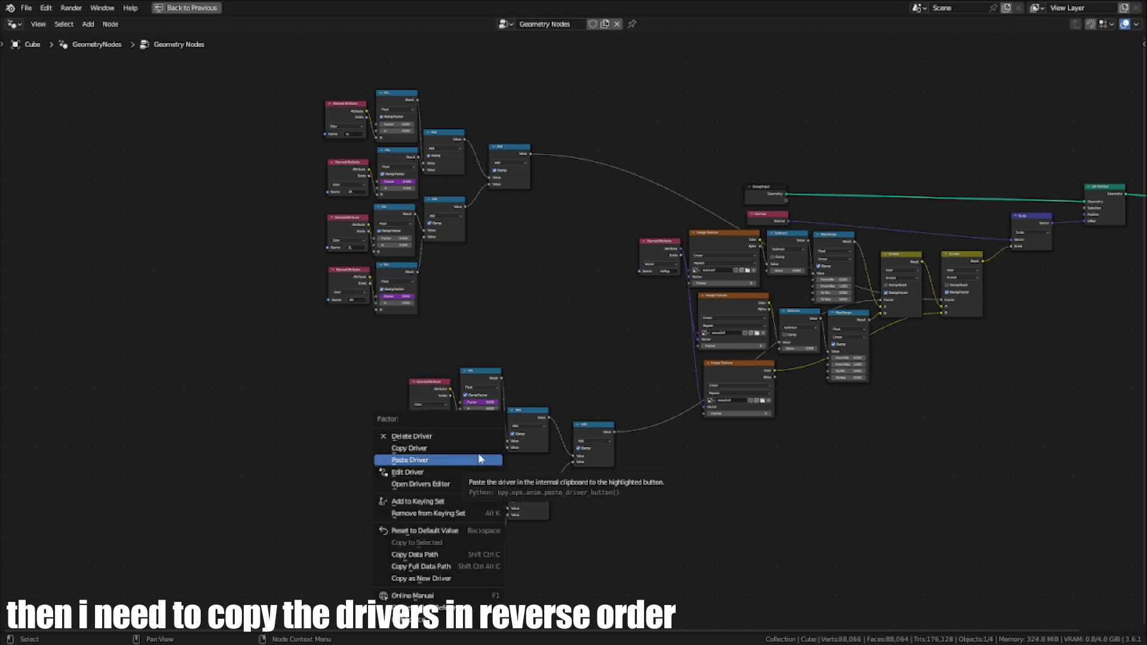
{"action": "left_click", "coordinate": [478, 458]}
{"action": "right_click", "coordinate": [394, 130]}
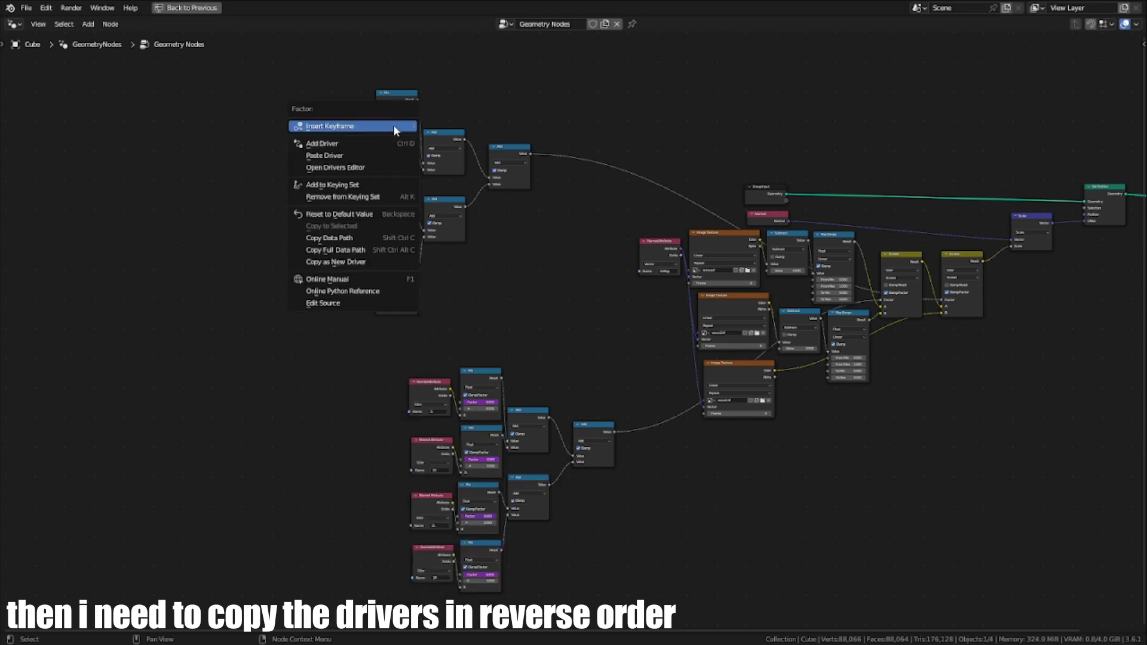
{"action": "left_click", "coordinate": [395, 156]}
Step: Copy the Factor driver of the lower mask group's fourth Mix node onto the upper group's third Mix node
{"action": "right_click", "coordinate": [489, 580]}
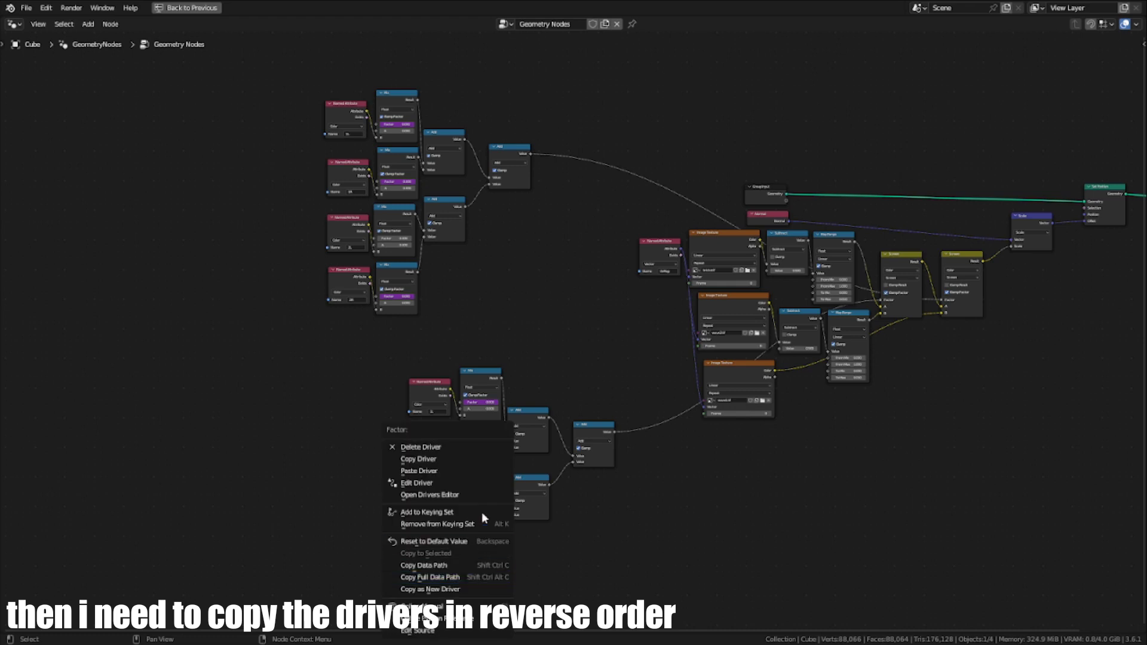
{"action": "left_click", "coordinate": [478, 461]}
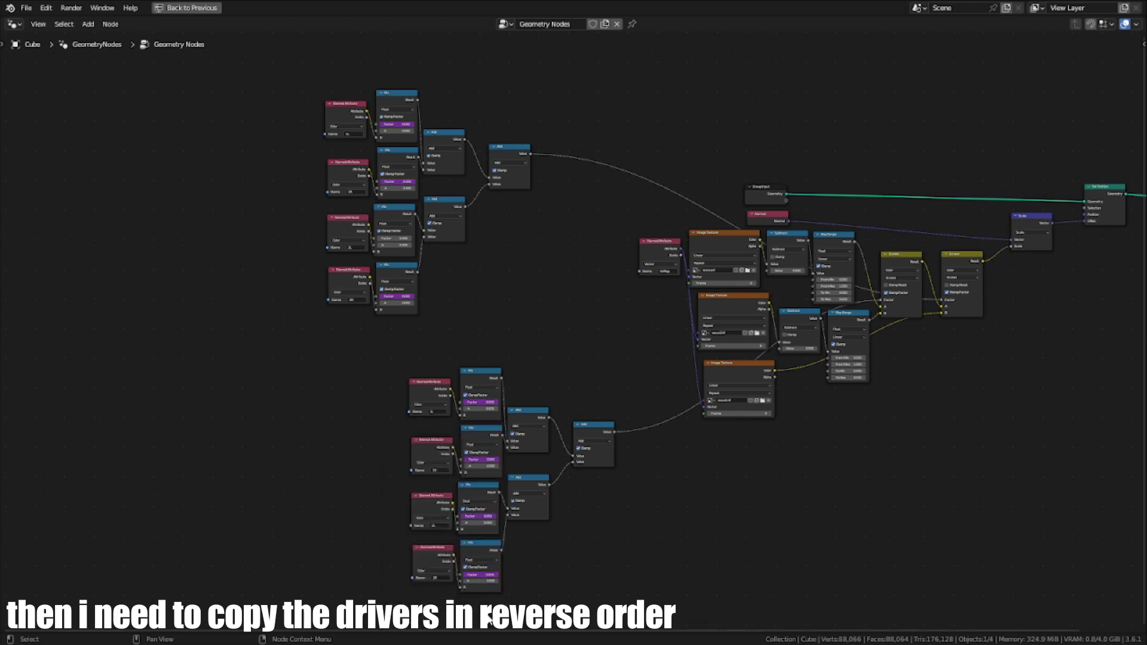
{"action": "right_click", "coordinate": [392, 239]}
{"action": "left_click", "coordinate": [400, 269]}
Step: Reposition the lower mask group and join its nodes in a frame
{"action": "scroll", "coordinate": [522, 367], "scroll_direction": "right", "scroll_amount": 3, "text": "ctrl"}
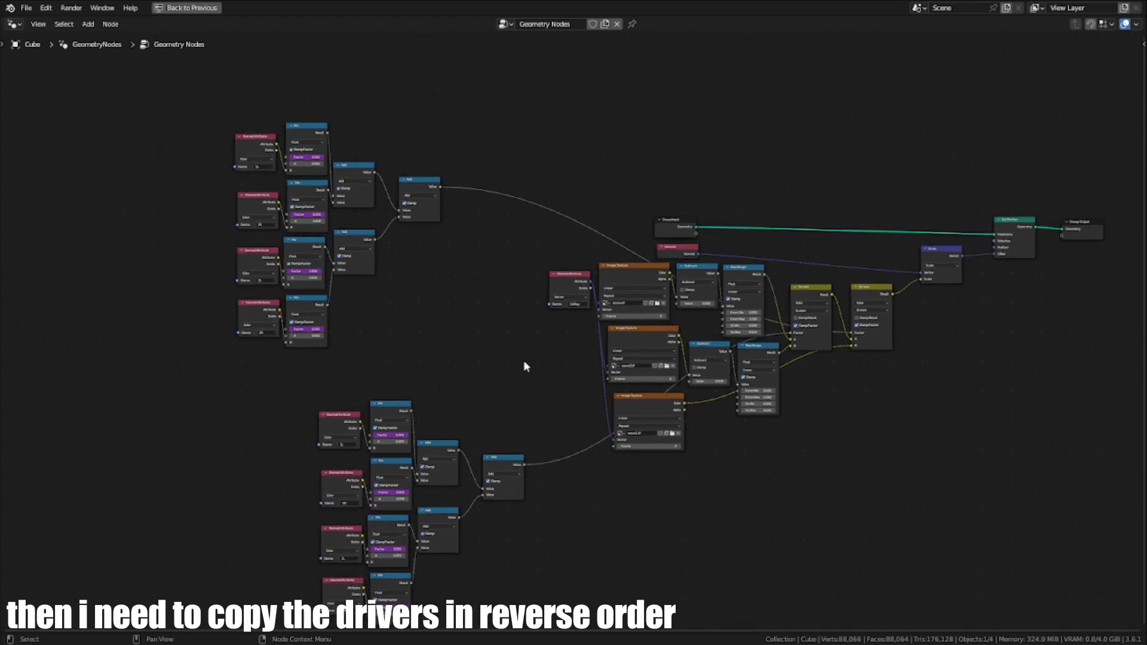
{"action": "key", "text": "ctrl+space"}
{"action": "scroll", "coordinate": [613, 400], "scroll_direction": "down", "scroll_amount": 2}
{"action": "middle_click_drag", "start_coordinate": [553, 461], "coordinate": [544, 444]}
{"action": "middle_click_drag", "start_coordinate": [368, 456], "coordinate": [358, 472]}
{"action": "scroll", "coordinate": [382, 499], "scroll_direction": "down", "scroll_amount": 2}
{"action": "left_click_drag", "start_coordinate": [404, 525], "coordinate": [207, 371]}
{"action": "middle_click_drag", "start_coordinate": [261, 452], "coordinate": [322, 395]}
{"action": "left_click_drag", "start_coordinate": [321, 395], "coordinate": [227, 469]}
{"action": "left_click_drag", "start_coordinate": [485, 618], "coordinate": [340, 476]}
{"action": "middle_click_drag", "start_coordinate": [348, 485], "coordinate": [355, 426]}
{"action": "key", "text": "g"}
{"action": "left_click", "coordinate": [215, 497]}
{"action": "key", "text": "ctrl+j"}
Step: Join all nodes of the upper mask group in a frame of their own
{"action": "middle_click_drag", "start_coordinate": [260, 444], "coordinate": [296, 484]}
{"action": "scroll", "coordinate": [311, 481], "scroll_direction": "up", "scroll_amount": 1}
{"action": "left_click_drag", "start_coordinate": [419, 478], "coordinate": [202, 365]}
{"action": "key", "text": "ctrl+j"}
Step: Move the UVMap, Image Texture, Subtract, Map Range and Screen nodes together and join them in a frame
{"action": "middle_click_drag", "start_coordinate": [376, 448], "coordinate": [275, 496]}
{"action": "scroll", "coordinate": [276, 496], "scroll_direction": "down", "scroll_amount": 1}
{"action": "left_click_drag", "start_coordinate": [662, 590], "coordinate": [409, 432]}
{"action": "key", "text": "g"}
{"action": "left_click", "coordinate": [408, 470]}
{"action": "key", "text": "ctrl+j"}
{"action": "scroll", "coordinate": [410, 469], "scroll_direction": "down", "scroll_amount": 1}
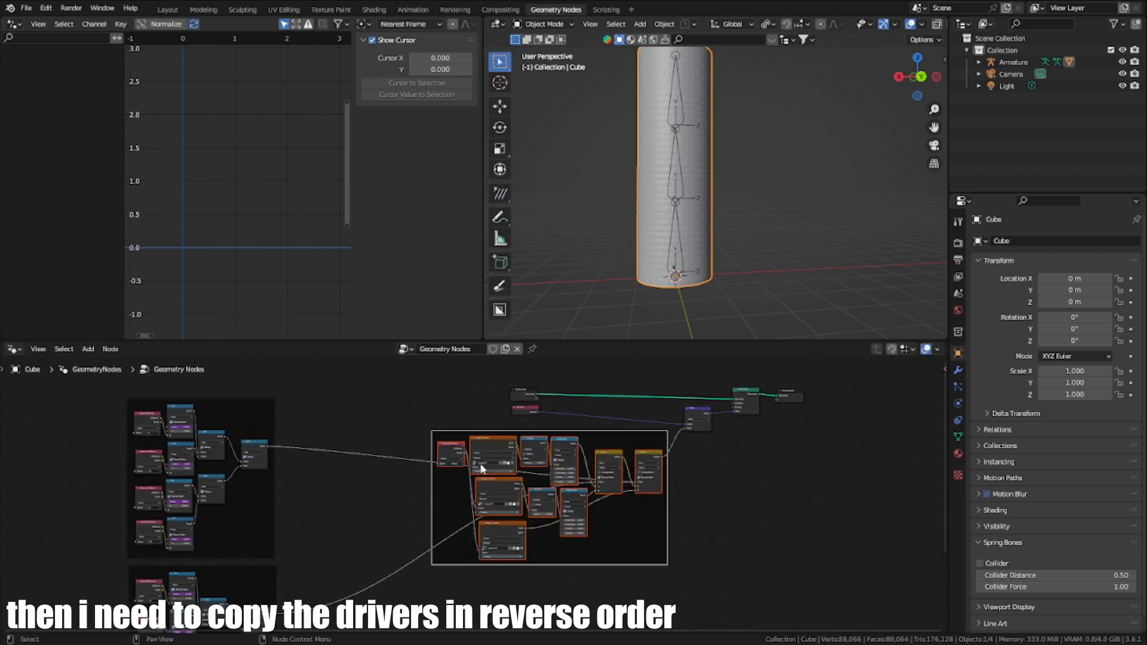
Step: Move the texture frame closer to the two mask frames
{"action": "left_click", "coordinate": [644, 545]}
{"action": "left_click_drag", "start_coordinate": [637, 541], "coordinate": [594, 545]}
{"action": "scroll", "coordinate": [401, 519], "scroll_direction": "down", "scroll_amount": 2}
{"action": "middle_click_drag", "start_coordinate": [401, 519], "coordinate": [399, 493]}
{"action": "scroll", "coordinate": [404, 500], "scroll_direction": "up", "scroll_amount": 2}
{"action": "scroll", "coordinate": [474, 487], "scroll_direction": "down", "scroll_amount": 1}
{"action": "middle_click_drag", "start_coordinate": [522, 476], "coordinate": [503, 490]}
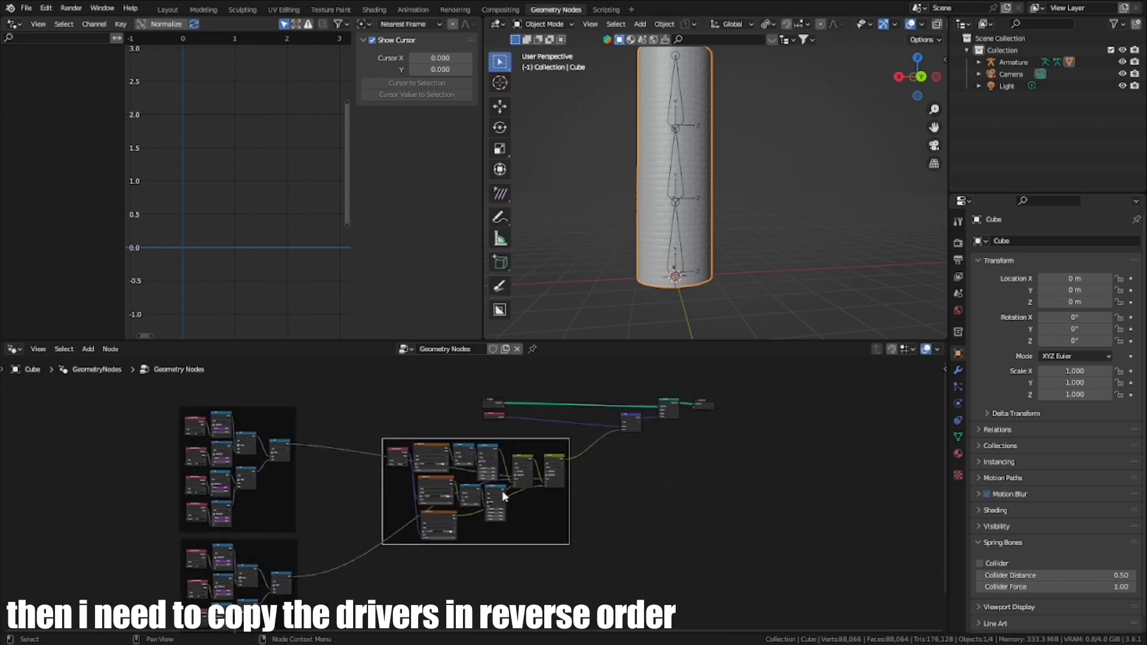
Step: Put the armature in Pose Mode, select the middle and top bones, and rotate them 36.2° in the Layout workspace
{"action": "scroll", "coordinate": [474, 486], "scroll_direction": "up", "scroll_amount": 3}
{"action": "left_click", "coordinate": [673, 241]}
{"action": "key", "text": "ctrl+Tab"}
{"action": "scroll", "coordinate": [673, 227], "scroll_direction": "up", "scroll_amount": 1}
{"action": "left_click", "coordinate": [676, 183]}
{"action": "left_click", "coordinate": [670, 88], "text": "shift"}
{"action": "mouse_move", "coordinate": [686, 136]}
{"action": "middle_mouse_down"}
{"action": "mouse_move", "coordinate": [693, 200]}
{"action": "mouse_move", "coordinate": [727, 226]}
{"action": "middle_mouse_up"}
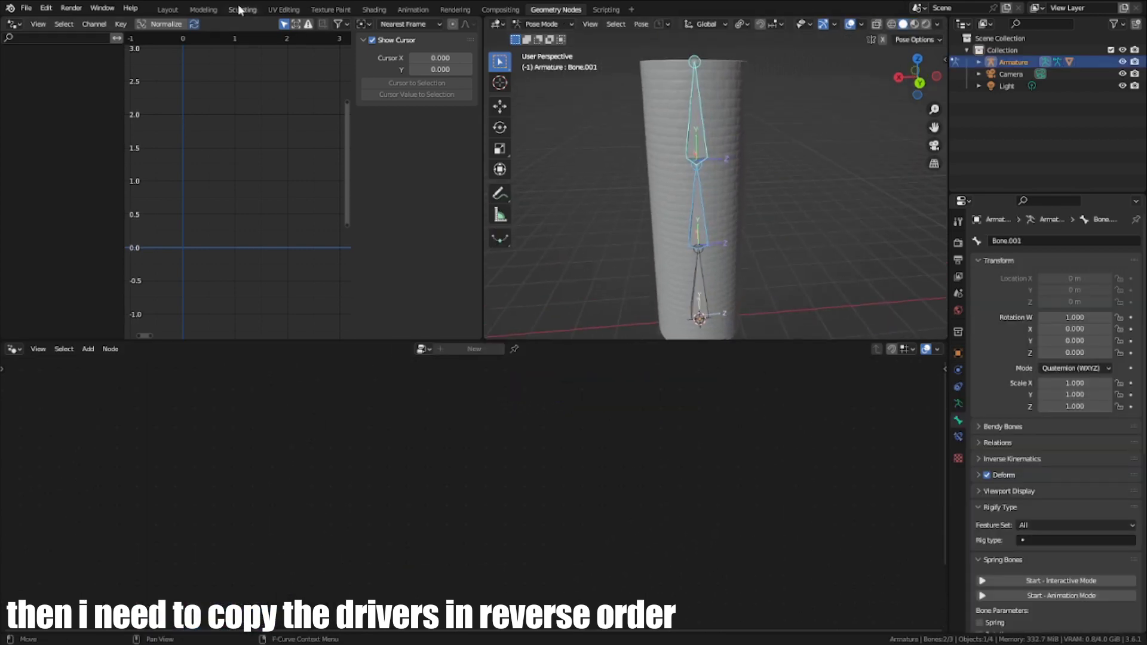
{"action": "left_click", "coordinate": [167, 9]}
{"action": "scroll", "coordinate": [505, 215], "scroll_direction": "up", "scroll_amount": 4}
{"action": "key", "text": "r"}
{"action": "left_click", "coordinate": [610, 342]}
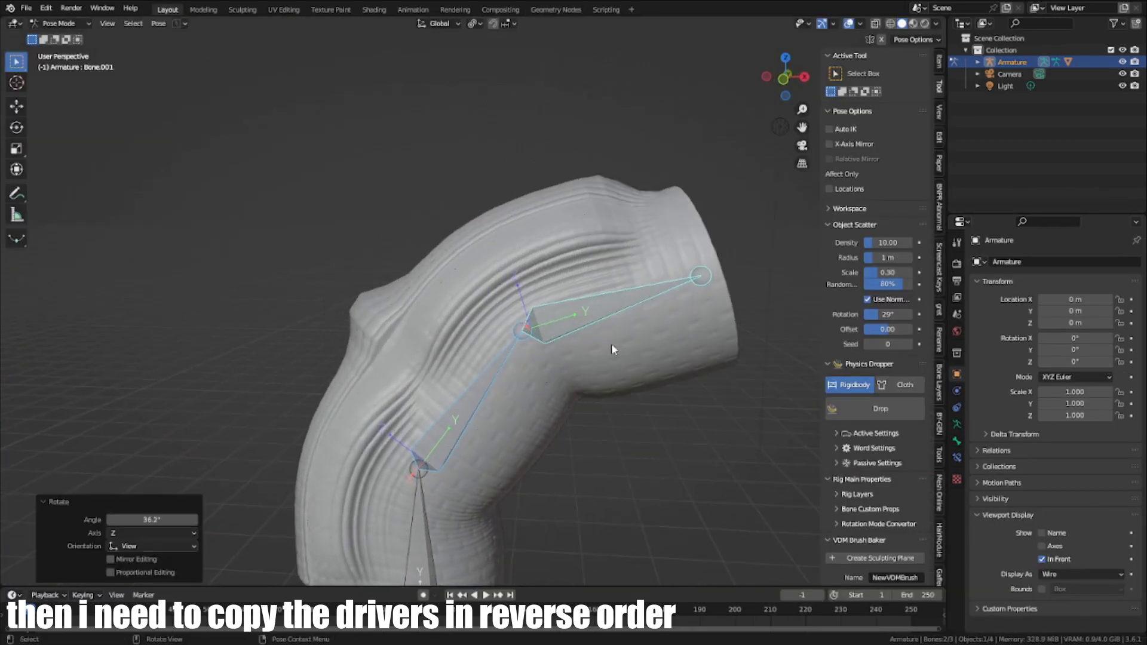
Step: Rotate the two selected bones further, return to Object Mode and select the cylinder
{"action": "middle_click_drag", "start_coordinate": [610, 342], "coordinate": [606, 240], "text": "shift"}
{"action": "key", "text": "r"}
{"action": "left_click", "coordinate": [541, 342]}
{"action": "key", "text": "ctrl+Tab"}
{"action": "left_click", "coordinate": [540, 332]}
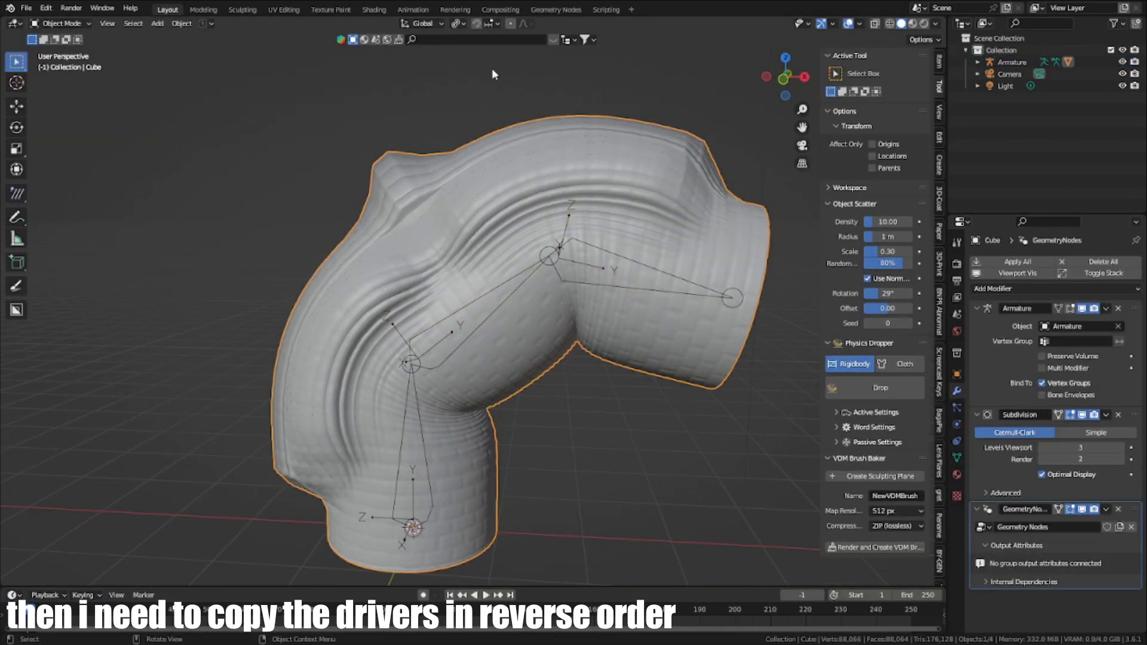
Step: In the geometry node tree, duplicate the wave2.tif Subtract and Map Range nodes and place the copies beside the wave1.tif texture
{"action": "left_click", "coordinate": [555, 9]}
{"action": "middle_click_drag", "start_coordinate": [633, 198], "coordinate": [598, 251]}
{"action": "scroll", "coordinate": [567, 490], "scroll_direction": "up", "scroll_amount": 3}
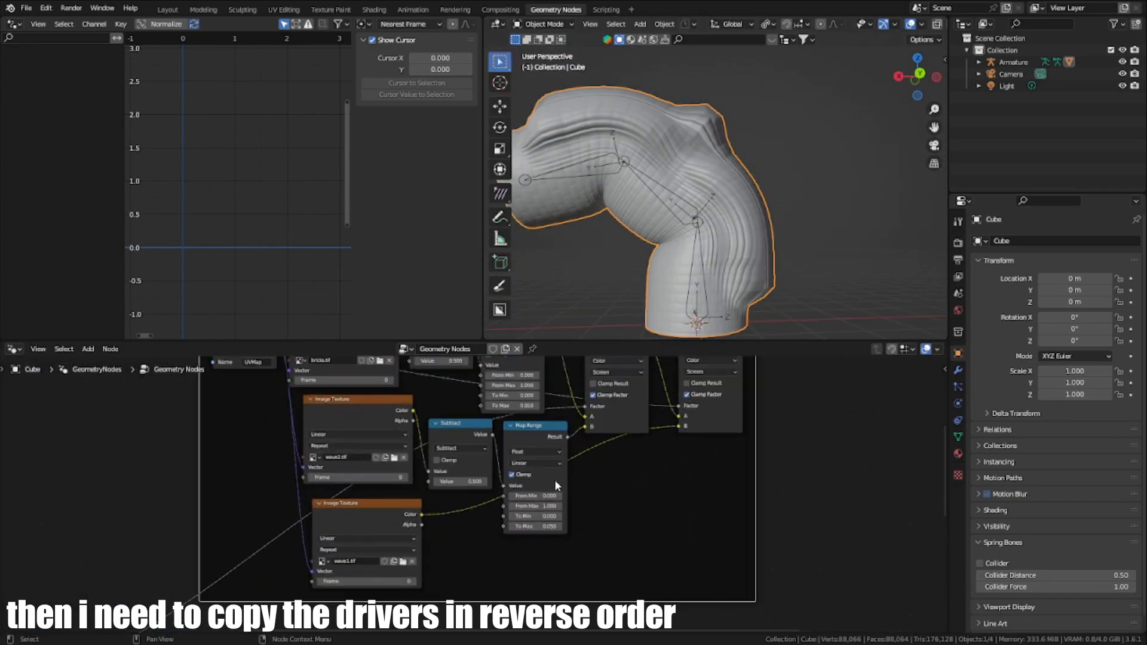
{"action": "left_click", "coordinate": [457, 445]}
{"action": "scroll", "coordinate": [458, 506], "scroll_direction": "down", "scroll_amount": 2}
{"action": "middle_click_drag", "start_coordinate": [458, 506], "coordinate": [462, 556]}
{"action": "left_click", "coordinate": [526, 505]}
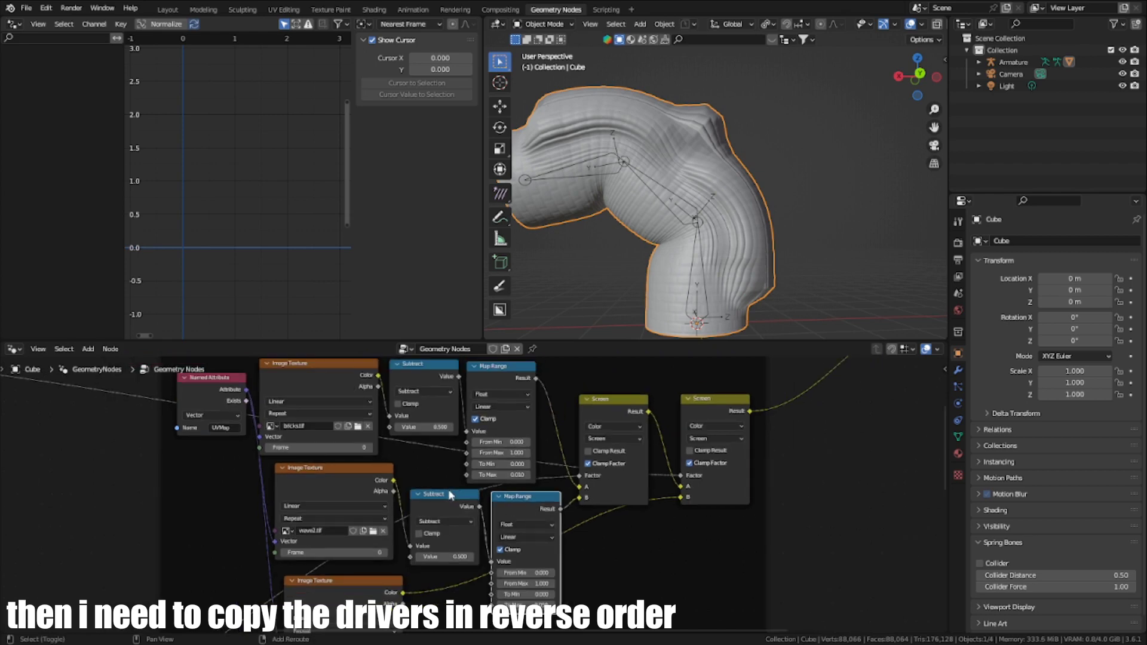
{"action": "middle_click_drag", "start_coordinate": [450, 495], "coordinate": [484, 384]}
{"action": "key", "text": "shift+d"}
{"action": "left_click", "coordinate": [505, 563]}
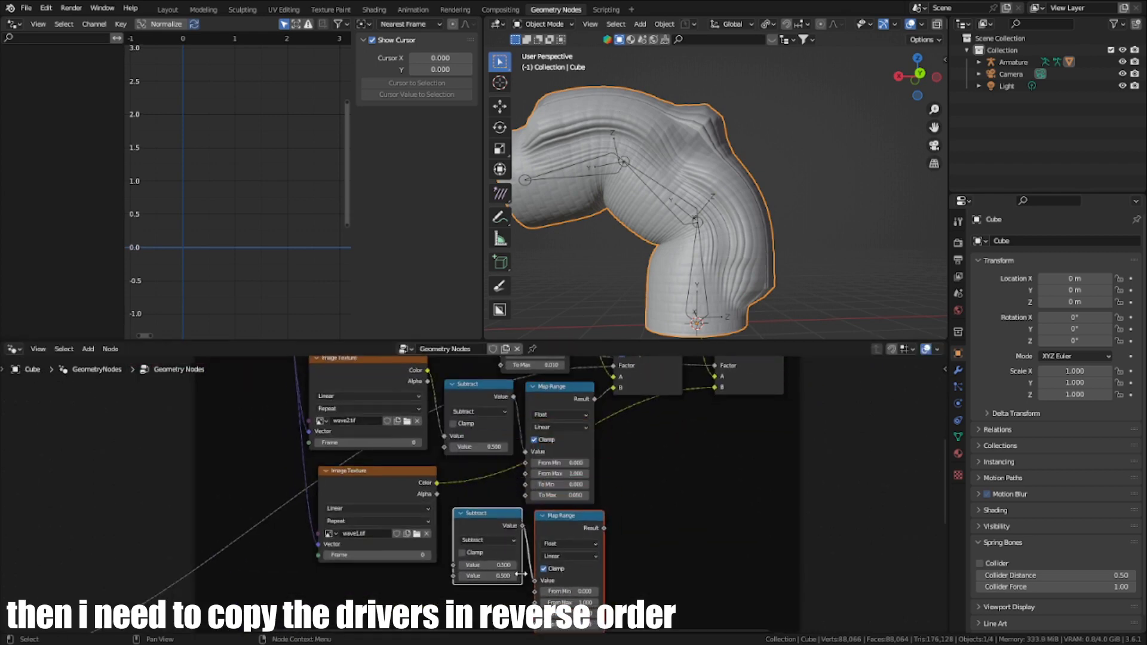
Step: Route the wave1.tif Color through the duplicated Subtract and Map Range nodes into the second Screen node's B input
{"action": "left_click_drag", "start_coordinate": [436, 493], "coordinate": [454, 566]}
{"action": "middle_click_drag", "start_coordinate": [571, 526], "coordinate": [437, 583]}
{"action": "left_click_drag", "start_coordinate": [470, 585], "coordinate": [504, 538]}
{"action": "left_click_drag", "start_coordinate": [578, 445], "coordinate": [578, 444]}
{"action": "scroll", "coordinate": [501, 499], "scroll_direction": "down", "scroll_amount": 3}
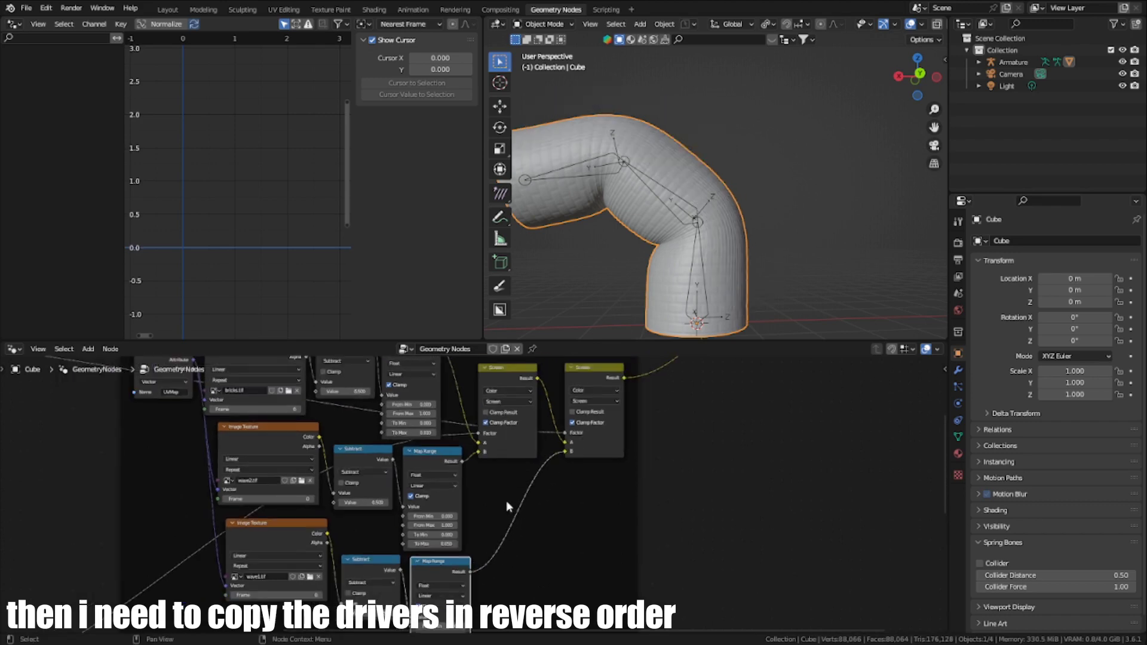
{"action": "middle_click_drag", "start_coordinate": [663, 247], "coordinate": [669, 222]}
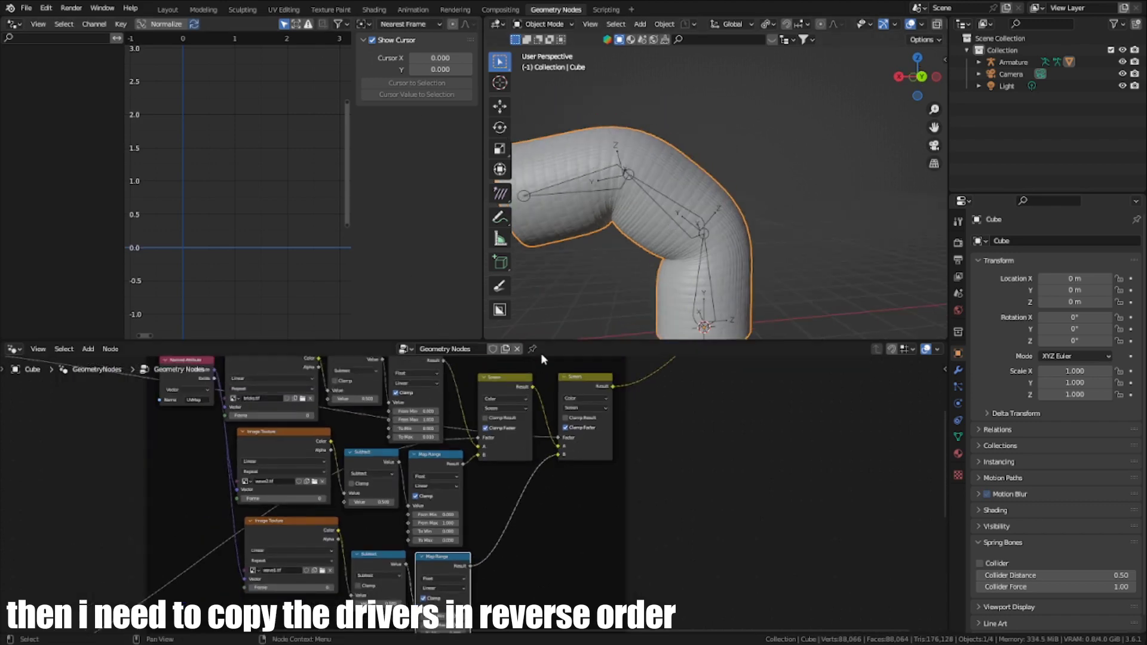
{"action": "scroll", "coordinate": [545, 356], "scroll_direction": "down", "scroll_amount": 1}
Step: Rotate the two upper bones both ways in Pose Mode to check the displacement on the bends
{"action": "left_click", "coordinate": [169, 10]}
{"action": "left_click", "coordinate": [565, 268]}
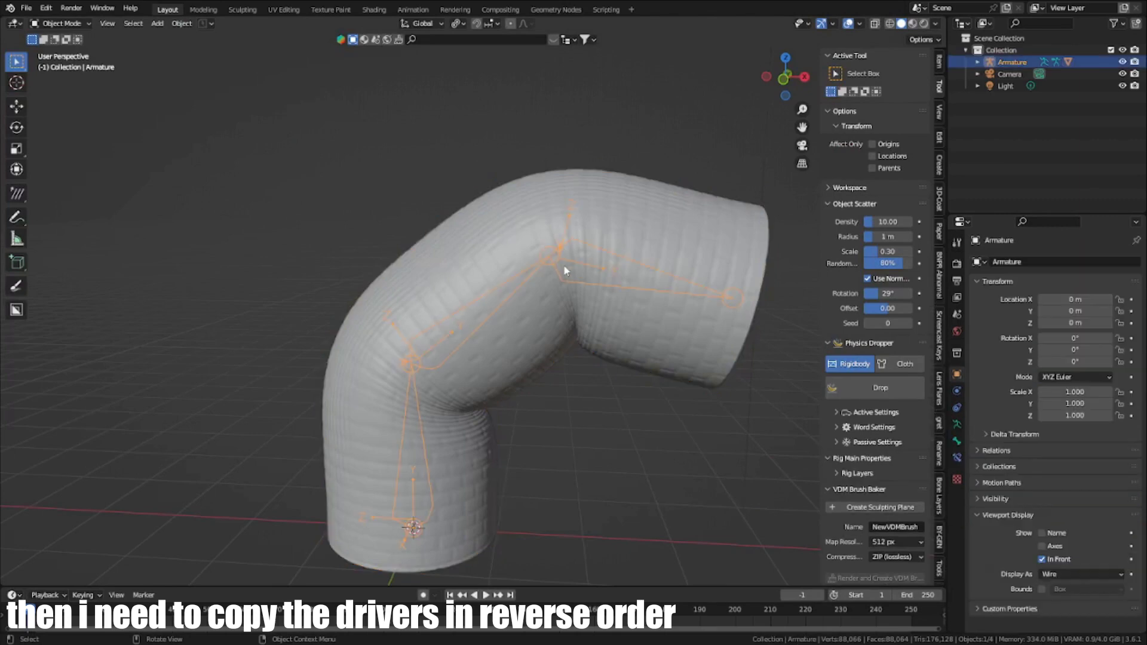
{"action": "key", "text": "ctrl+Tab"}
{"action": "left_click", "coordinate": [510, 292]}
{"action": "key", "text": "r"}
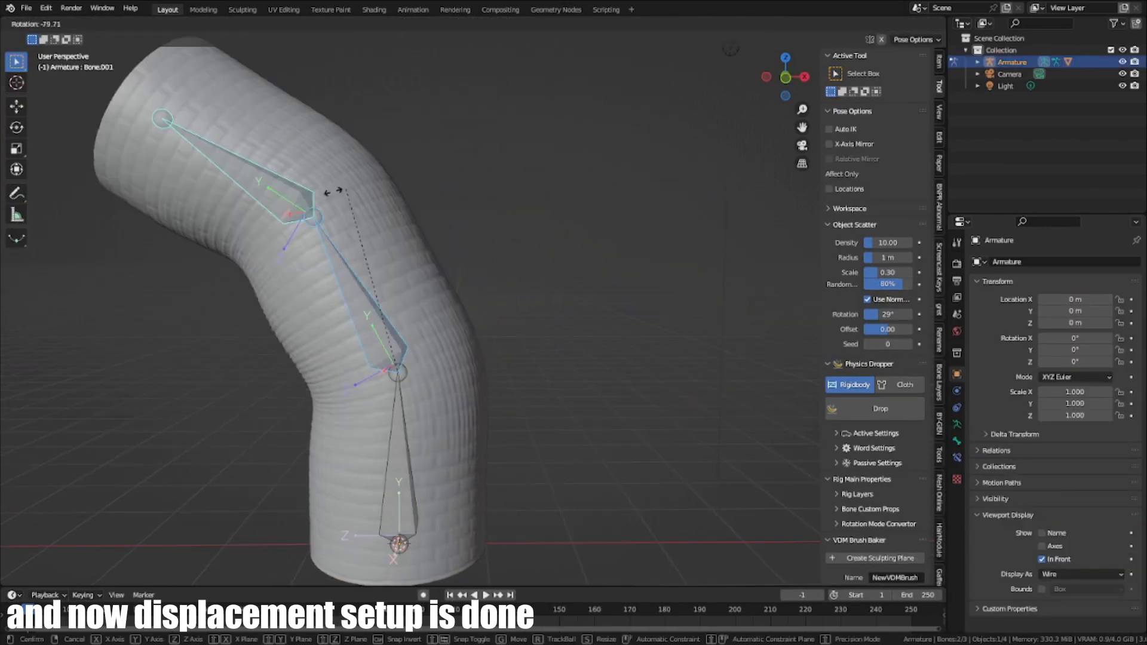
{"action": "left_click", "coordinate": [691, 371]}
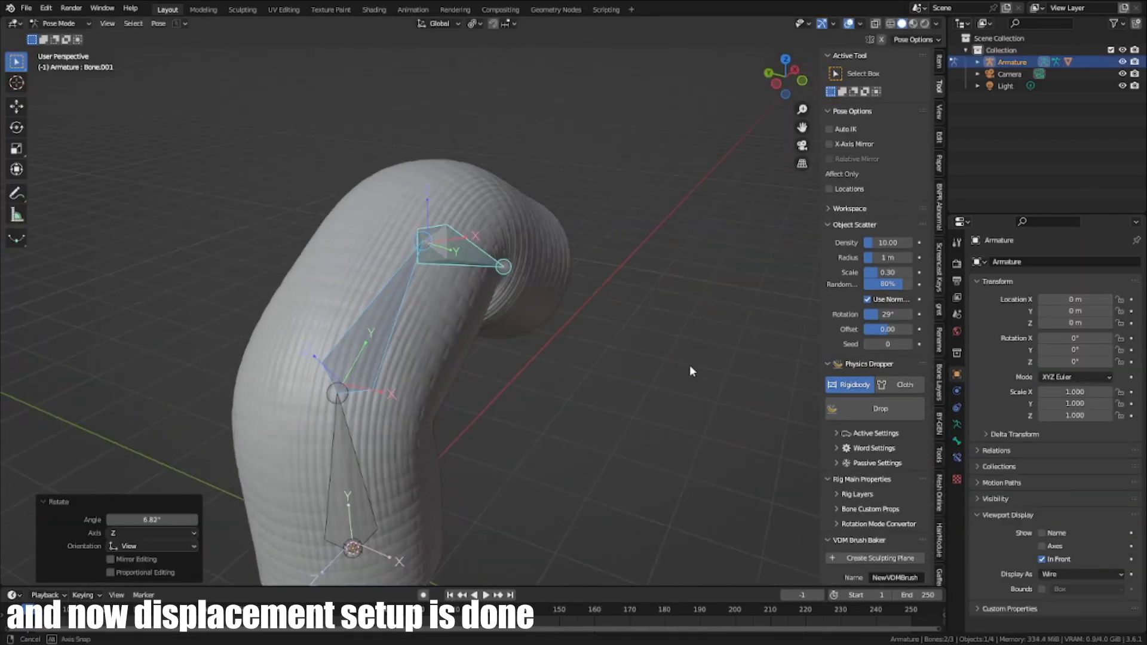
{"action": "middle_click_drag", "start_coordinate": [506, 317], "coordinate": [412, 311]}
Step: Clear the rotation of the selected bones, bend them again to one side, and select the cylinder in Object Mode
{"action": "key", "text": "alt+r"}
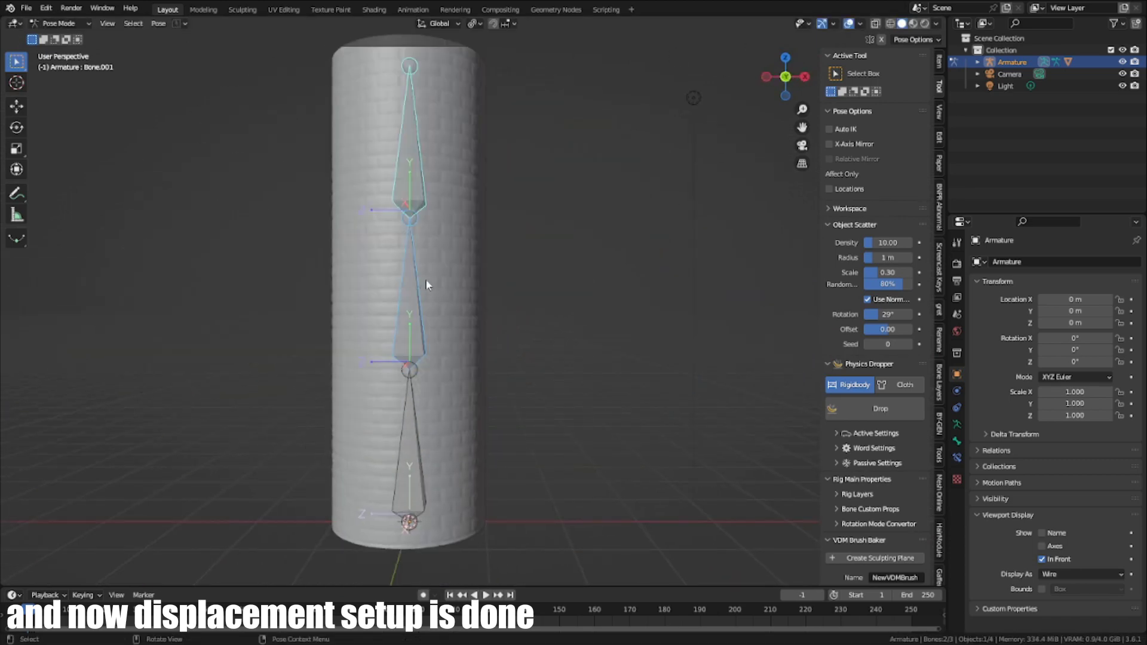
{"action": "key", "text": "r"}
{"action": "left_click", "coordinate": [517, 310]}
{"action": "key", "text": "ctrl+Tab"}
{"action": "left_click", "coordinate": [499, 307]}
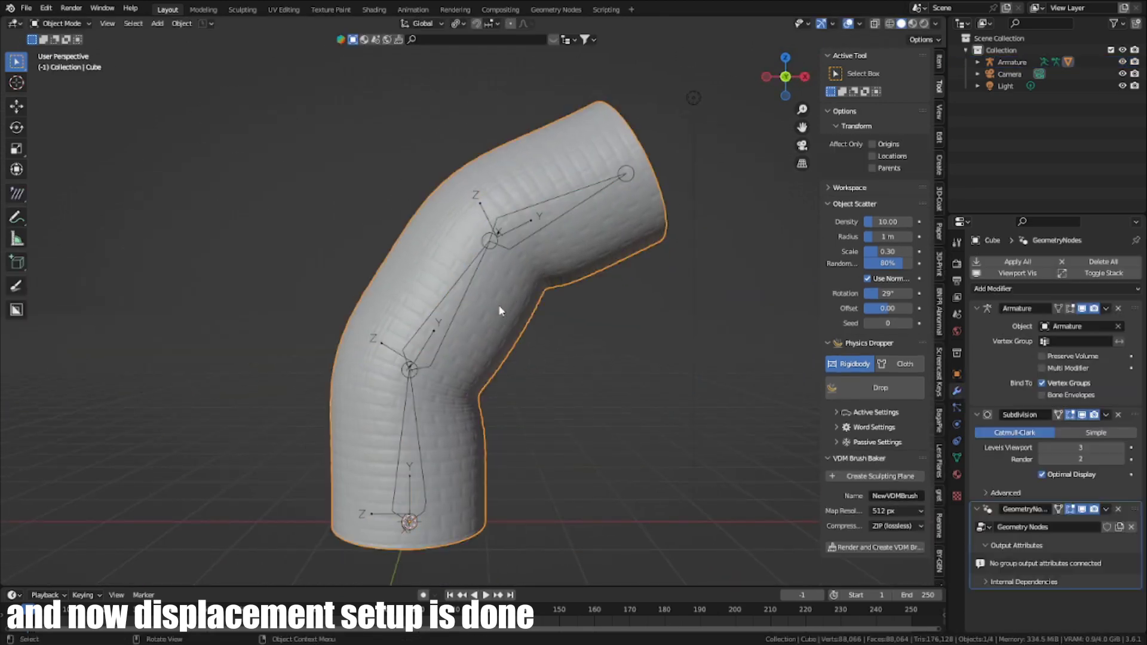
Step: Connect the final Add outputs of both mask groups to new inputs on the Group Output node
{"action": "left_click", "coordinate": [547, 10]}
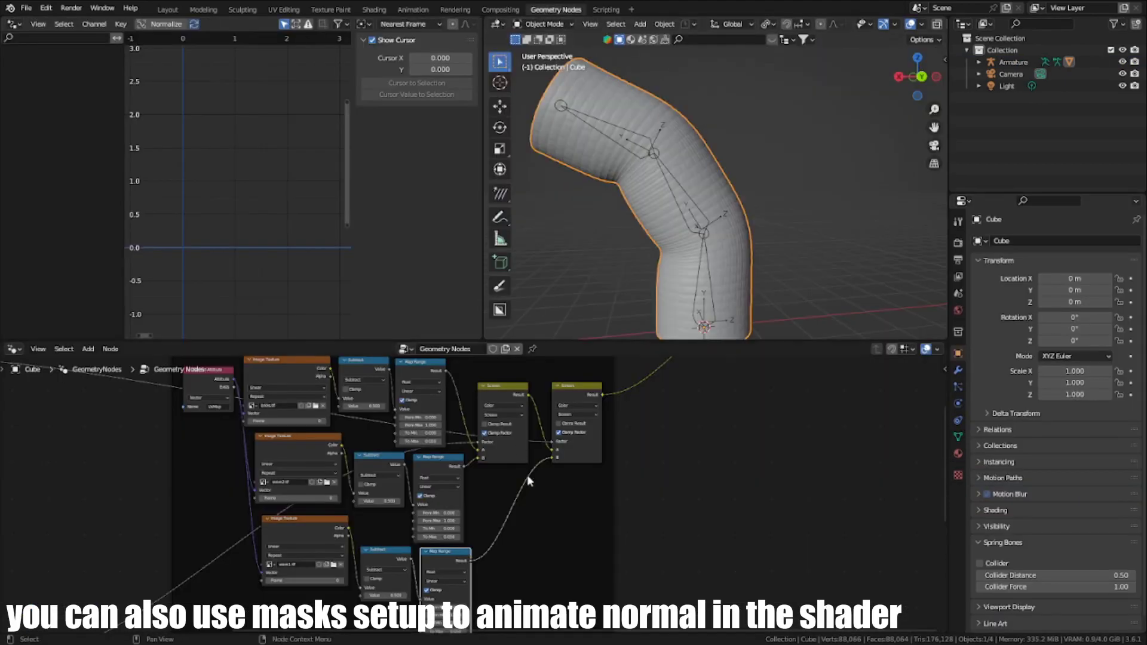
{"action": "scroll", "coordinate": [530, 483], "scroll_direction": "down", "scroll_amount": 4}
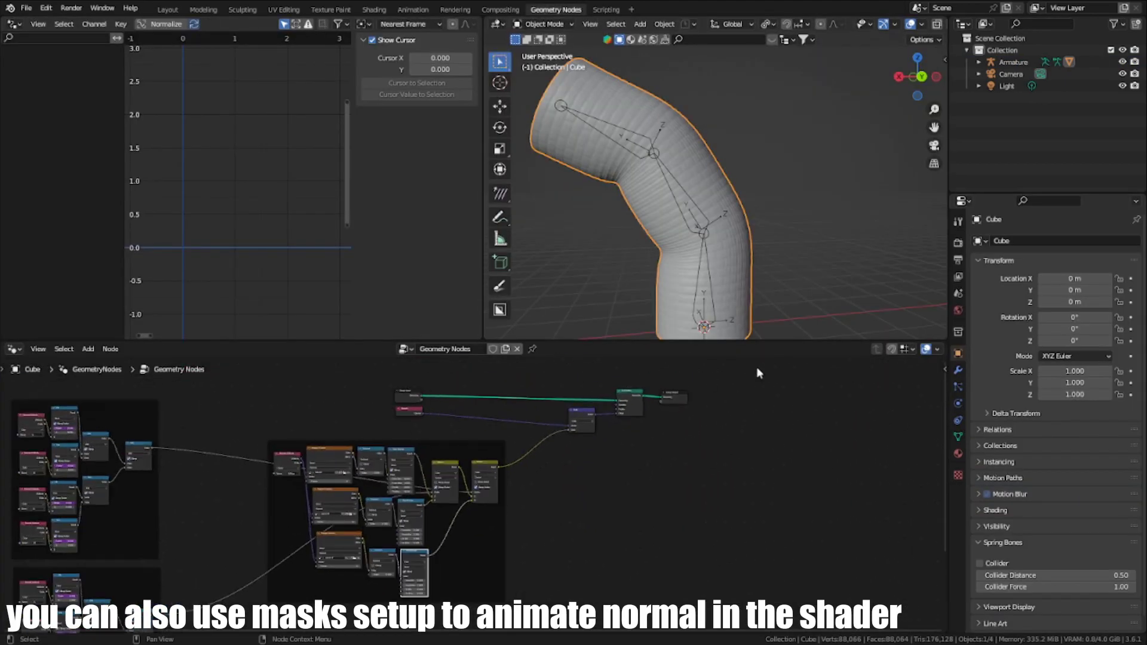
{"action": "scroll", "coordinate": [661, 426], "scroll_direction": "up", "scroll_amount": 4}
{"action": "middle_click_drag", "start_coordinate": [643, 442], "coordinate": [605, 503]}
{"action": "scroll", "coordinate": [604, 503], "scroll_direction": "down", "scroll_amount": 4}
{"action": "middle_click_drag", "start_coordinate": [96, 512], "coordinate": [114, 502]}
{"action": "key", "text": "ctrl+space"}
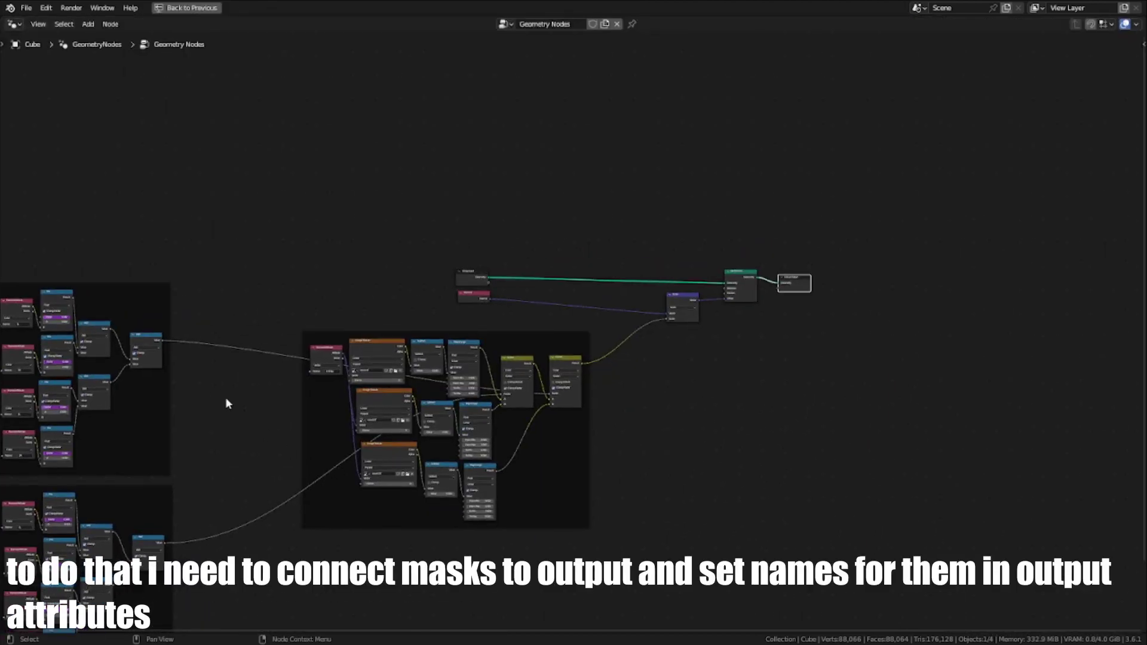
{"action": "left_click_drag", "start_coordinate": [161, 342], "coordinate": [778, 291]}
{"action": "left_click_drag", "start_coordinate": [163, 542], "coordinate": [782, 294]}
{"action": "middle_click_drag", "start_coordinate": [151, 436], "coordinate": [343, 457]}
{"action": "scroll", "coordinate": [343, 458], "scroll_direction": "up", "scroll_amount": 3}
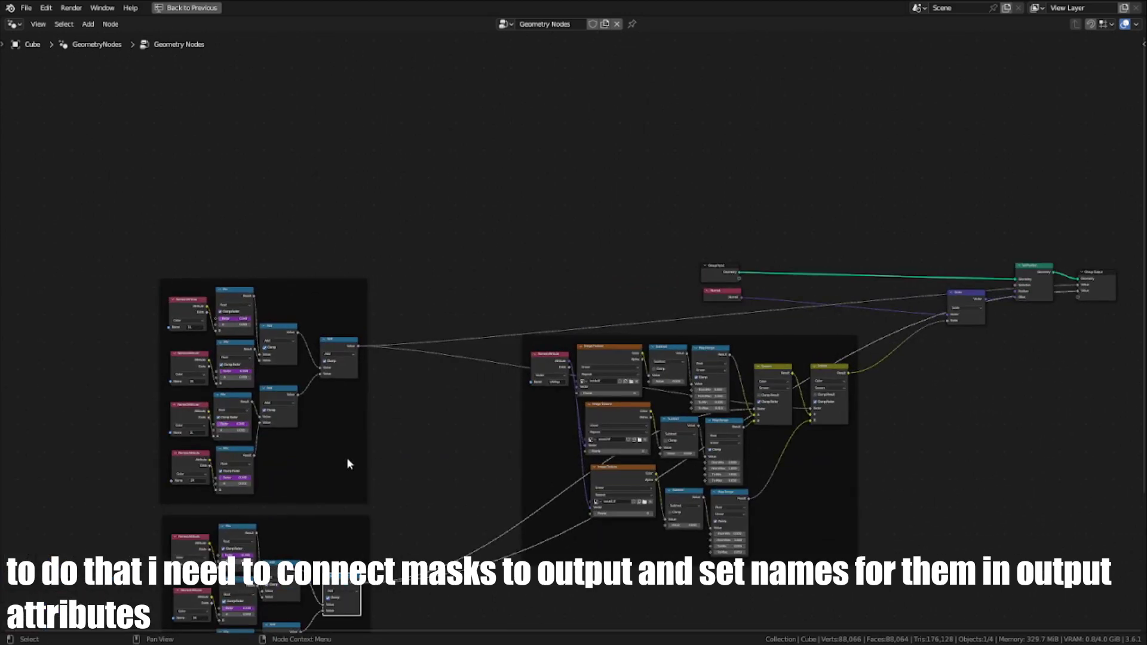
{"action": "middle_click_drag", "start_coordinate": [675, 410], "coordinate": [285, 473]}
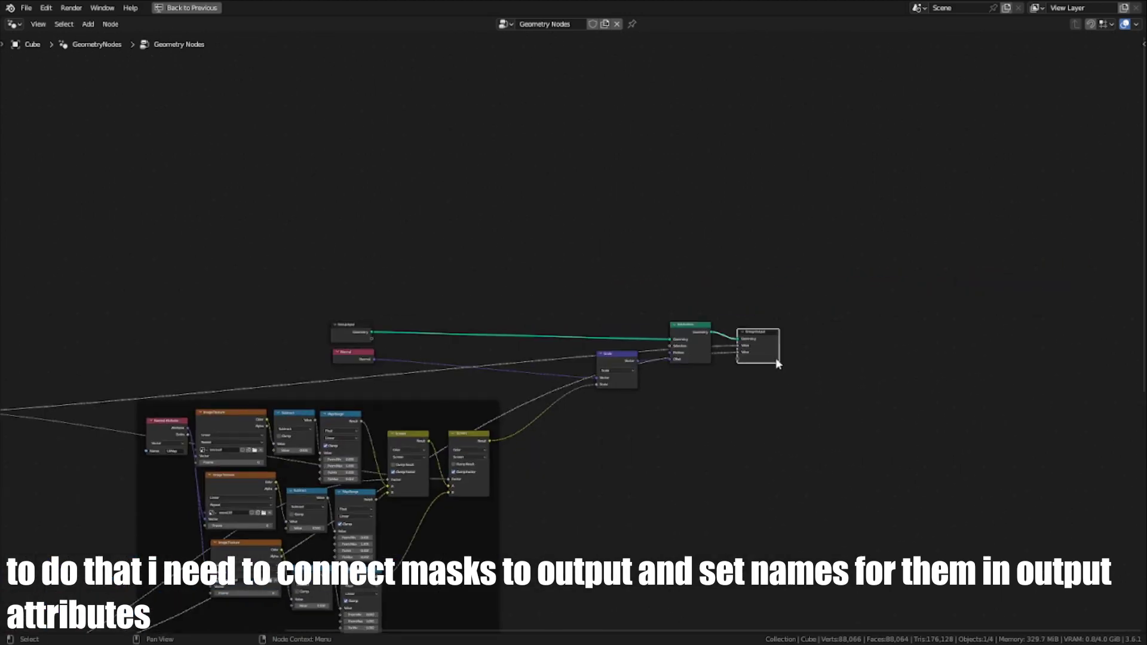
{"action": "scroll", "coordinate": [663, 421], "scroll_direction": "up", "scroll_amount": 1}
{"action": "scroll", "coordinate": [570, 398], "scroll_direction": "down", "scroll_amount": 3}
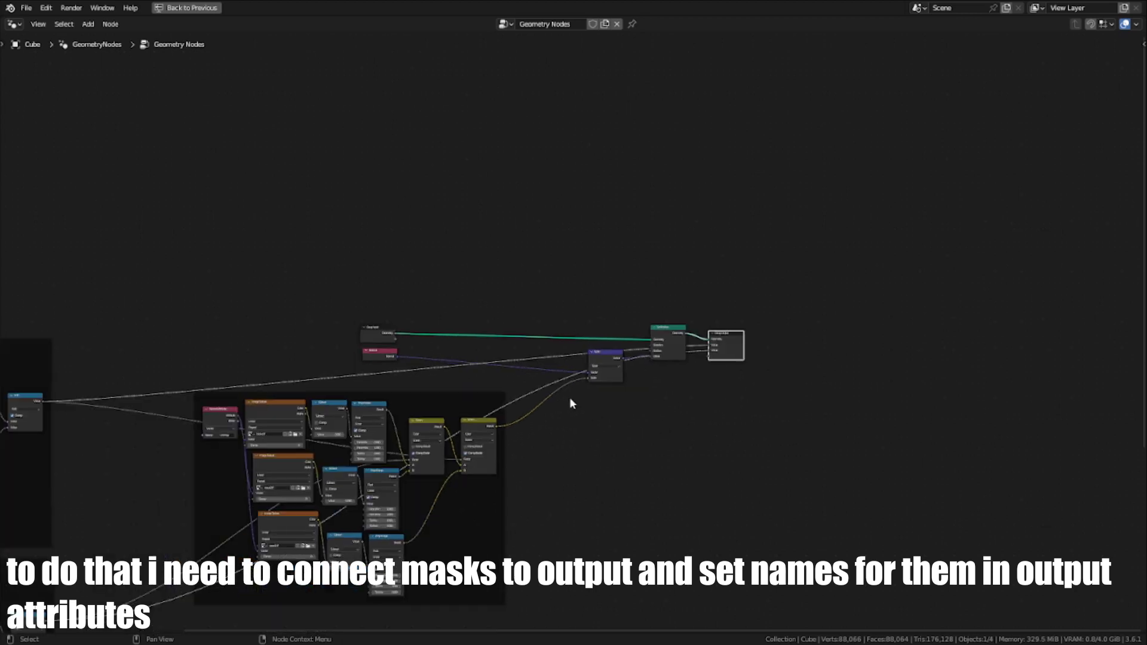
Step: Show the cylinder's modifier settings in a wider properties area and name the first Geometry Nodes output attribute mask
{"action": "left_click", "coordinate": [200, 9]}
{"action": "left_click", "coordinate": [956, 371]}
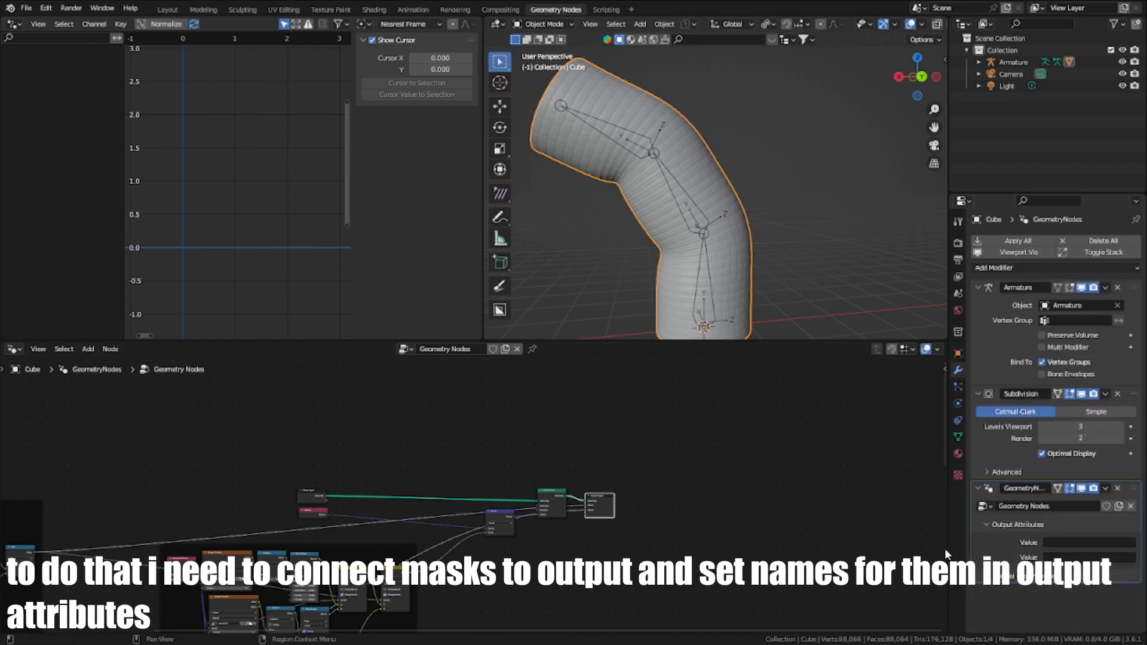
{"action": "left_click_drag", "start_coordinate": [950, 540], "coordinate": [904, 540]}
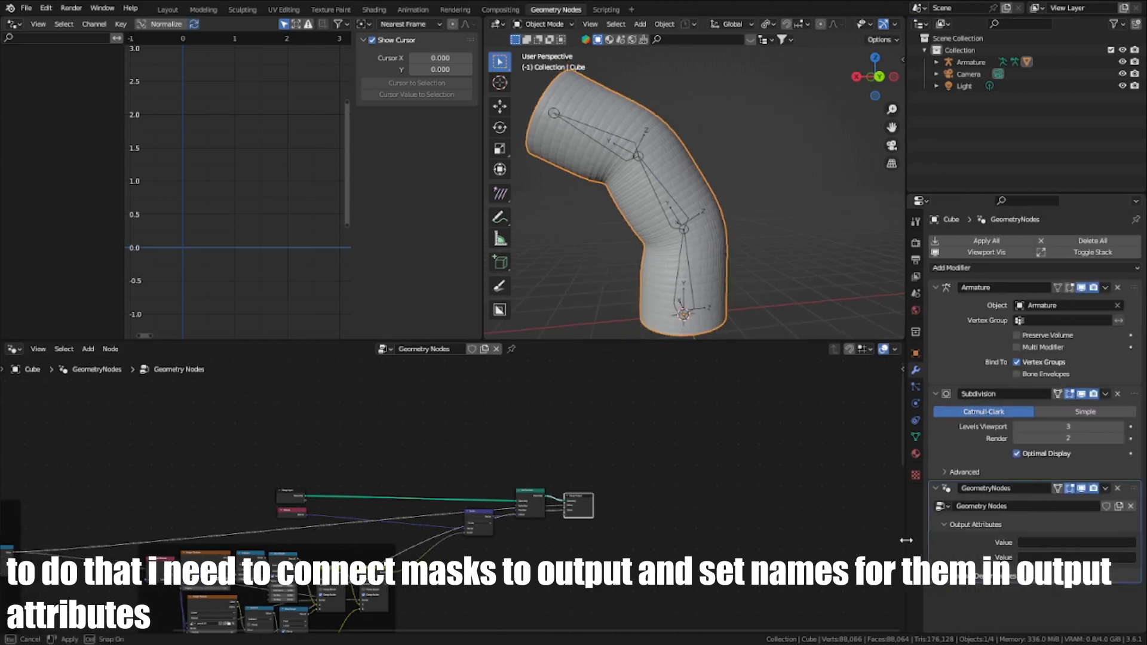
{"action": "left_click", "coordinate": [1028, 542]}
{"action": "type", "text": "ms"}
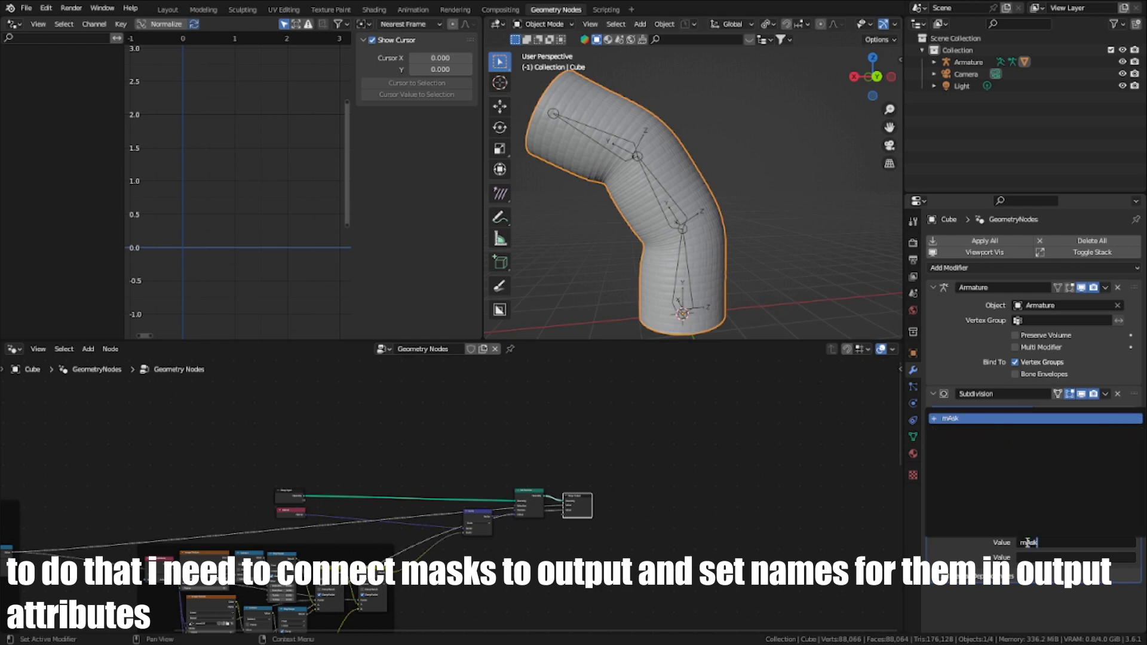
{"action": "key", "text": "Return"}
Step: Name the first Geometry Nodes output attribute mask2 and the second one mask1
{"action": "left_click", "coordinate": [1028, 542]}
{"action": "type", "text": "mesk2"}
{"action": "key", "text": "Return"}
{"action": "left_click", "coordinate": [1016, 558]}
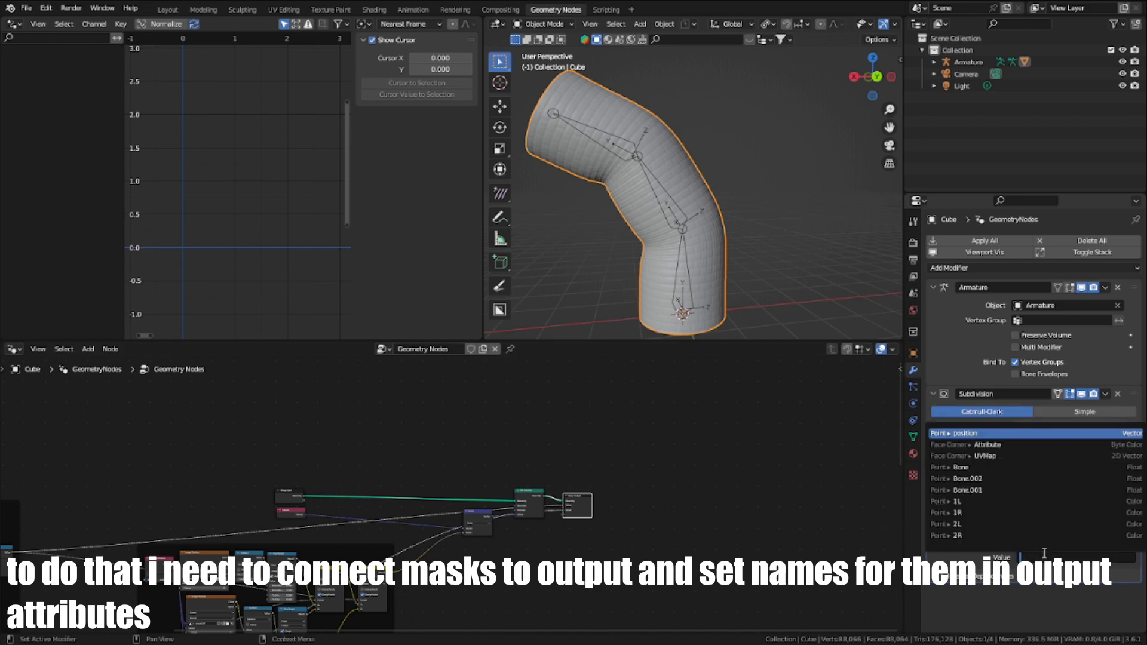
{"action": "type", "text": "me"}
{"action": "type", "text": "sk"}
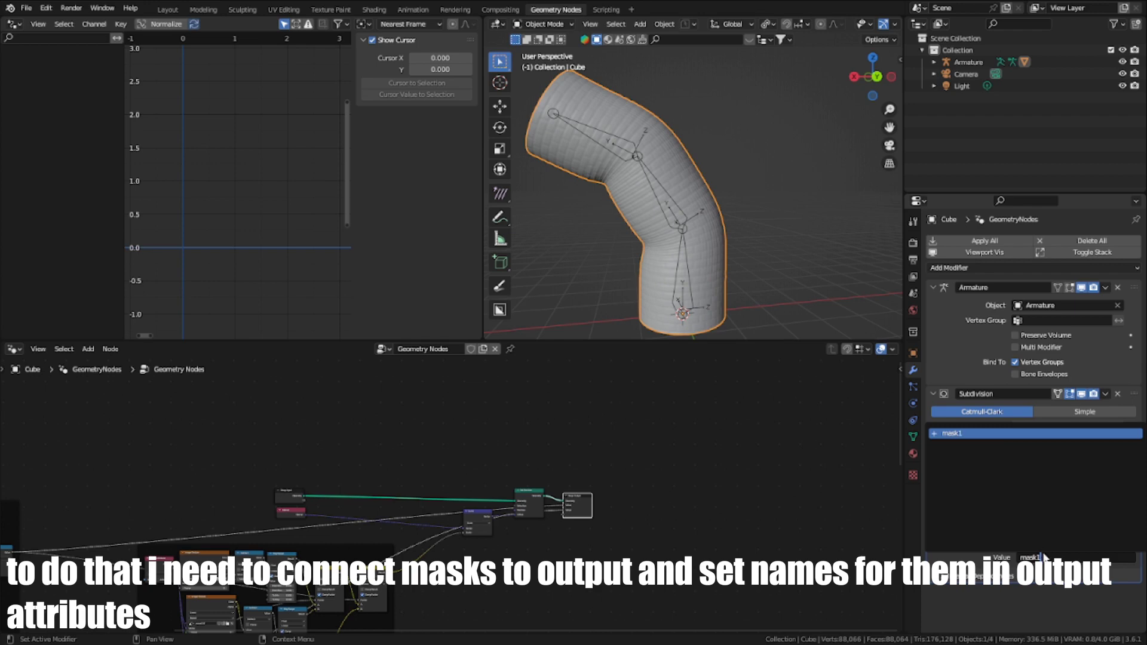
{"action": "type", "text": "1"}
{"action": "key", "text": "Return"}
Step: Add an Attribute node to the cylinder's material in the Shading workspace, with the cylinder seen from the front
{"action": "scroll", "coordinate": [448, 466], "scroll_direction": "down", "scroll_amount": 1}
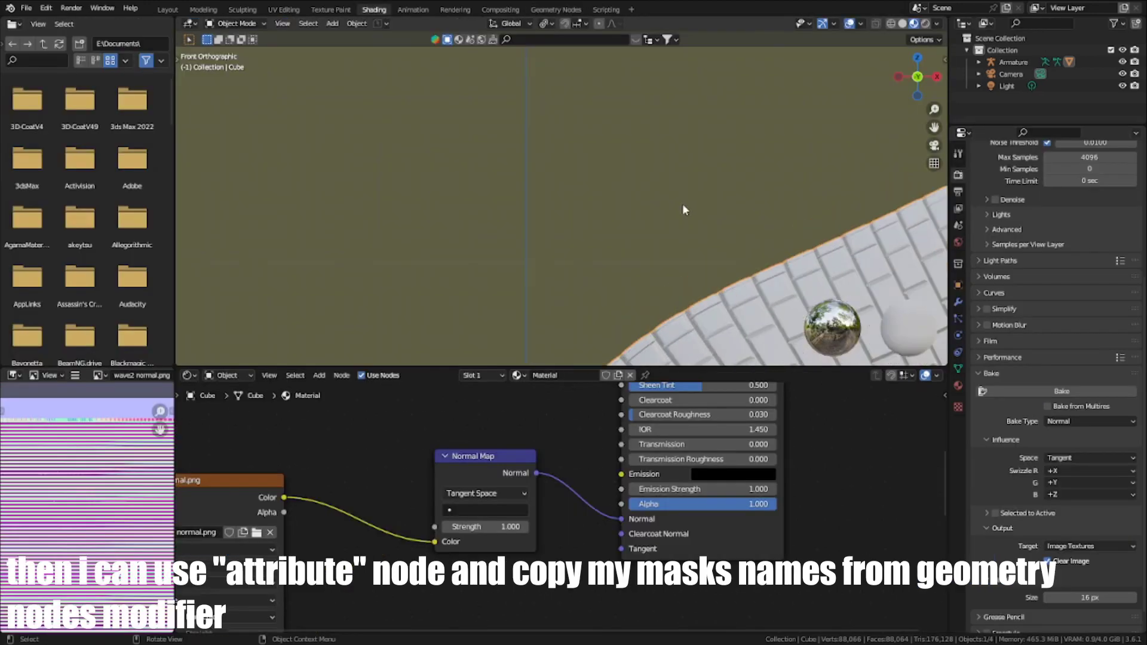
{"action": "key", "text": "KP_1"}
{"action": "scroll", "coordinate": [454, 442], "scroll_direction": "down", "scroll_amount": 4}
{"action": "key", "text": "shift+a"}
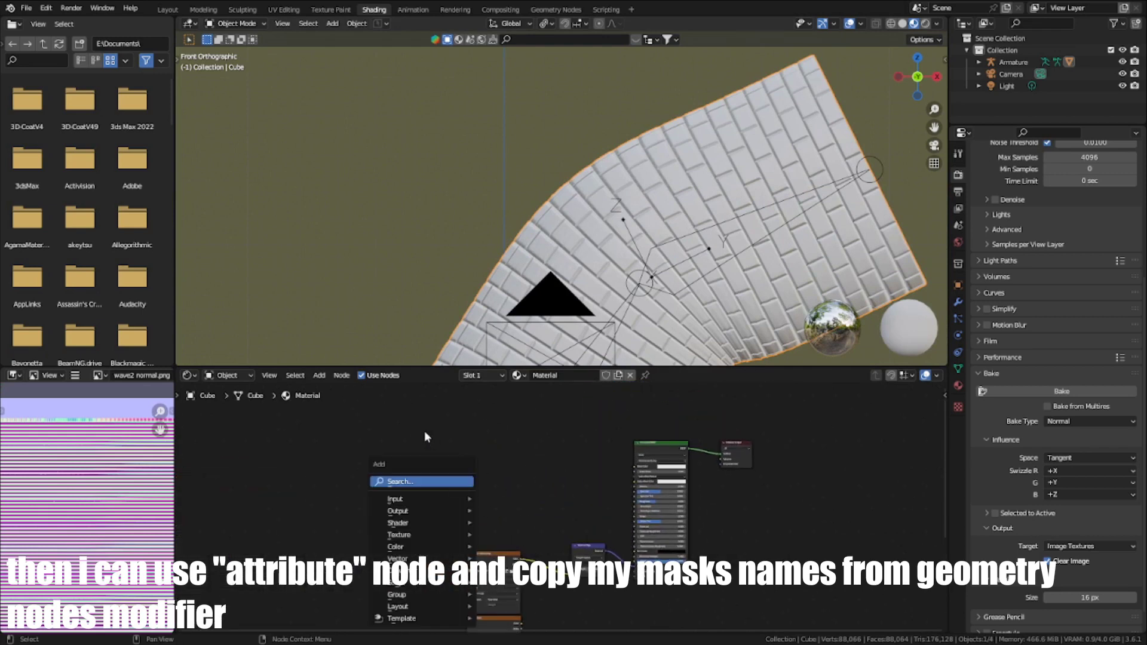
{"action": "left_click", "coordinate": [417, 482]}
{"action": "type", "text": "att"}
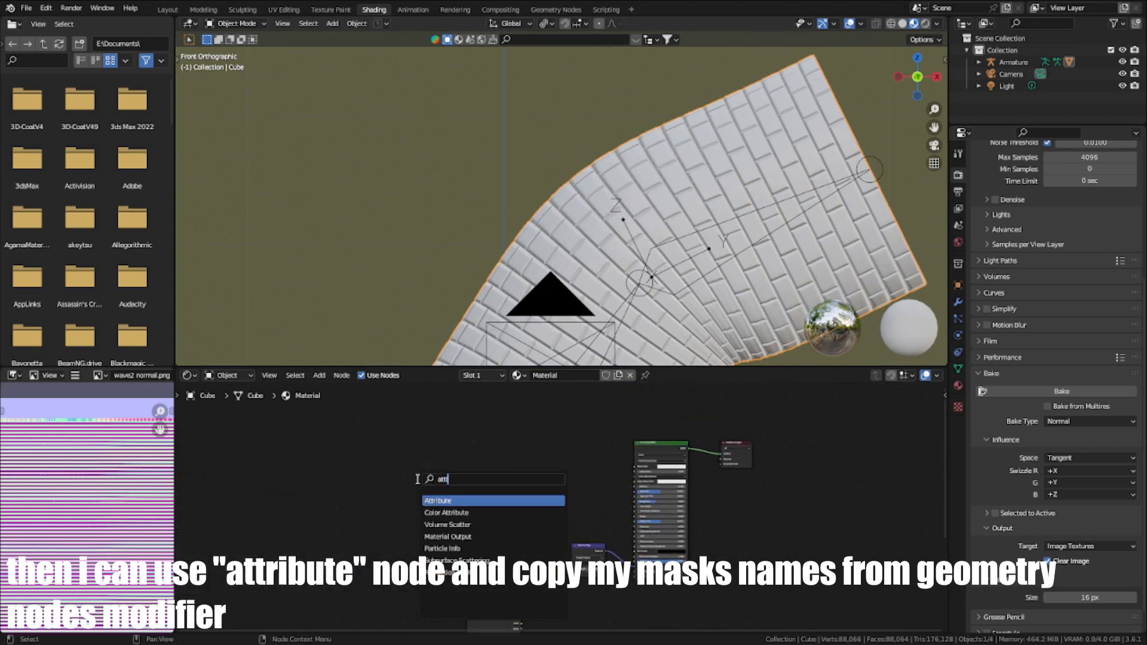
{"action": "left_click", "coordinate": [459, 503]}
{"action": "left_click", "coordinate": [412, 478]}
{"action": "scroll", "coordinate": [418, 472], "scroll_direction": "up", "scroll_amount": 3}
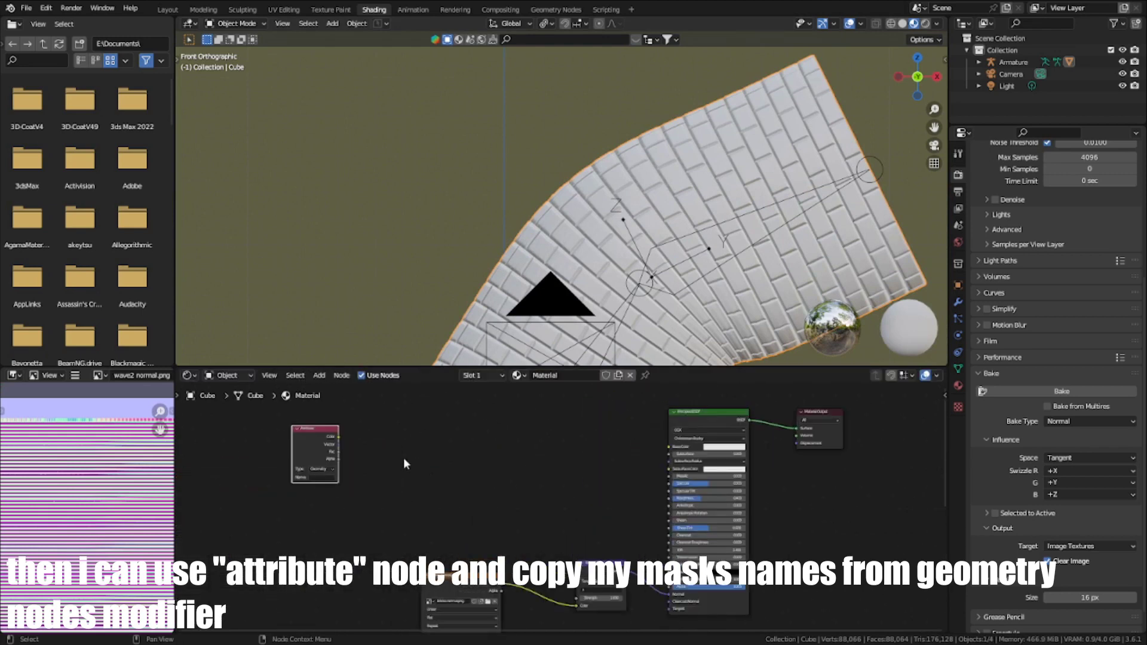
Step: Preview the Attribute node on the cylinder and set its name to mask1, copied from the modifier's output attributes
{"action": "left_click", "coordinate": [354, 483], "text": "ctrl+shift"}
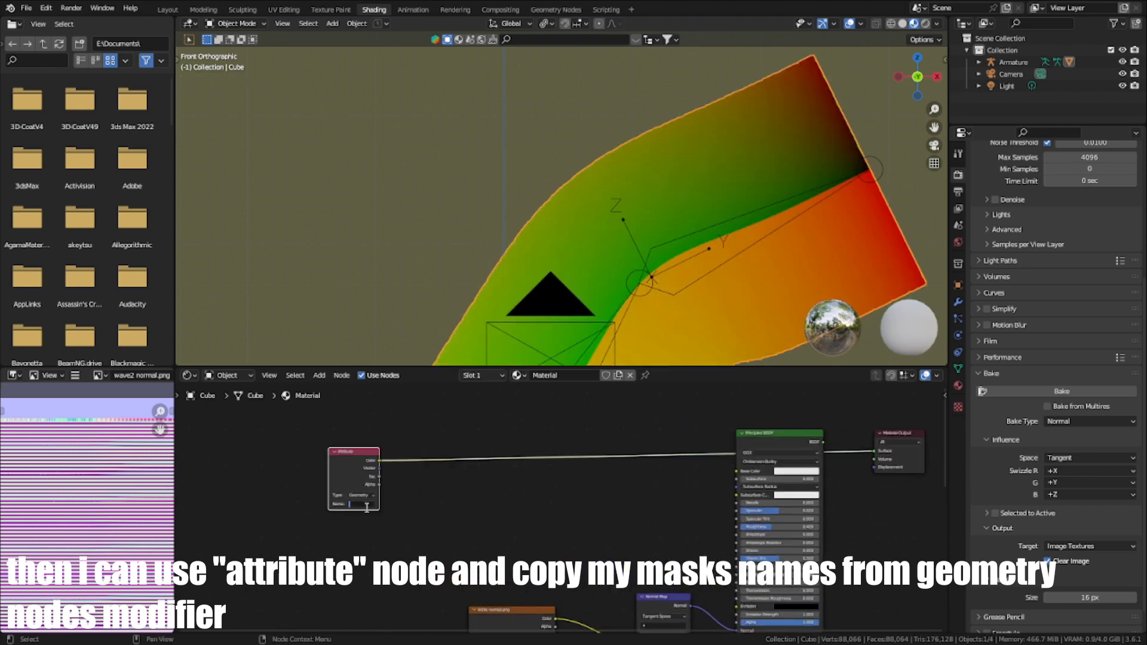
{"action": "left_click", "coordinate": [958, 302]}
{"action": "left_click", "coordinate": [1069, 487]}
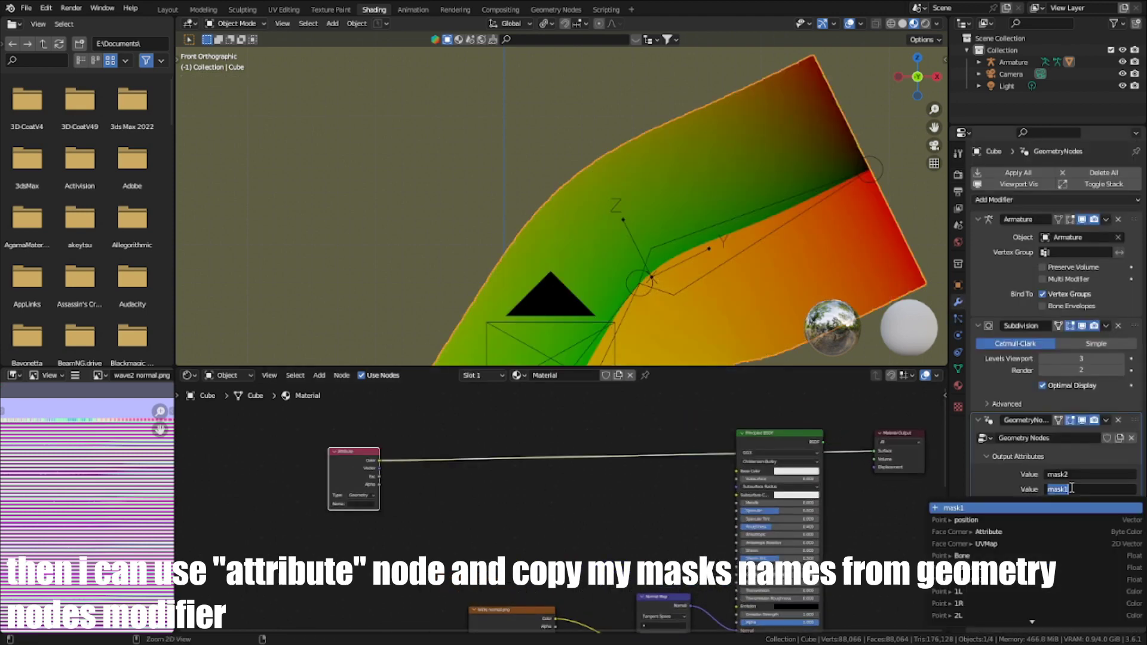
{"action": "key", "text": "ctrl+c"}
{"action": "key", "text": "Escape"}
{"action": "key", "text": "ctrl+v"}
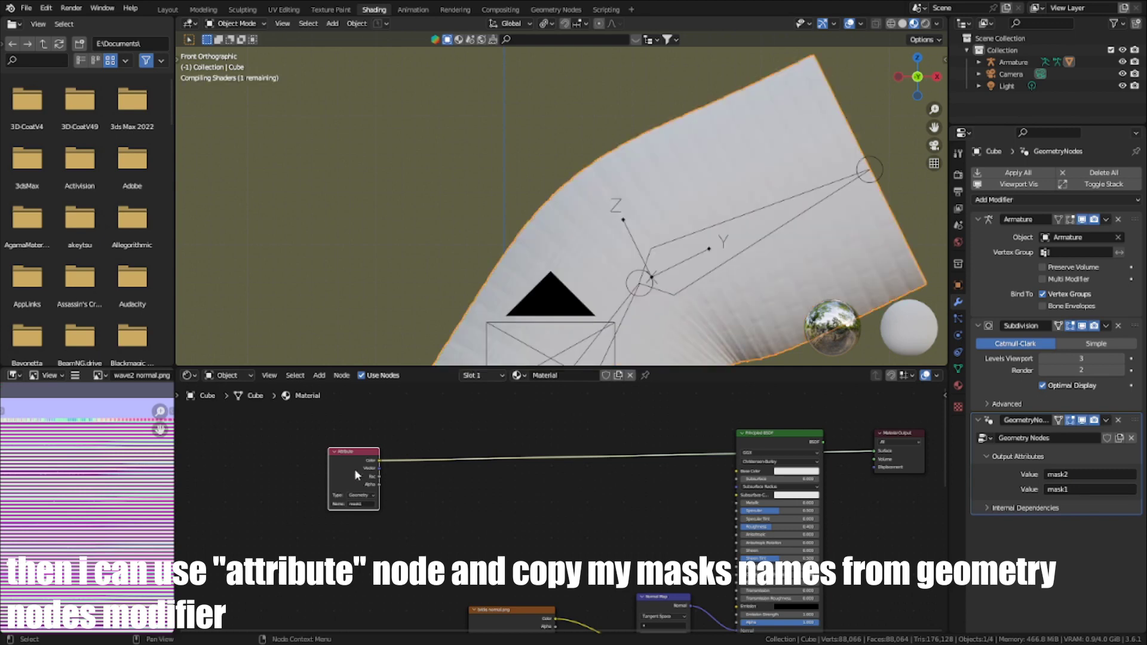
Step: Duplicate the mask1 Attribute node below the original and set the copy's name to mask2
{"action": "left_click_drag", "start_coordinate": [353, 463], "coordinate": [316, 414]}
{"action": "scroll", "coordinate": [620, 203], "scroll_direction": "down", "scroll_amount": 3}
{"action": "middle_click_drag", "start_coordinate": [621, 202], "coordinate": [649, 122], "text": "shift"}
{"action": "scroll", "coordinate": [339, 452], "scroll_direction": "down", "scroll_amount": 1}
{"action": "scroll", "coordinate": [339, 457], "scroll_direction": "up", "scroll_amount": 1}
{"action": "key", "text": "shift+d"}
{"action": "left_click", "coordinate": [371, 523]}
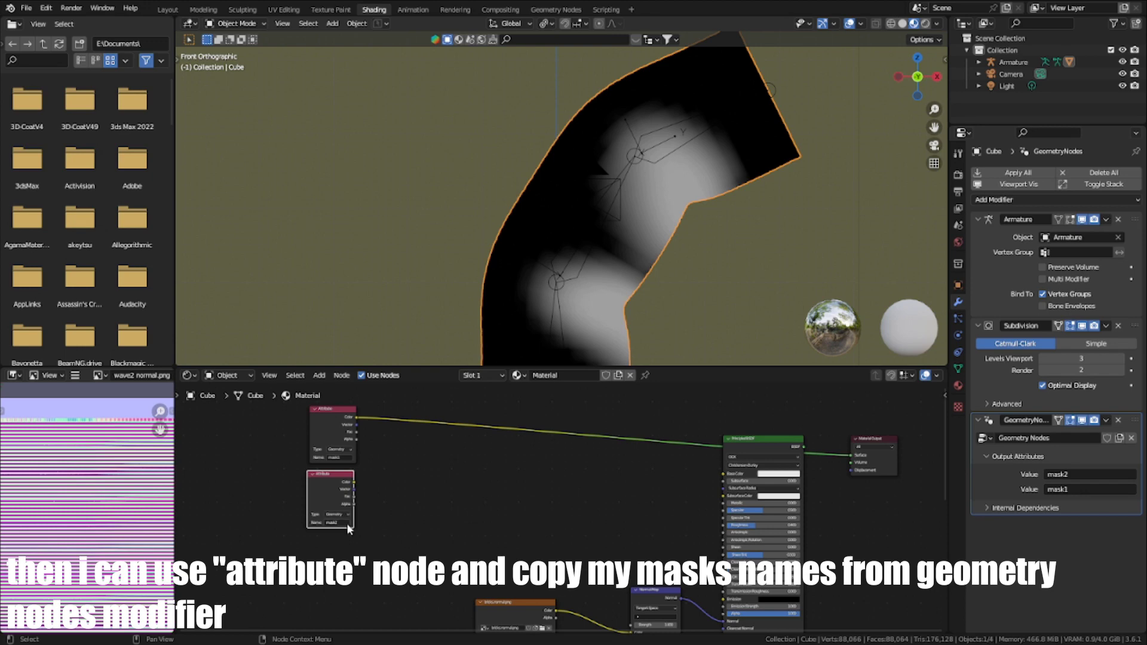
Step: Preview the mask2 and mask1 attributes on the cylinder, and restore the Principled BSDF as the material output
{"action": "left_click", "coordinate": [327, 487], "text": "ctrl+shift"}
{"action": "middle_click_drag", "start_coordinate": [529, 210], "coordinate": [557, 218]}
{"action": "left_click", "coordinate": [316, 419], "text": "ctrl+shift"}
{"action": "mouse_move", "coordinate": [591, 270]}
{"action": "middle_mouse_down"}
{"action": "mouse_move", "coordinate": [476, 212]}
{"action": "mouse_move", "coordinate": [597, 259]}
{"action": "mouse_move", "coordinate": [569, 268]}
{"action": "middle_mouse_up"}
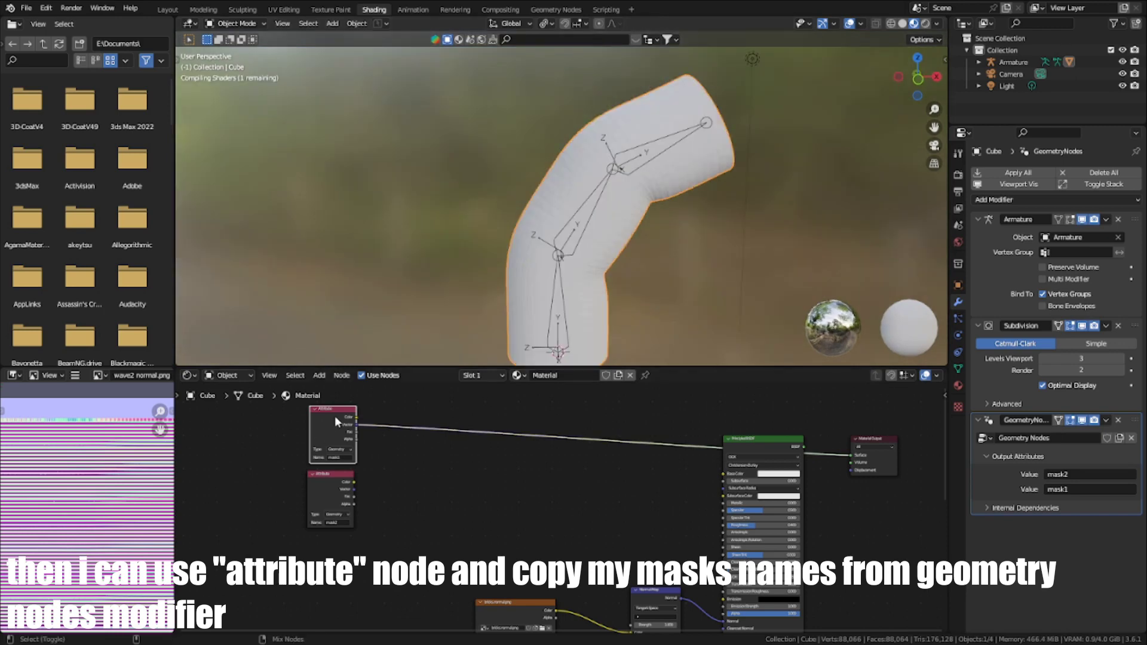
{"action": "left_click", "coordinate": [774, 446], "text": "ctrl+shift"}
{"action": "scroll", "coordinate": [442, 525], "scroll_direction": "down", "scroll_amount": 3}
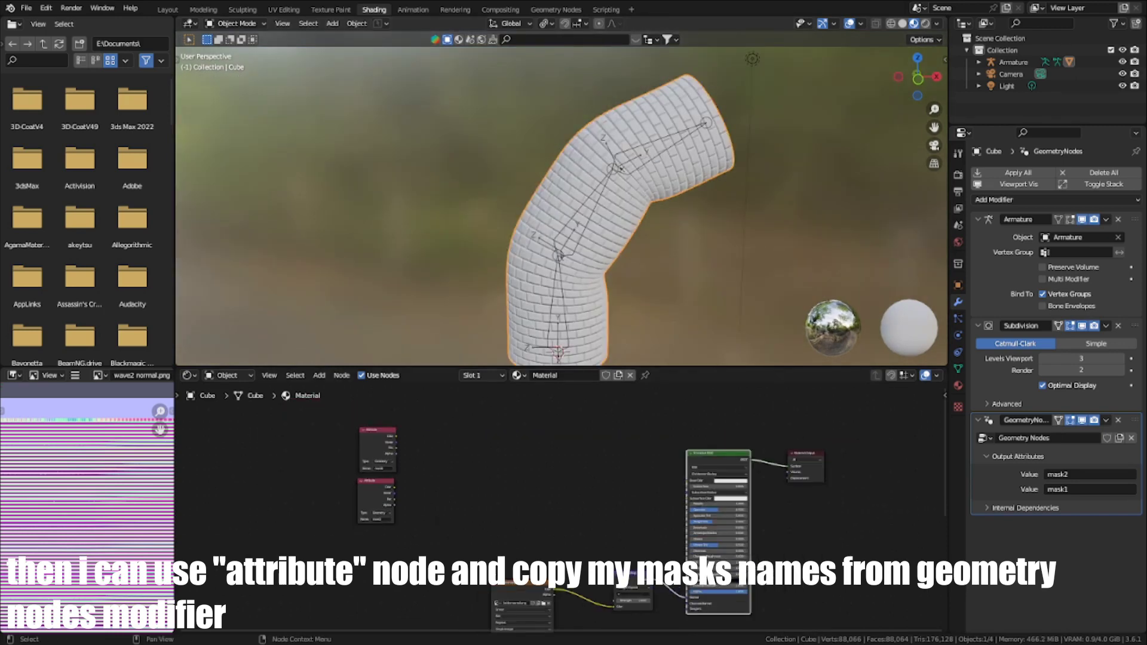
Step: Select the bricks normal and Untitled image texture nodes and move them up, clear of the wave2 normal node
{"action": "middle_click_drag", "start_coordinate": [488, 566], "coordinate": [474, 442]}
{"action": "scroll", "coordinate": [473, 442], "scroll_direction": "down", "scroll_amount": 2}
{"action": "left_click_drag", "start_coordinate": [447, 429], "coordinate": [544, 564]}
{"action": "key", "text": "g"}
{"action": "left_click", "coordinate": [531, 507]}
{"action": "middle_click_drag", "start_coordinate": [529, 509], "coordinate": [534, 573]}
{"action": "middle_click_drag", "start_coordinate": [512, 628], "coordinate": [521, 589]}
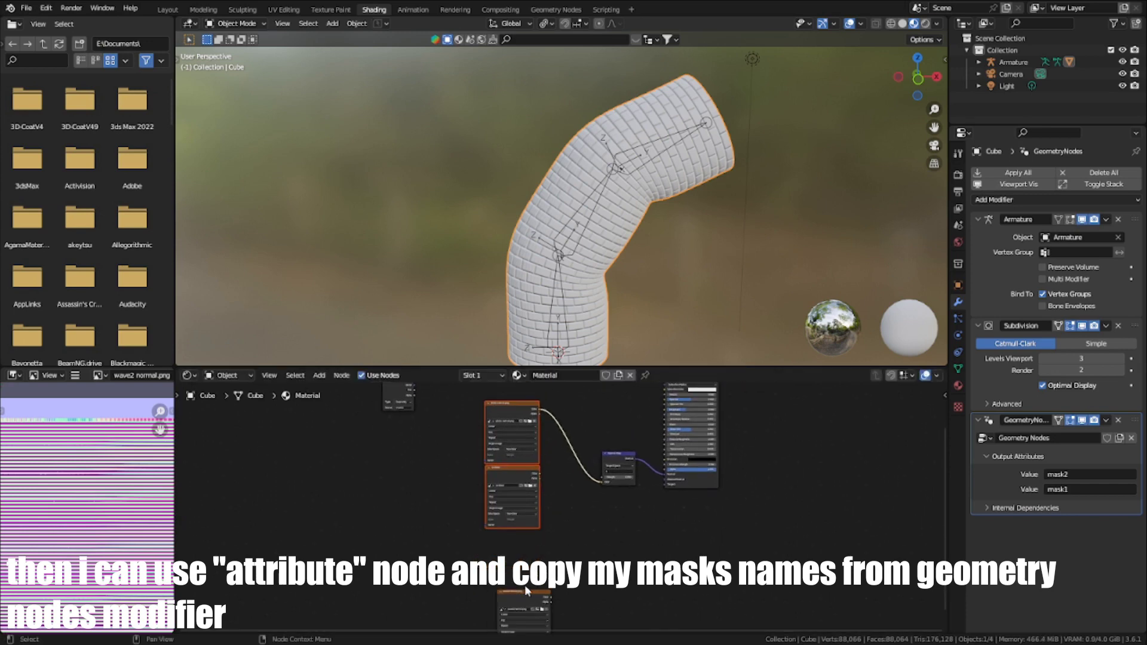
Step: Inspect the texture nodes in a maximized node editor and preview the bricks normal texture on the cylinder
{"action": "left_click", "coordinate": [517, 549]}
{"action": "key", "text": "ctrl+space"}
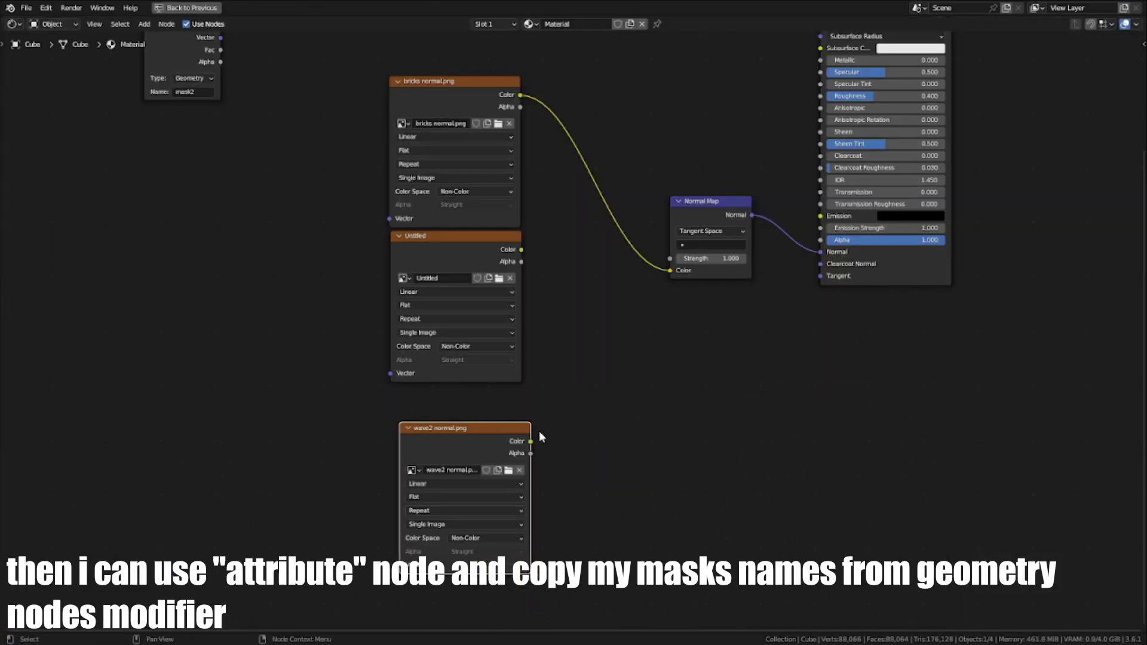
{"action": "scroll", "coordinate": [468, 197], "scroll_direction": "up", "scroll_amount": 1}
{"action": "middle_click_drag", "start_coordinate": [464, 192], "coordinate": [504, 451]}
{"action": "scroll", "coordinate": [504, 451], "scroll_direction": "down", "scroll_amount": 2}
{"action": "left_click", "coordinate": [479, 375]}
{"action": "left_click_drag", "start_coordinate": [479, 374], "coordinate": [474, 350]}
{"action": "left_click", "coordinate": [470, 341], "text": "ctrl+shift"}
{"action": "key", "text": "ctrl+space"}
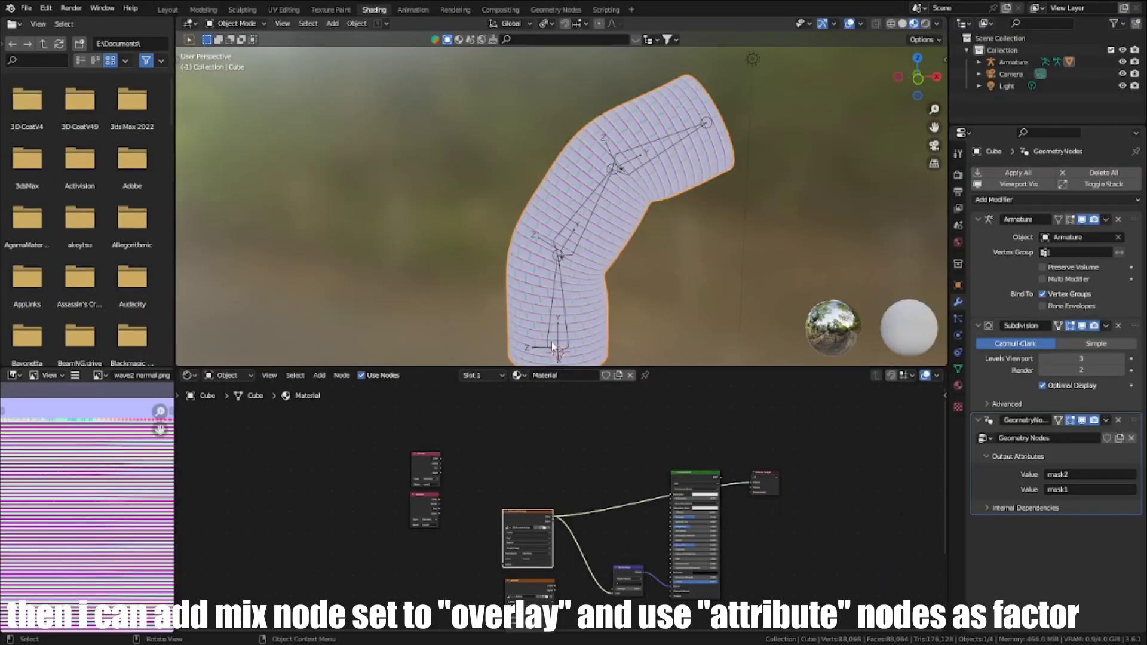
Step: Preview the Untitled and wave2 normal textures on the cylinder
{"action": "middle_click_drag", "start_coordinate": [541, 524], "coordinate": [553, 467]}
{"action": "scroll", "coordinate": [546, 508], "scroll_direction": "up", "scroll_amount": 1}
{"action": "left_click", "coordinate": [539, 532], "text": "ctrl+shift"}
{"action": "scroll", "coordinate": [546, 514], "scroll_direction": "up", "scroll_amount": 2}
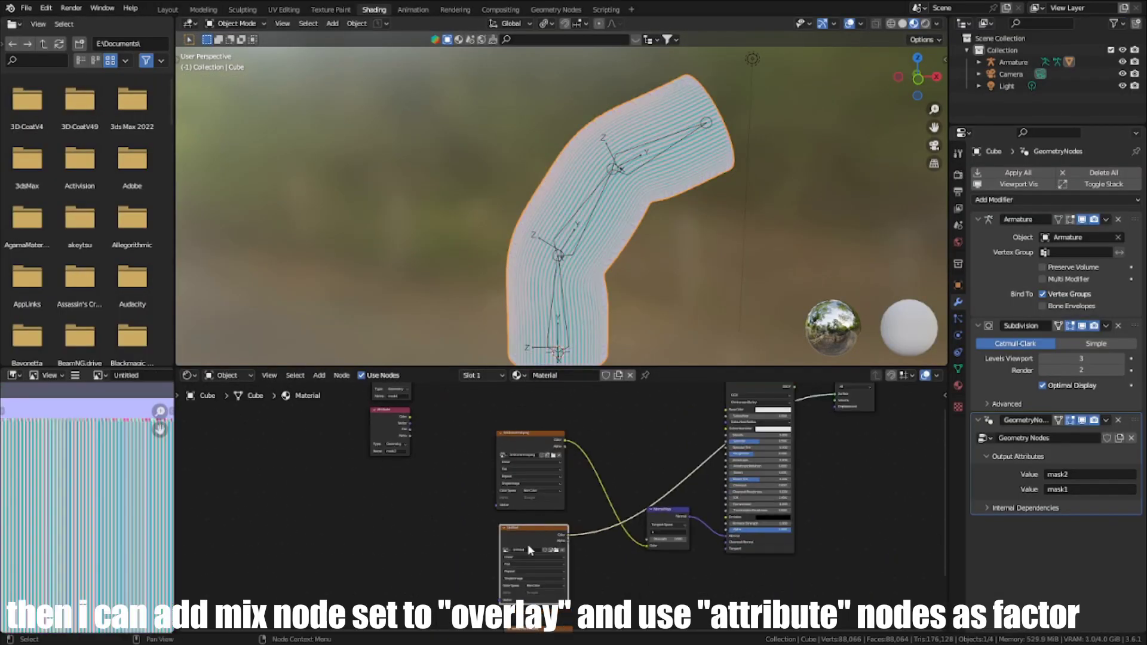
{"action": "middle_click_drag", "start_coordinate": [536, 521], "coordinate": [534, 440]}
{"action": "left_click", "coordinate": [528, 547], "text": "ctrl+shift"}
{"action": "mouse_move", "coordinate": [527, 546]}
{"action": "left_mouse_down"}
{"action": "mouse_move", "coordinate": [458, 464]}
{"action": "mouse_move", "coordinate": [523, 470]}
{"action": "mouse_move", "coordinate": [529, 541]}
{"action": "left_mouse_up"}
Step: Combine the bricks normal and wave2 normal textures in an expanded Mix node feeding the Normal Map color
{"action": "left_click_drag", "start_coordinate": [475, 470], "coordinate": [539, 447]}
{"action": "left_click", "coordinate": [538, 447]}
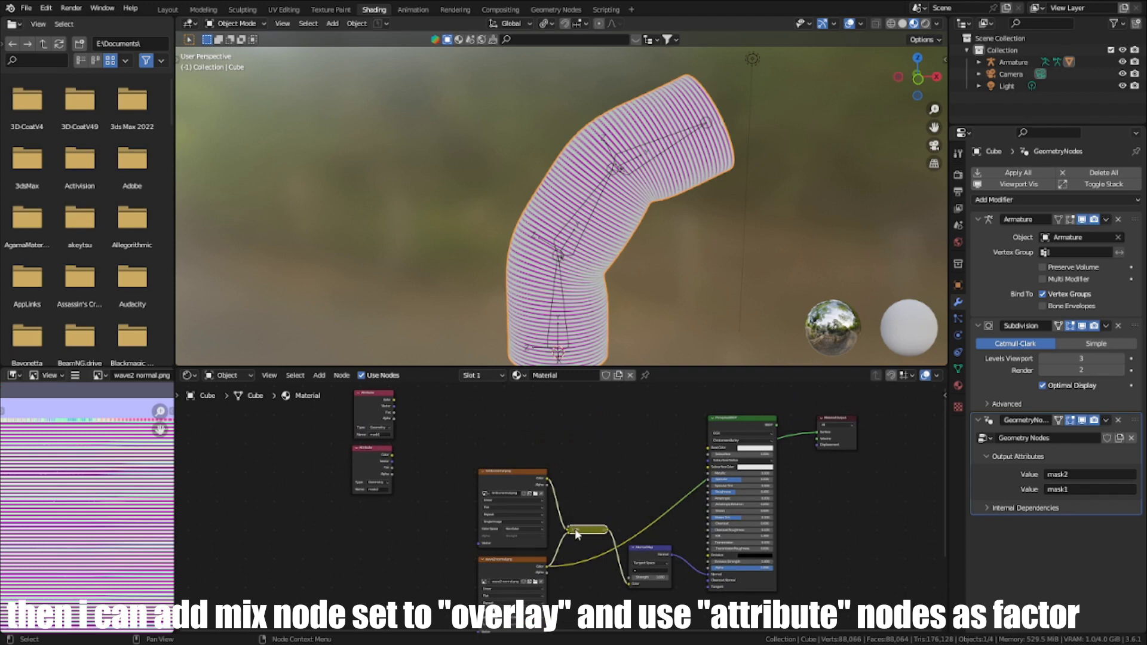
{"action": "left_click", "coordinate": [575, 530]}
{"action": "left_click_drag", "start_coordinate": [578, 530], "coordinate": [580, 484]}
Step: Connect the mask1 attribute to the Mix node's factor and set its blending mode to Overlay
{"action": "left_click", "coordinate": [360, 456], "text": "ctrl+shift"}
{"action": "scroll", "coordinate": [424, 462], "scroll_direction": "up", "scroll_amount": 1}
{"action": "left_click", "coordinate": [374, 405], "text": "ctrl+shift"}
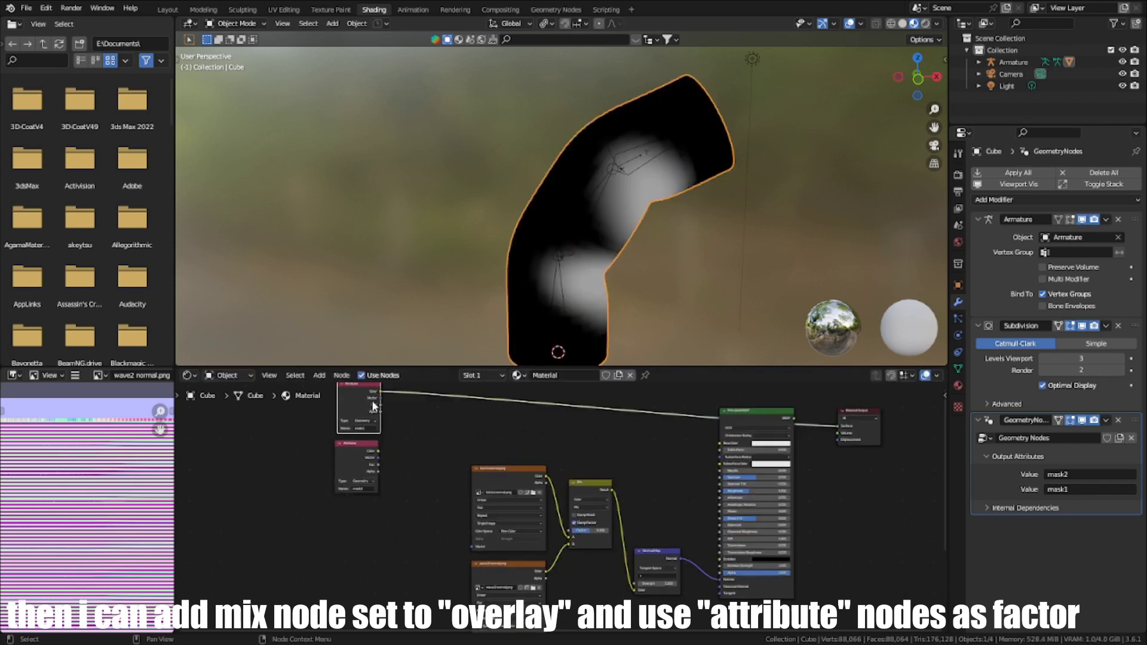
{"action": "scroll", "coordinate": [410, 434], "scroll_direction": "up", "scroll_amount": 2}
{"action": "middle_click_drag", "start_coordinate": [411, 434], "coordinate": [425, 474]}
{"action": "scroll", "coordinate": [425, 474], "scroll_direction": "down", "scroll_amount": 1}
{"action": "left_click_drag", "start_coordinate": [385, 431], "coordinate": [518, 506]}
{"action": "left_click_drag", "start_coordinate": [597, 589], "coordinate": [608, 575]}
{"action": "scroll", "coordinate": [608, 575], "scroll_direction": "up", "scroll_amount": 2}
{"action": "left_click", "coordinate": [490, 508]}
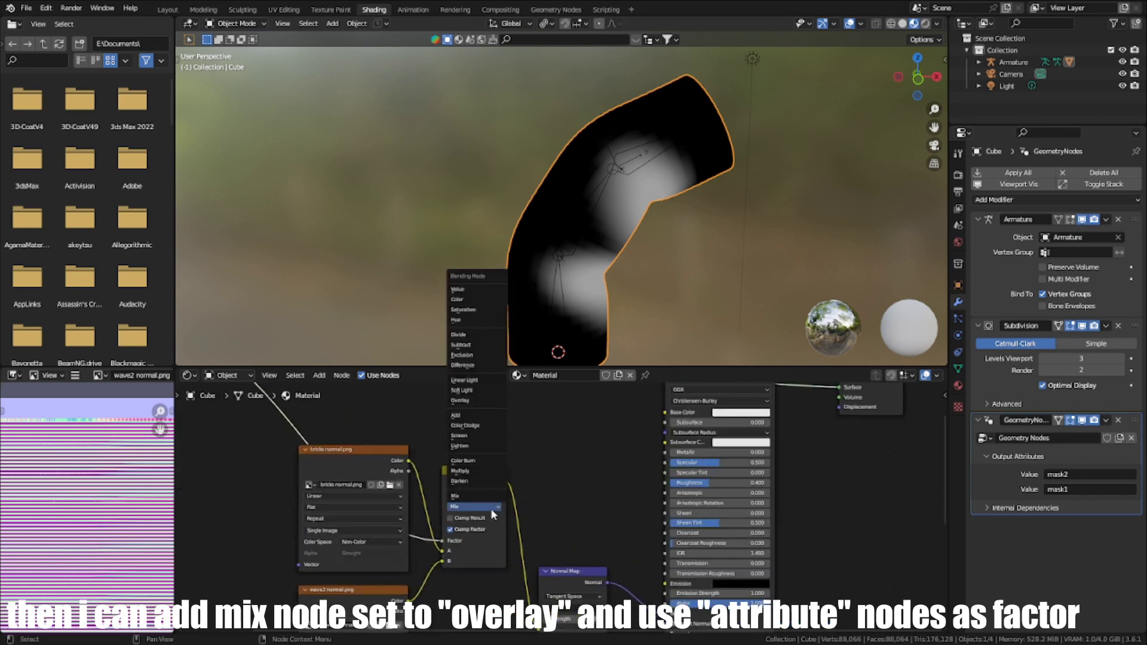
{"action": "left_click", "coordinate": [459, 401]}
{"action": "scroll", "coordinate": [482, 499], "scroll_direction": "down", "scroll_amount": 2}
Step: Preview the Overlay output and the full Principled BSDF material on the cylinder, and examine the bends up close
{"action": "left_click", "coordinate": [679, 411], "text": "ctrl+shift"}
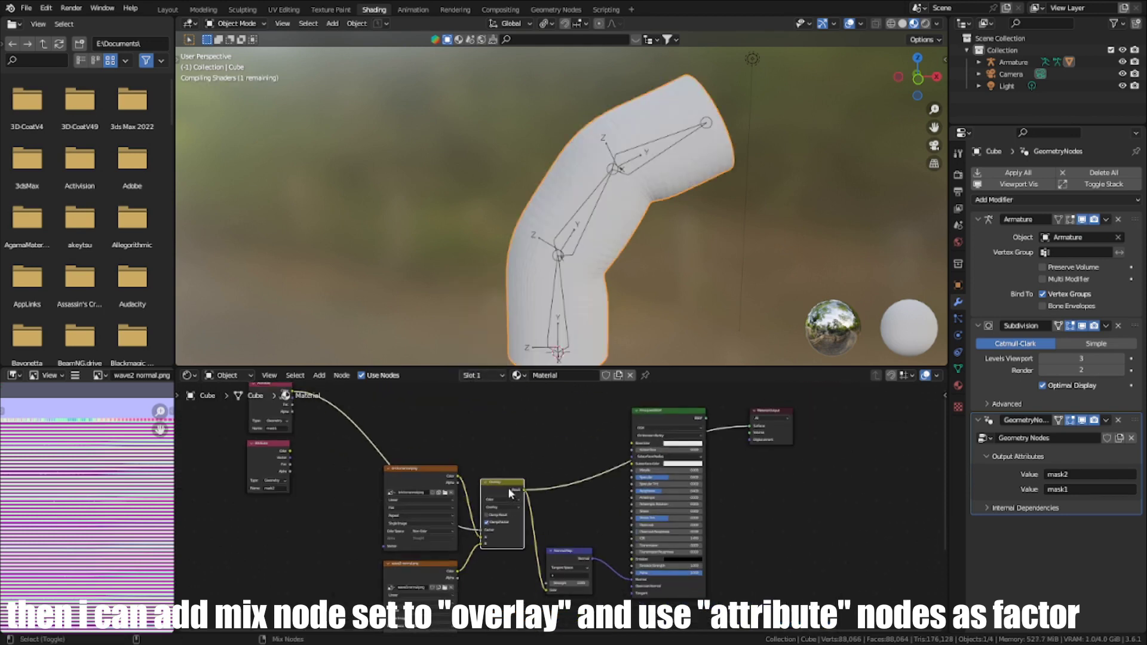
{"action": "middle_click_drag", "start_coordinate": [534, 199], "coordinate": [502, 188]}
{"action": "scroll", "coordinate": [501, 187], "scroll_direction": "up", "scroll_amount": 3}
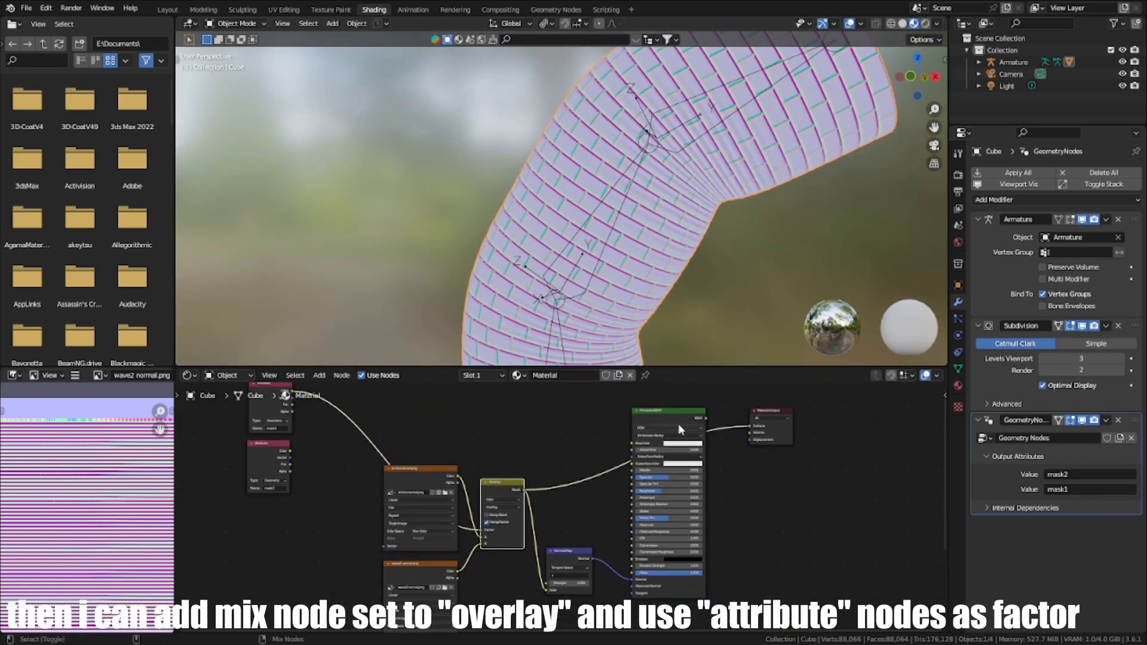
{"action": "left_click", "coordinate": [679, 420], "text": "ctrl+shift"}
{"action": "mouse_move", "coordinate": [639, 238]}
{"action": "middle_mouse_down"}
{"action": "mouse_move", "coordinate": [656, 253]}
{"action": "mouse_move", "coordinate": [635, 232]}
{"action": "mouse_move", "coordinate": [687, 227]}
{"action": "mouse_move", "coordinate": [654, 225]}
{"action": "middle_mouse_up"}
{"action": "scroll", "coordinate": [635, 232], "scroll_direction": "up", "scroll_amount": 2}
{"action": "scroll", "coordinate": [567, 508], "scroll_direction": "up", "scroll_amount": 3}
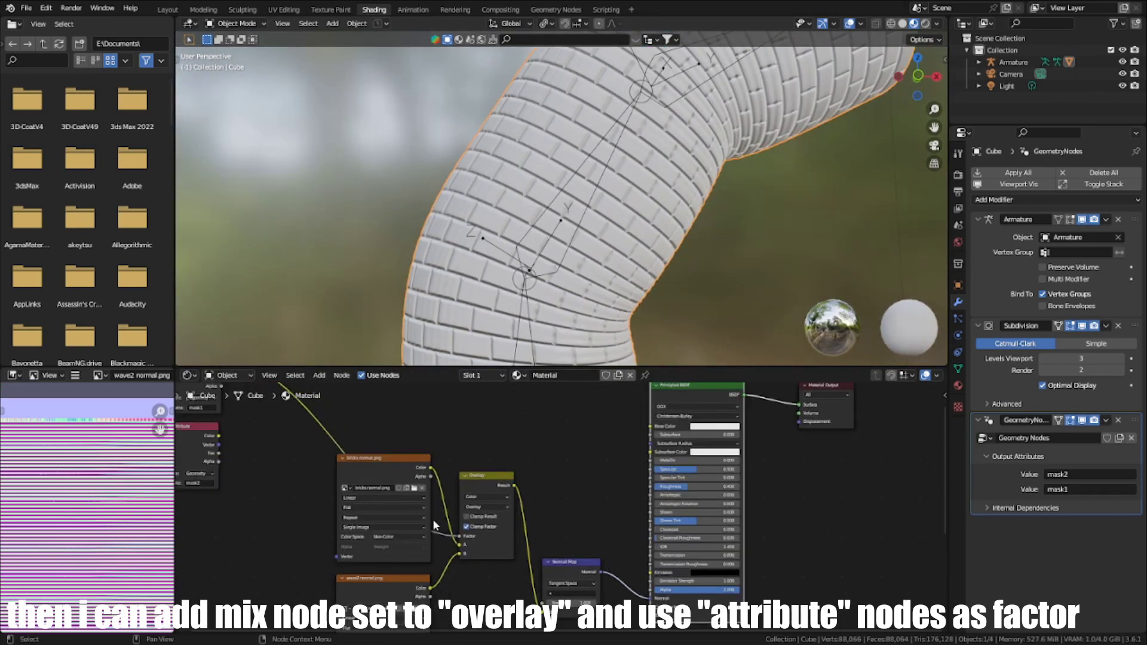
{"action": "scroll", "coordinate": [406, 486], "scroll_direction": "down", "scroll_amount": 4}
{"action": "middle_click_drag", "start_coordinate": [397, 475], "coordinate": [497, 481]}
{"action": "left_click_drag", "start_coordinate": [497, 476], "coordinate": [486, 477]}
Step: Bend the two upper bones further in Pose Mode and reselect the cylinder in Object Mode
{"action": "left_click", "coordinate": [581, 225]}
{"action": "key", "text": "ctrl+Tab"}
{"action": "left_click", "coordinate": [589, 196]}
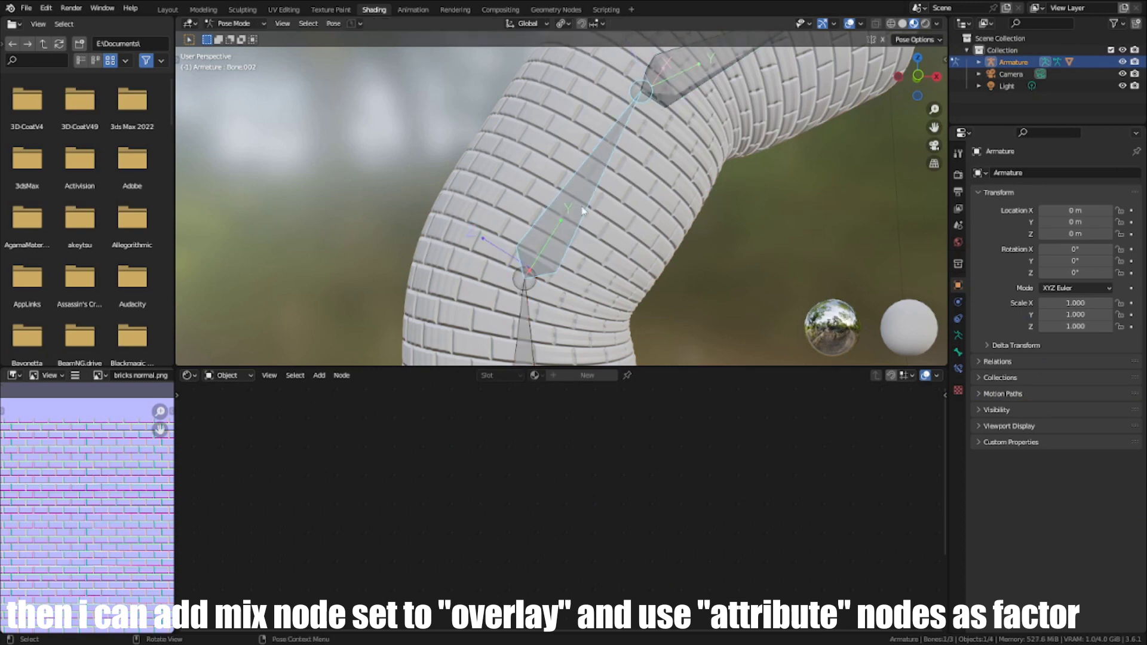
{"action": "scroll", "coordinate": [609, 179], "scroll_direction": "down", "scroll_amount": 2}
{"action": "left_click", "coordinate": [653, 130], "text": "shift"}
{"action": "key", "text": "r"}
{"action": "left_click", "coordinate": [674, 246]}
{"action": "middle_click_drag", "start_coordinate": [674, 247], "coordinate": [634, 192]}
{"action": "scroll", "coordinate": [636, 194], "scroll_direction": "up", "scroll_amount": 1}
{"action": "key", "text": "ctrl+Tab"}
{"action": "left_click", "coordinate": [629, 230]}
Step: Duplicate the Overlay node and insert the copy between the original and the Normal Map node
{"action": "scroll", "coordinate": [439, 522], "scroll_direction": "down", "scroll_amount": 3}
{"action": "middle_click_drag", "start_coordinate": [502, 556], "coordinate": [497, 515]}
{"action": "scroll", "coordinate": [497, 515], "scroll_direction": "up", "scroll_amount": 3}
{"action": "left_click_drag", "start_coordinate": [498, 511], "coordinate": [484, 515]}
{"action": "scroll", "coordinate": [504, 565], "scroll_direction": "down", "scroll_amount": 3}
{"action": "middle_click_drag", "start_coordinate": [518, 601], "coordinate": [528, 558]}
{"action": "middle_click_drag", "start_coordinate": [549, 436], "coordinate": [530, 471]}
{"action": "left_click", "coordinate": [566, 447]}
{"action": "key", "text": "shift+d"}
{"action": "left_click", "coordinate": [588, 454]}
Step: Connect the Untitled texture to the second Overlay node's B input and the mask2 attribute to its factor
{"action": "scroll", "coordinate": [609, 507], "scroll_direction": "up", "scroll_amount": 2}
{"action": "middle_click_drag", "start_coordinate": [521, 570], "coordinate": [519, 550]}
{"action": "left_click_drag", "start_coordinate": [526, 569], "coordinate": [601, 471]}
{"action": "middle_click_drag", "start_coordinate": [489, 416], "coordinate": [497, 496]}
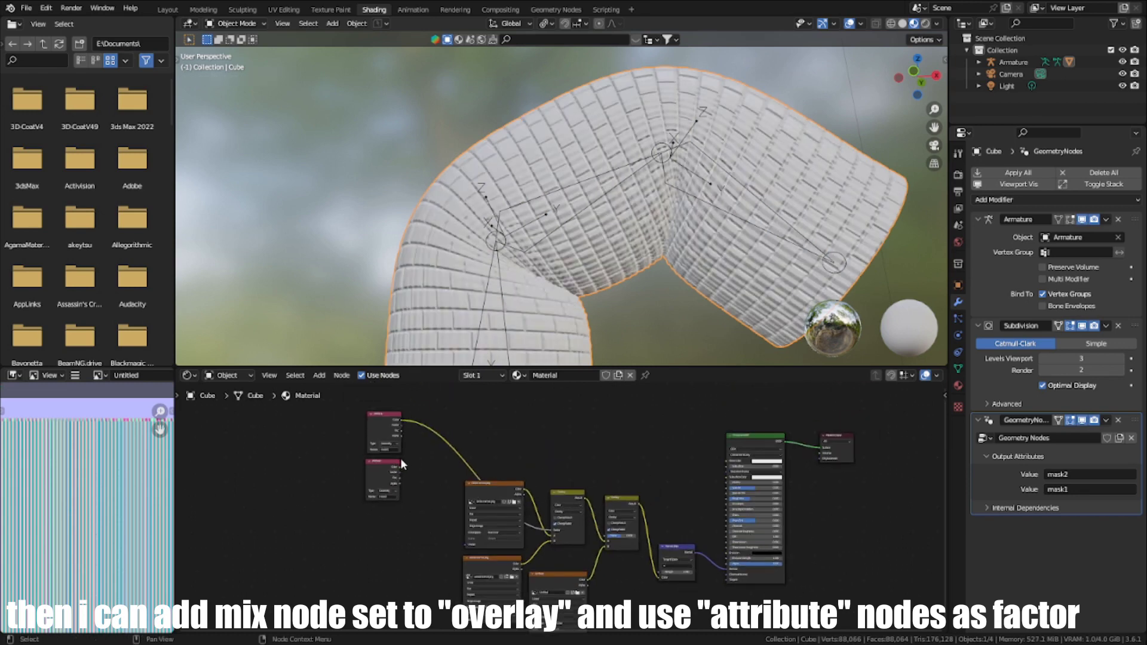
{"action": "scroll", "coordinate": [388, 457], "scroll_direction": "up", "scroll_amount": 1}
{"action": "left_click_drag", "start_coordinate": [360, 454], "coordinate": [565, 507]}
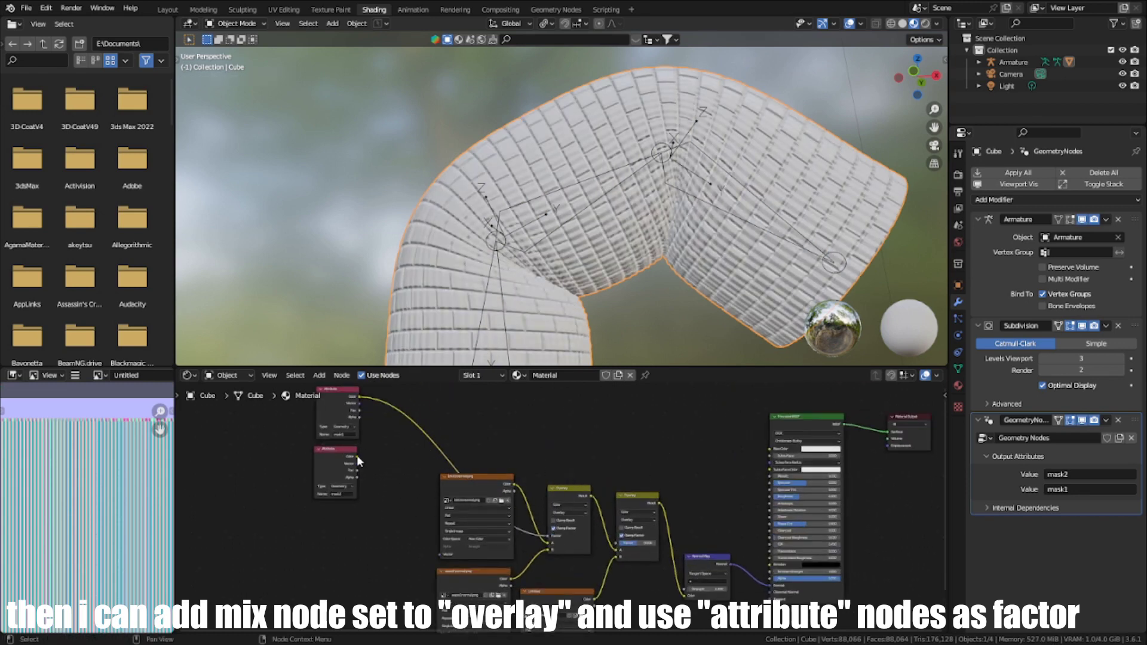
{"action": "left_click_drag", "start_coordinate": [356, 455], "coordinate": [623, 541]}
Step: Clear the rotation of the two upper bones in Pose Mode, bend them again, and reselect the cylinder in Object Mode
{"action": "middle_click_drag", "start_coordinate": [673, 225], "coordinate": [449, 203]}
{"action": "scroll", "coordinate": [557, 509], "scroll_direction": "up", "scroll_amount": 4}
{"action": "middle_click_drag", "start_coordinate": [653, 530], "coordinate": [505, 497]}
{"action": "scroll", "coordinate": [504, 496], "scroll_direction": "down", "scroll_amount": 3}
{"action": "middle_click_drag", "start_coordinate": [604, 414], "coordinate": [593, 462]}
{"action": "left_click", "coordinate": [533, 220]}
{"action": "key", "text": "ctrl+Tab"}
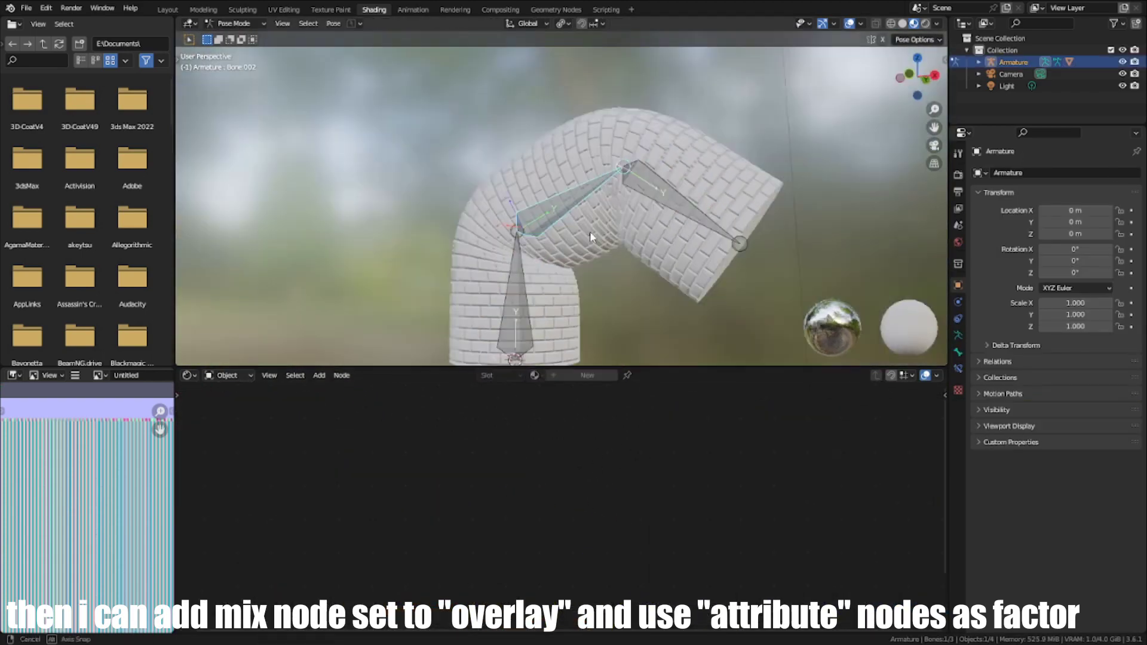
{"action": "middle_click_drag", "start_coordinate": [597, 232], "coordinate": [615, 231]}
{"action": "left_click", "coordinate": [661, 185], "text": "shift"}
{"action": "key", "text": "alt+r"}
{"action": "key", "text": "r"}
{"action": "left_click", "coordinate": [638, 231]}
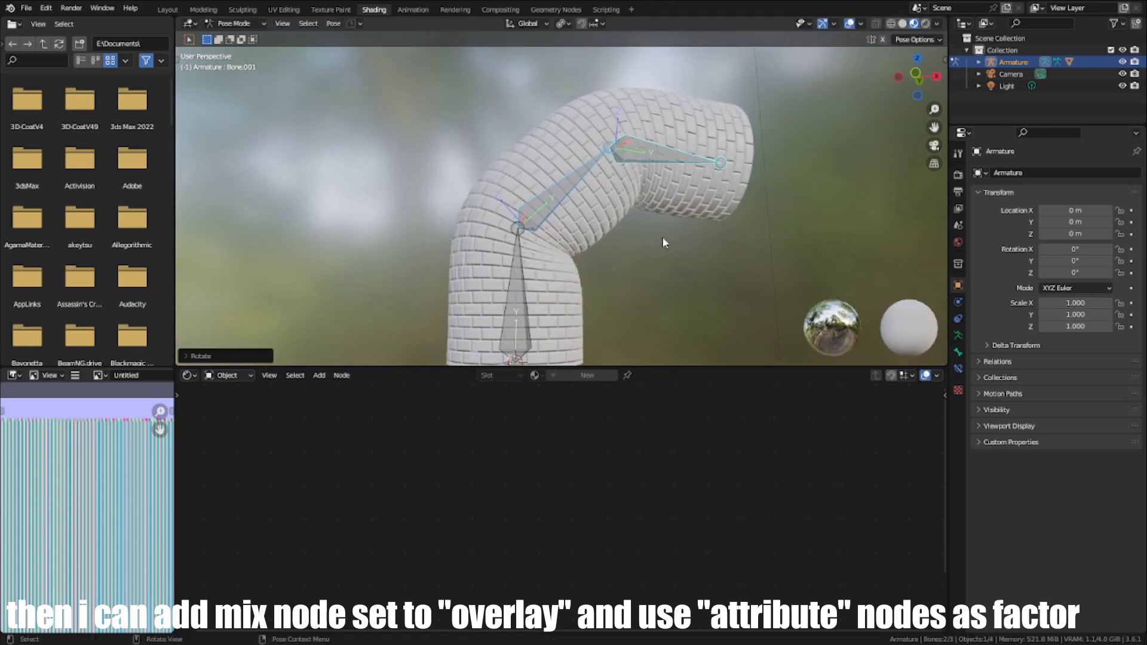
{"action": "key", "text": "ctrl+Tab"}
{"action": "left_click", "coordinate": [605, 214]}
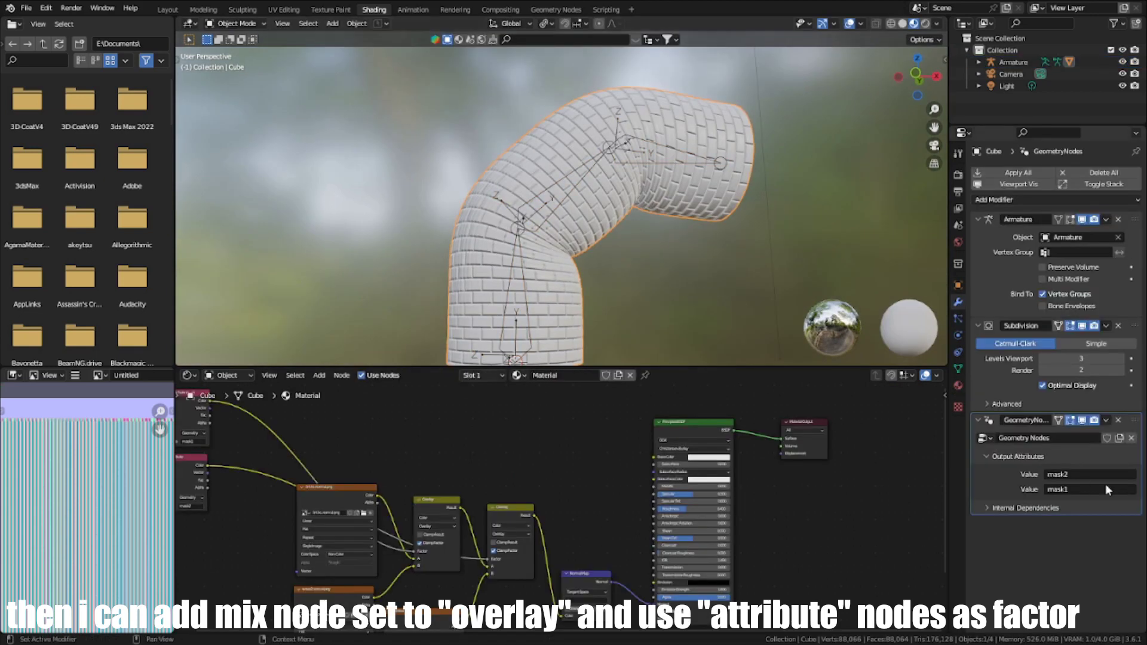
Step: Mute the Set Position node in the Geometry Nodes workspace to turn off the displacement
{"action": "left_click", "coordinate": [1085, 457]}
{"action": "left_click", "coordinate": [987, 460]}
{"action": "left_click", "coordinate": [541, 10]}
{"action": "scroll", "coordinate": [457, 526], "scroll_direction": "up", "scroll_amount": 3}
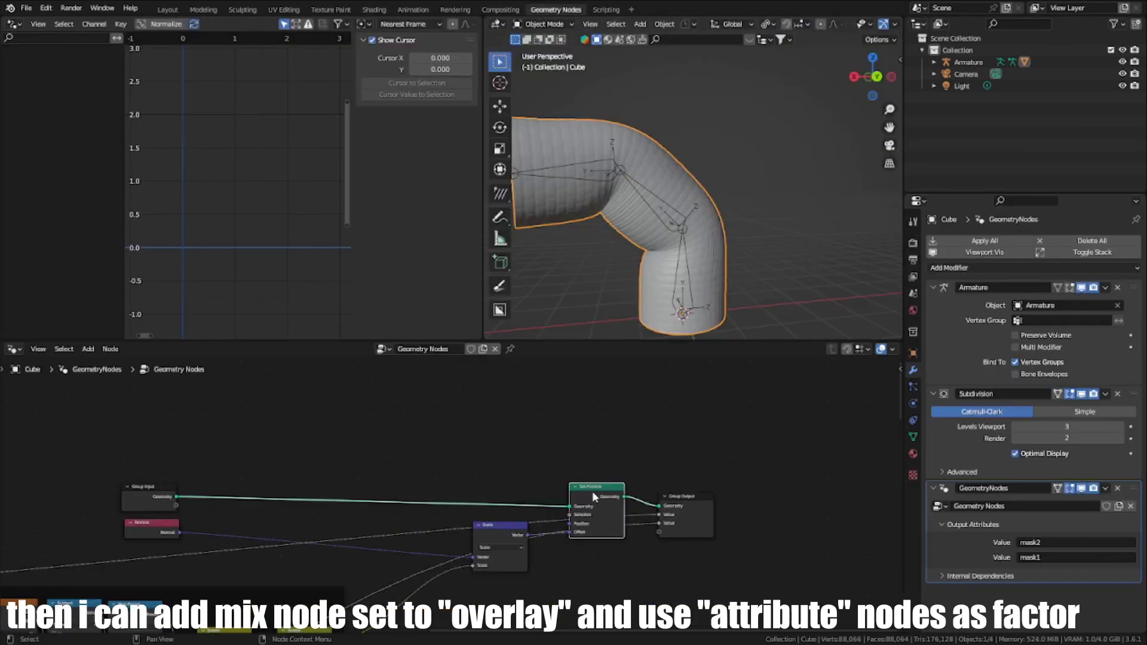
{"action": "key", "text": "m"}
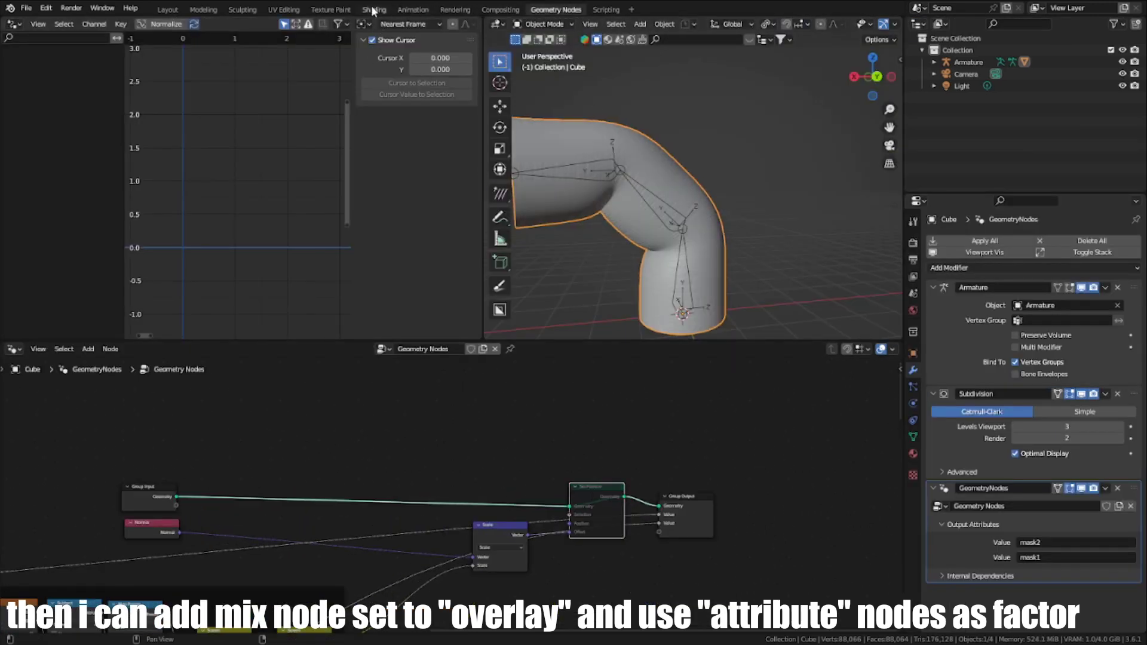
Step: Bend the upper bones further in the Shading workspace, examine the normal-map result, and reselect the cylinder in Object Mode
{"action": "left_click", "coordinate": [374, 10]}
{"action": "left_click", "coordinate": [546, 201]}
{"action": "key", "text": "ctrl+Tab"}
{"action": "left_click", "coordinate": [580, 189]}
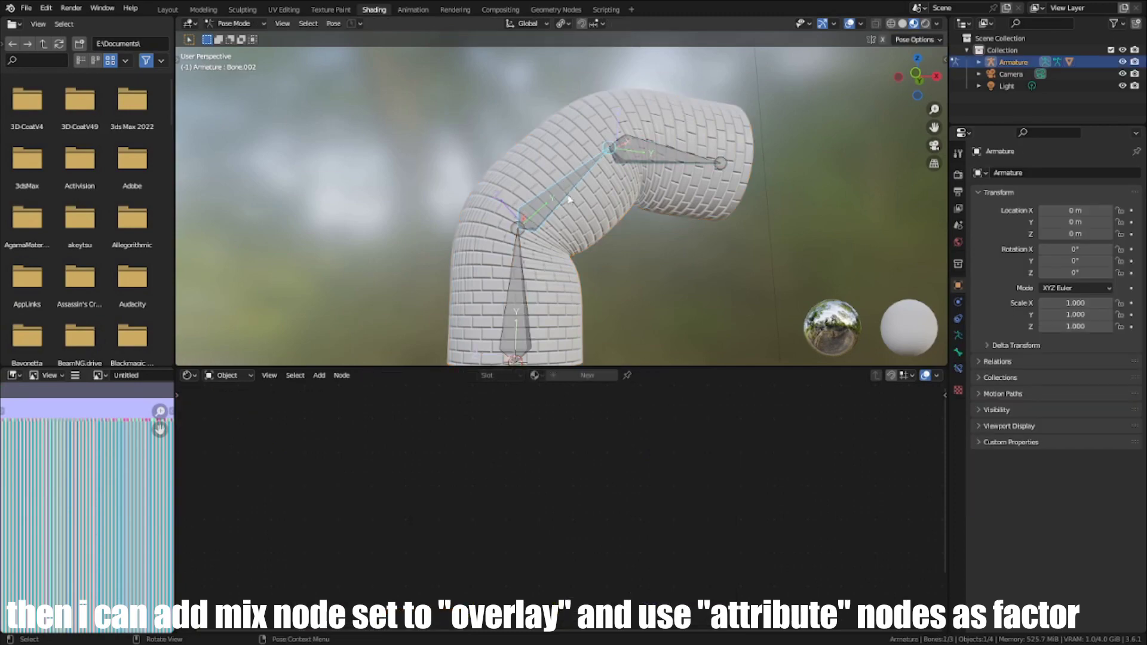
{"action": "middle_click_drag", "start_coordinate": [635, 157], "coordinate": [607, 142]}
{"action": "key", "text": "r"}
{"action": "left_click", "coordinate": [399, 170]}
{"action": "scroll", "coordinate": [406, 179], "scroll_direction": "up", "scroll_amount": 1}
{"action": "middle_click_drag", "start_coordinate": [412, 185], "coordinate": [571, 287]}
{"action": "scroll", "coordinate": [573, 263], "scroll_direction": "down", "scroll_amount": 2}
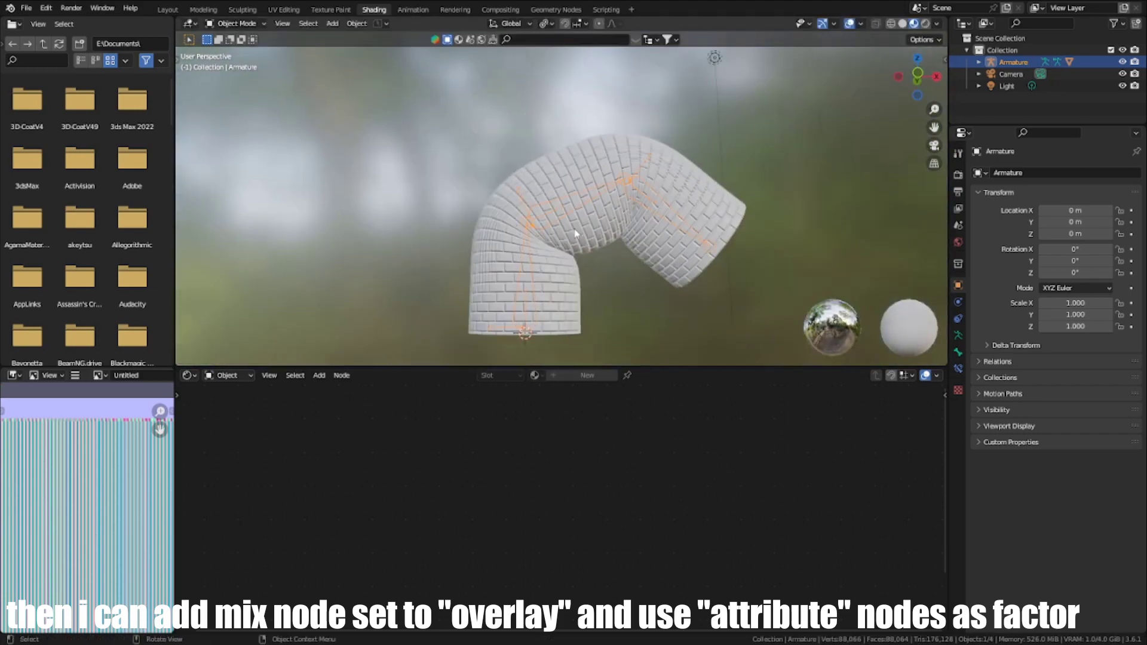
{"action": "key", "text": "ctrl+Tab"}
{"action": "left_click", "coordinate": [575, 233]}
Step: Unmute the Set Position node in the Geometry Nodes workspace and move it above the Scale node
{"action": "left_click", "coordinate": [539, 10]}
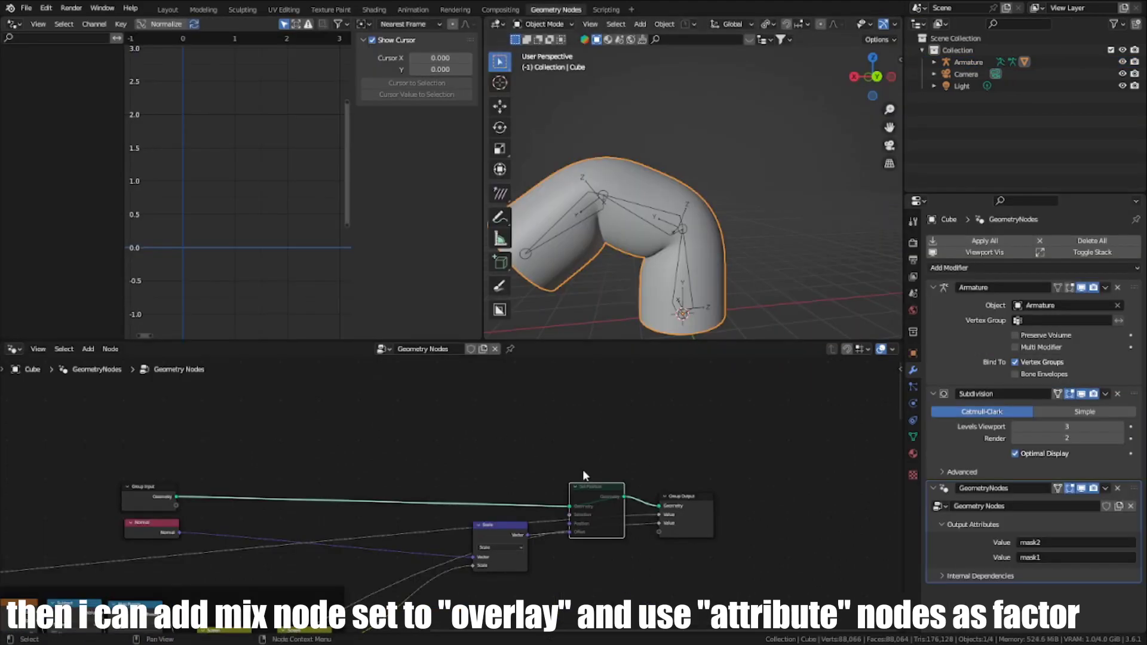
{"action": "left_click_drag", "start_coordinate": [587, 485], "coordinate": [568, 460]}
{"action": "key", "text": "m"}
{"action": "middle_click_drag", "start_coordinate": [631, 515], "coordinate": [581, 488]}
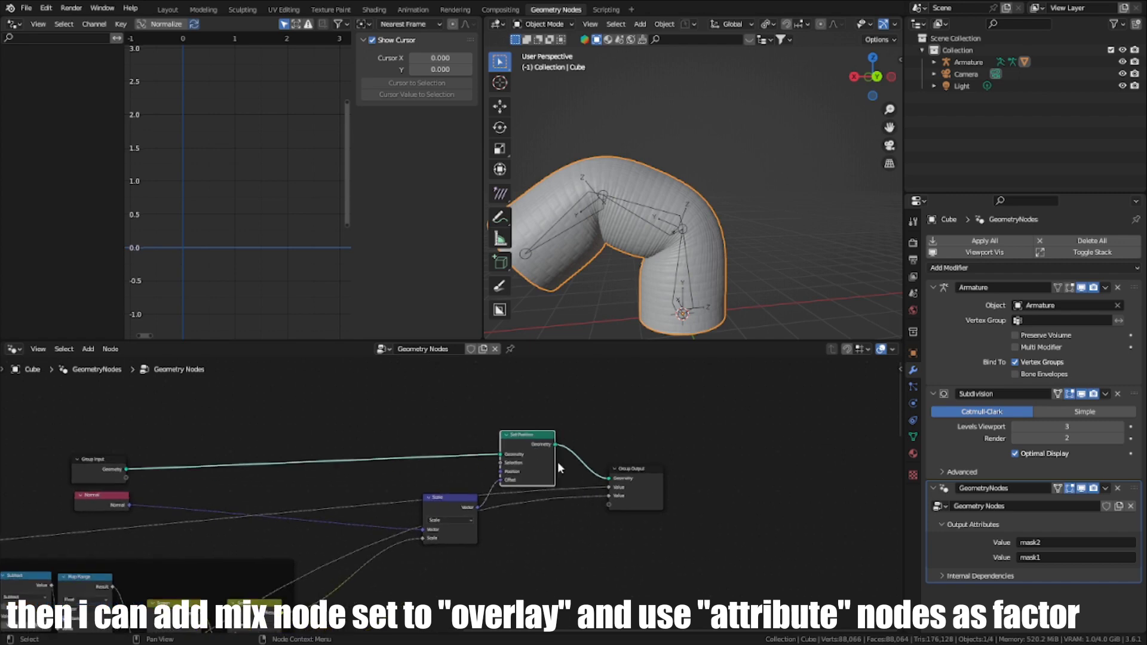
{"action": "scroll", "coordinate": [553, 439], "scroll_direction": "up", "scroll_amount": 1}
{"action": "left_click_drag", "start_coordinate": [526, 426], "coordinate": [531, 432]}
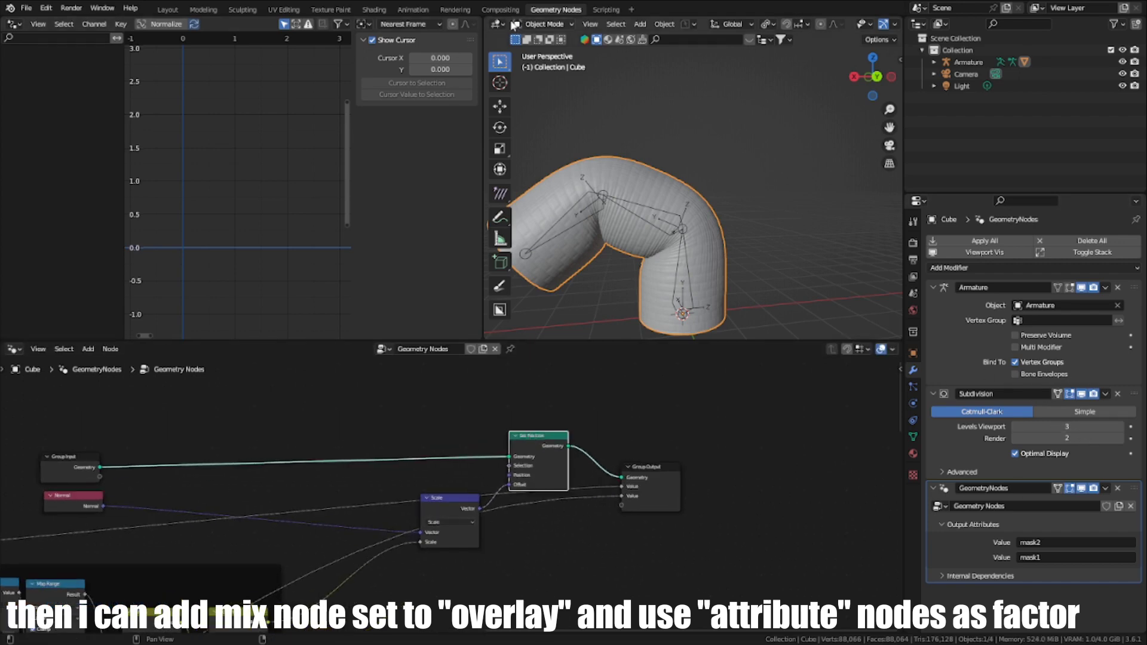
Step: Toggle the viewport display of the Geometry Nodes and Subdivision modifiers in the Shading workspace to compare the cylinder's surface
{"action": "left_click", "coordinate": [376, 10]}
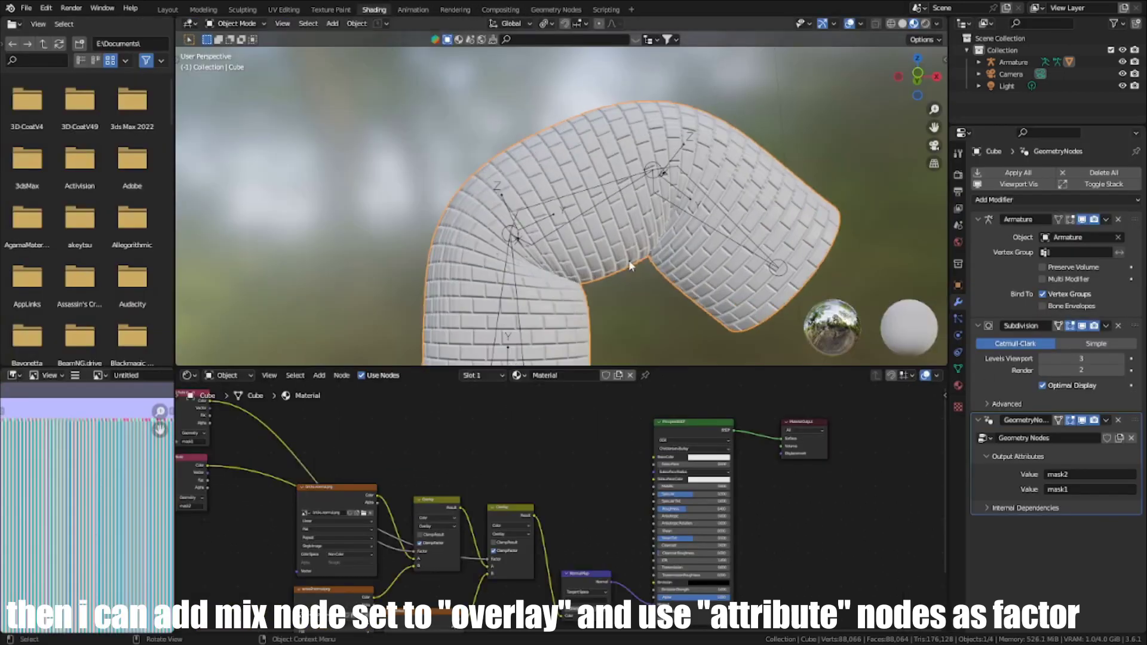
{"action": "left_click", "coordinate": [1082, 420]}
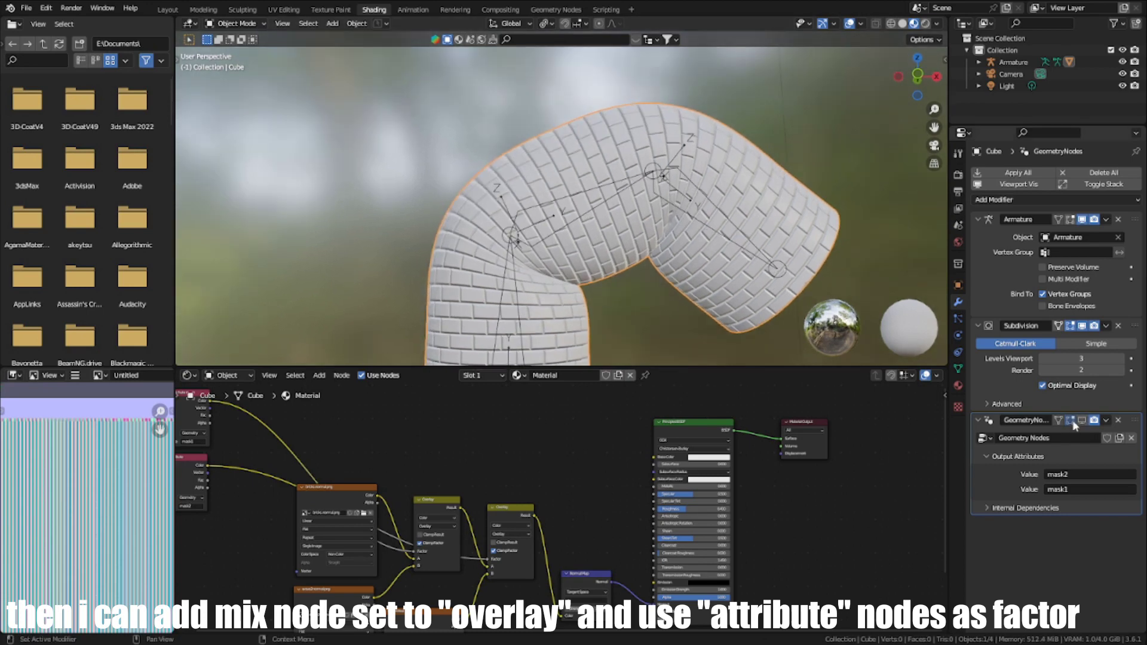
{"action": "middle_click_drag", "start_coordinate": [642, 210], "coordinate": [572, 206]}
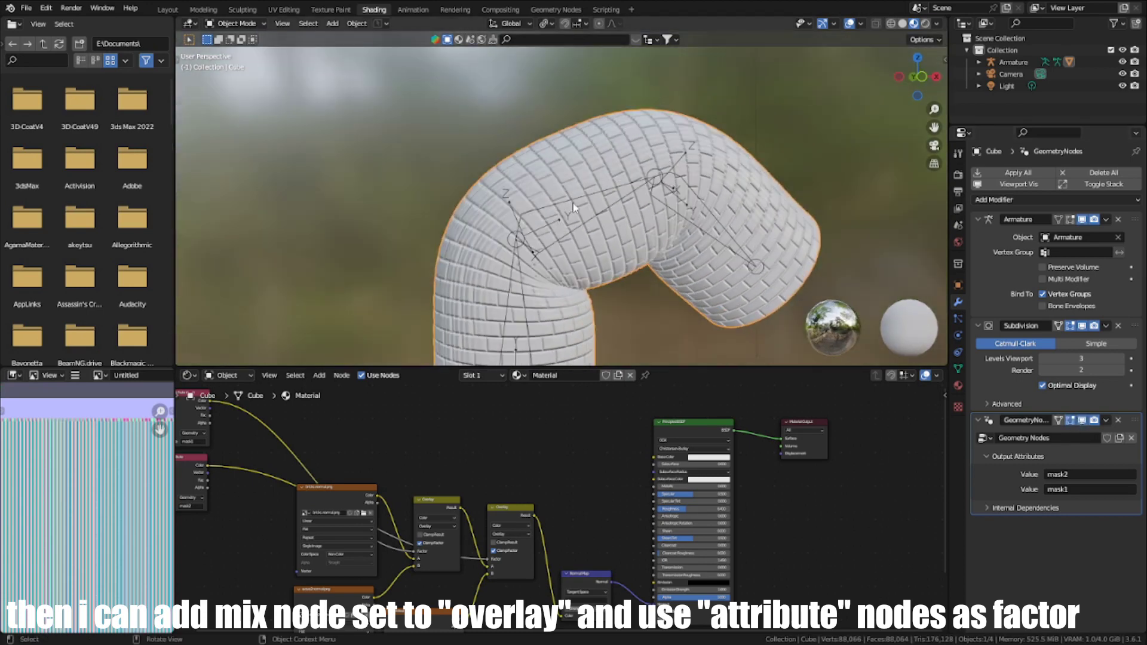
{"action": "left_click", "coordinate": [1082, 326]}
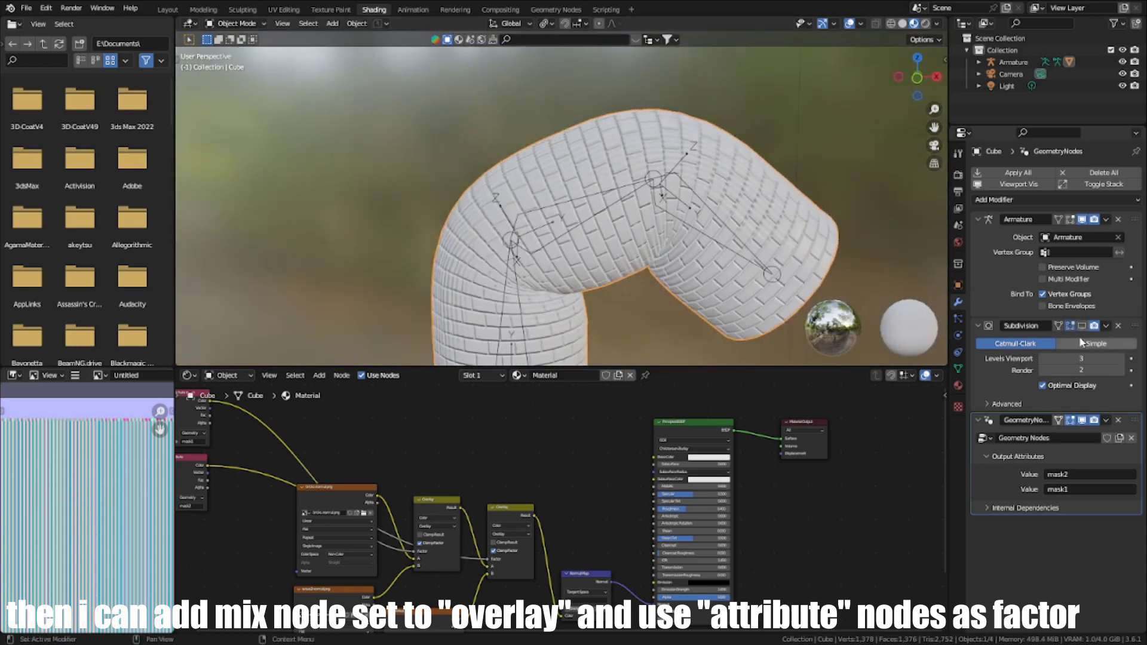
Step: Clear the rotation of all armature bones in Pose Mode and reselect the cylinder in Object Mode
{"action": "scroll", "coordinate": [935, 286], "scroll_direction": "down", "scroll_amount": 3}
{"action": "left_click", "coordinate": [584, 207]}
{"action": "key", "text": "ctrl+Tab"}
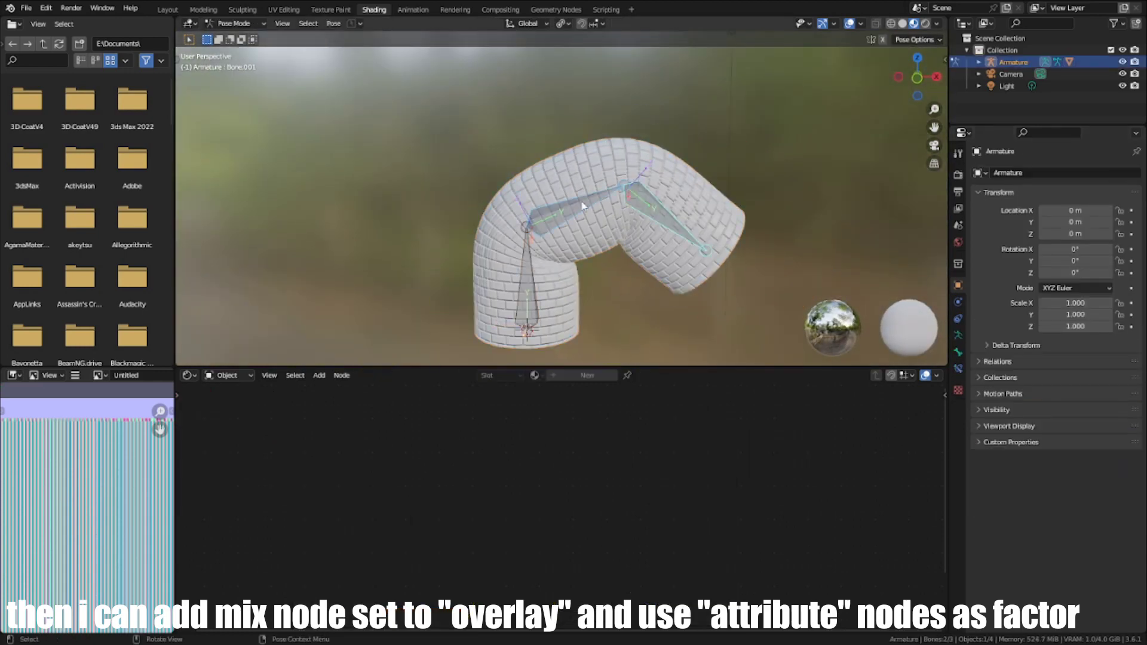
{"action": "key", "text": "r"}
{"action": "left_click", "coordinate": [609, 127]}
{"action": "key", "text": "a"}
{"action": "key", "text": "alt+r"}
{"action": "key", "text": "ctrl+Tab"}
{"action": "left_click", "coordinate": [550, 272]}
Step: Add a Color Attribute node to the cylinder's material and set it to 1L
{"action": "scroll", "coordinate": [403, 471], "scroll_direction": "down", "scroll_amount": 4}
{"action": "middle_click_drag", "start_coordinate": [403, 471], "coordinate": [629, 426]}
{"action": "scroll", "coordinate": [408, 488], "scroll_direction": "up", "scroll_amount": 4}
{"action": "left_click", "coordinate": [305, 492]}
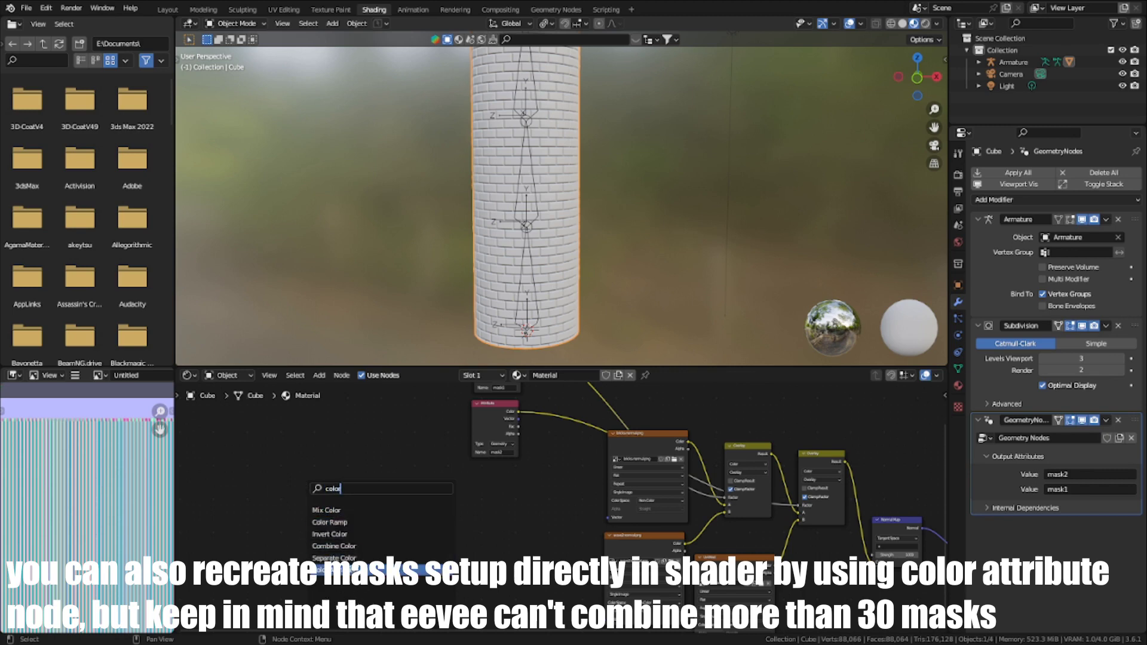
{"action": "left_click", "coordinate": [353, 566]}
{"action": "left_click", "coordinate": [325, 499]}
{"action": "middle_click_drag", "start_coordinate": [308, 441], "coordinate": [584, 543]}
{"action": "scroll", "coordinate": [584, 543], "scroll_direction": "up", "scroll_amount": 4}
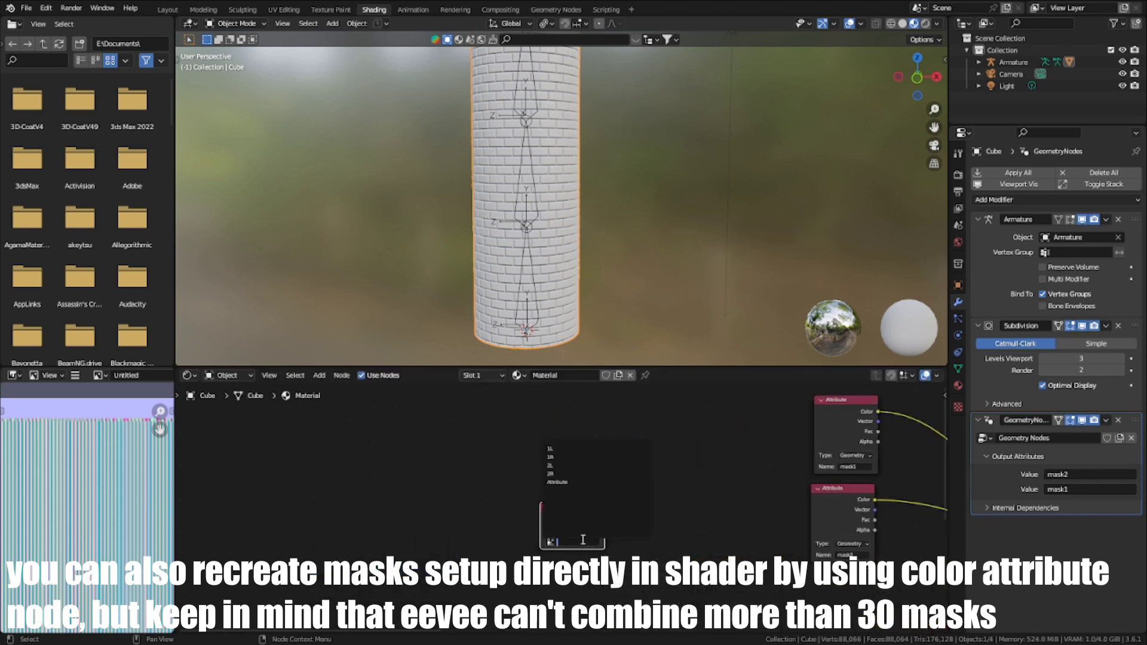
{"action": "left_click", "coordinate": [551, 446]}
Step: Duplicate the Color Attribute node twice, set the copies to 2L and 1R, and place the 1R node above the 2L node
{"action": "key", "text": "shift+d"}
{"action": "left_click", "coordinate": [572, 530]}
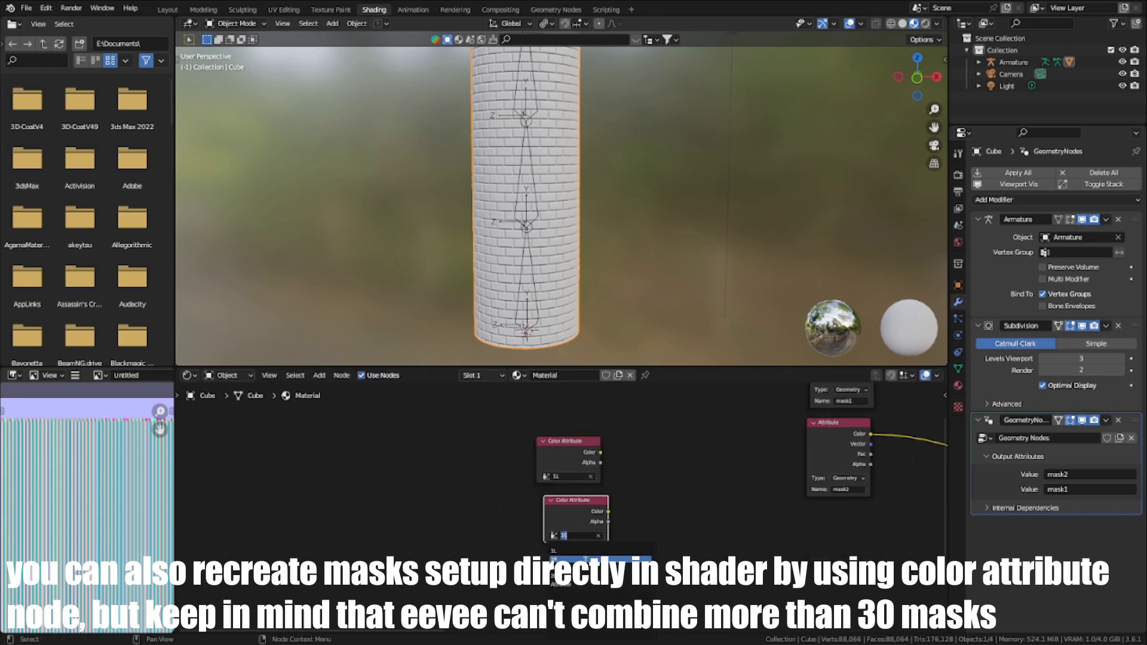
{"action": "middle_click_drag", "start_coordinate": [578, 523], "coordinate": [565, 474]}
{"action": "key", "text": "shift+d"}
{"action": "left_click", "coordinate": [566, 533]}
{"action": "left_click", "coordinate": [567, 542]}
{"action": "left_click", "coordinate": [563, 448]}
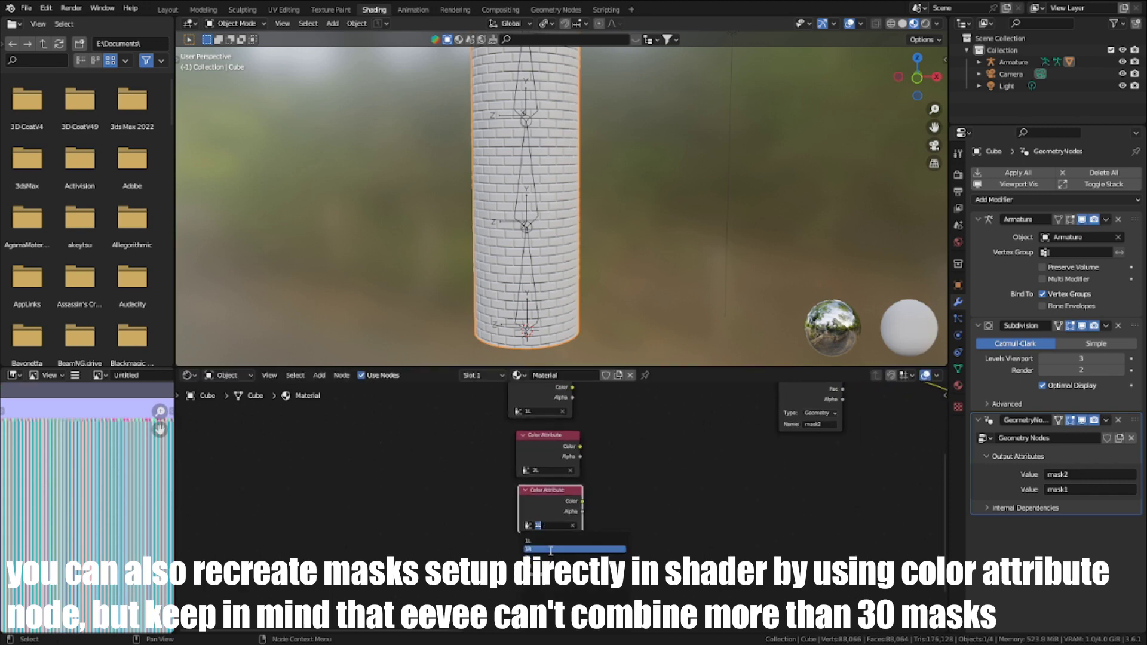
{"action": "mouse_move", "coordinate": [541, 502]}
{"action": "left_mouse_down"}
{"action": "mouse_move", "coordinate": [469, 459]}
{"action": "mouse_move", "coordinate": [536, 511]}
{"action": "left_mouse_up"}
{"action": "left_click_drag", "start_coordinate": [460, 458], "coordinate": [540, 450]}
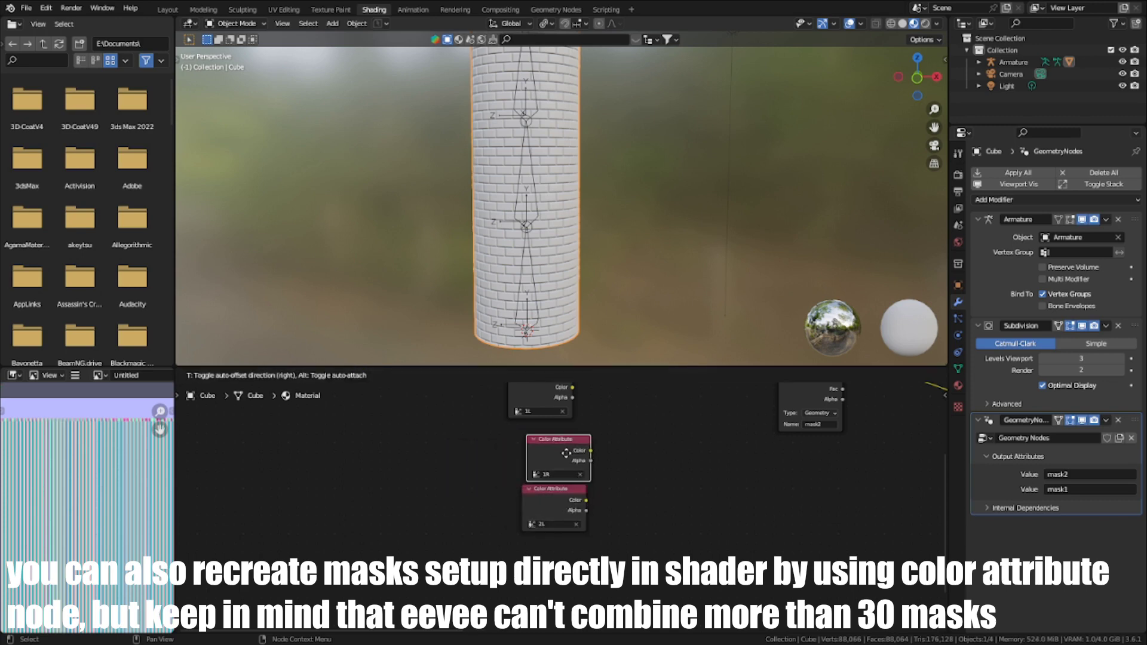
{"action": "middle_click_drag", "start_coordinate": [568, 461], "coordinate": [544, 445]}
Step: Duplicate a fourth Color Attribute node for the remaining vertex mask and place it below the 2L node
{"action": "left_click", "coordinate": [524, 483]}
{"action": "left_click", "coordinate": [519, 509]}
{"action": "left_click", "coordinate": [530, 484]}
{"action": "middle_click_drag", "start_coordinate": [542, 519], "coordinate": [540, 525]}
{"action": "left_click_drag", "start_coordinate": [536, 548], "coordinate": [536, 555]}
Step: Add a Float Mix node and position it beside the Color Attribute nodes
{"action": "scroll", "coordinate": [542, 554], "scroll_direction": "down", "scroll_amount": 3}
{"action": "middle_click_drag", "start_coordinate": [569, 554], "coordinate": [436, 568]}
{"action": "key", "text": "shift+a"}
{"action": "left_click", "coordinate": [465, 492]}
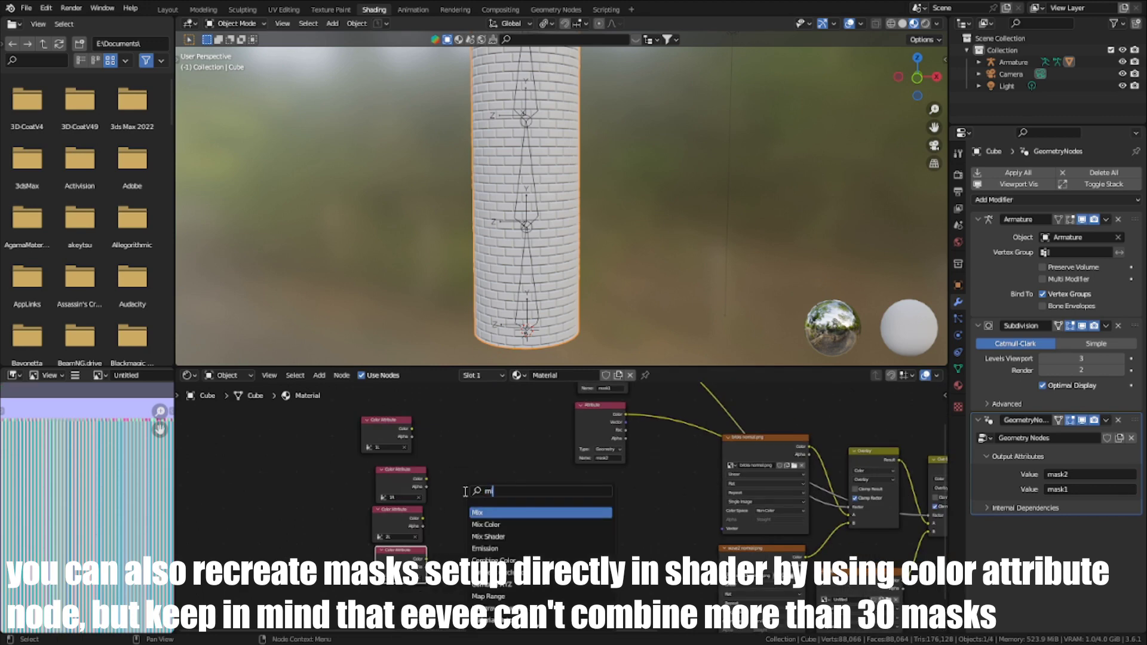
{"action": "type", "text": "mix"}
{"action": "left_click", "coordinate": [519, 512]}
{"action": "scroll", "coordinate": [514, 480], "scroll_direction": "up", "scroll_amount": 2}
{"action": "left_click_drag", "start_coordinate": [418, 523], "coordinate": [468, 517]}
{"action": "middle_click_drag", "start_coordinate": [417, 463], "coordinate": [422, 493]}
{"action": "left_click_drag", "start_coordinate": [483, 465], "coordinate": [497, 530]}
Step: Duplicate the Mix node three times so that each Color Attribute node has its own
{"action": "key", "text": "shift+d"}
{"action": "left_click", "coordinate": [491, 414]}
{"action": "key", "text": "shift+d"}
{"action": "middle_click_drag", "start_coordinate": [499, 459], "coordinate": [525, 520]}
{"action": "left_click", "coordinate": [506, 419]}
{"action": "key", "text": "shift+d"}
{"action": "left_click", "coordinate": [523, 460]}
Step: Connect the Color outputs of the Color Attribute nodes to the B inputs of their Mix nodes
{"action": "middle_click_drag", "start_coordinate": [461, 586], "coordinate": [456, 494]}
{"action": "left_click_drag", "start_coordinate": [477, 511], "coordinate": [477, 512]}
{"action": "middle_click_drag", "start_coordinate": [432, 421], "coordinate": [434, 473]}
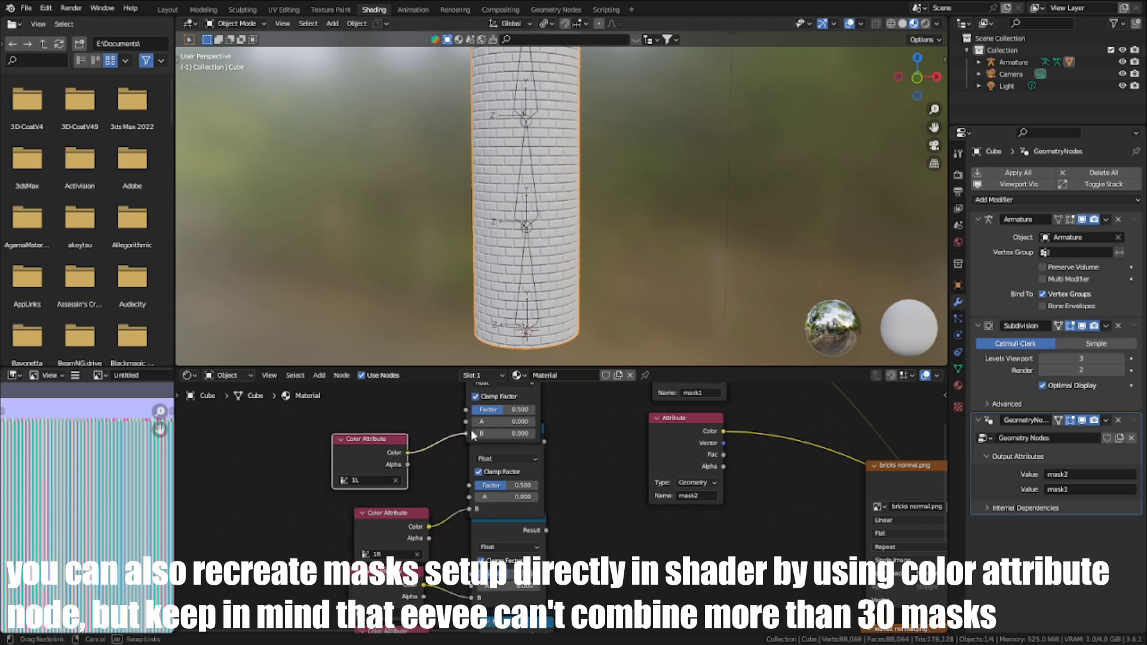
{"action": "left_click_drag", "start_coordinate": [471, 429], "coordinate": [472, 432]}
Step: Add a Math node set to Add, connect the first two Mix results to it, and enable Clamp
{"action": "scroll", "coordinate": [485, 444], "scroll_direction": "down", "scroll_amount": 2}
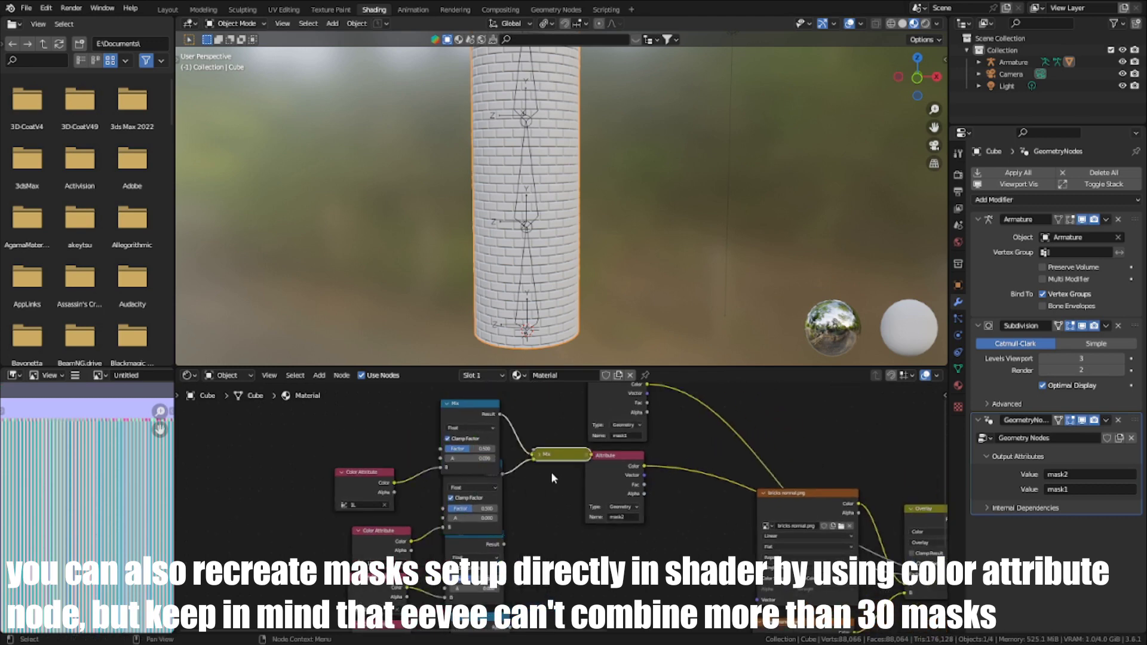
{"action": "key", "text": "shift+a"}
{"action": "left_click", "coordinate": [531, 433]}
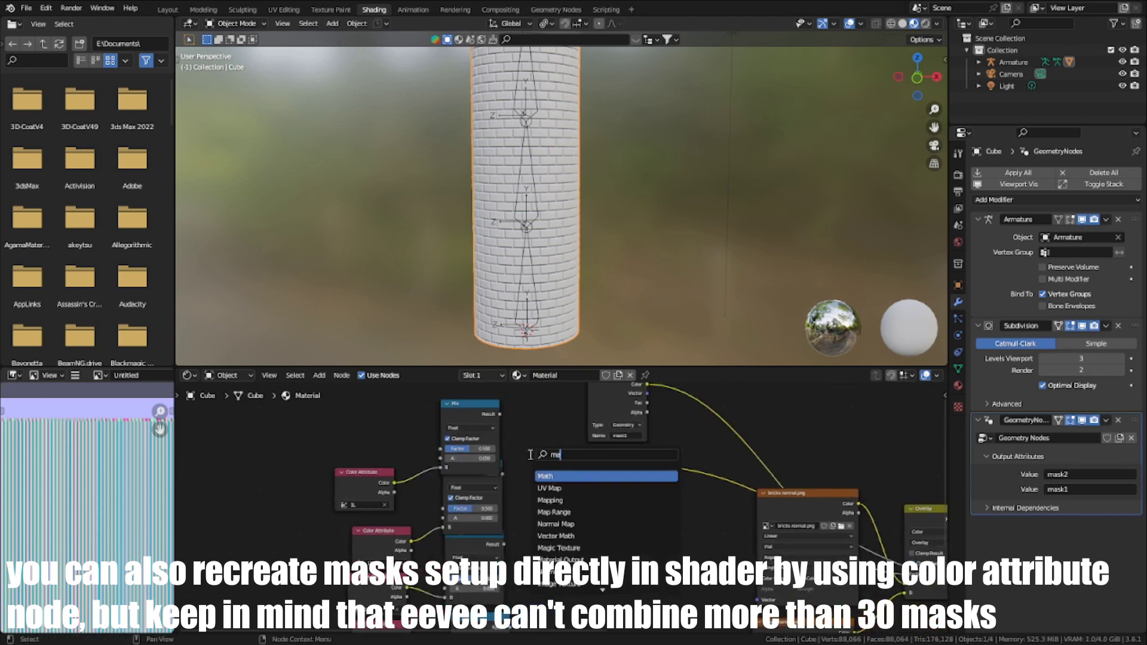
{"action": "key", "text": "Return"}
{"action": "left_click", "coordinate": [523, 429]}
{"action": "left_click_drag", "start_coordinate": [484, 389], "coordinate": [498, 442]}
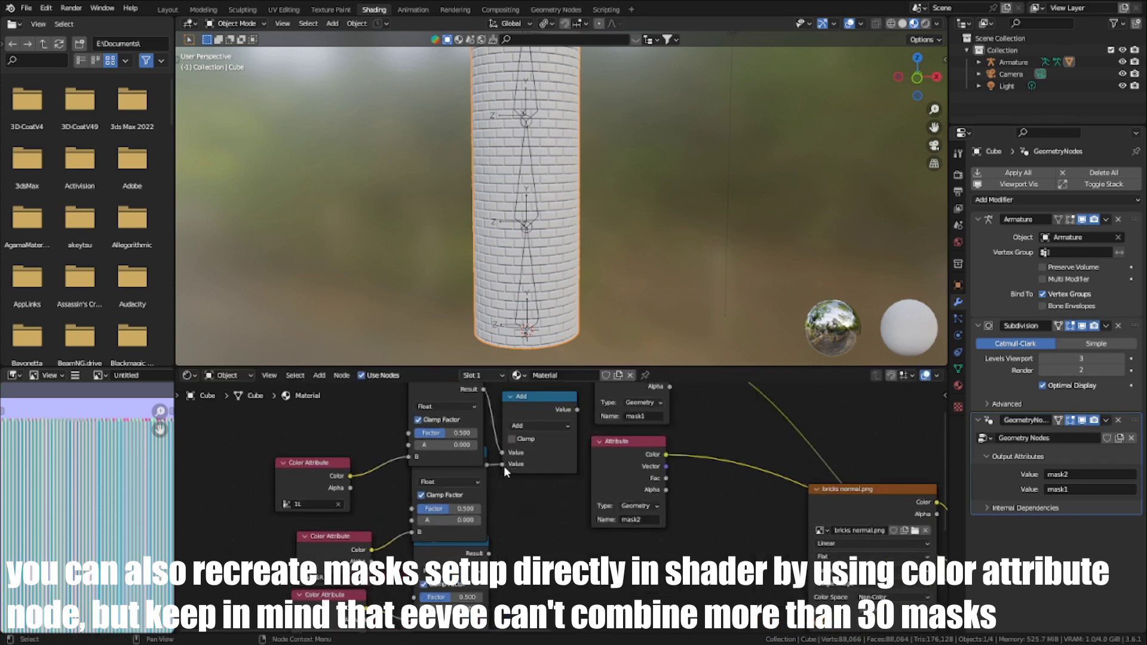
{"action": "middle_click_drag", "start_coordinate": [504, 473], "coordinate": [487, 424]}
{"action": "scroll", "coordinate": [463, 487], "scroll_direction": "down", "scroll_amount": 2}
{"action": "left_click", "coordinate": [521, 378]}
{"action": "left_click", "coordinate": [495, 403]}
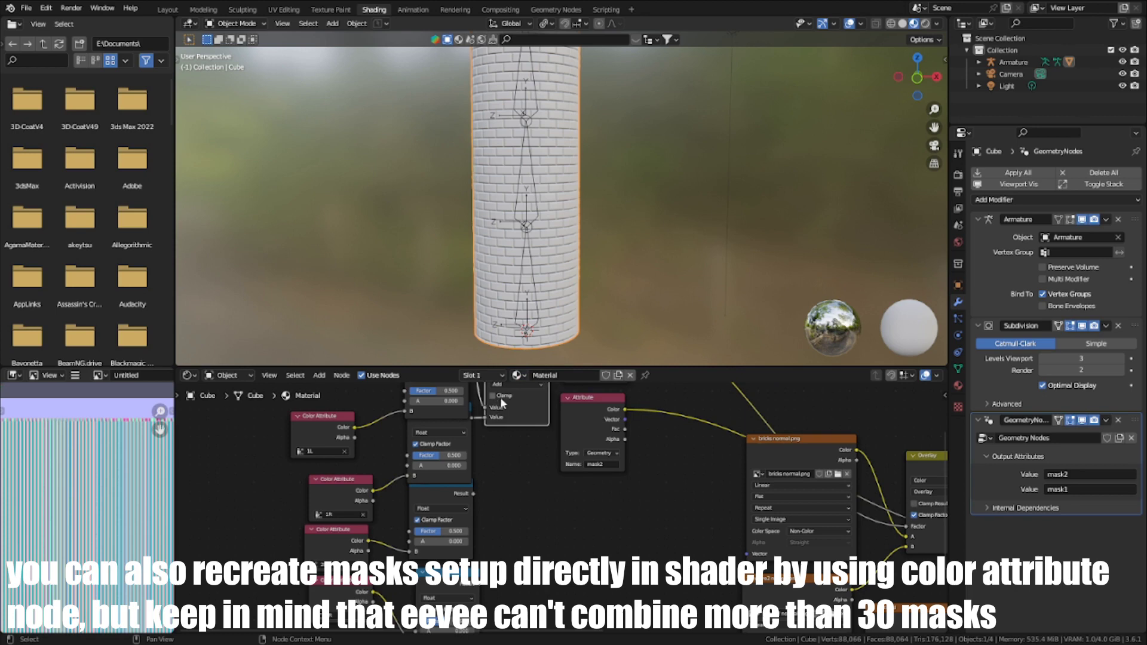
Step: Duplicate the clamped Add node and connect the other two Mix results to the copy
{"action": "key", "text": "shift+d"}
{"action": "left_click", "coordinate": [535, 506]}
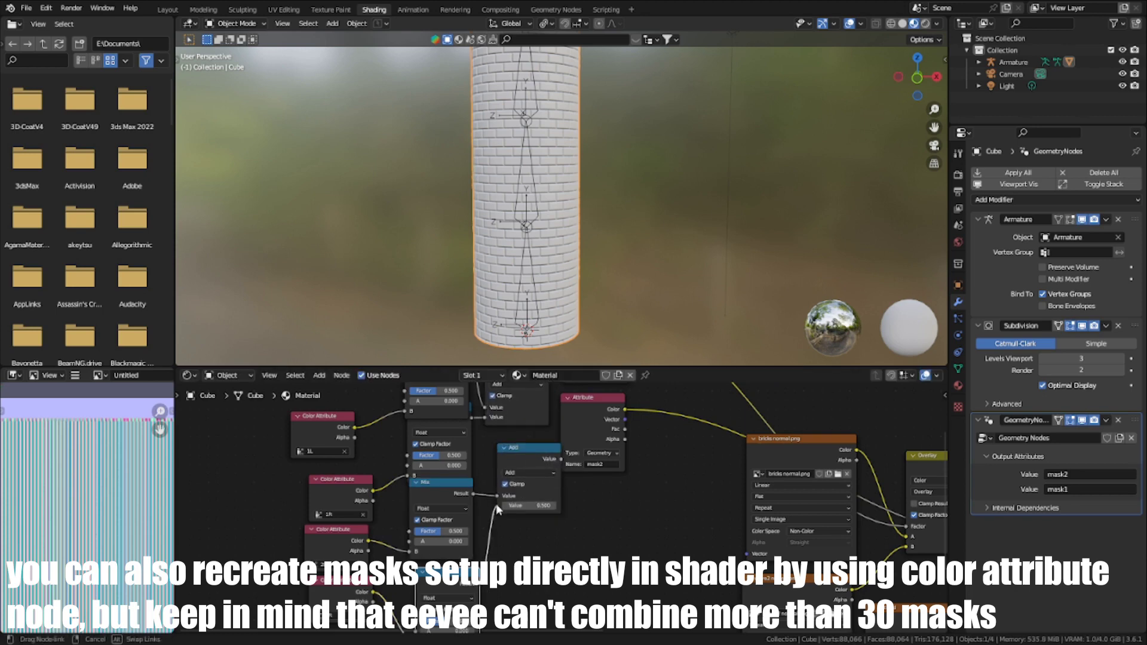
{"action": "left_click_drag", "start_coordinate": [498, 509], "coordinate": [498, 508]}
{"action": "middle_click_drag", "start_coordinate": [541, 446], "coordinate": [521, 513]}
{"action": "left_click_drag", "start_coordinate": [522, 537], "coordinate": [512, 583]}
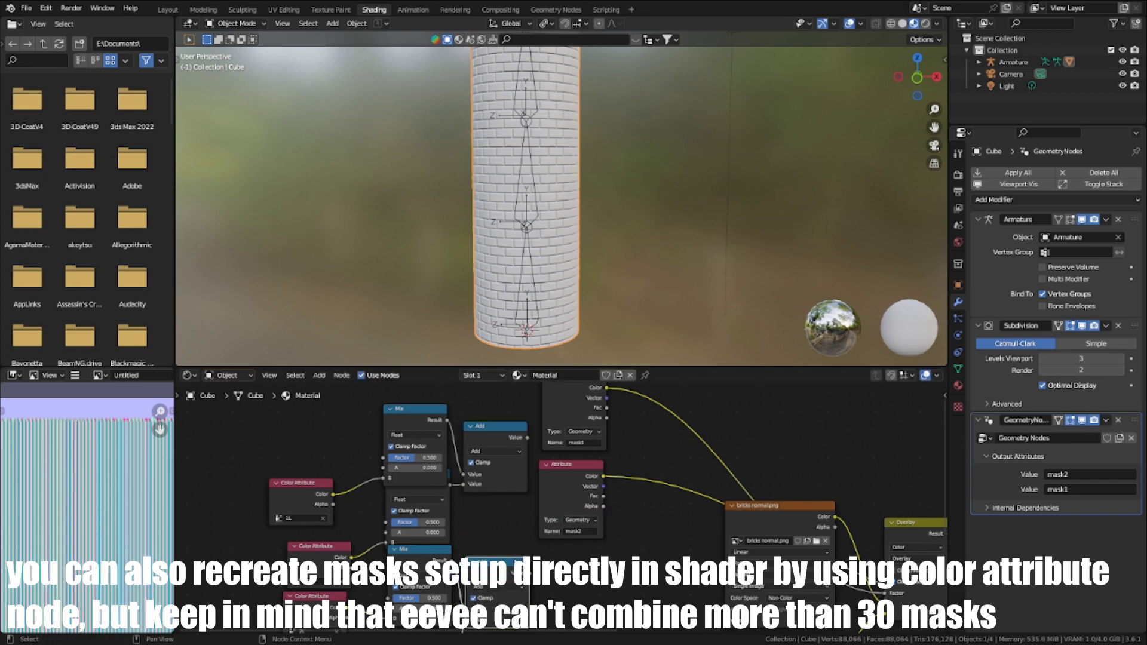
Step: Duplicate another Add node and combine the outputs of the two existing Add nodes in it
{"action": "key", "text": "shift+d"}
{"action": "left_click_drag", "start_coordinate": [527, 438], "coordinate": [564, 550]}
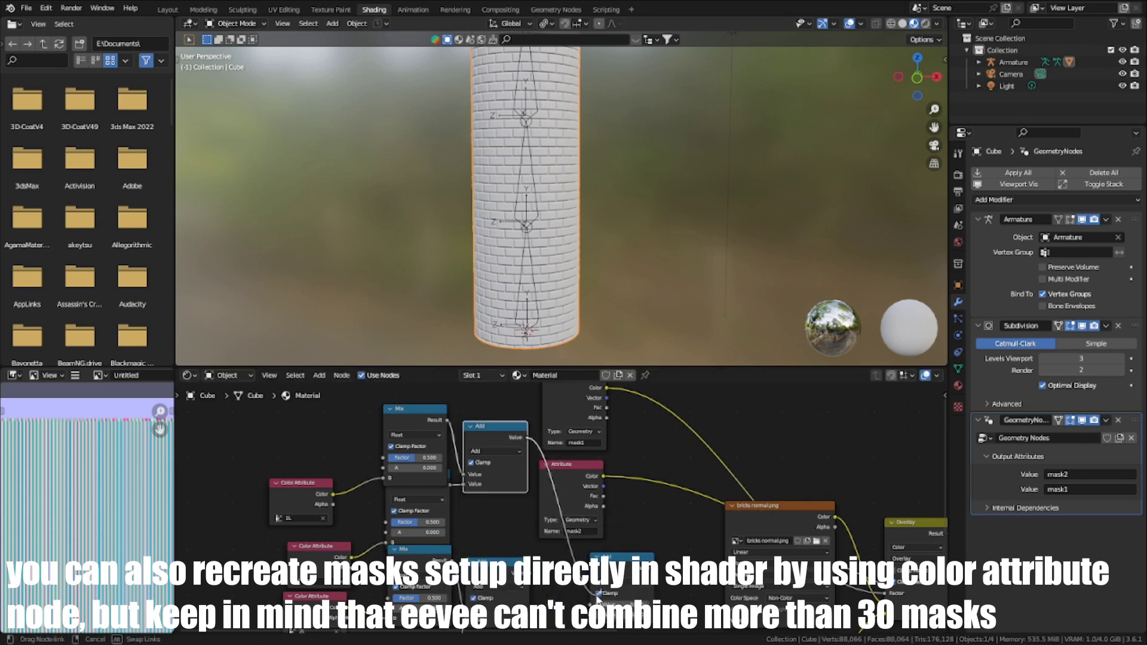
{"action": "left_click_drag", "start_coordinate": [538, 588], "coordinate": [404, 514]}
Step: Rearrange the Color Attribute, Mix and Add nodes into a compact layout
{"action": "scroll", "coordinate": [596, 591], "scroll_direction": "down", "scroll_amount": 10}
{"action": "key", "text": "shift+d"}
{"action": "left_click", "coordinate": [405, 573]}
{"action": "left_click_drag", "start_coordinate": [392, 436], "coordinate": [509, 516]}
{"action": "key", "text": "g"}
{"action": "left_click", "coordinate": [431, 536]}
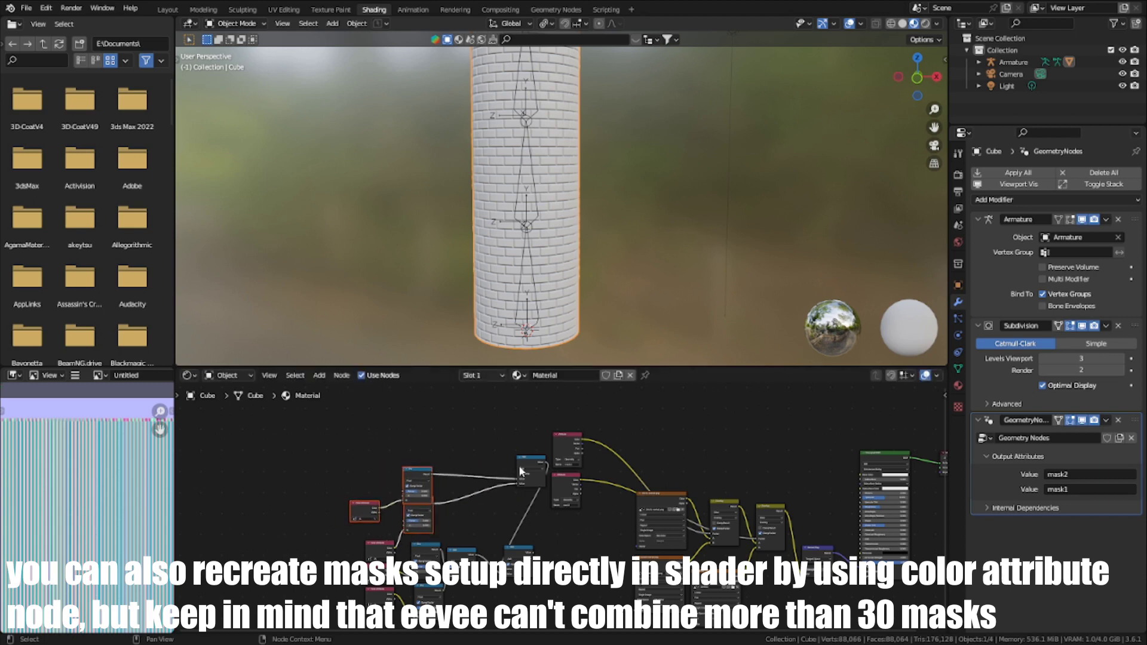
{"action": "left_click_drag", "start_coordinate": [534, 459], "coordinate": [474, 504]}
{"action": "scroll", "coordinate": [392, 552], "scroll_direction": "up", "scroll_amount": 2}
{"action": "middle_click_drag", "start_coordinate": [393, 553], "coordinate": [517, 484]}
{"action": "left_click_drag", "start_coordinate": [462, 460], "coordinate": [519, 557]}
{"action": "key", "text": "g"}
{"action": "left_click", "coordinate": [488, 546]}
{"action": "scroll", "coordinate": [512, 523], "scroll_direction": "down", "scroll_amount": 1}
{"action": "middle_click_drag", "start_coordinate": [517, 519], "coordinate": [413, 544]}
{"action": "scroll", "coordinate": [496, 512], "scroll_direction": "up", "scroll_amount": 1}
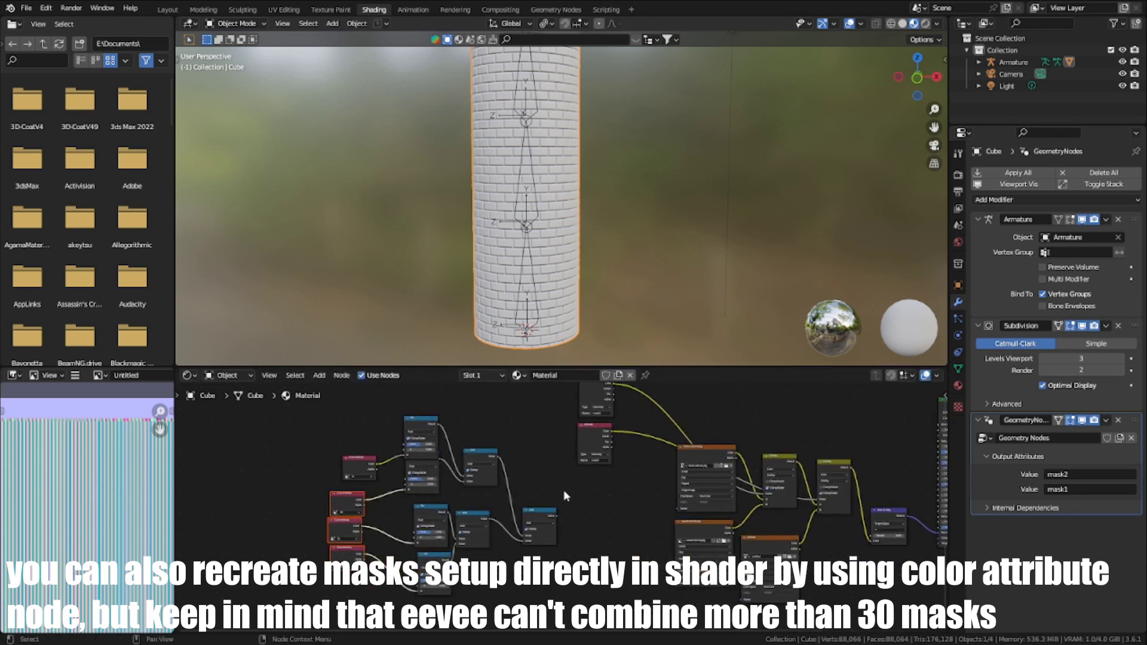
Step: Delete all the Color Attribute, Mix and Add nodes of the shader-based mask setup
{"action": "scroll", "coordinate": [550, 502], "scroll_direction": "down", "scroll_amount": 4}
{"action": "left_click_drag", "start_coordinate": [554, 584], "coordinate": [326, 452]}
{"action": "middle_click_drag", "start_coordinate": [526, 516], "coordinate": [488, 523]}
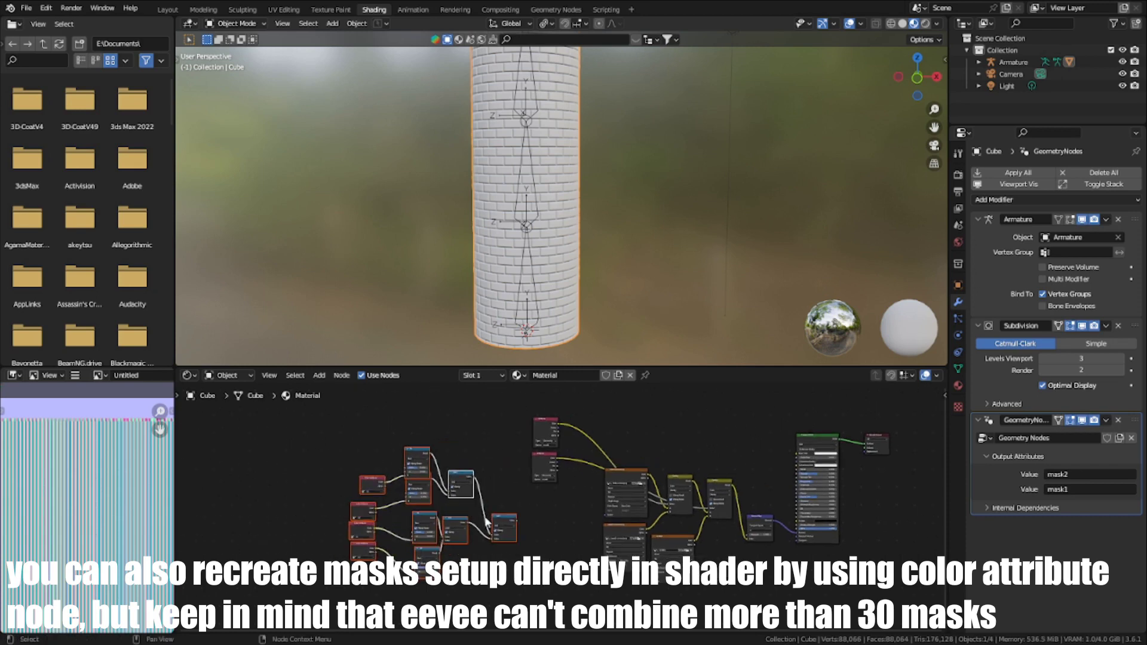
{"action": "scroll", "coordinate": [655, 496], "scroll_direction": "up", "scroll_amount": 1}
{"action": "key", "text": "x"}
Step: Bend the cylinder by rotating the upper bones in Pose Mode and return to Object Mode
{"action": "scroll", "coordinate": [451, 534], "scroll_direction": "up", "scroll_amount": 3}
{"action": "middle_click_drag", "start_coordinate": [656, 495], "coordinate": [373, 547]}
{"action": "scroll", "coordinate": [374, 546], "scroll_direction": "up", "scroll_amount": 1}
{"action": "left_click", "coordinate": [520, 131]}
{"action": "key", "text": "ctrl+Tab"}
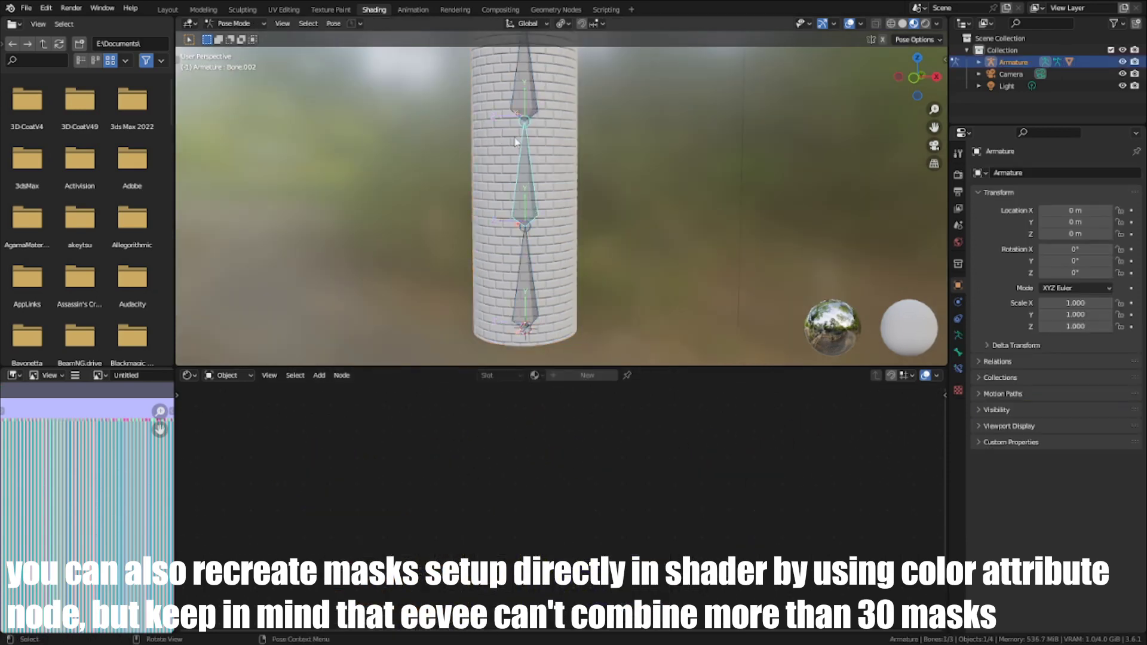
{"action": "middle_click_drag", "start_coordinate": [547, 107], "coordinate": [564, 104]}
{"action": "key", "text": "r"}
{"action": "left_click", "coordinate": [656, 213]}
{"action": "key", "text": "ctrl+Tab"}
Step: Examine the bent cylinder in the maximized viewport, restore the layout, and reselect the cylinder
{"action": "mouse_move", "coordinate": [656, 213]}
{"action": "middle_mouse_down"}
{"action": "mouse_move", "coordinate": [620, 216]}
{"action": "mouse_move", "coordinate": [655, 215]}
{"action": "middle_mouse_up"}
{"action": "scroll", "coordinate": [654, 245], "scroll_direction": "up", "scroll_amount": 1}
{"action": "key", "text": "ctrl+space"}
{"action": "key", "text": "ctrl+space"}
{"action": "left_click", "coordinate": [553, 310]}
Step: Move the mask1 and mask2 Attribute nodes above the brick normal image texture node
{"action": "scroll", "coordinate": [557, 509], "scroll_direction": "down", "scroll_amount": 3}
{"action": "middle_click_drag", "start_coordinate": [487, 538], "coordinate": [555, 507]}
{"action": "scroll", "coordinate": [556, 507], "scroll_direction": "up", "scroll_amount": 5}
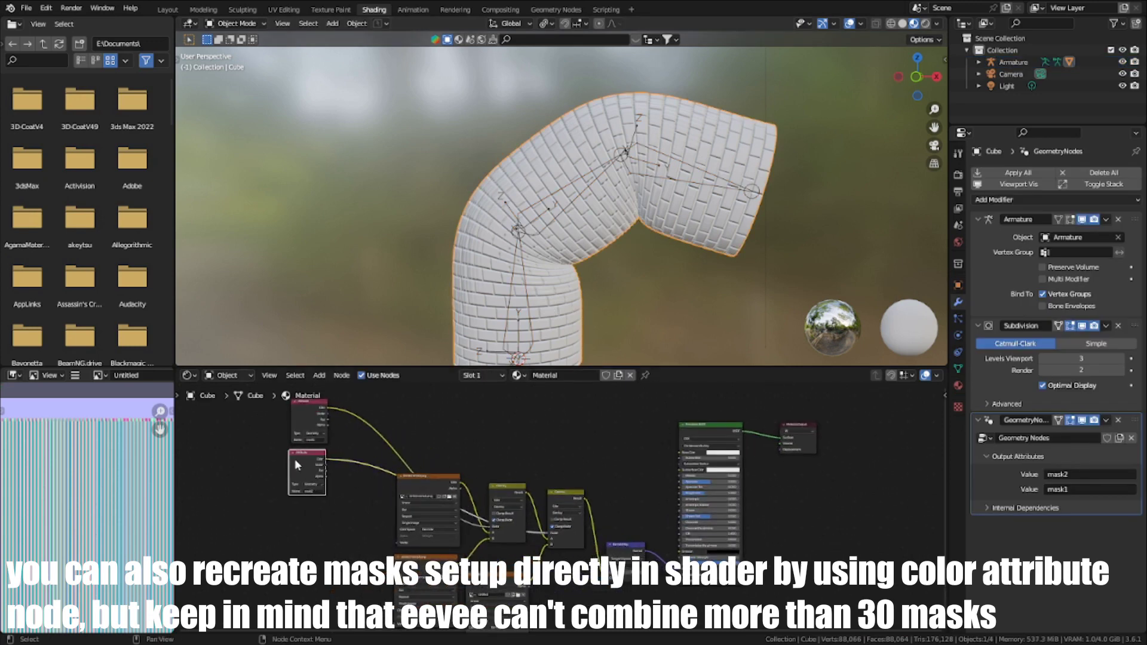
{"action": "left_click_drag", "start_coordinate": [298, 465], "coordinate": [302, 464]}
{"action": "scroll", "coordinate": [305, 420], "scroll_direction": "down", "scroll_amount": 2}
{"action": "left_click_drag", "start_coordinate": [387, 486], "coordinate": [487, 460]}
{"action": "scroll", "coordinate": [487, 460], "scroll_direction": "up", "scroll_amount": 4}
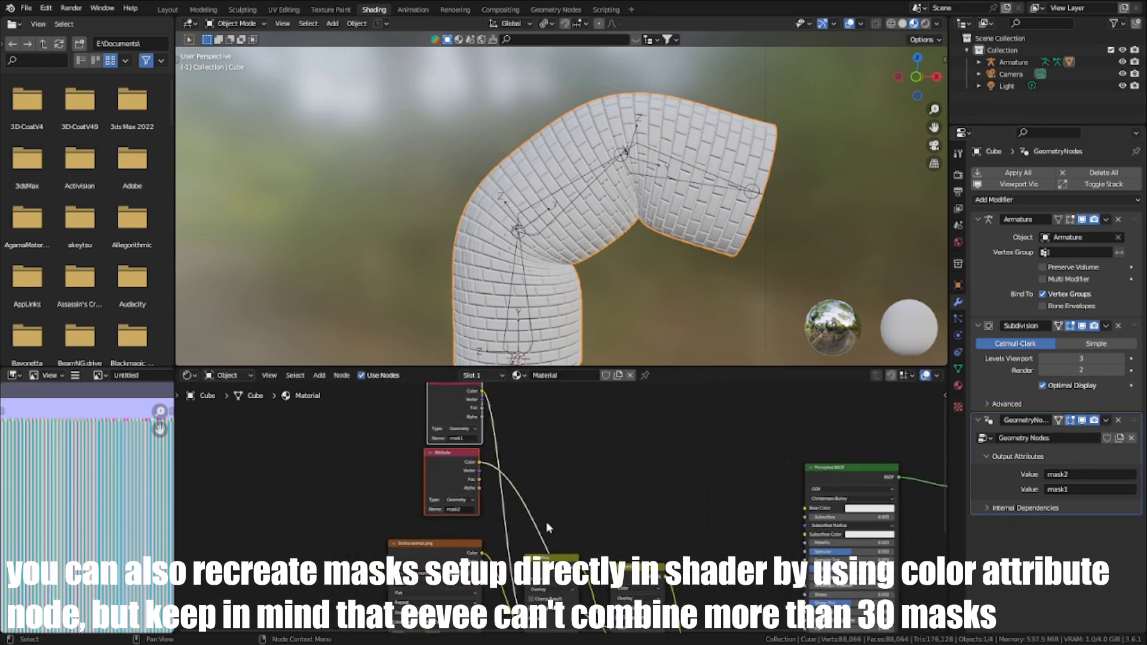
{"action": "scroll", "coordinate": [491, 508], "scroll_direction": "down", "scroll_amount": 3}
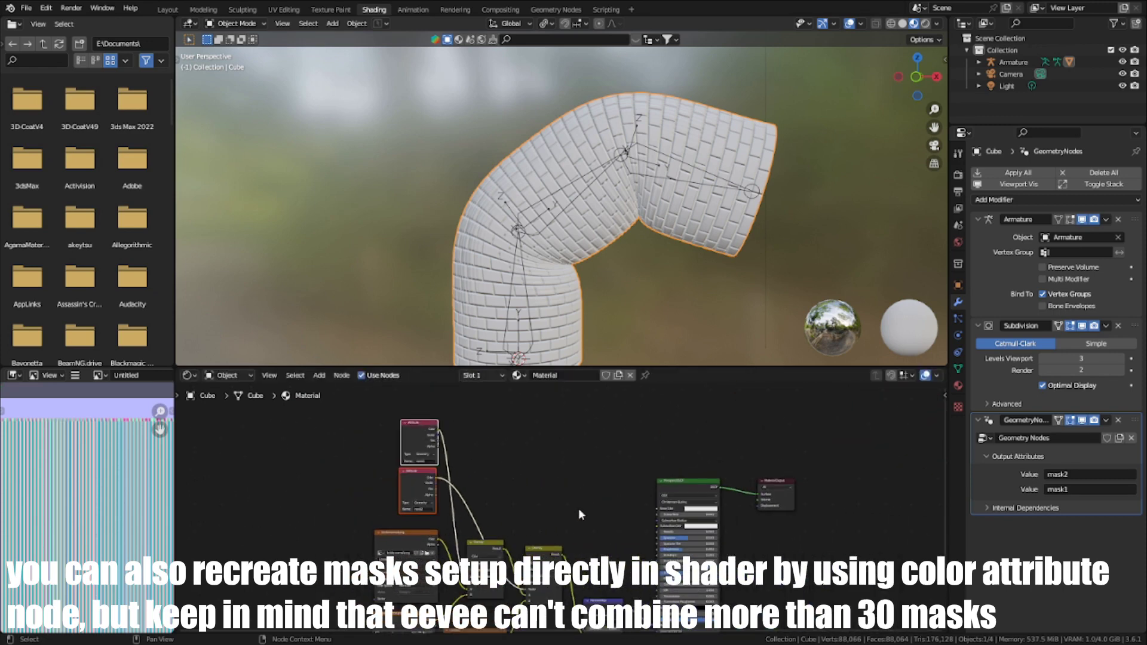
Step: Set the Subdivision viewport level to 5 in the Geometry Nodes workspace and inspect the displaced surface up close
{"action": "left_click", "coordinate": [575, 11]}
{"action": "middle_click_drag", "start_coordinate": [647, 231], "coordinate": [697, 223]}
{"action": "scroll", "coordinate": [780, 231], "scroll_direction": "up", "scroll_amount": 1}
{"action": "scroll", "coordinate": [735, 223], "scroll_direction": "up", "scroll_amount": 2}
{"action": "left_click", "coordinate": [1120, 426]}
{"action": "scroll", "coordinate": [767, 272], "scroll_direction": "up", "scroll_amount": 5}
{"action": "middle_click_drag", "start_coordinate": [767, 273], "coordinate": [691, 231]}
{"action": "scroll", "coordinate": [691, 231], "scroll_direction": "down", "scroll_amount": 4}
Step: Examine the mask and image texture groups of the geometry node tree
{"action": "scroll", "coordinate": [541, 582], "scroll_direction": "down", "scroll_amount": 2}
{"action": "middle_click_drag", "start_coordinate": [541, 583], "coordinate": [563, 533]}
{"action": "scroll", "coordinate": [418, 542], "scroll_direction": "up", "scroll_amount": 1}
{"action": "middle_click_drag", "start_coordinate": [418, 541], "coordinate": [707, 461]}
{"action": "scroll", "coordinate": [524, 523], "scroll_direction": "down", "scroll_amount": 1}
{"action": "middle_click_drag", "start_coordinate": [524, 524], "coordinate": [720, 420]}
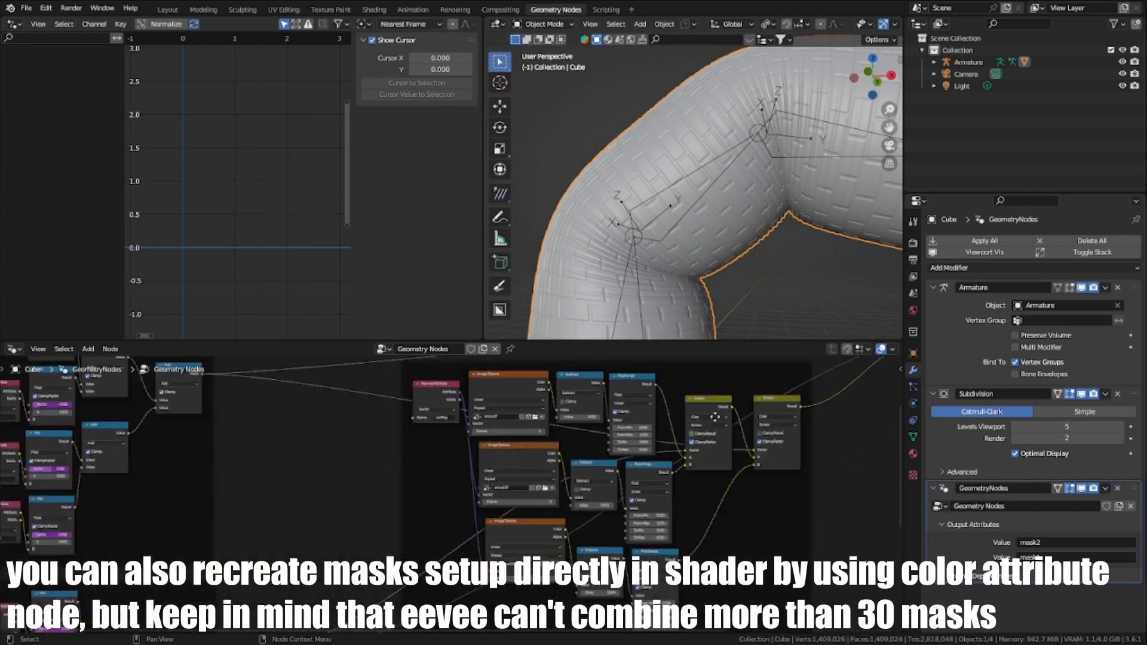
{"action": "scroll", "coordinate": [437, 468], "scroll_direction": "down", "scroll_amount": 2}
{"action": "middle_click_drag", "start_coordinate": [436, 468], "coordinate": [526, 468]}
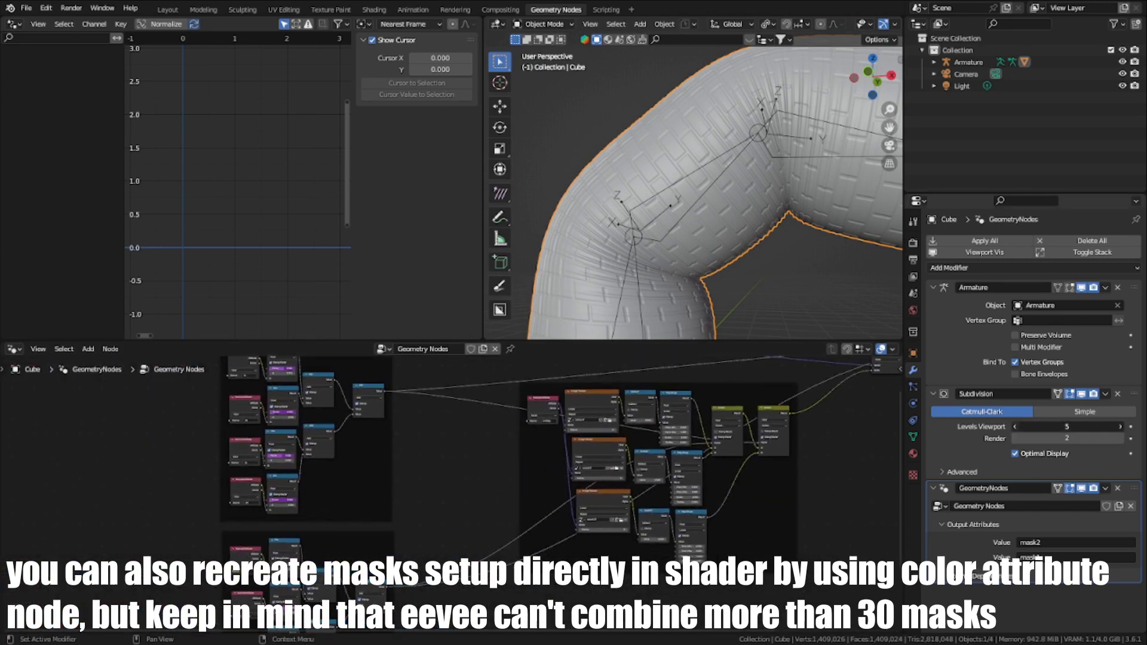
Step: Set the Subdivision viewport level to 3 and view the whole bent cylinder and node tree
{"action": "left_click", "coordinate": [1013, 426]}
{"action": "left_click", "coordinate": [1014, 427]}
{"action": "scroll", "coordinate": [717, 239], "scroll_direction": "down", "scroll_amount": 4}
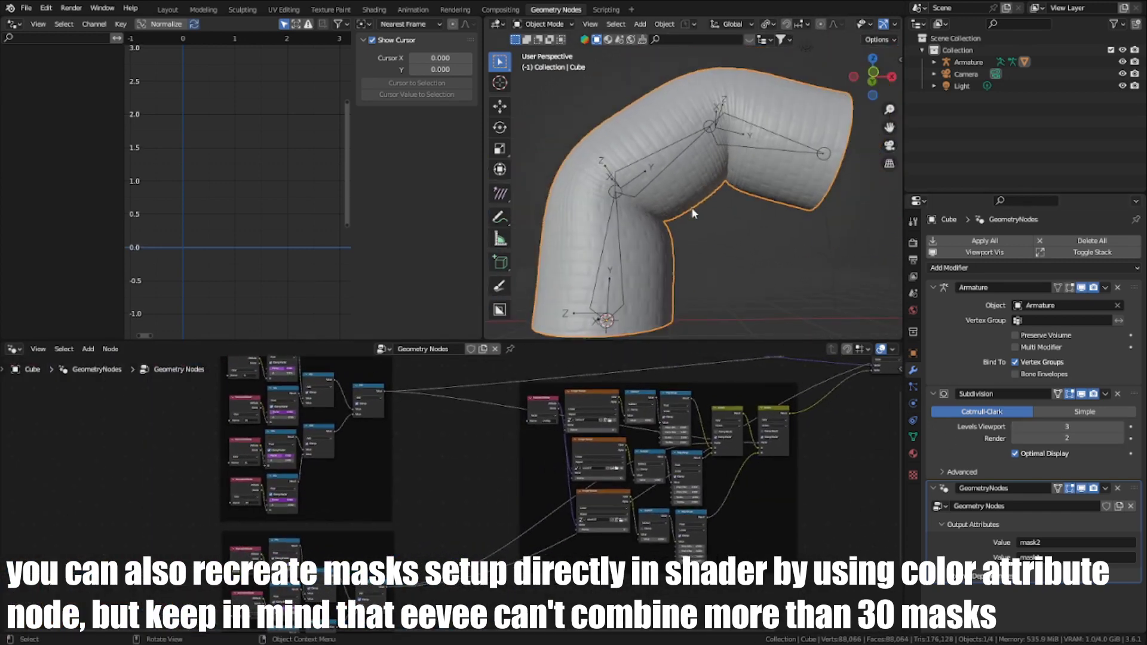
{"action": "middle_click_drag", "start_coordinate": [692, 210], "coordinate": [686, 236]}
{"action": "scroll", "coordinate": [687, 235], "scroll_direction": "down", "scroll_amount": 1}
{"action": "scroll", "coordinate": [687, 424], "scroll_direction": "down", "scroll_amount": 2}
{"action": "middle_click_drag", "start_coordinate": [776, 444], "coordinate": [608, 457]}
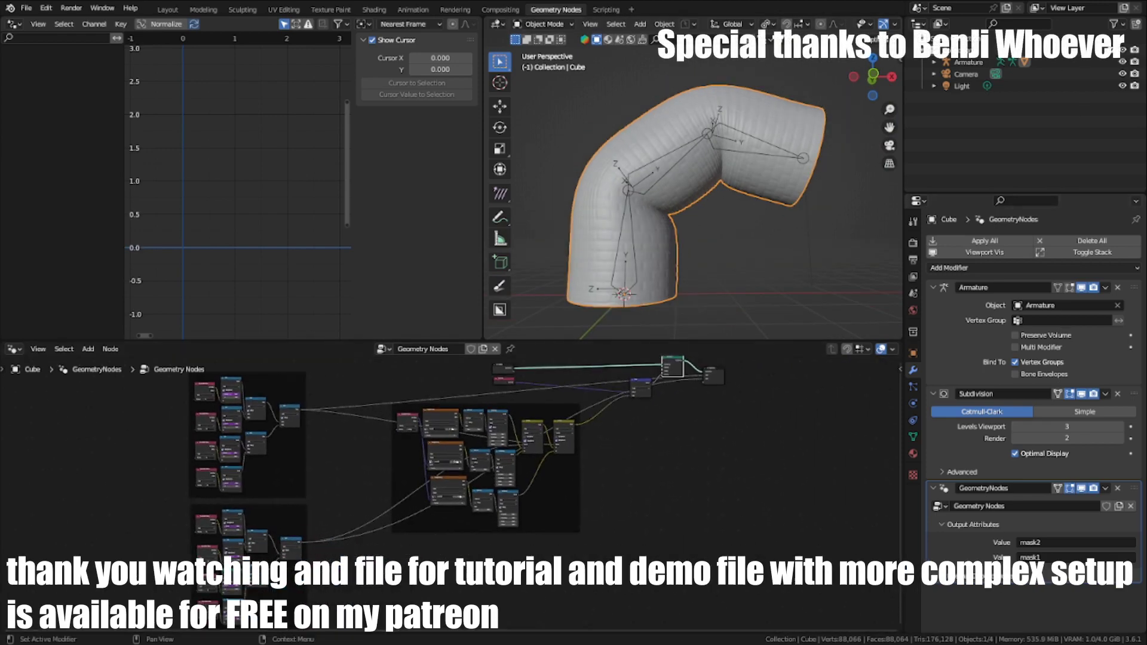